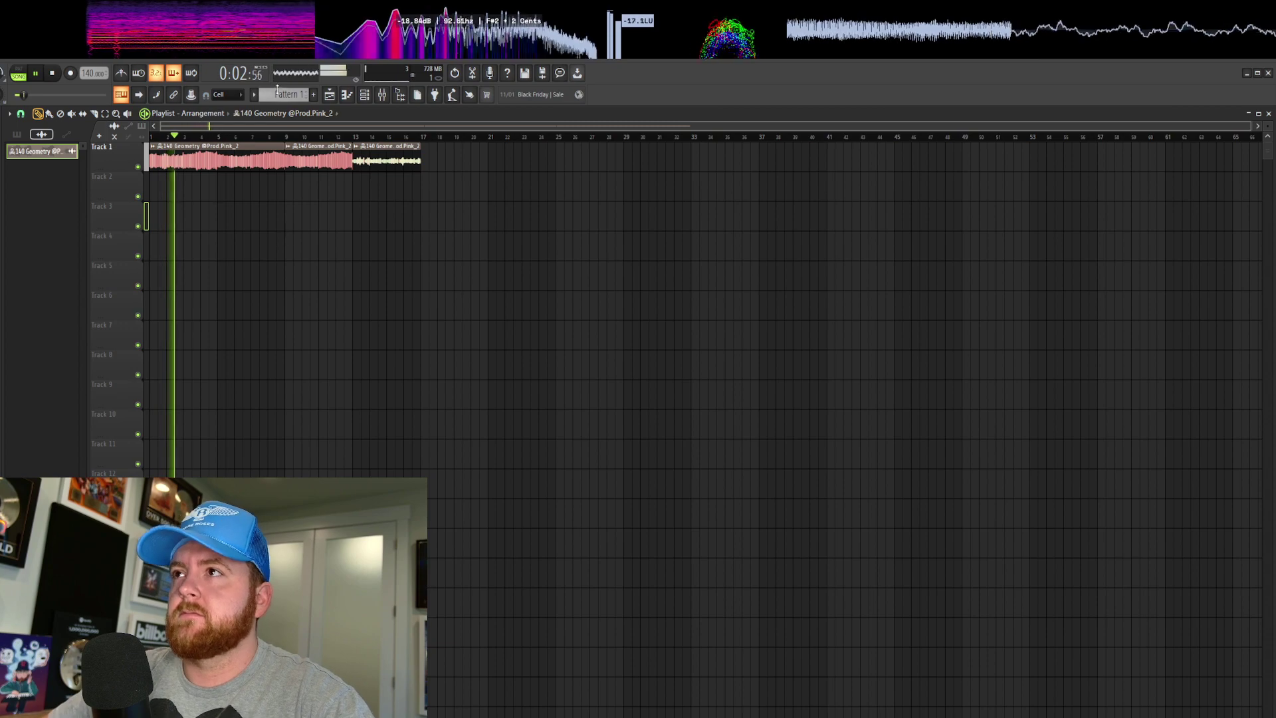
Place two eight-bar Pattern 1 clips on Track 2, starting at bars 1 and 9
click(16, 134)
click(157, 188)
click(292, 194)
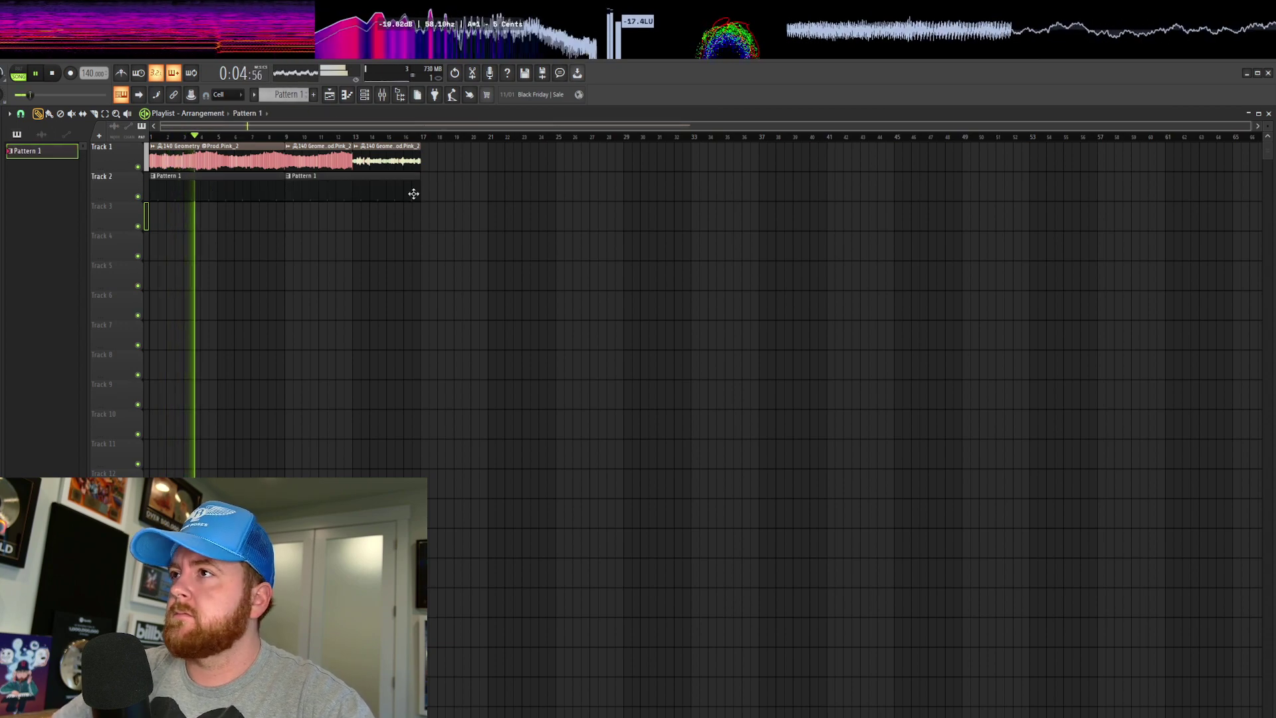
Move the quiet clip to bar 17 on Track 1, add a loud clip at bar 13 and another quiet clip at bar 21
drag(366, 158, 442, 158)
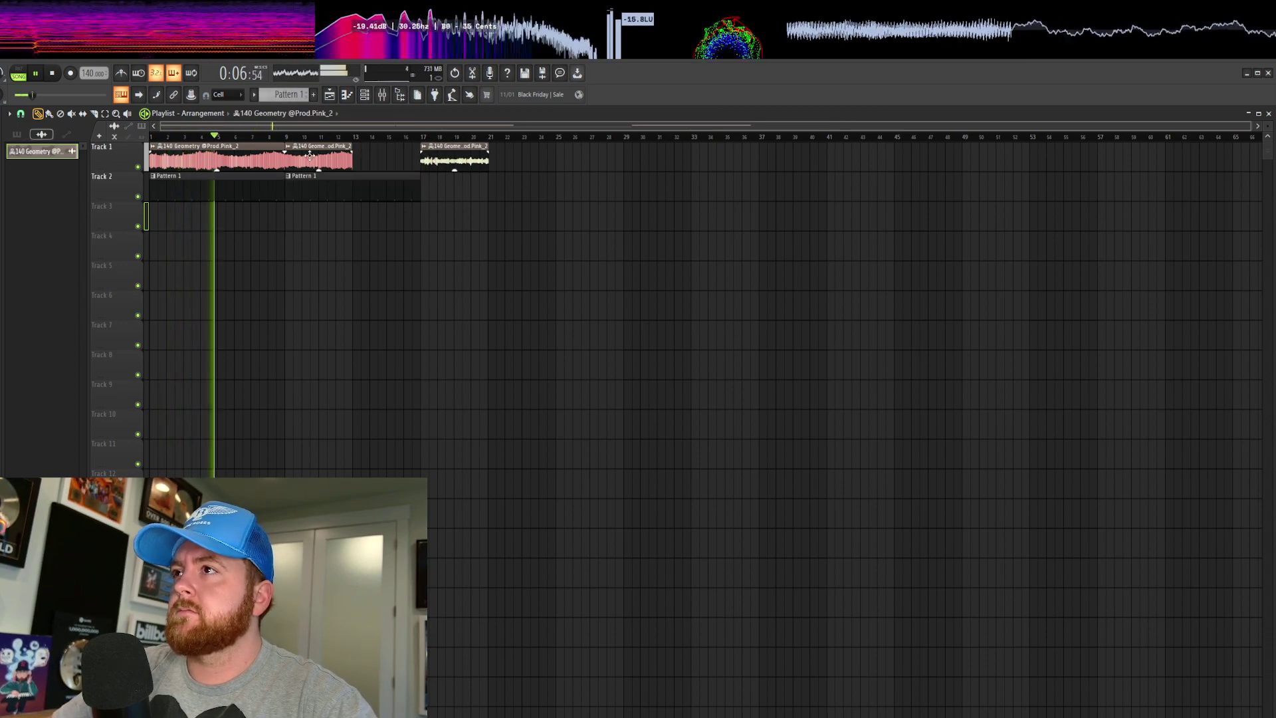
click(362, 158)
click(495, 159)
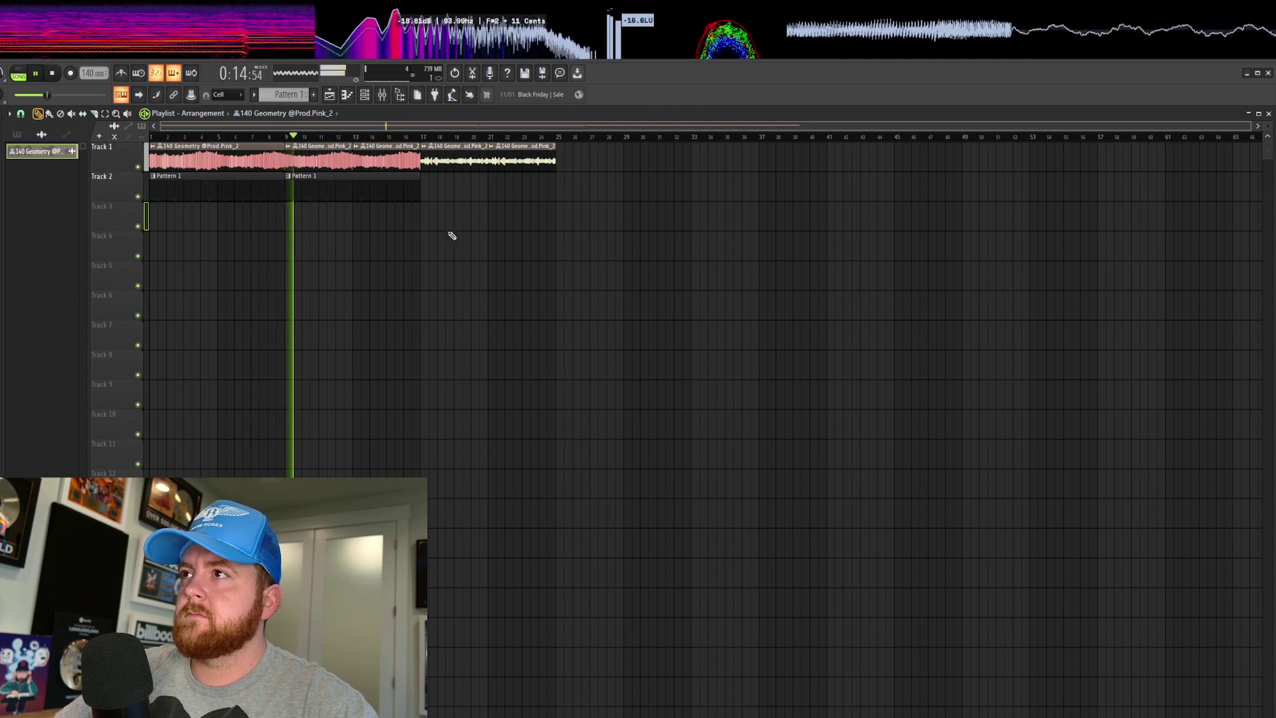
Move the two four-bar loud clips to bar 27 and the two quiet clips to bar 9 on Track 1, and play the arrangement
drag(358, 163, 362, 163)
drag(329, 161, 633, 165)
drag(441, 160, 498, 164)
drag(443, 158, 305, 153)
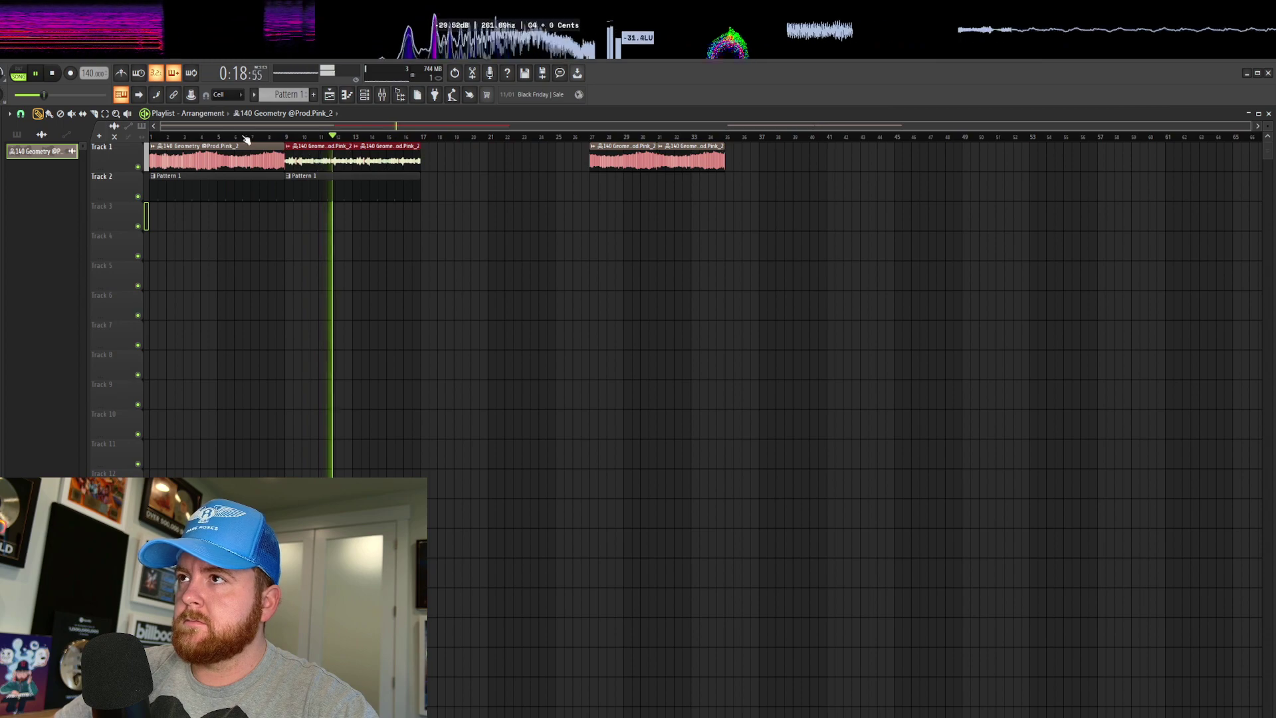
key(space)
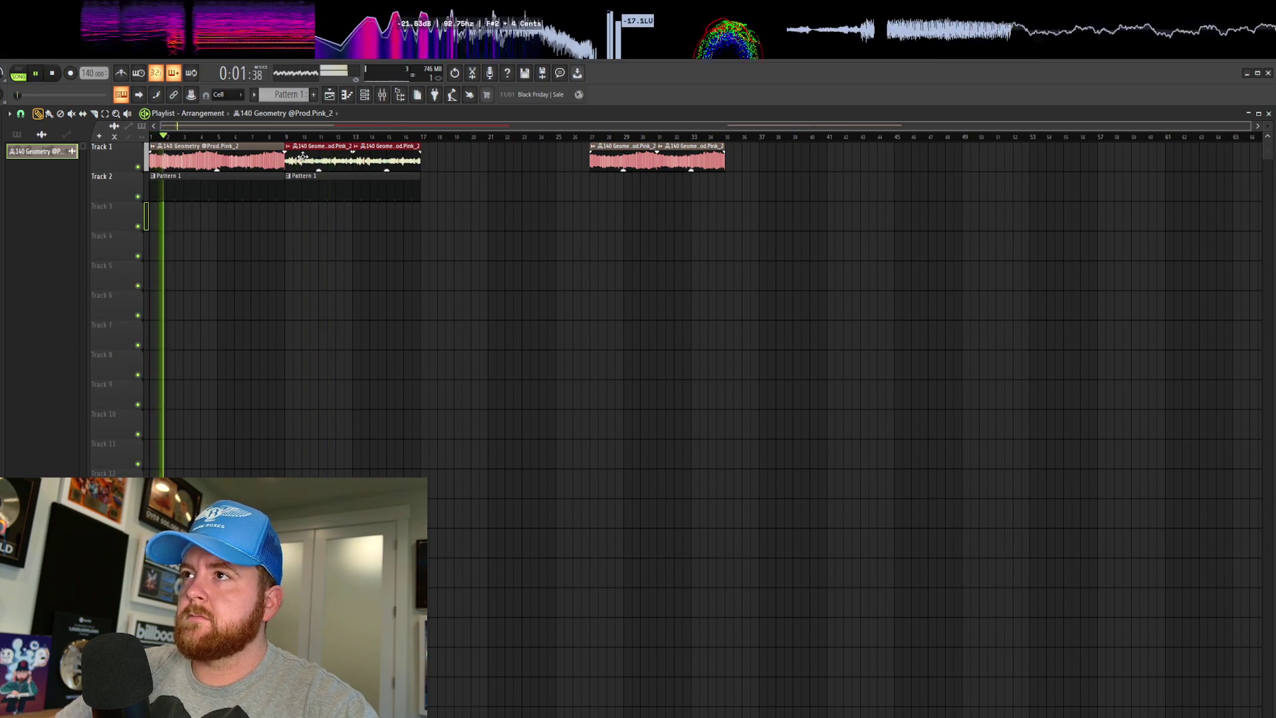
Move the two quiet clips back to bar 17 on Track 1 and delete both Pattern 1 clips from Track 2
drag(364, 169, 499, 165)
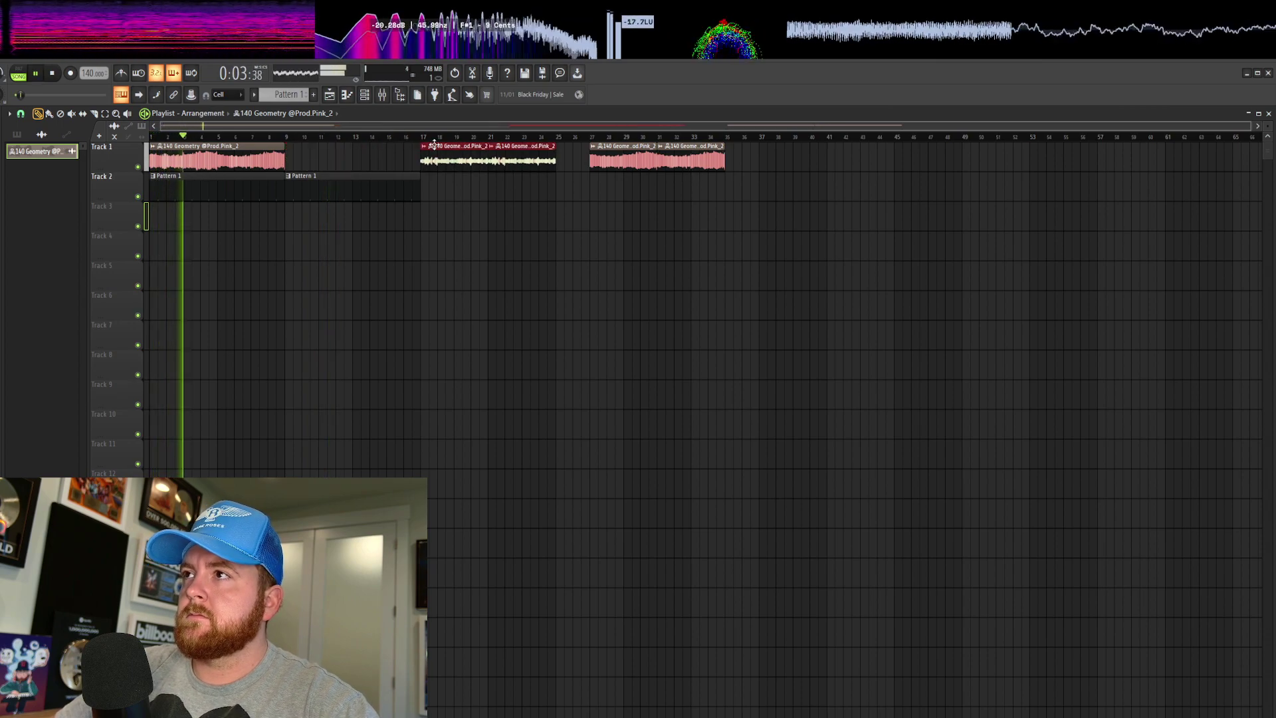
right_click(383, 193)
right_click(220, 195)
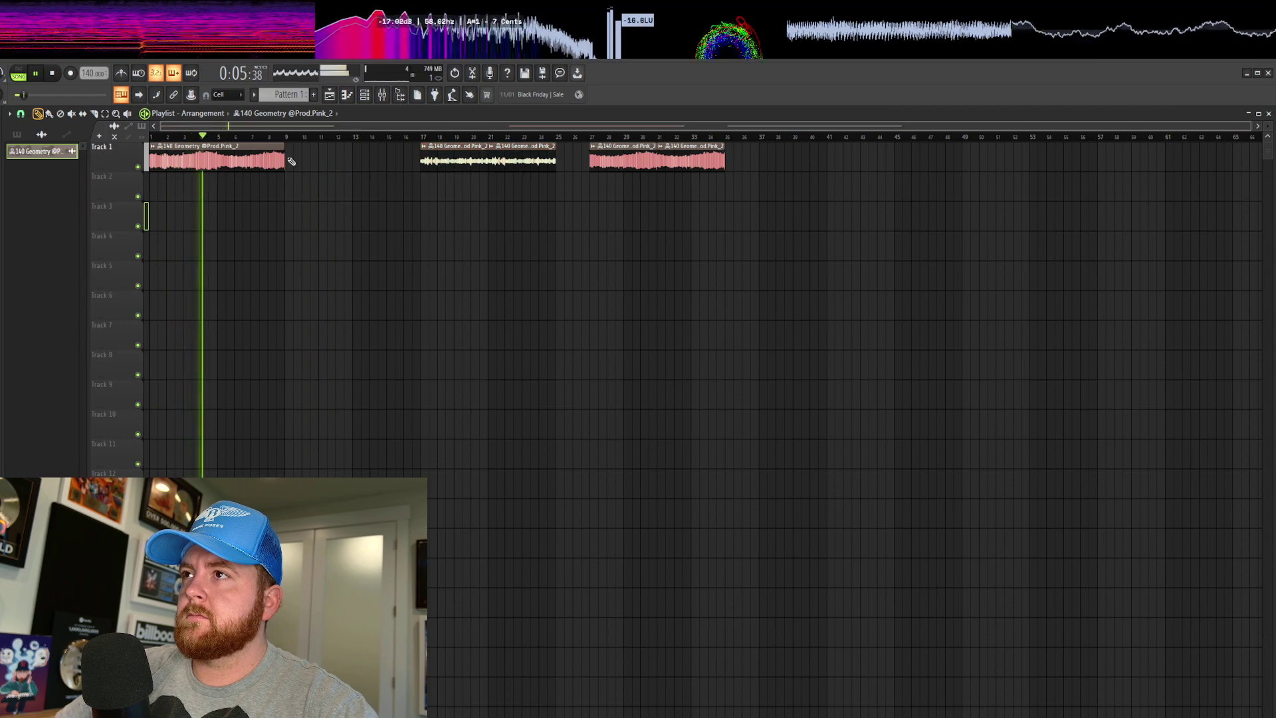
Add an eight-bar loud clip at bar 9 on Track 1 and two four-bar quiet clips filling bars 9 to 17 on Track 2
click(290, 161)
click(313, 190)
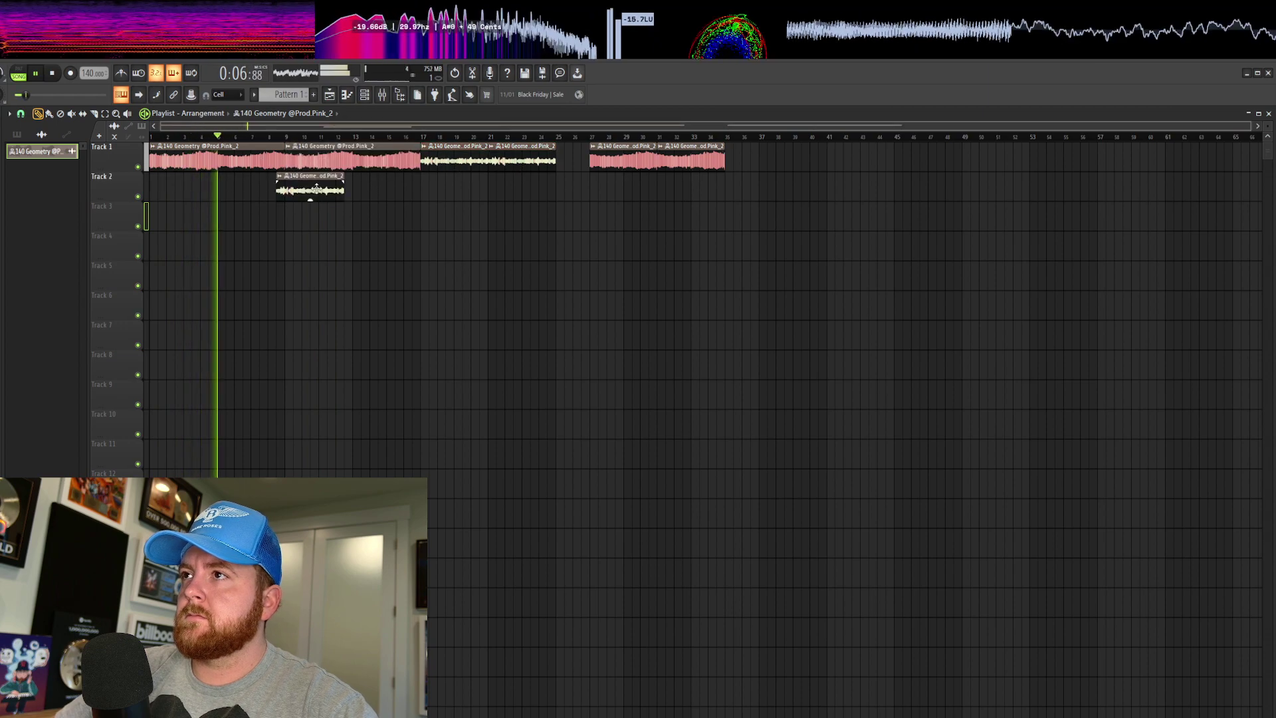
click(357, 188)
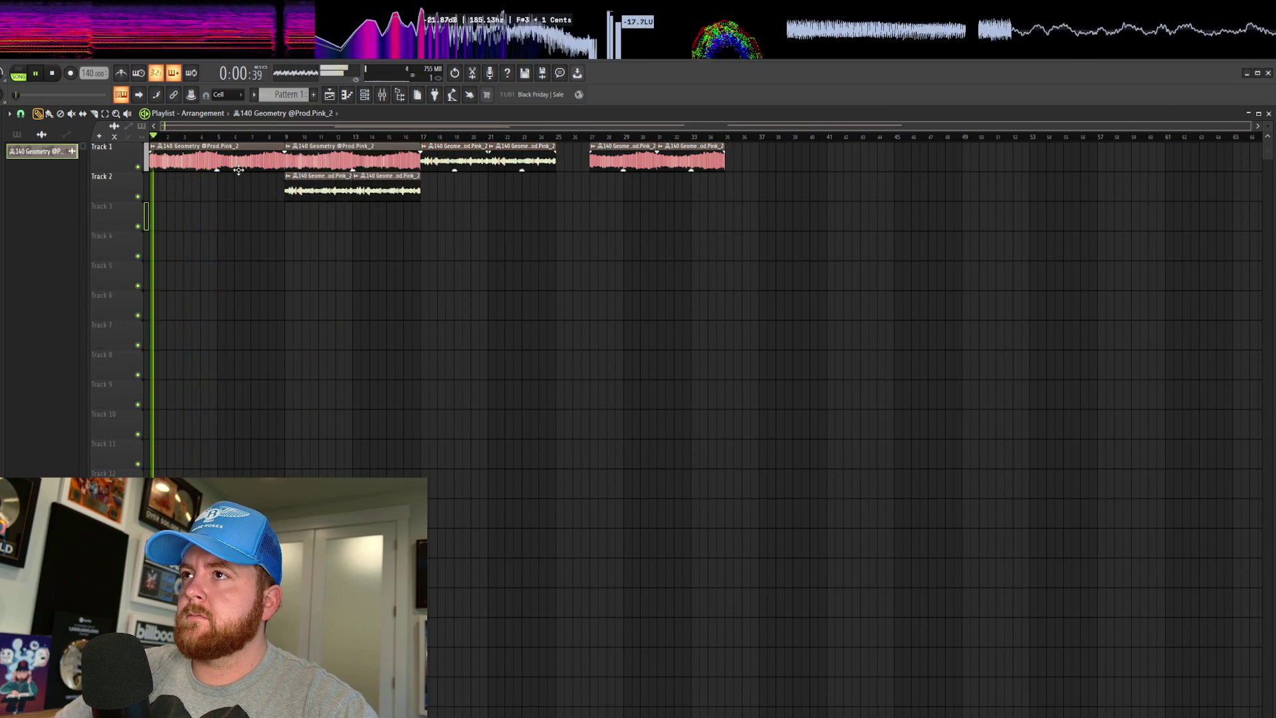
Slice the first loud clip on Track 1 at bar 5 and delete the eight-bar loud clip at bar 9
click(95, 114)
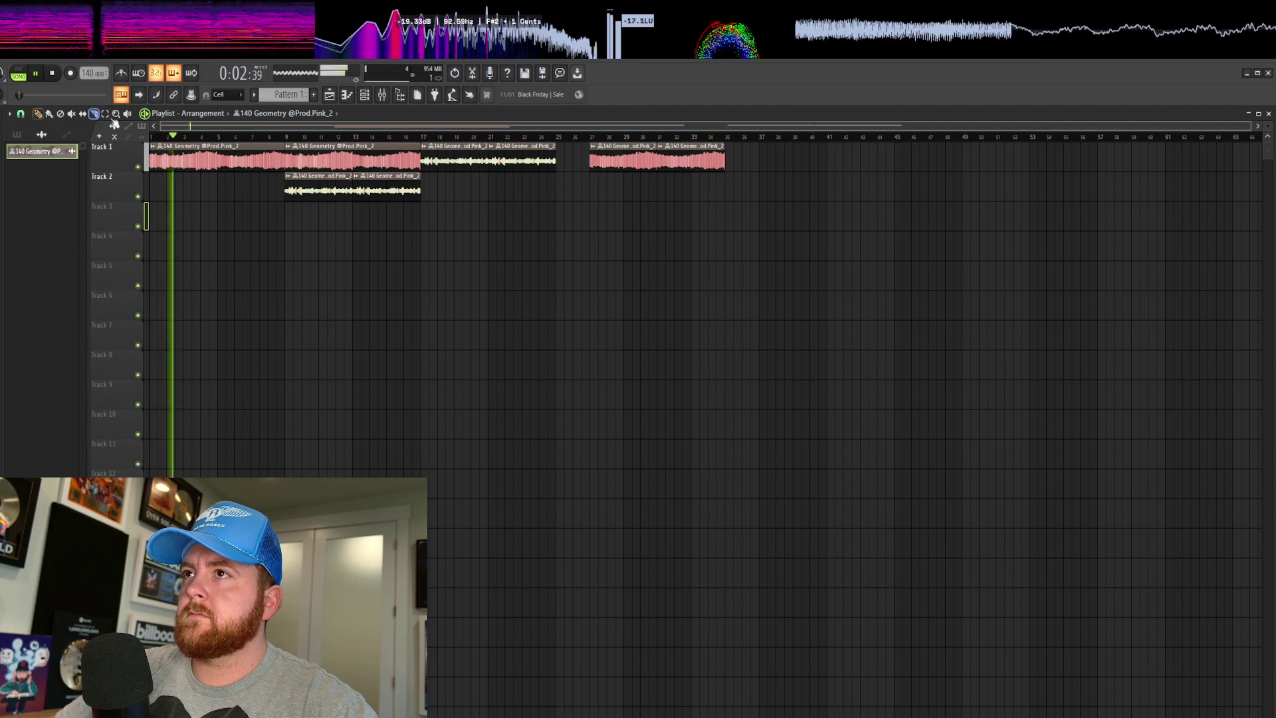
click(224, 159)
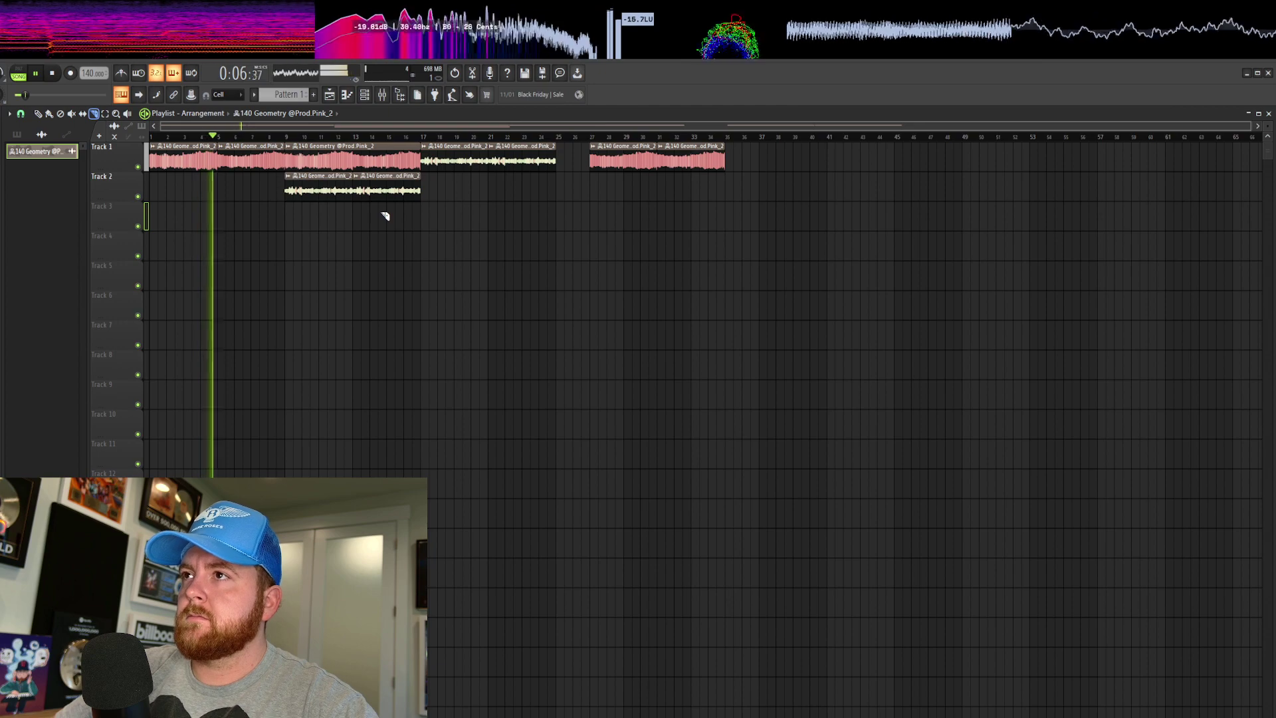
click(50, 117)
right_click(318, 162)
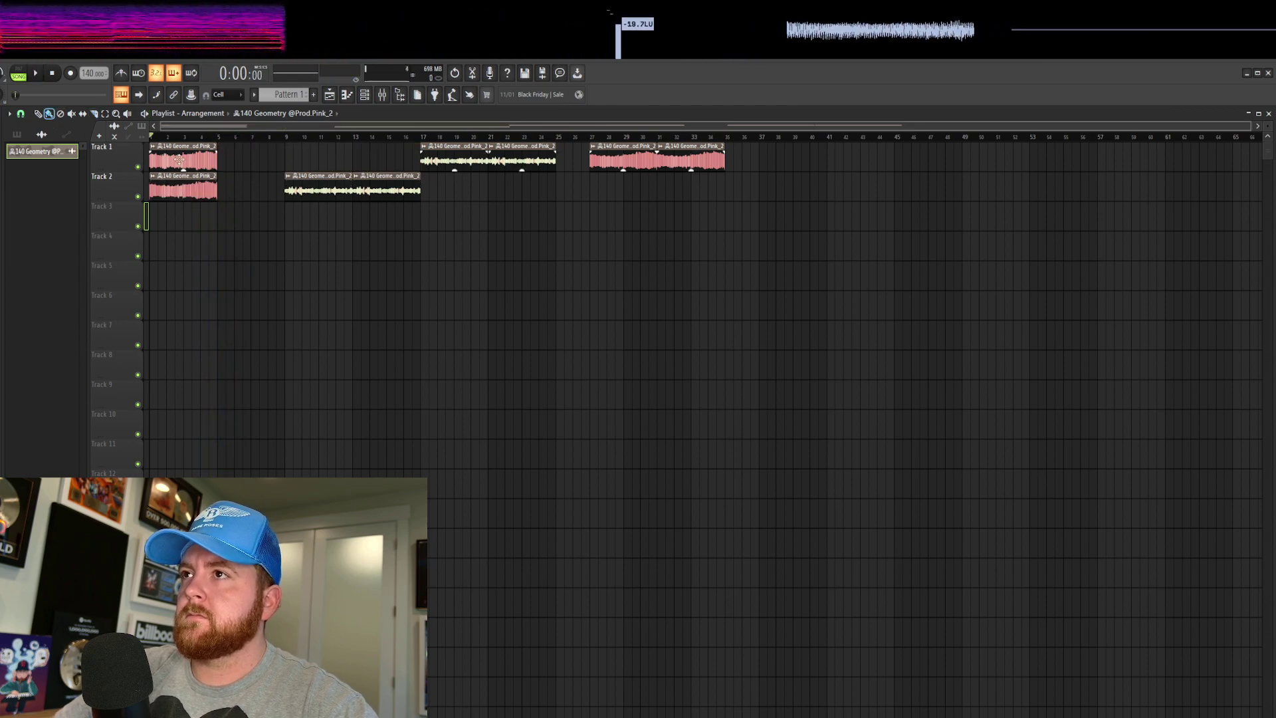
Place the two four-bar loud clips one after the other on Track 1 at bars 1 and 5, and preview them
drag(179, 160, 246, 153)
drag(186, 182, 186, 149)
key(space)
key(space)
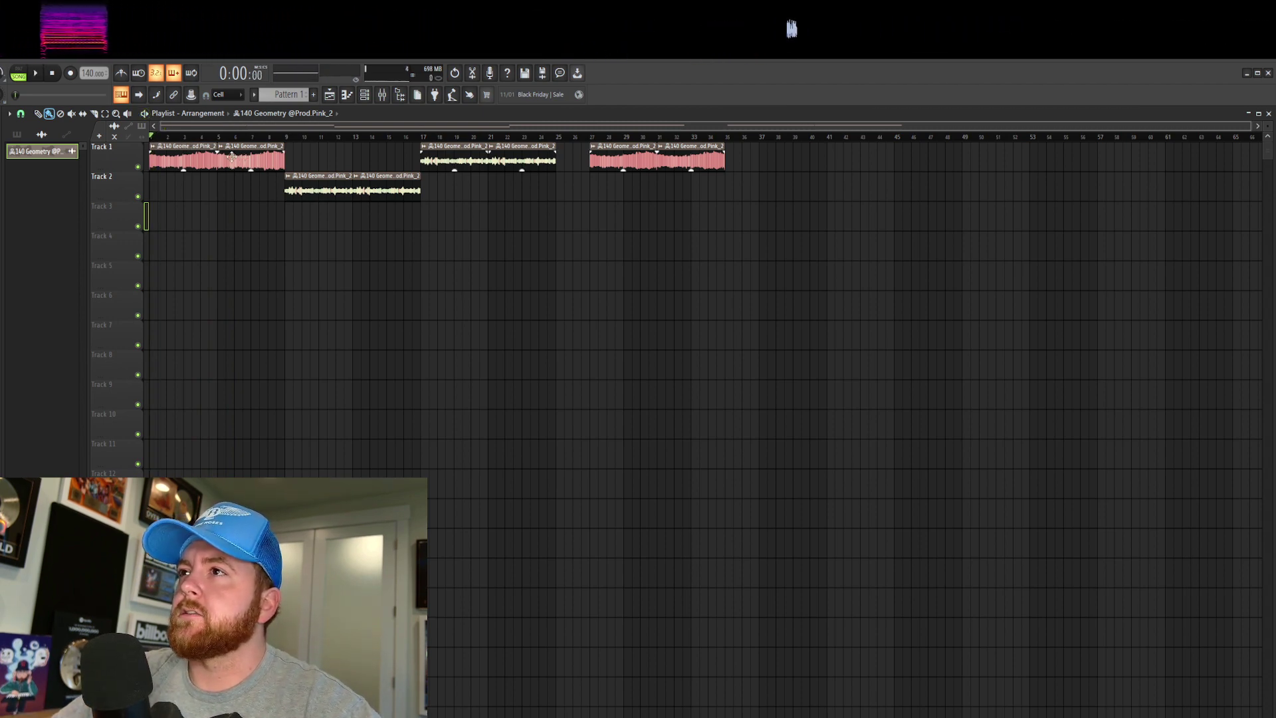
Spread the clips out: second loud clip to bar 9, Track 2 quiet pair to bar 17, Track 1 quiet pair to bar 25, last loud pair to bar 33
drag(232, 157, 488, 205)
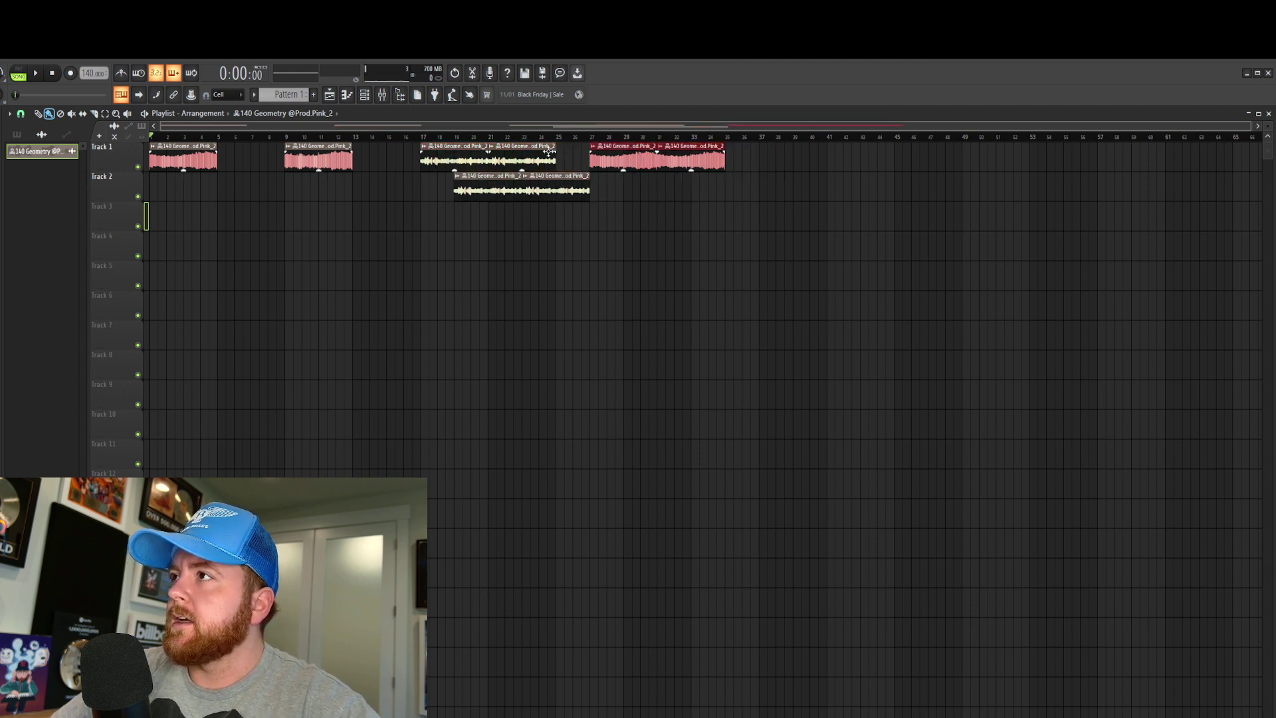
drag(595, 154, 703, 149)
drag(443, 155, 562, 141)
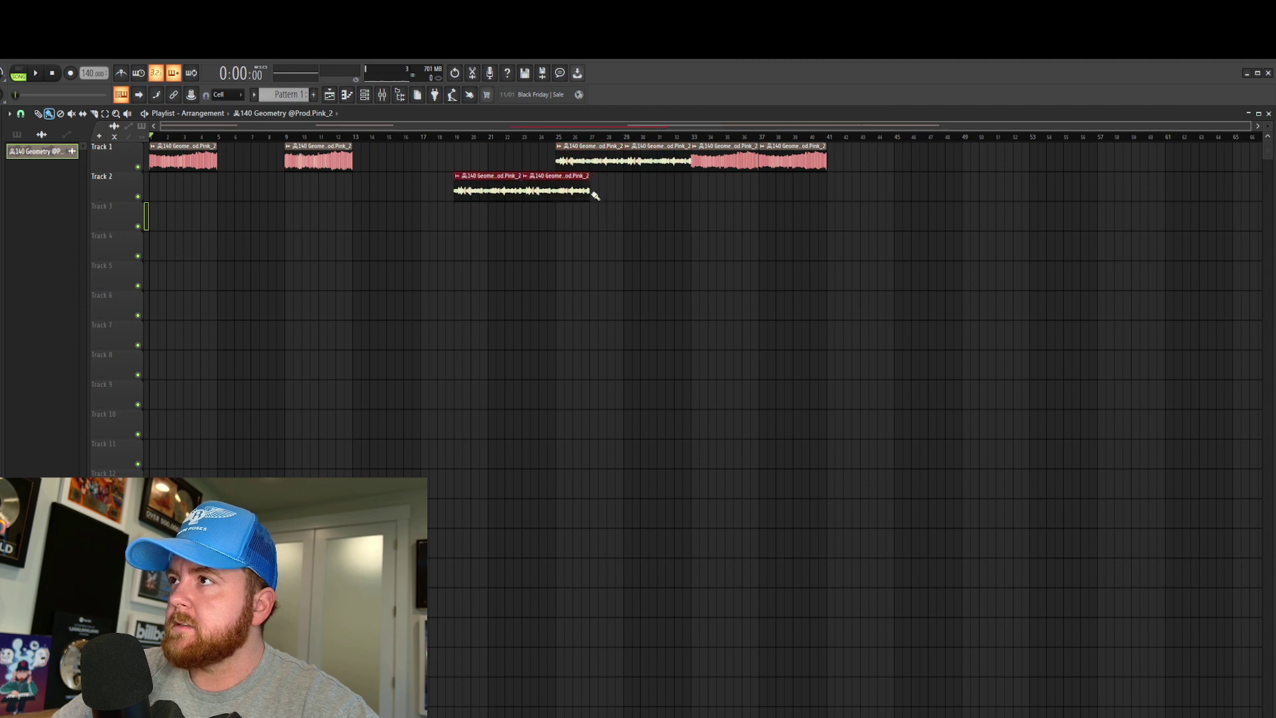
drag(481, 187, 455, 162)
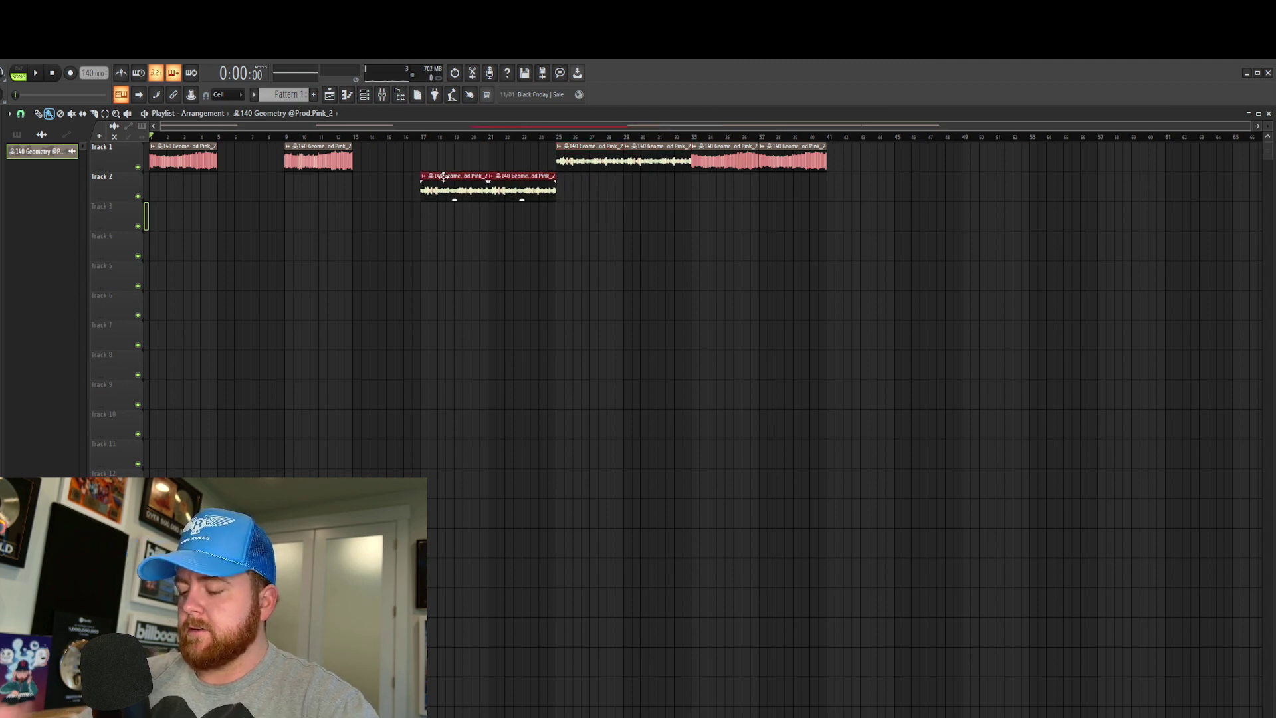
Start playback and fill the gaps on Track 1 with four-bar loud clips up to bar 25
key(space)
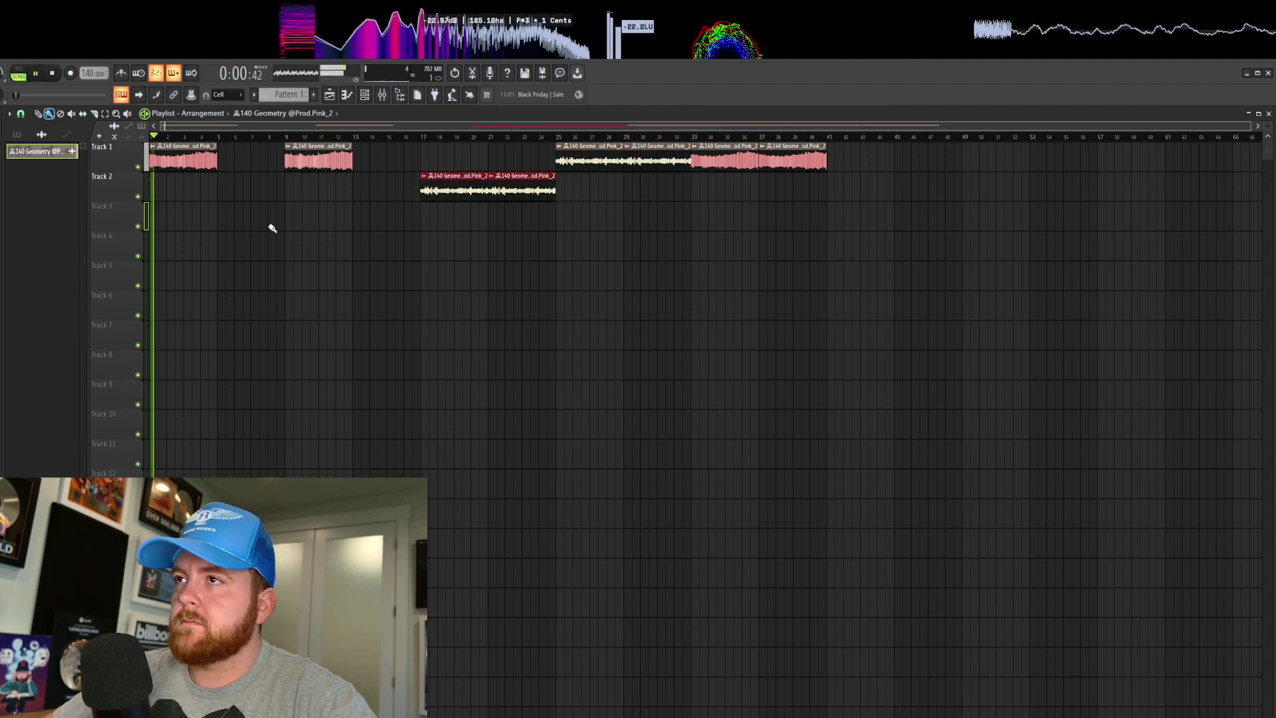
drag(162, 159, 228, 160)
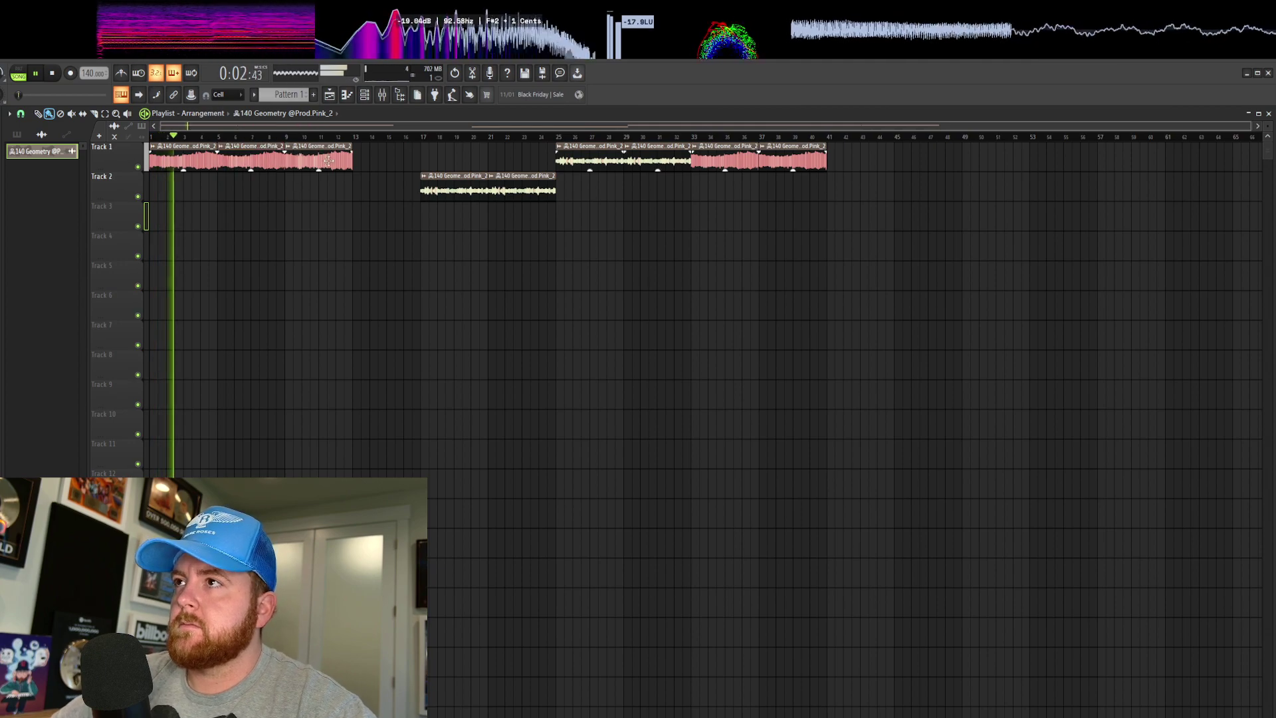
drag(351, 160, 557, 160)
Make the first quiet clip on Track 2 unique and set its time-stretching mode to Auto
click(423, 176)
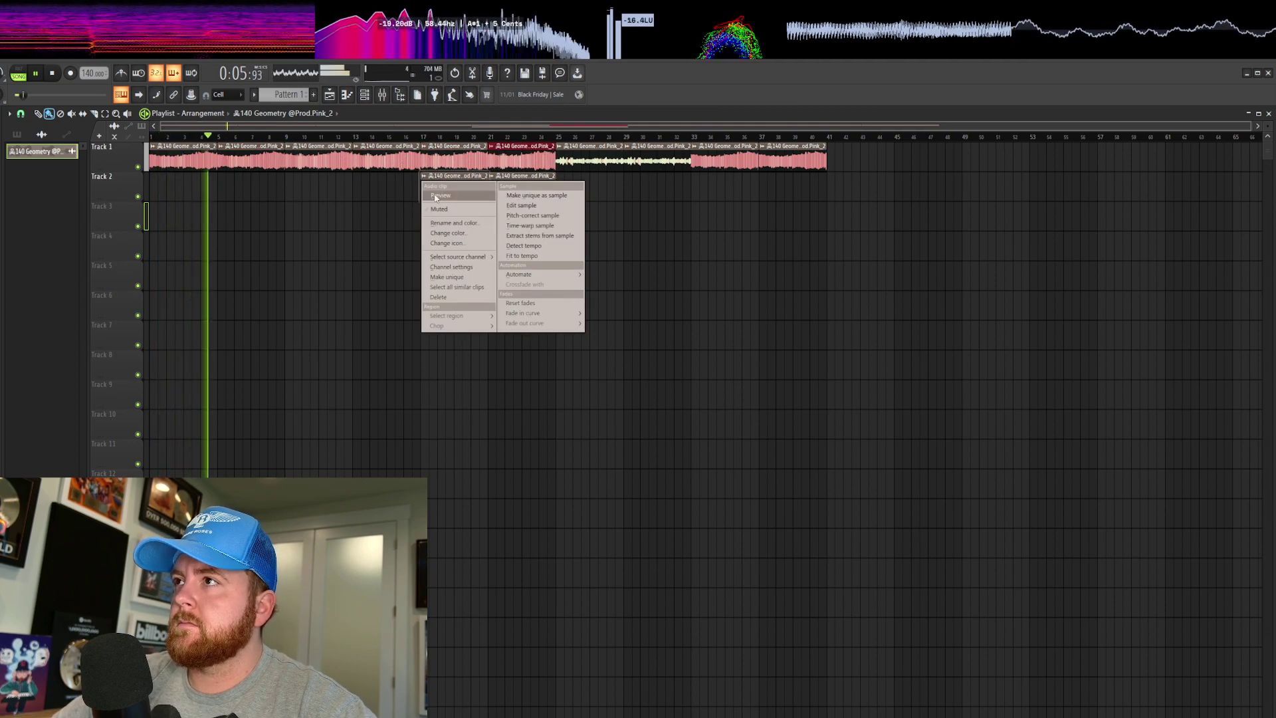
click(446, 276)
double_click(446, 188)
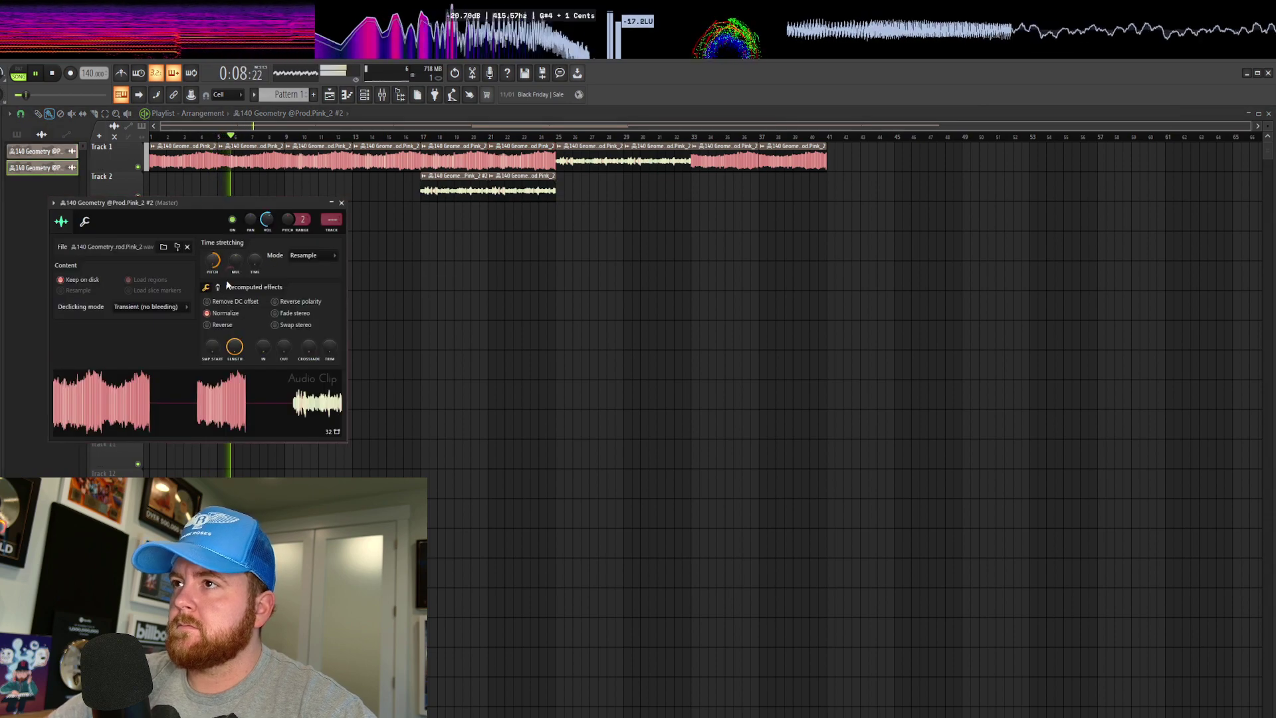
click(341, 202)
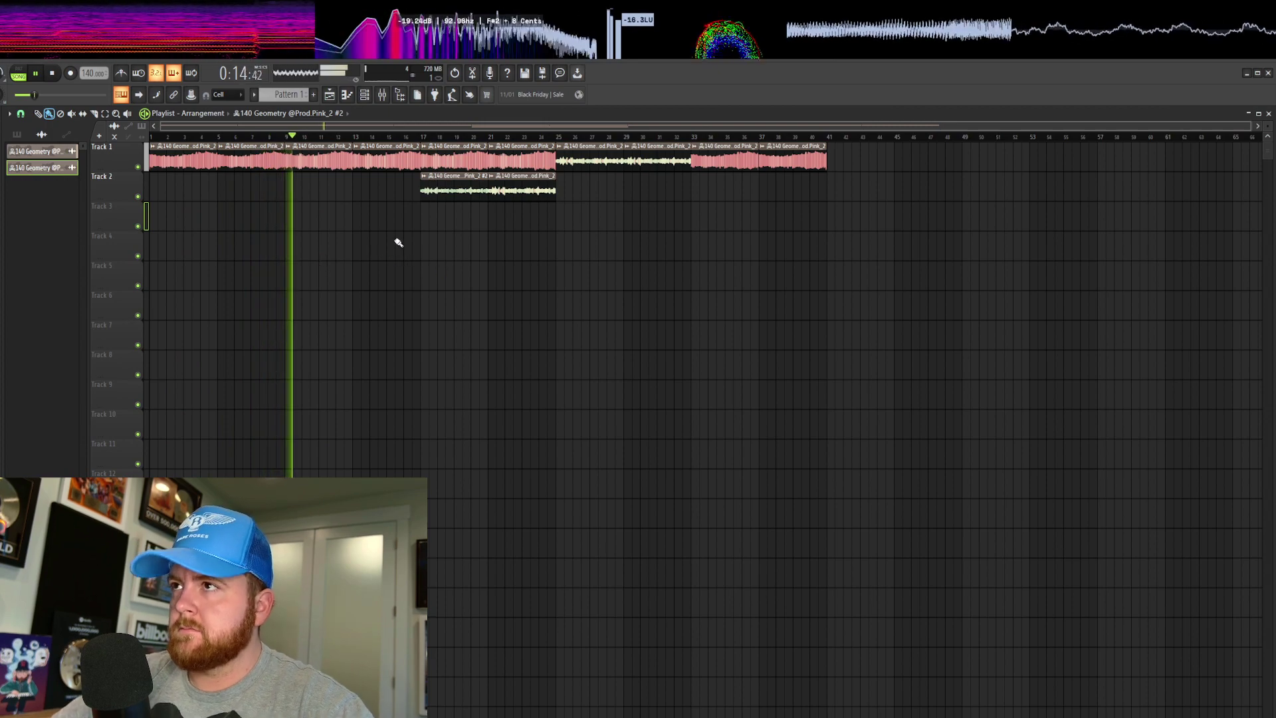
Replace the Track 2 clip at bar 21 with the unique quiet clip, and extend the final loud section on Track 1 to bar 49
right_click(517, 191)
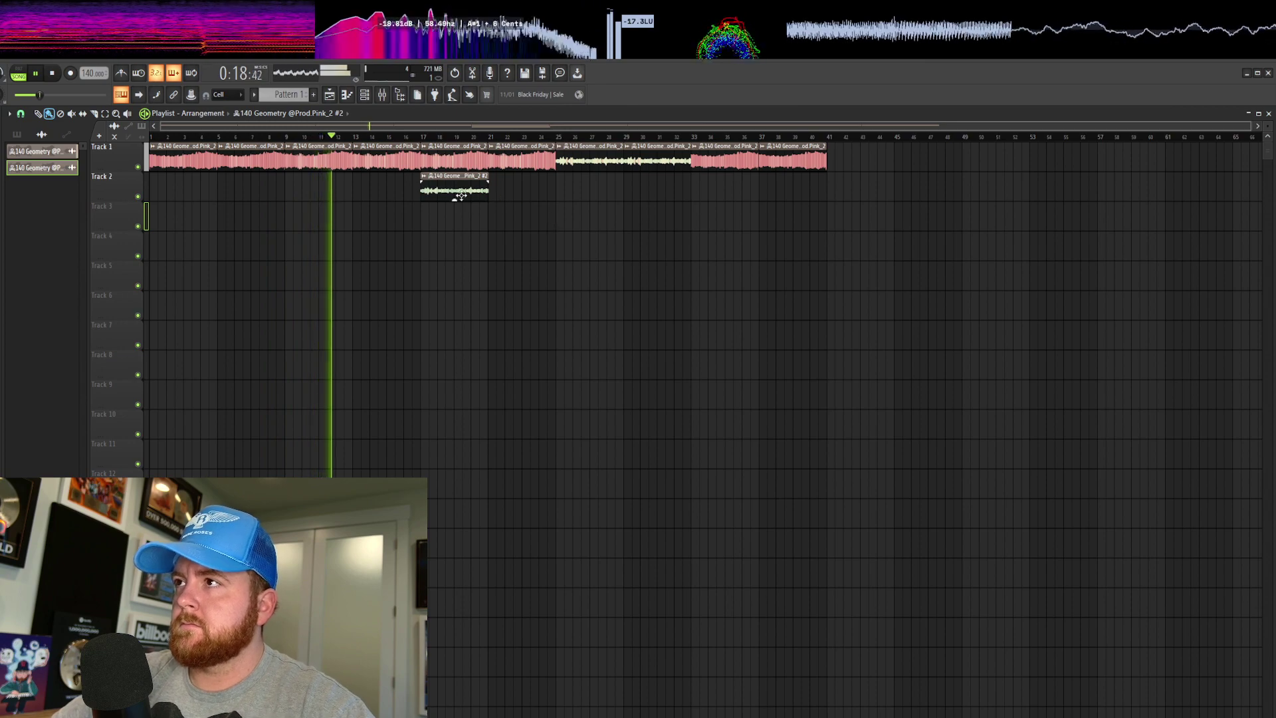
click(38, 114)
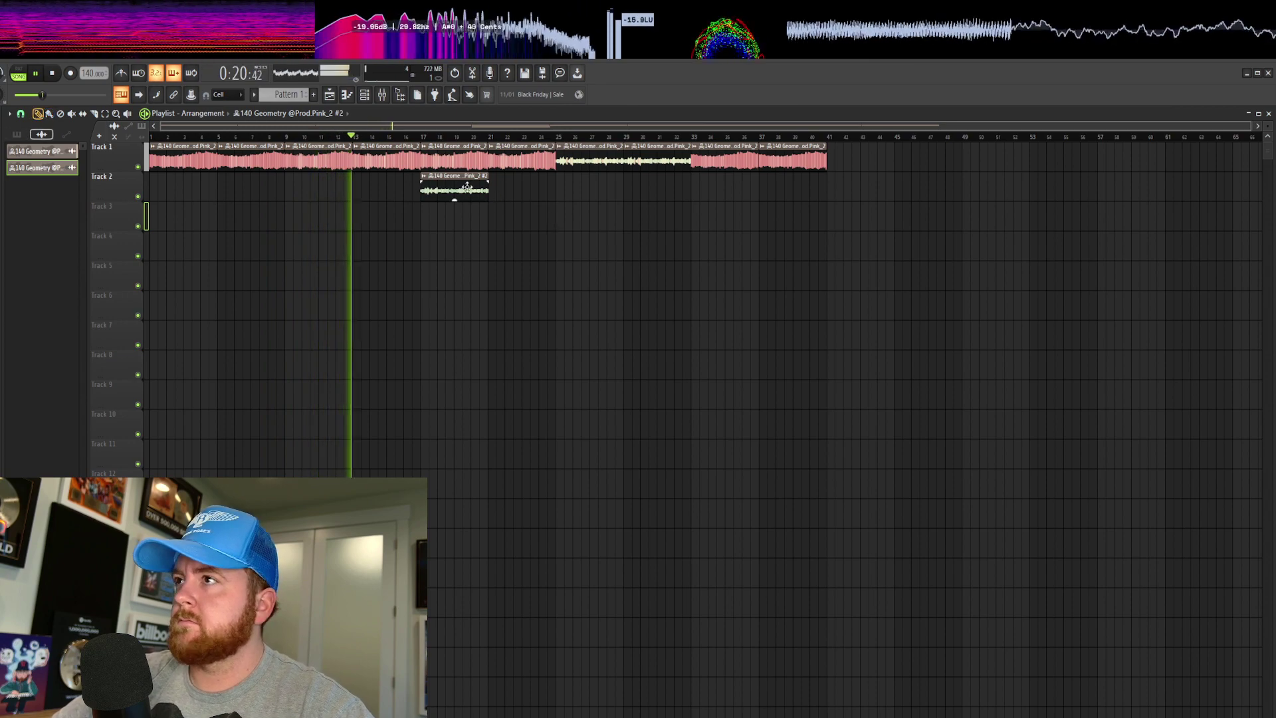
click(496, 191)
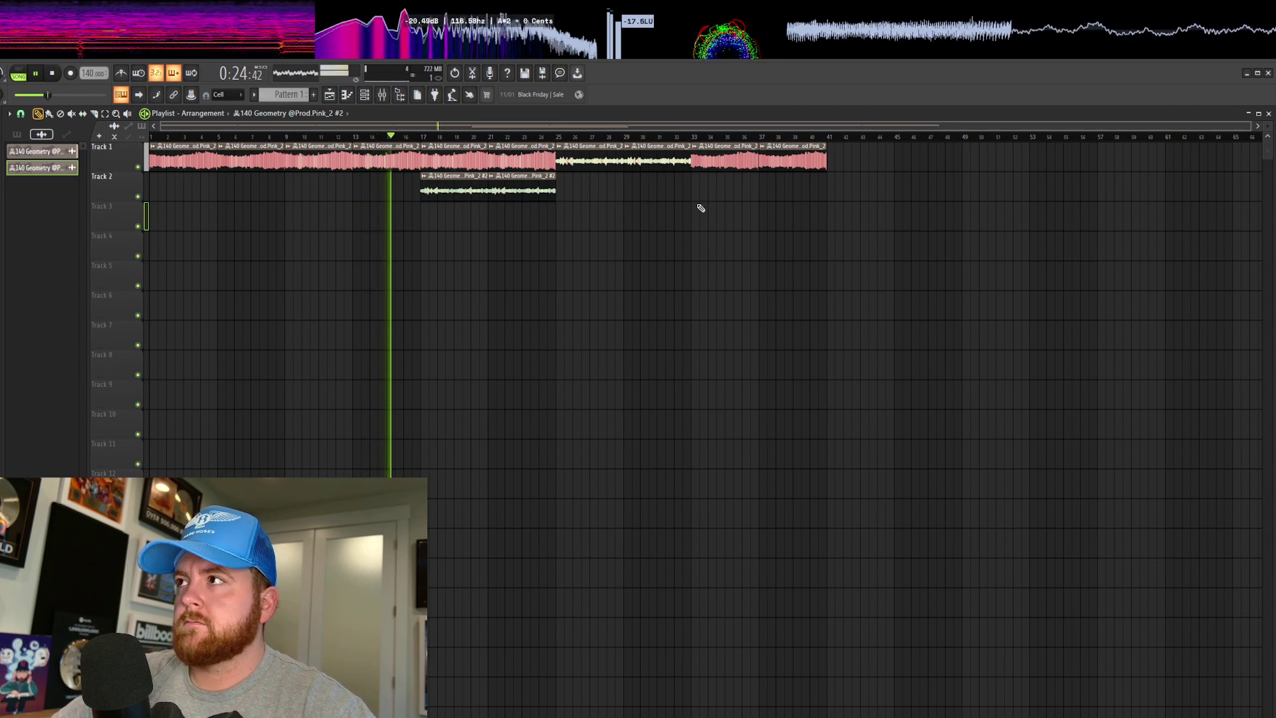
drag(157, 160, 840, 154)
click(879, 230)
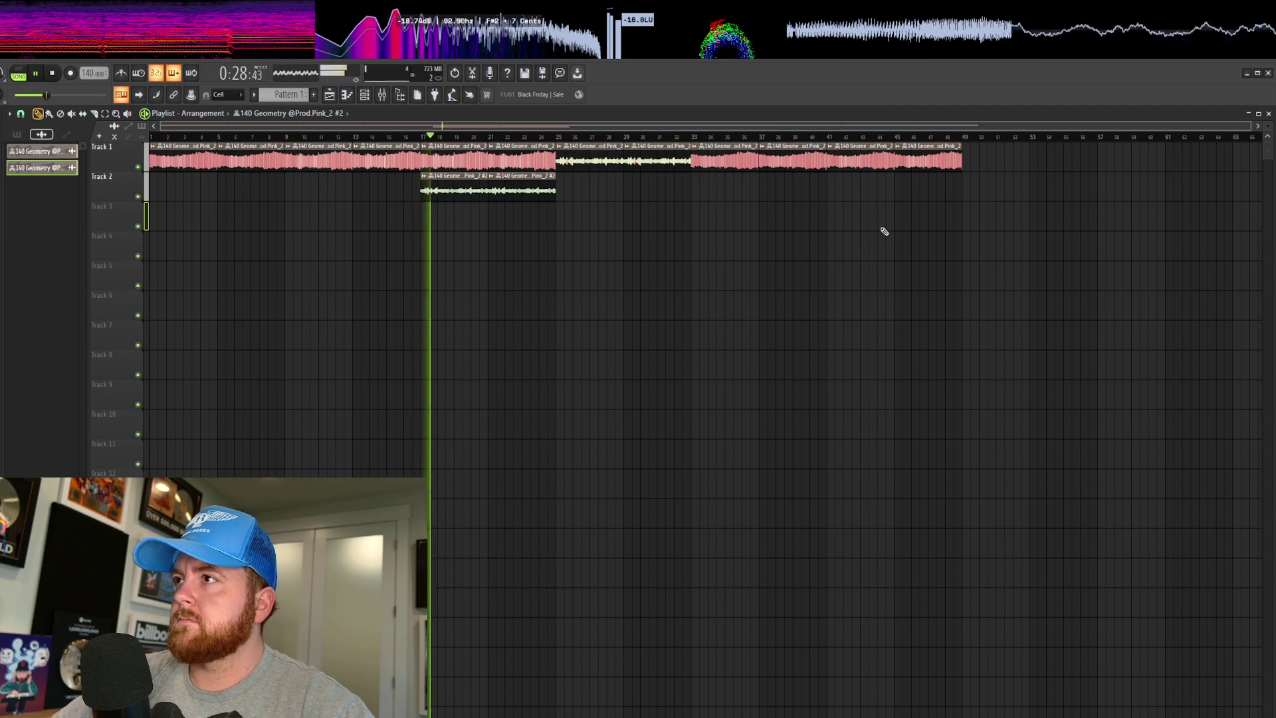
Adjust the volume of the unique quiet clip in its channel settings
double_click(447, 199)
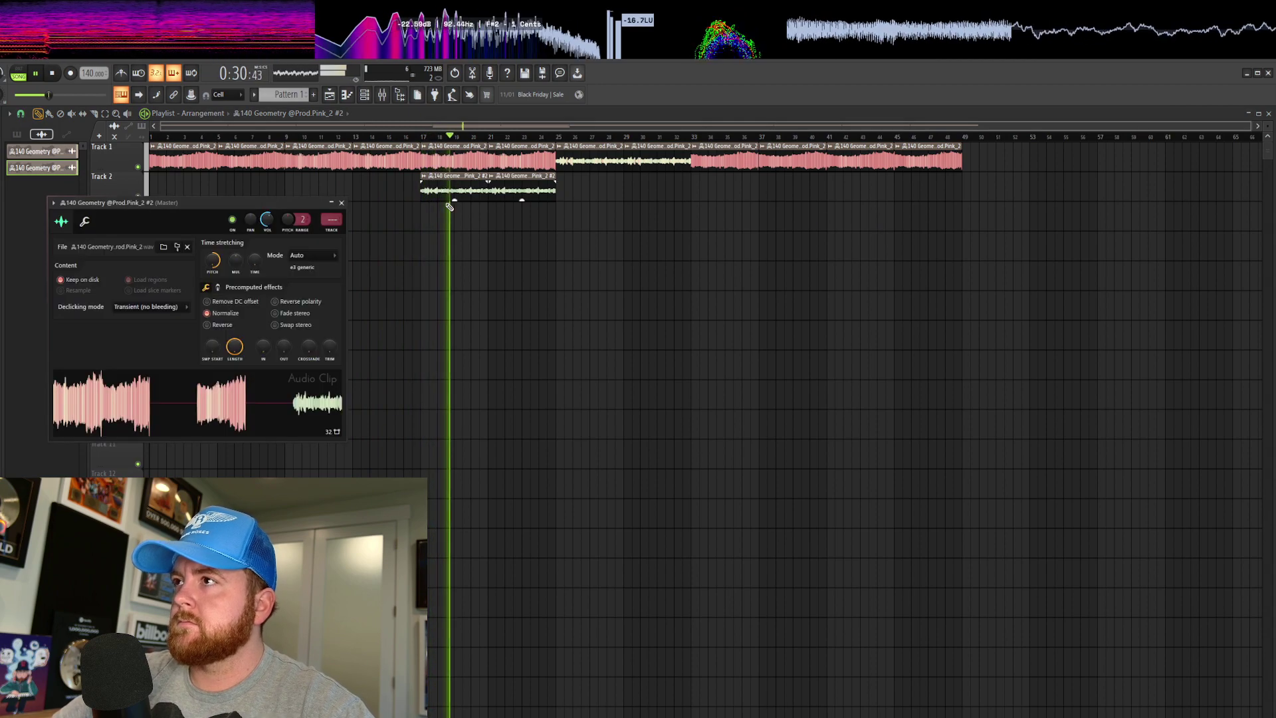
right_click(260, 224)
click(266, 230)
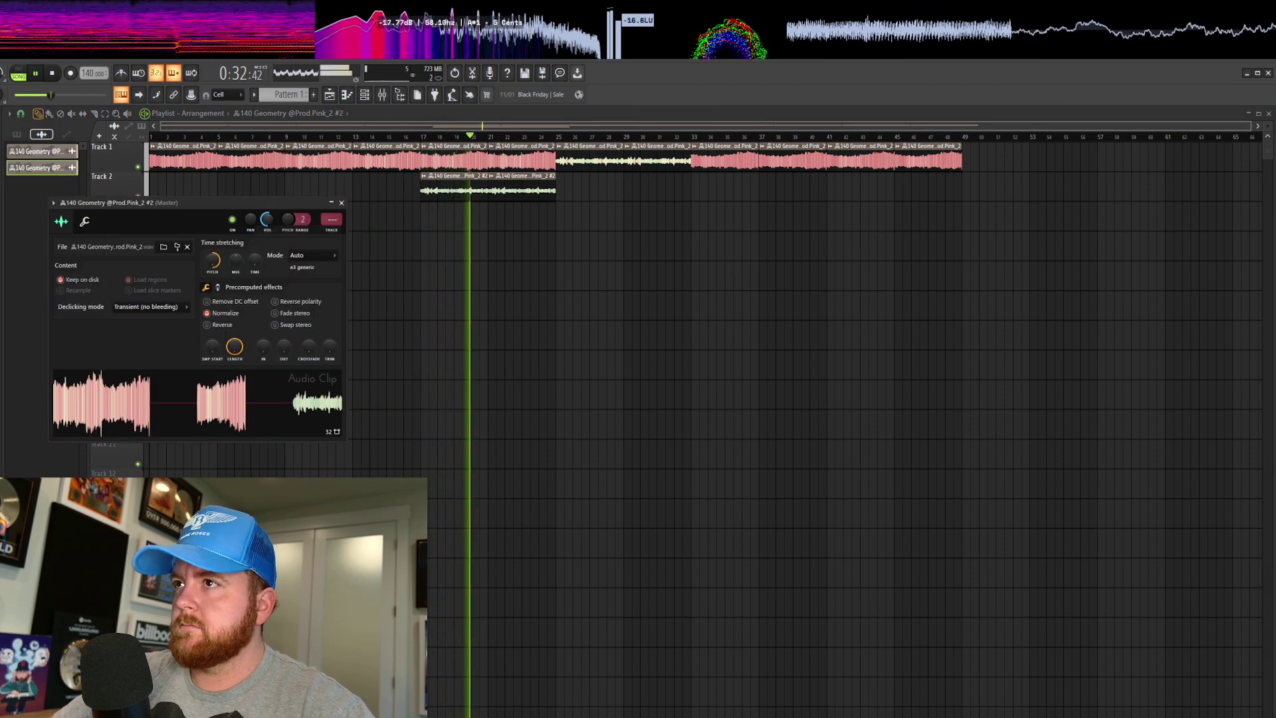
click(342, 202)
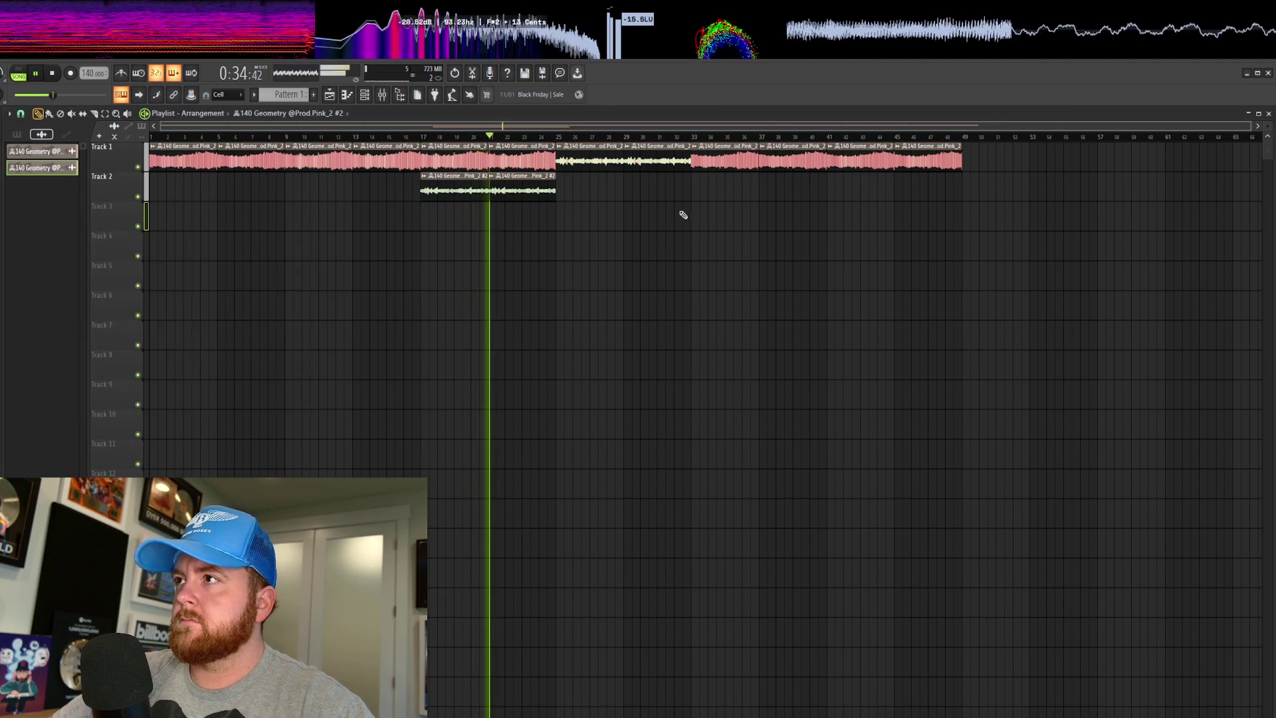
Swap the sections after bar 25 on Track 1 by moving a loud pair to bar 25 and the quiet pair to bar 33, checking the transition in playback
click(561, 138)
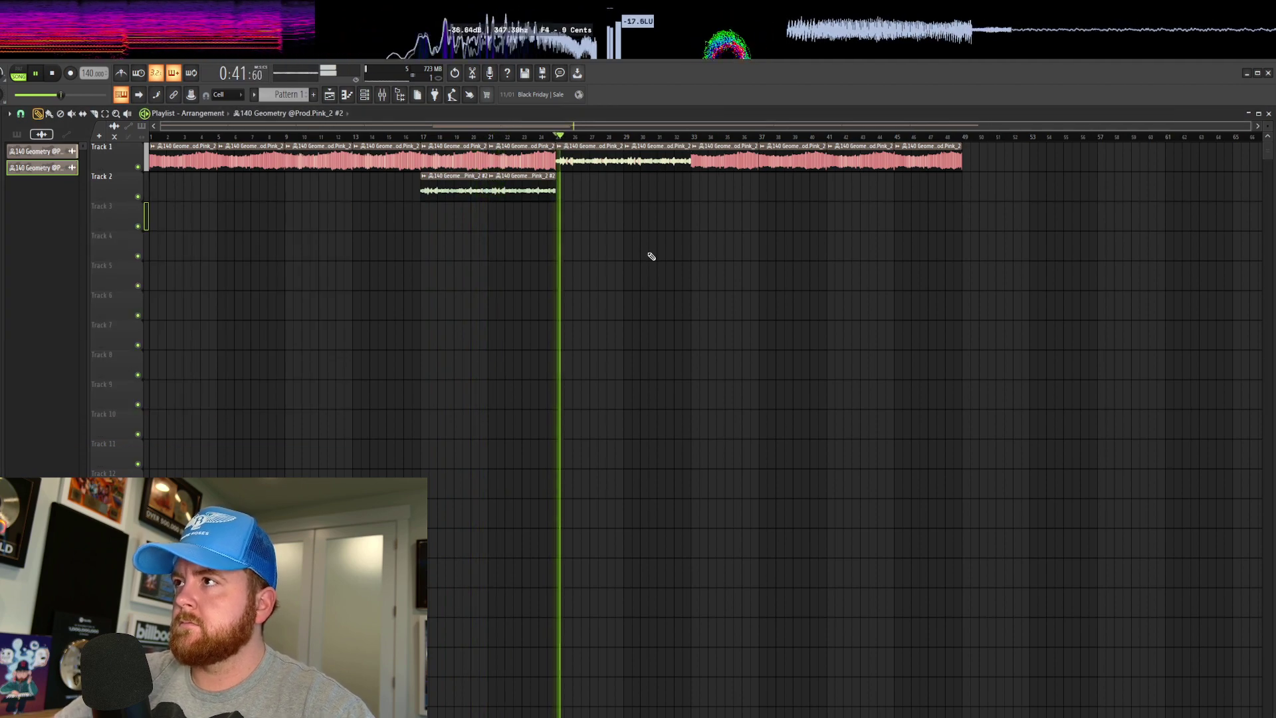
click(531, 138)
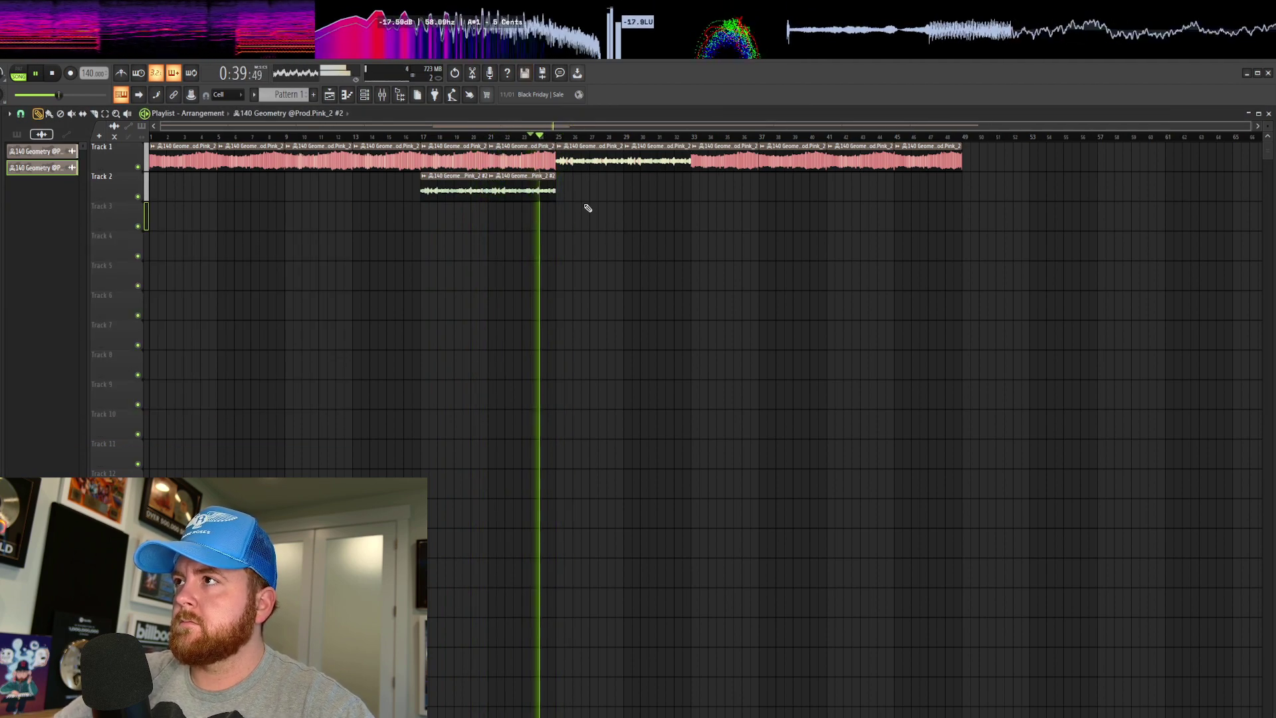
drag(605, 168, 914, 282)
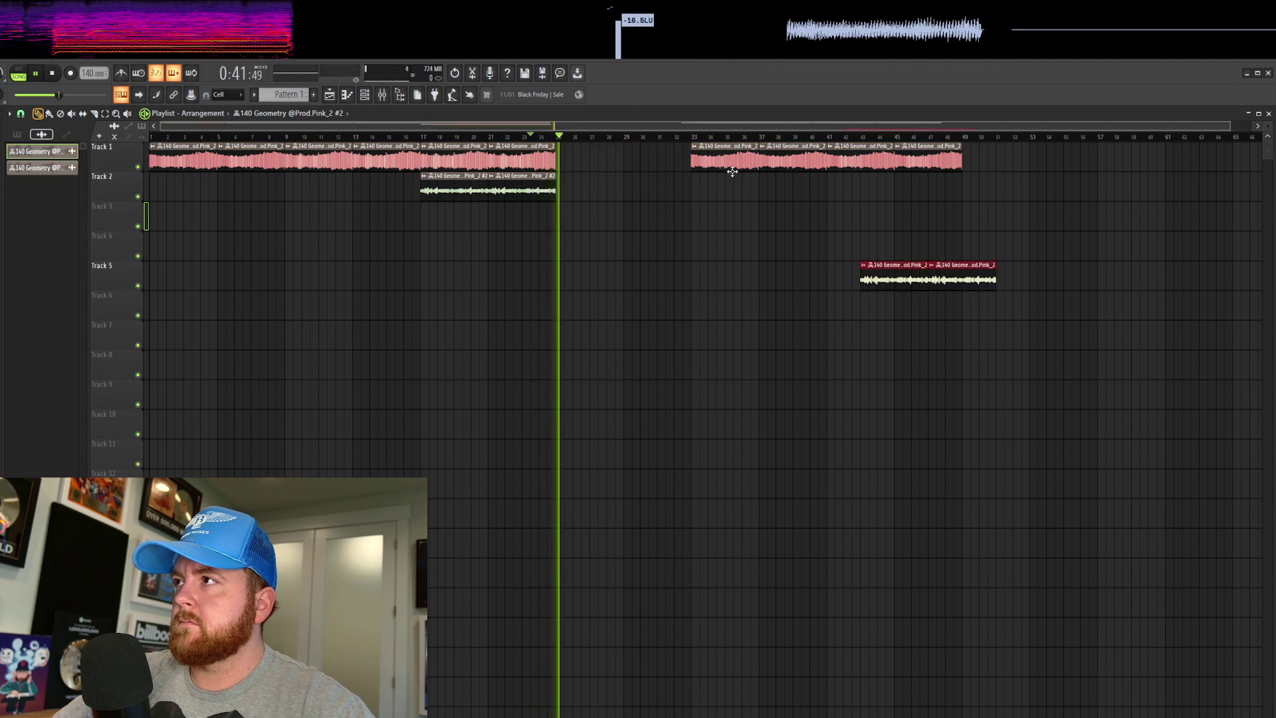
drag(732, 172, 779, 170)
key(space)
drag(742, 165, 608, 162)
key(space)
click(559, 138)
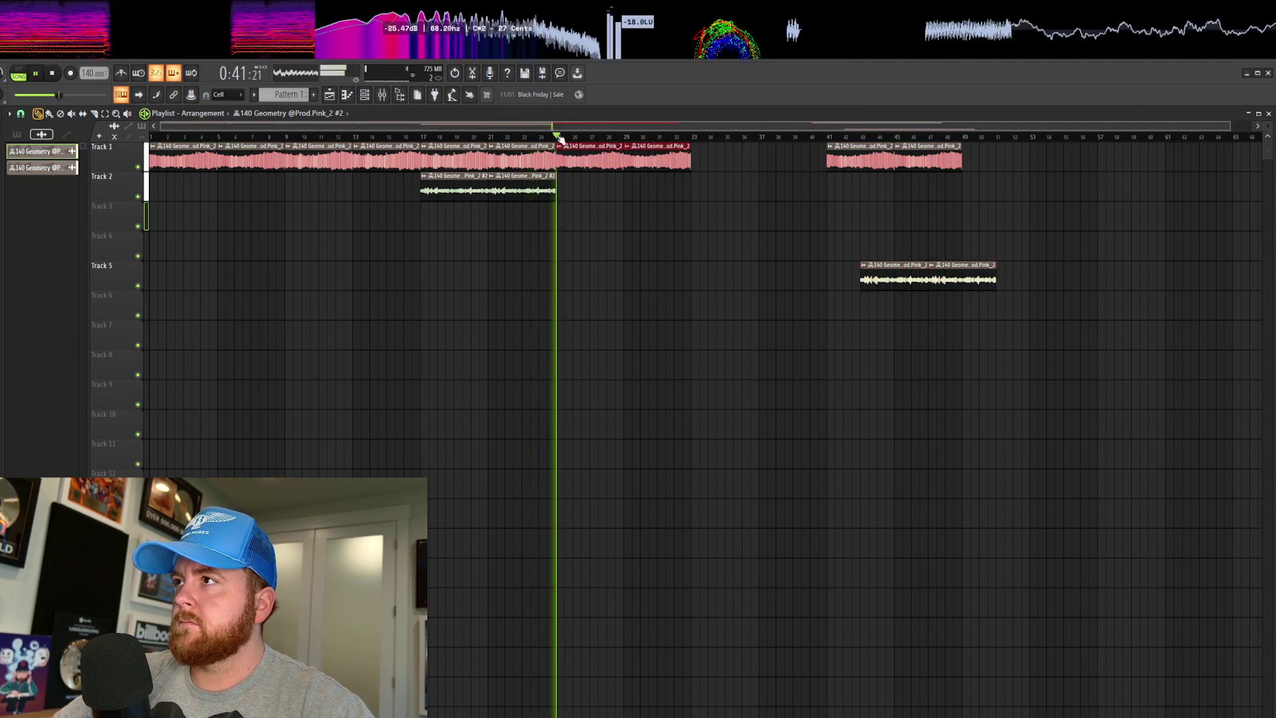
drag(893, 266, 727, 142)
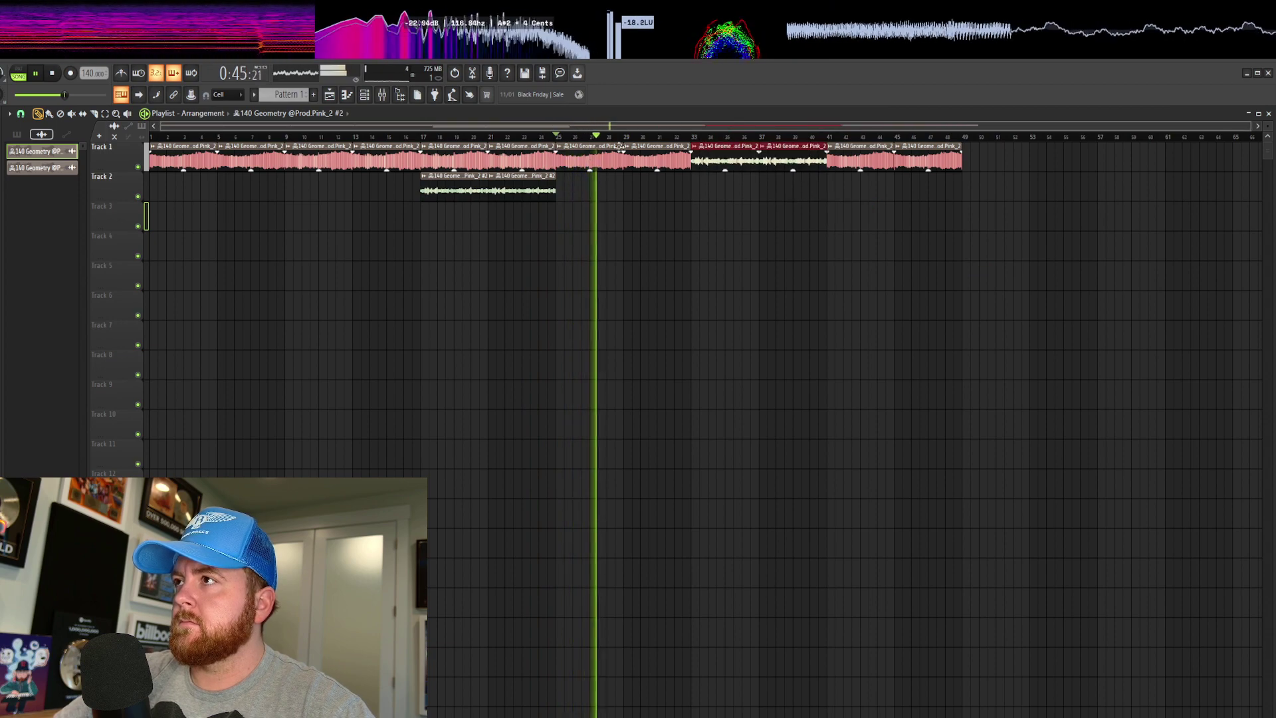
Play from bar 33 and add the unique quiet clip on Track 2 at bar 37
click(692, 137)
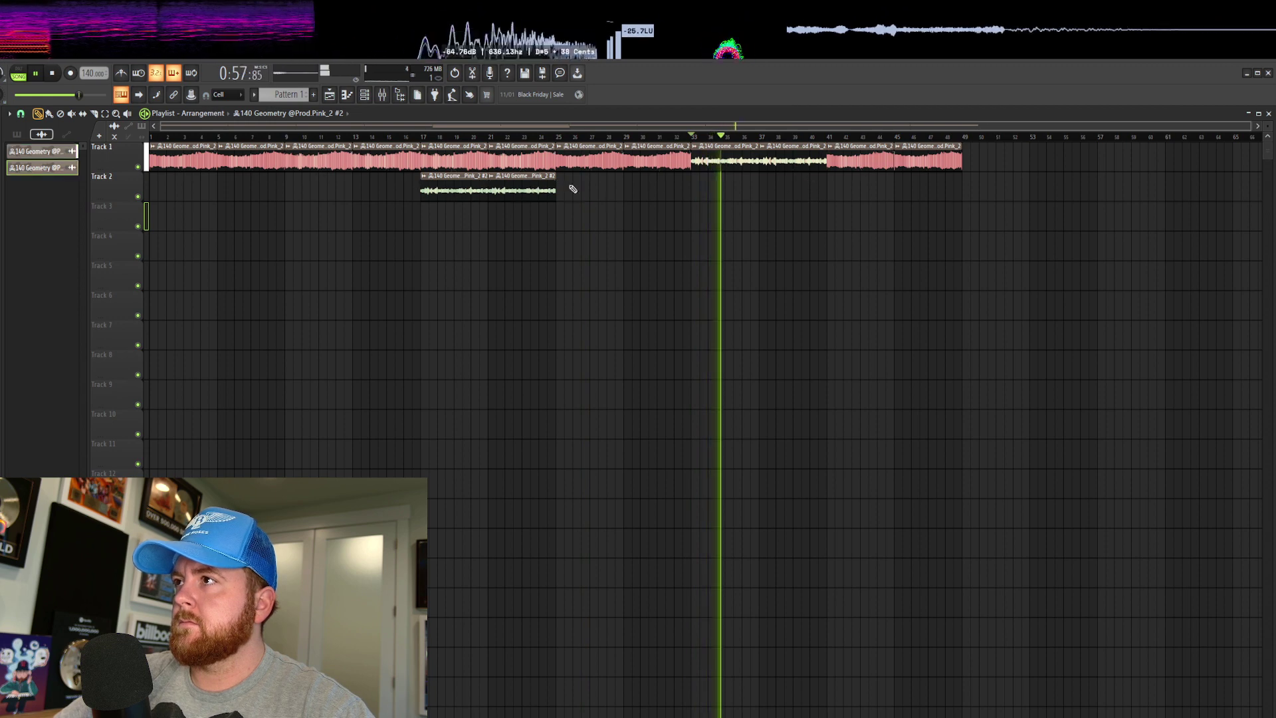
click(762, 191)
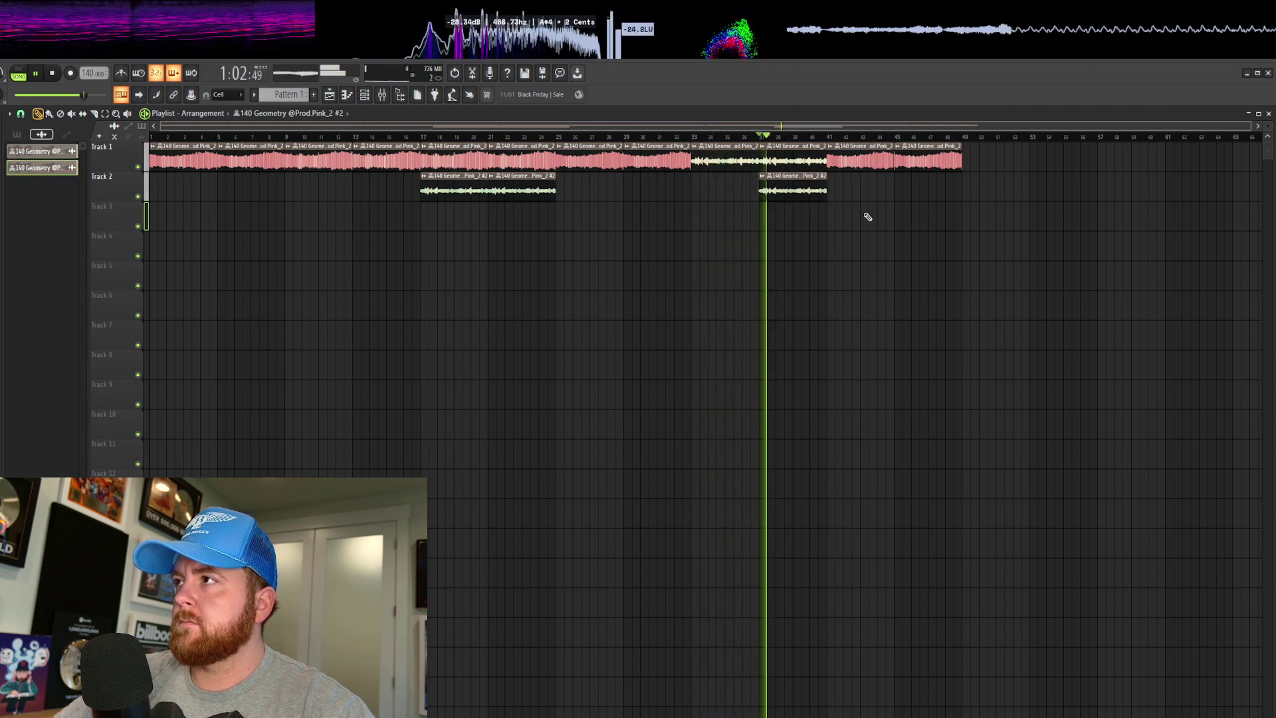
Check playback at bar 41, then fill Track 4 with four back-to-back Pattern 1 clips from bar 9 to bar 41
click(831, 137)
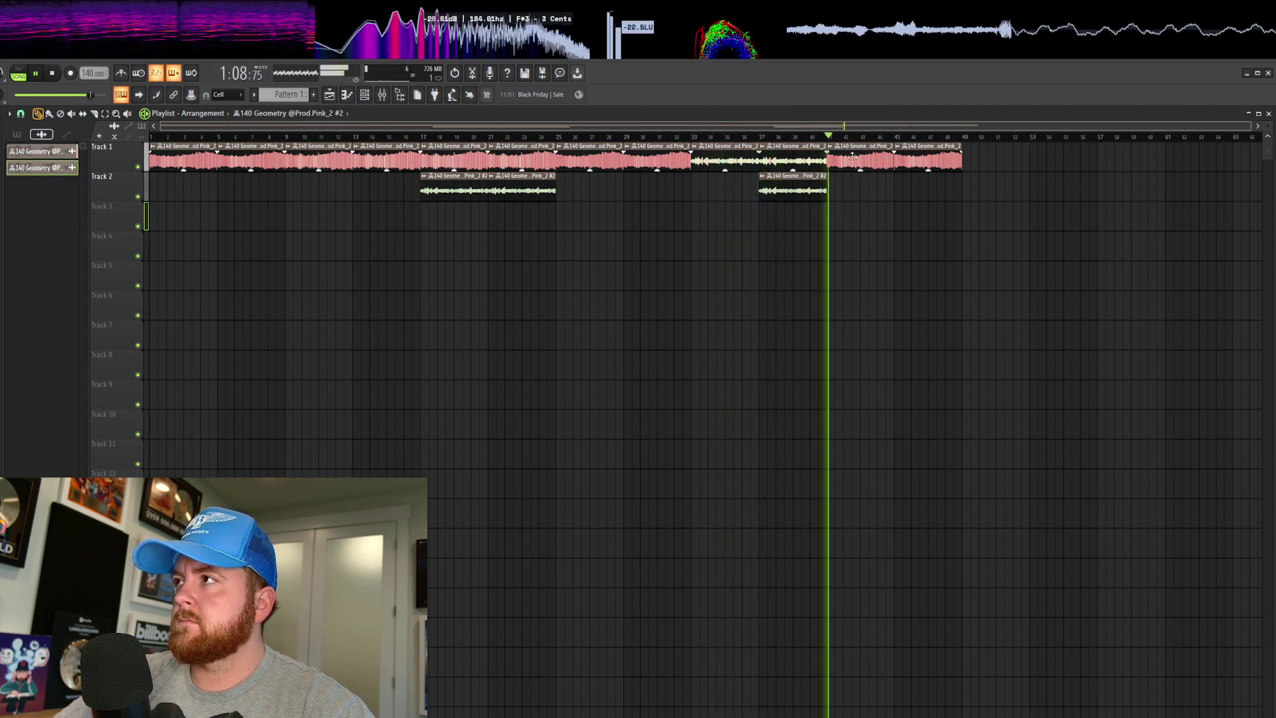
key(space)
click(294, 96)
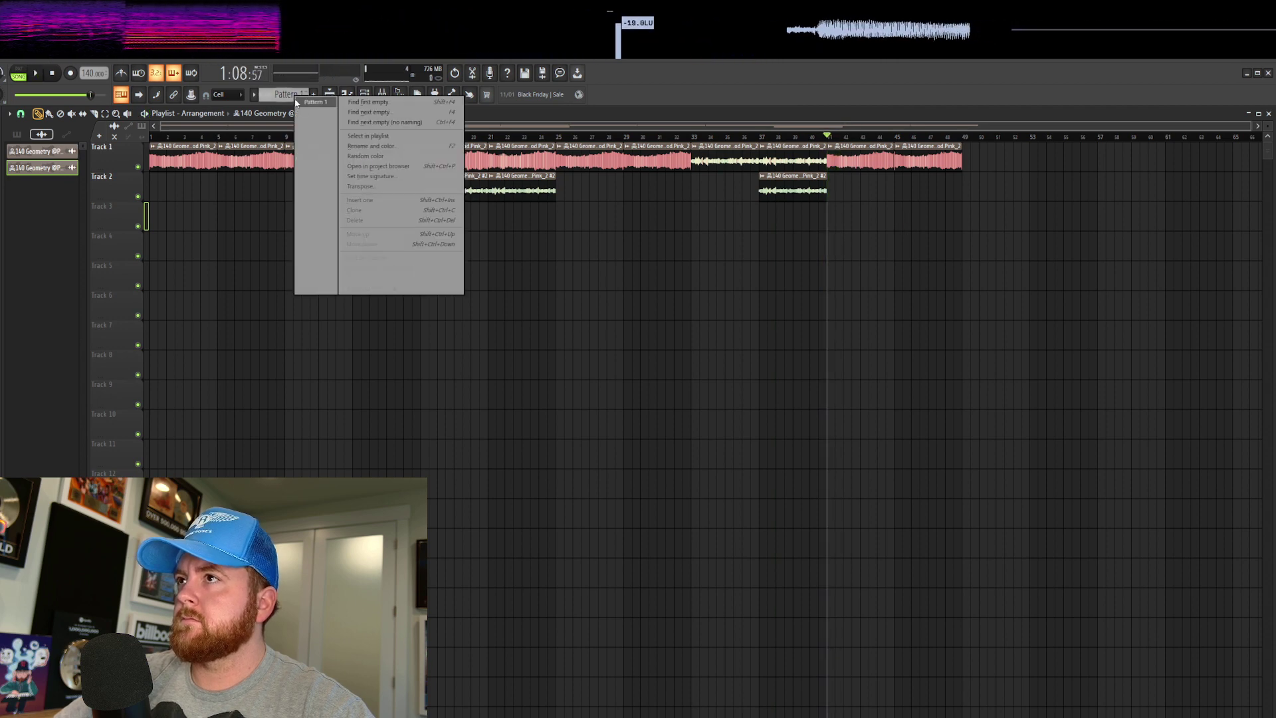
click(313, 102)
click(287, 251)
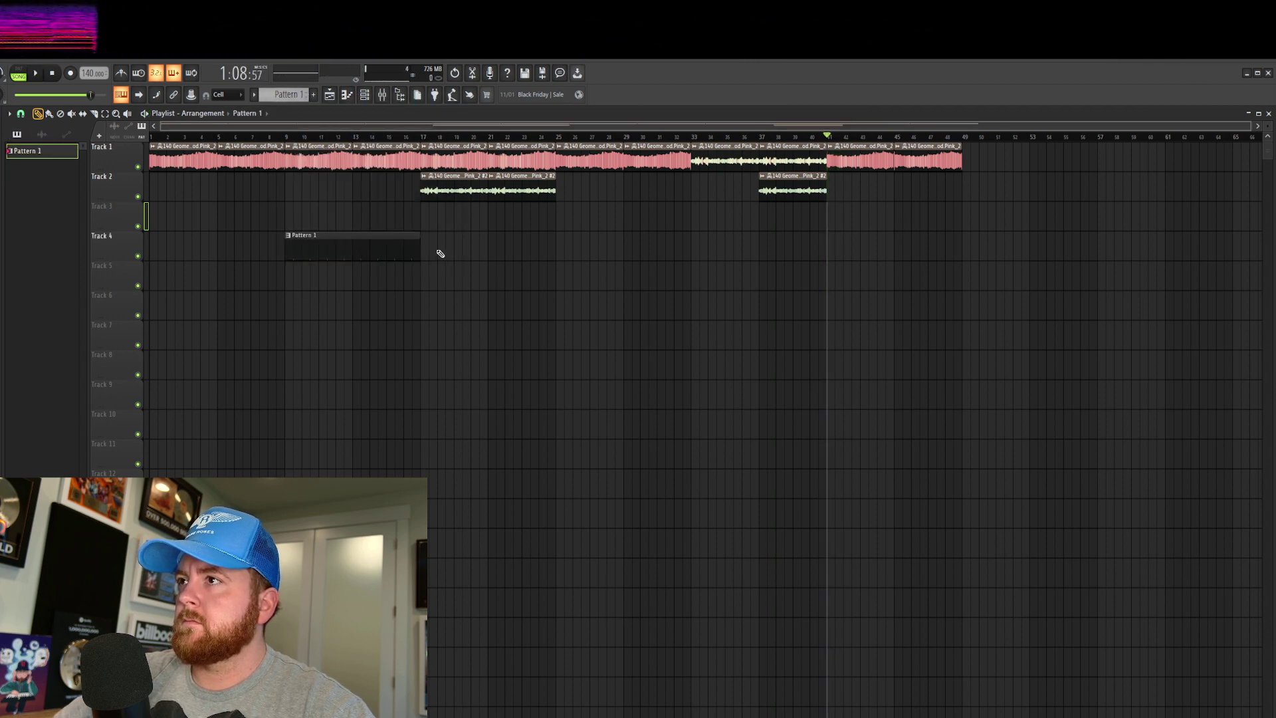
drag(441, 253, 694, 256)
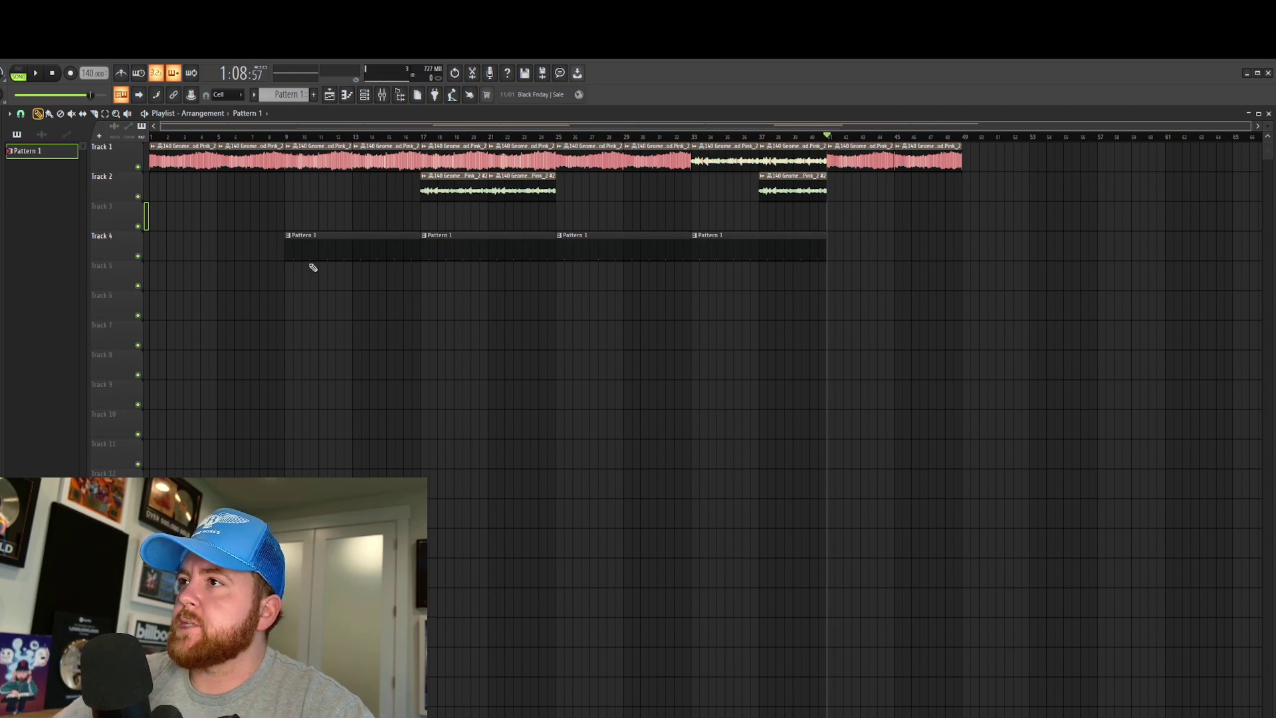
Add a time marker named Intro at the start of the arrangement
click(10, 114)
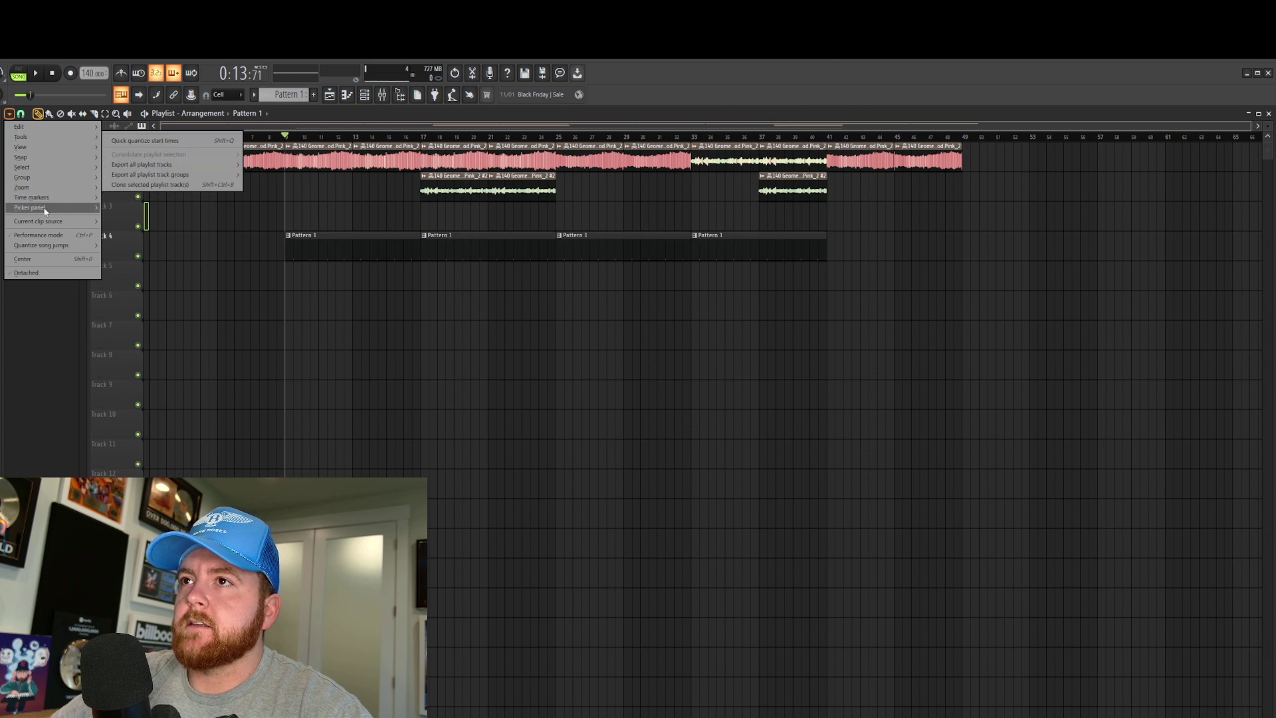
mouse_move(49, 168)
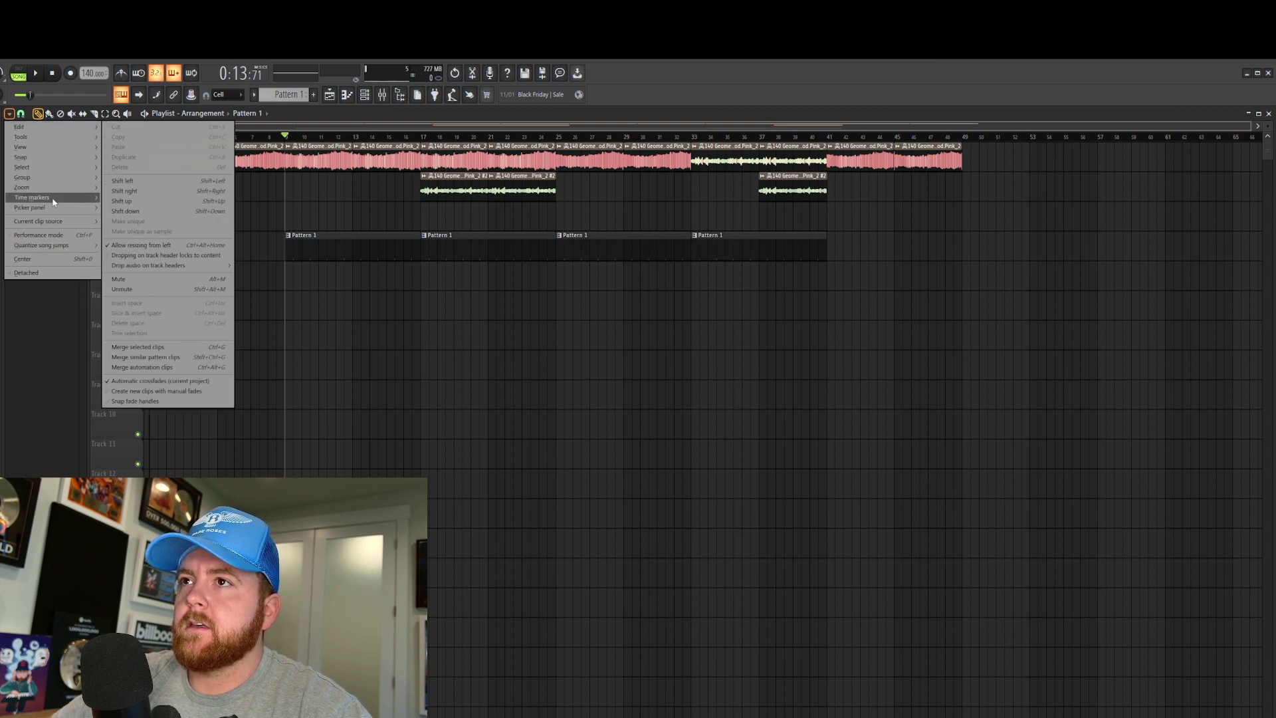
mouse_move(55, 201)
click(125, 199)
text(In)
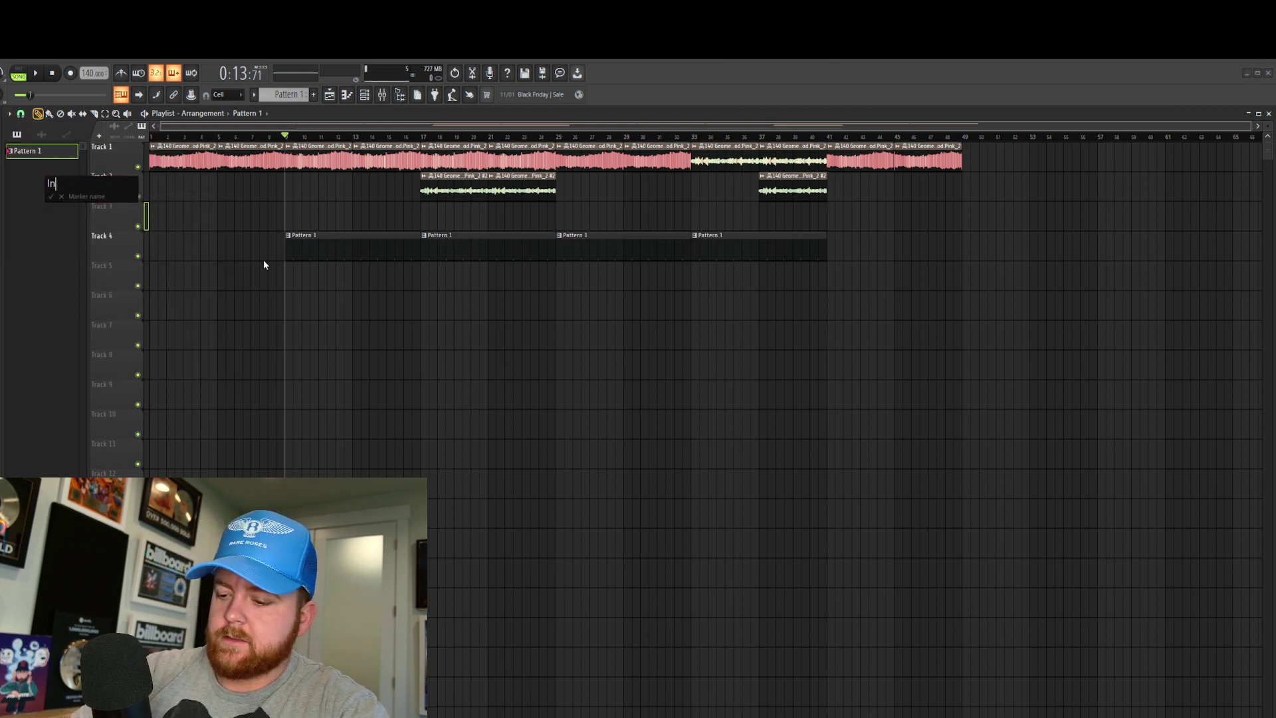
text(tro)
key(Return)
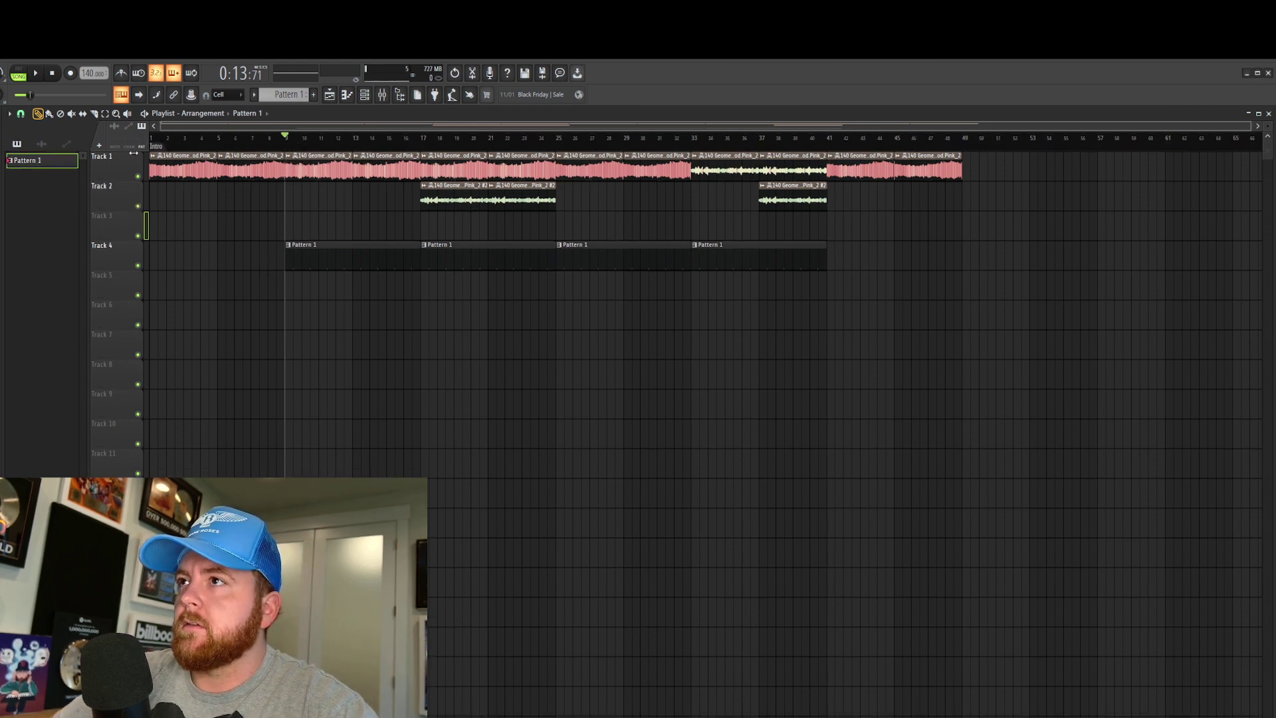
Add time markers named Hook at bar 9 and Hook B at bar 17
right_click(159, 152)
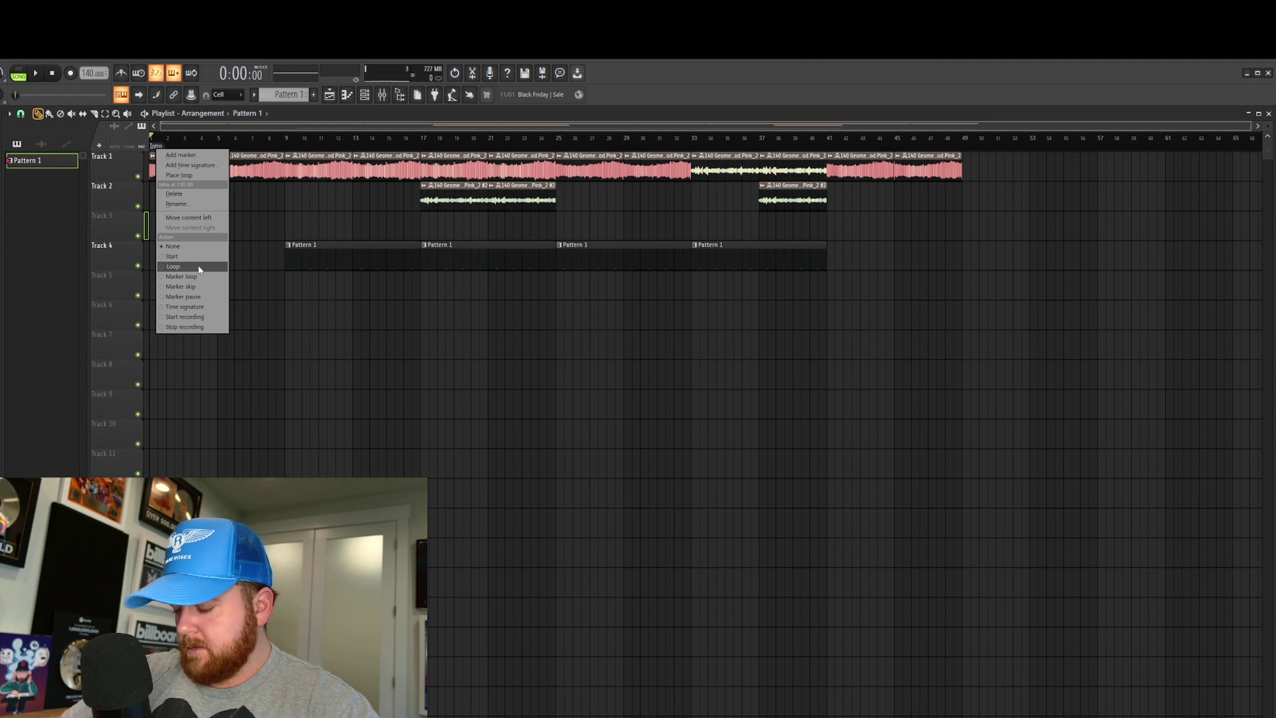
click(263, 131)
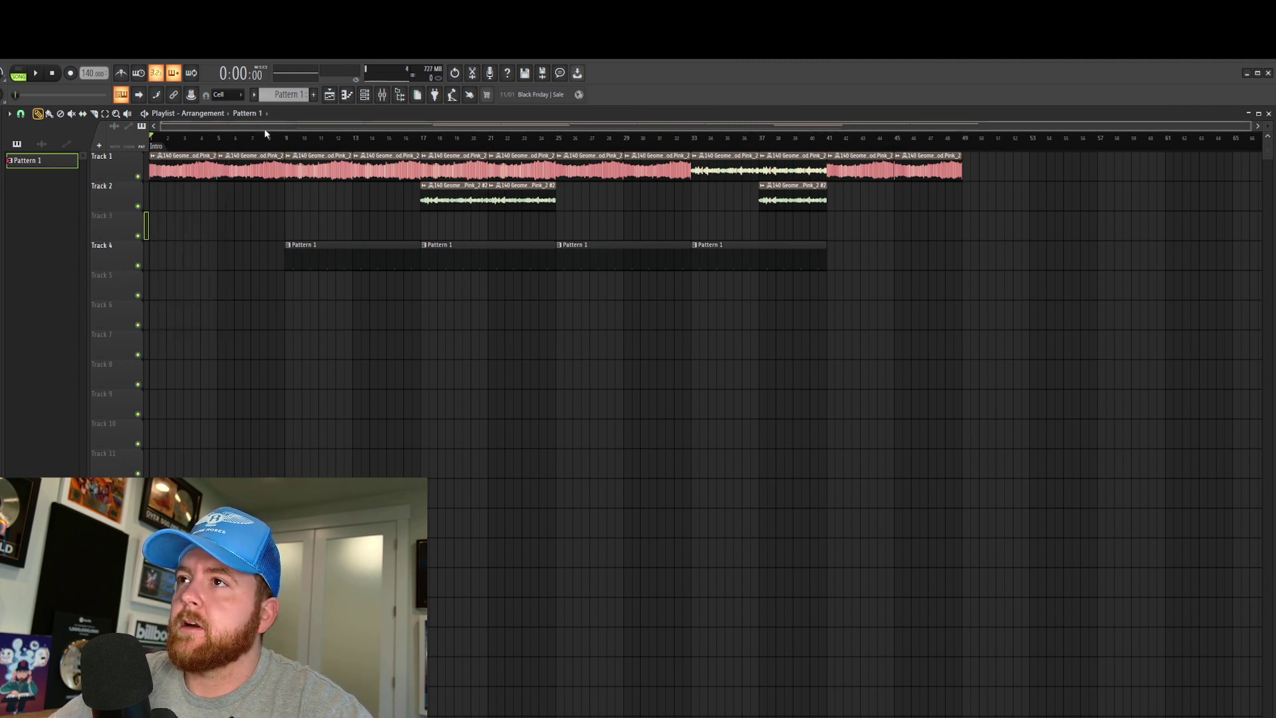
click(293, 151)
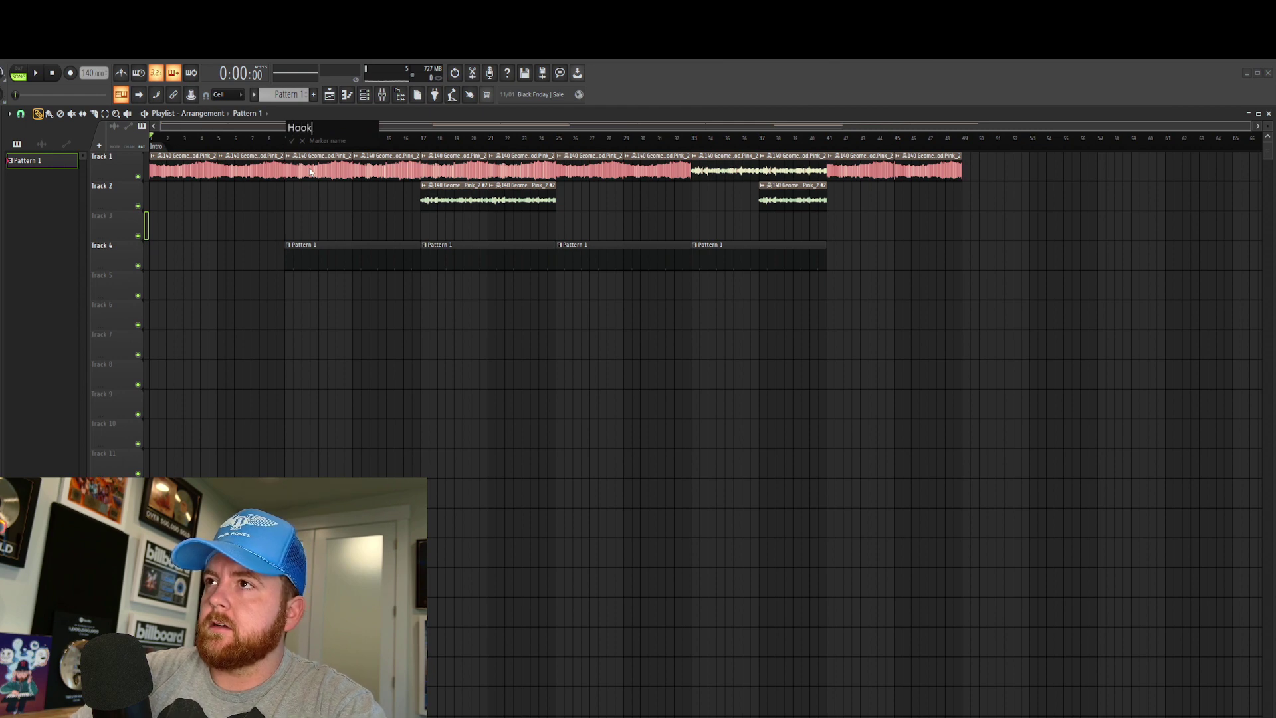
click(424, 146)
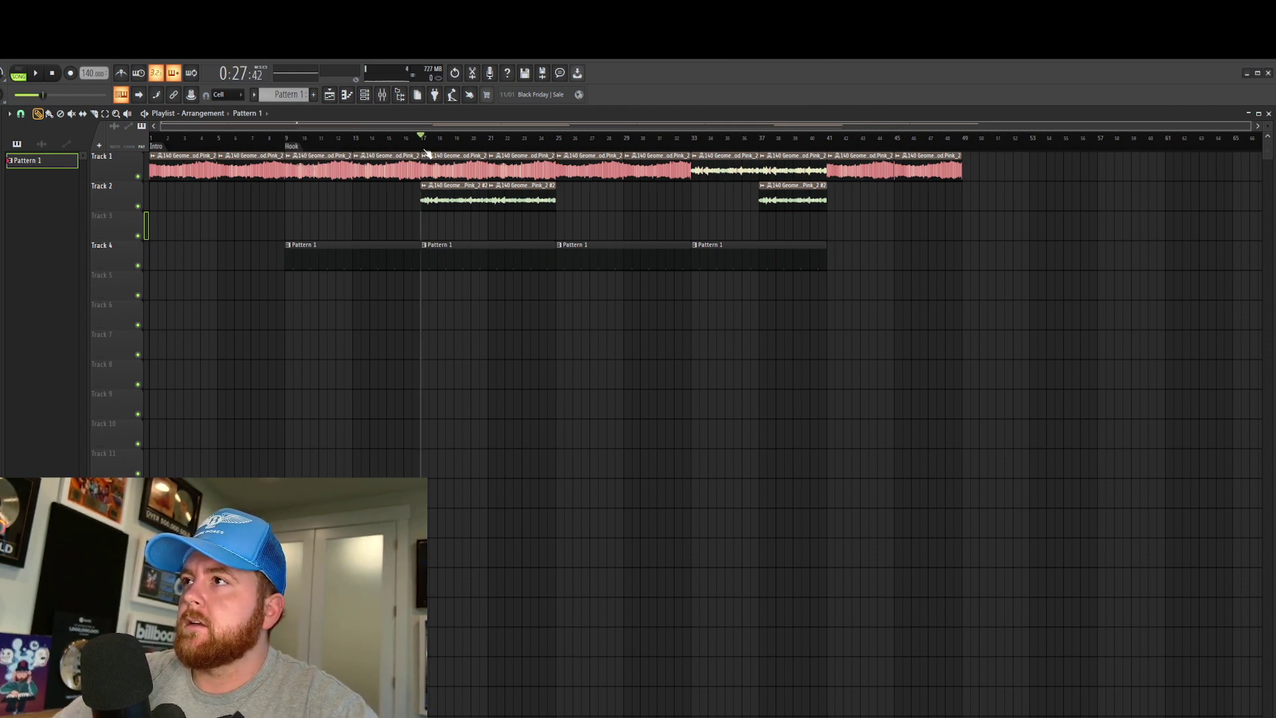
right_click(424, 147)
click(446, 157)
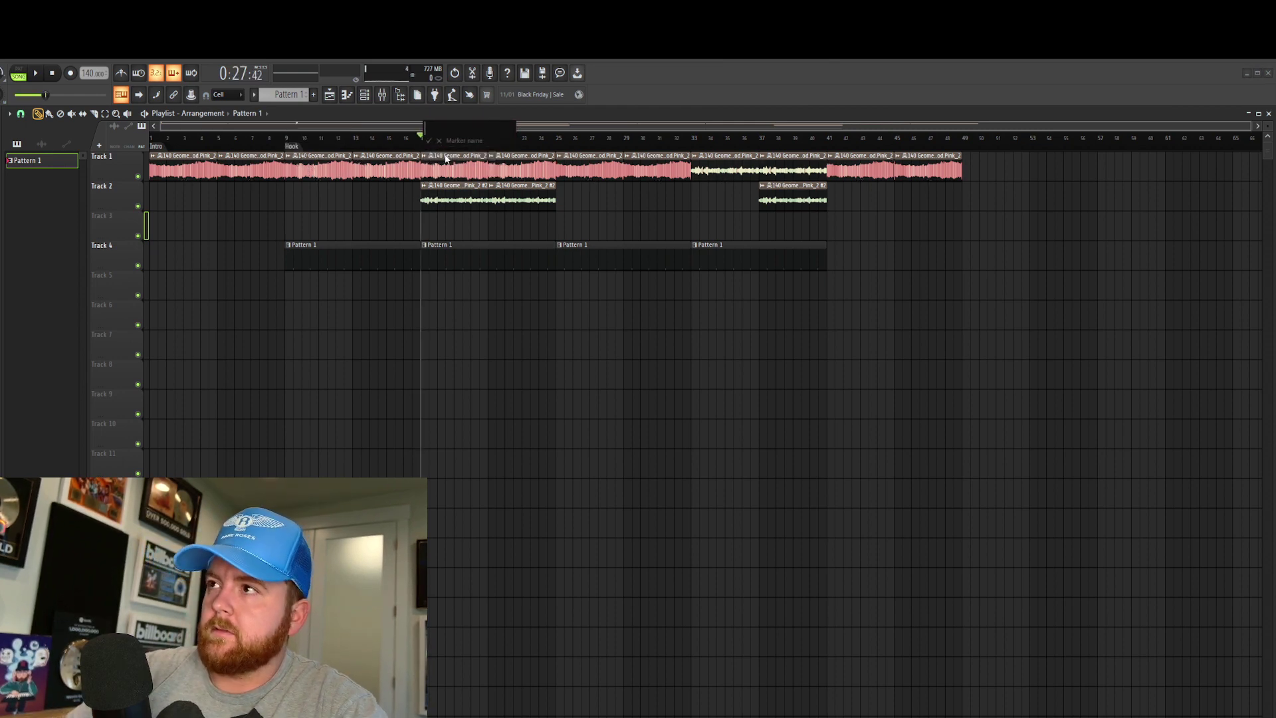
text(Hook B)
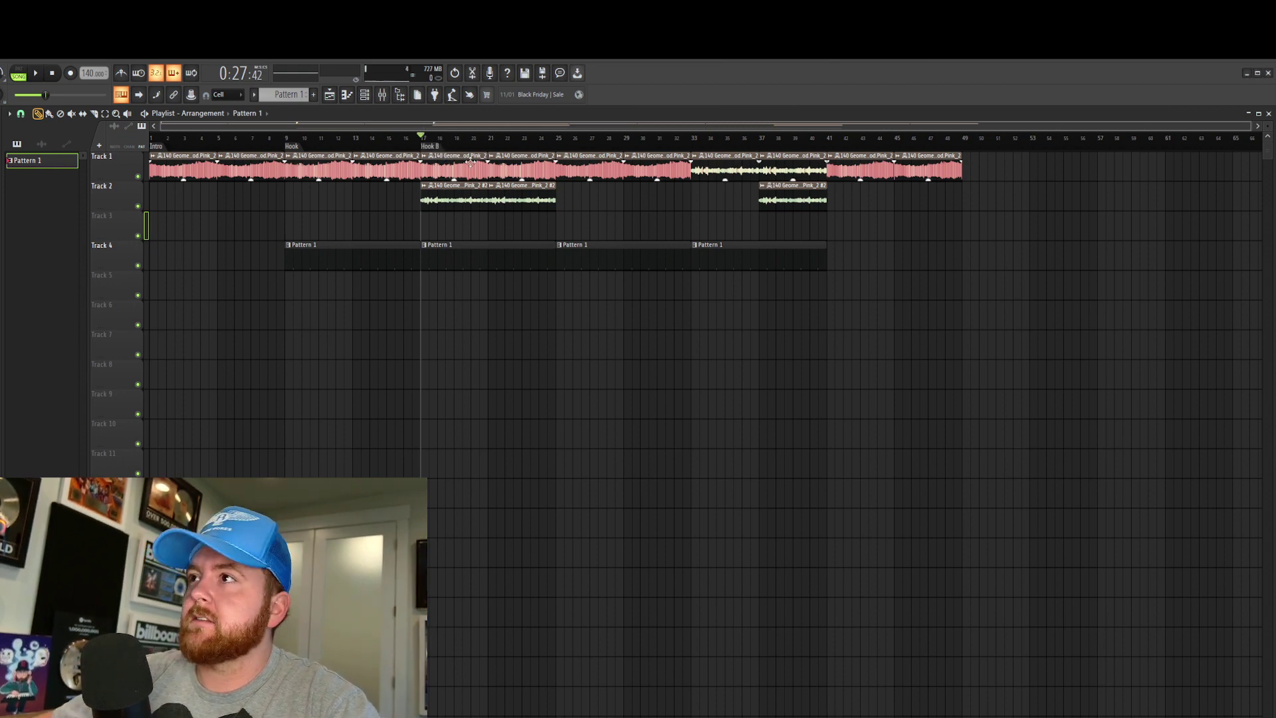
Add time markers named Verse at bar 25 and Verse B at bar 33
click(559, 148)
right_click(560, 149)
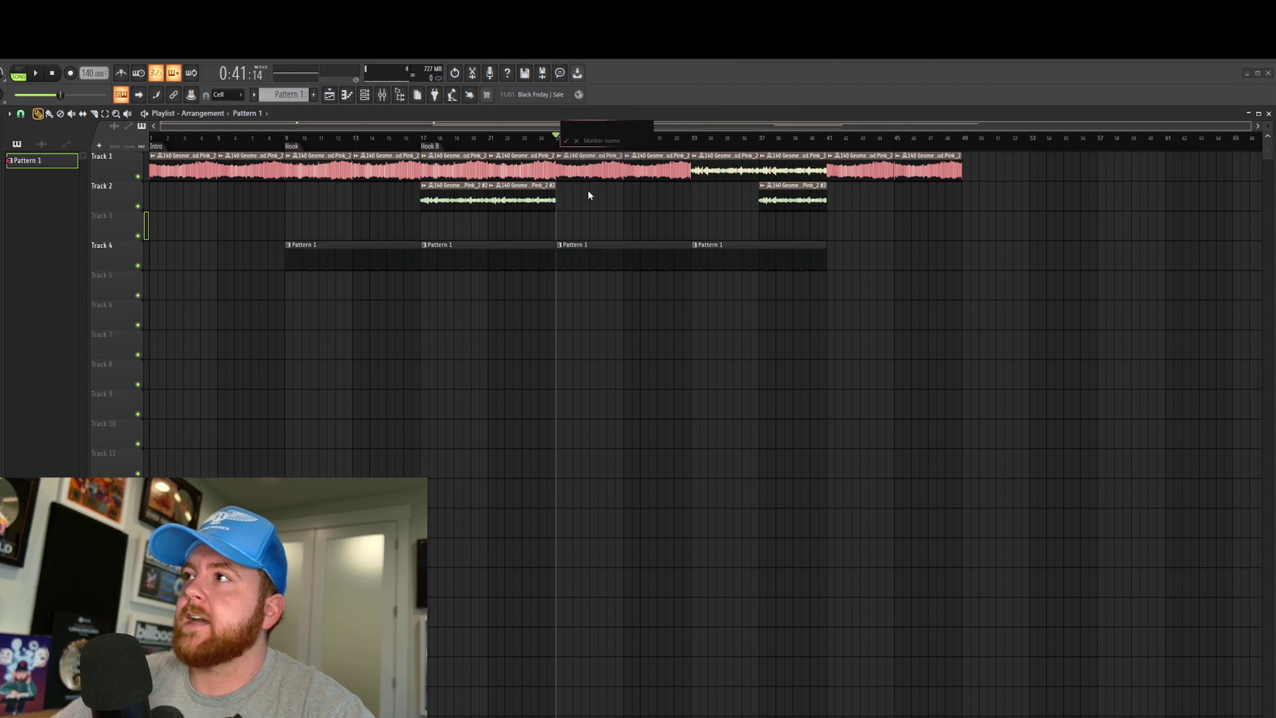
text(V)
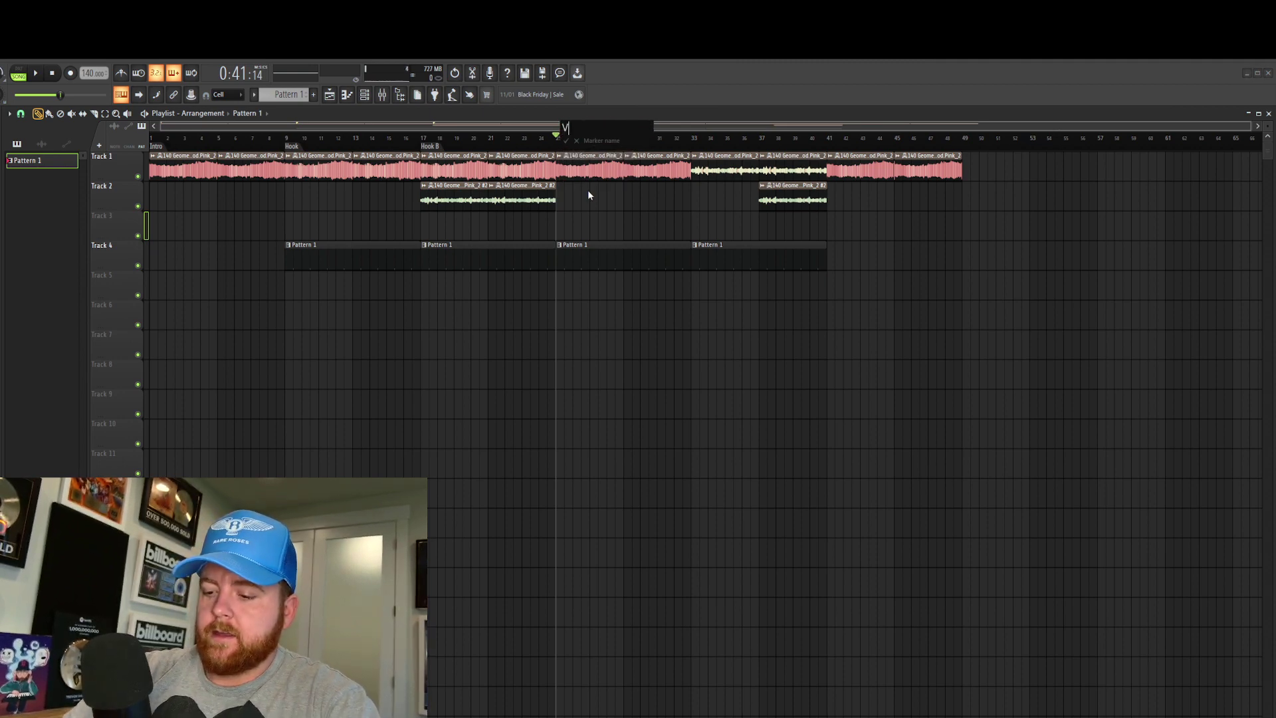
text(erse)
key(Return)
click(693, 149)
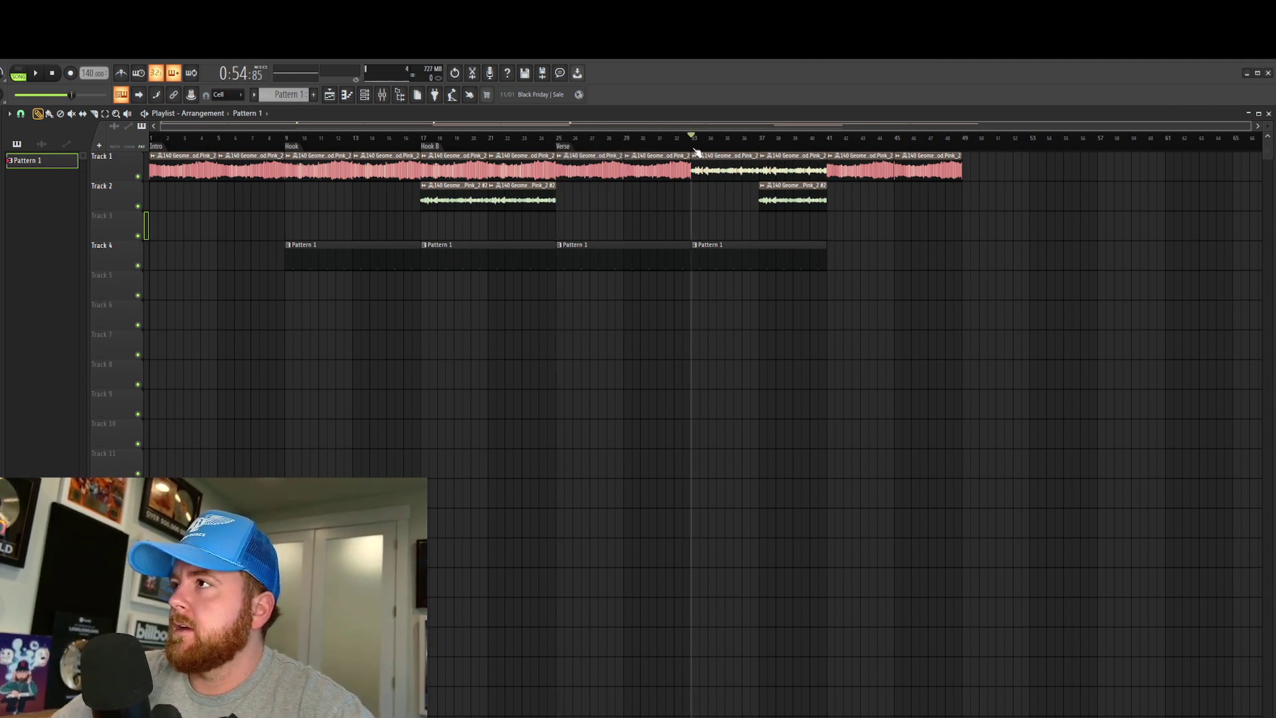
right_click(695, 151)
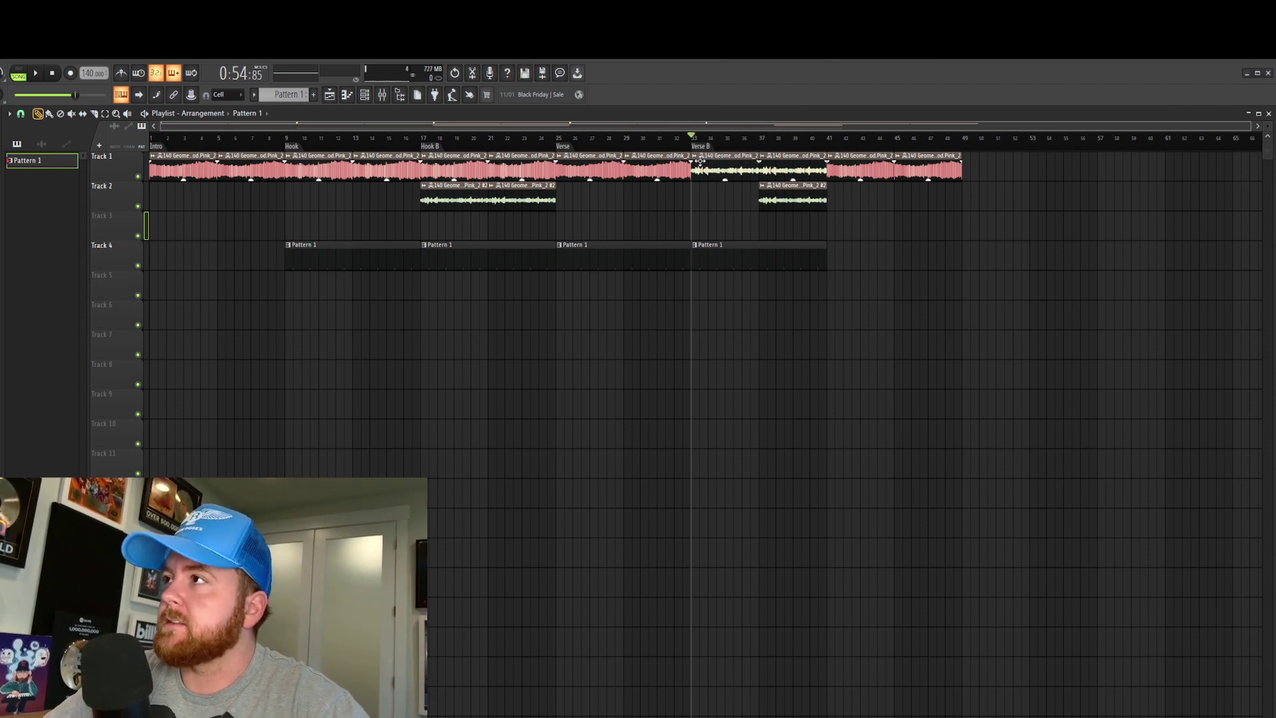
Add a time marker named Pre Chorus at bar 41
click(830, 149)
click(855, 157)
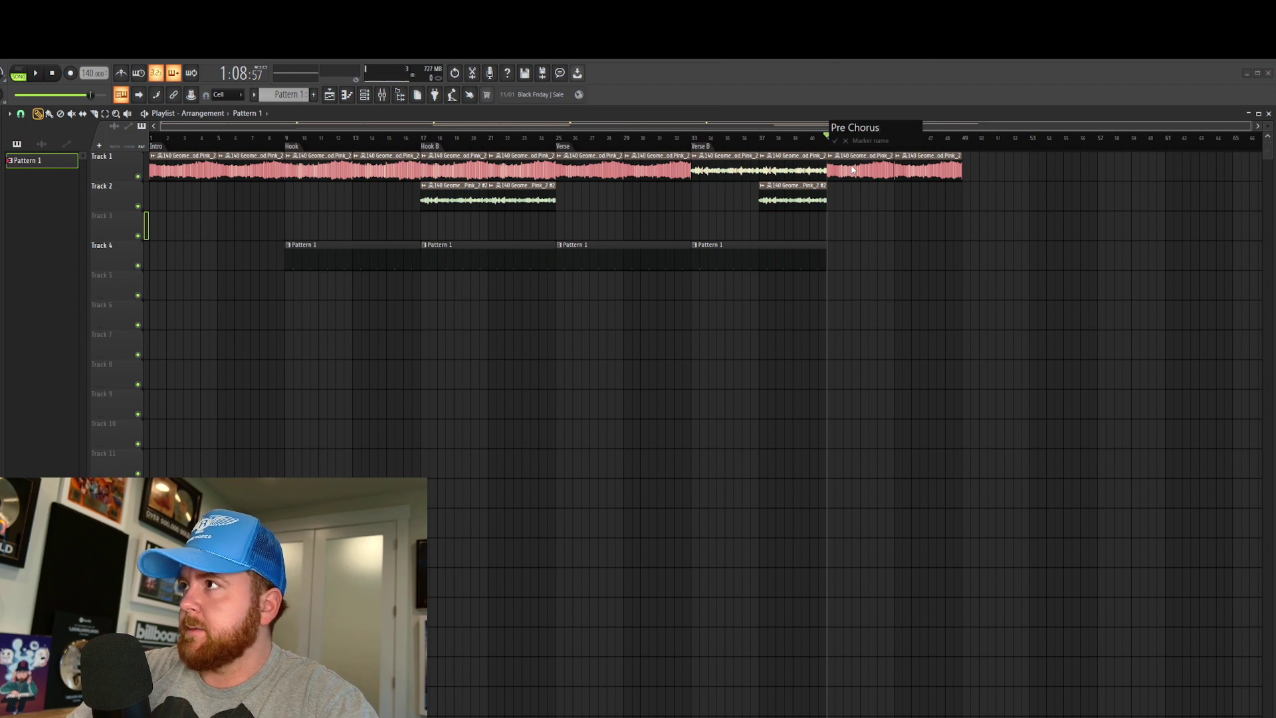
scroll(819, 316, up, 1)
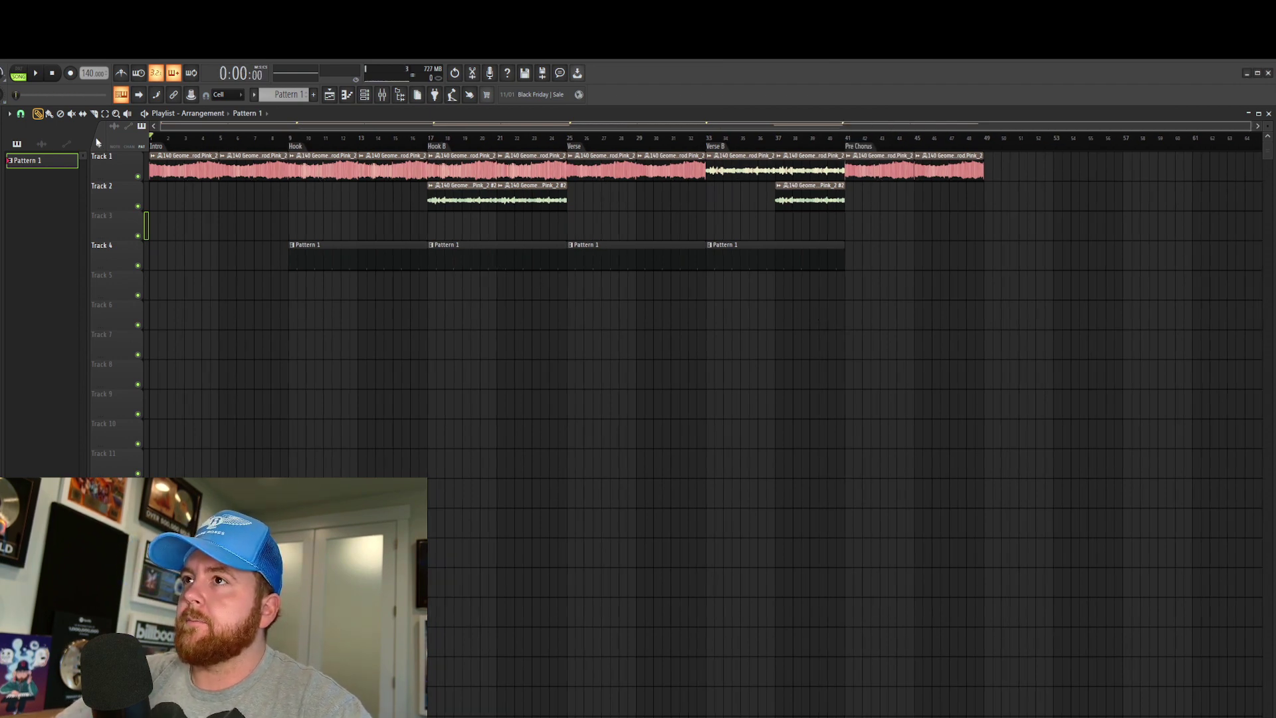
click(365, 95)
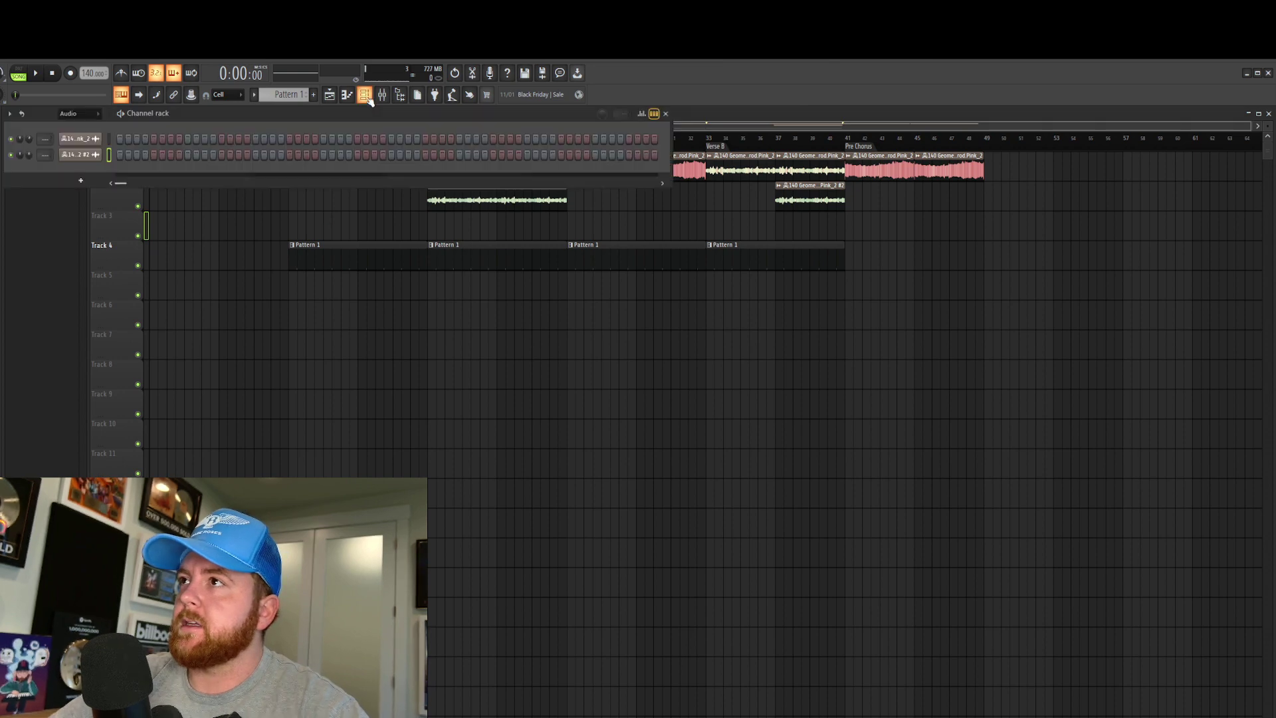
click(91, 127)
click(665, 113)
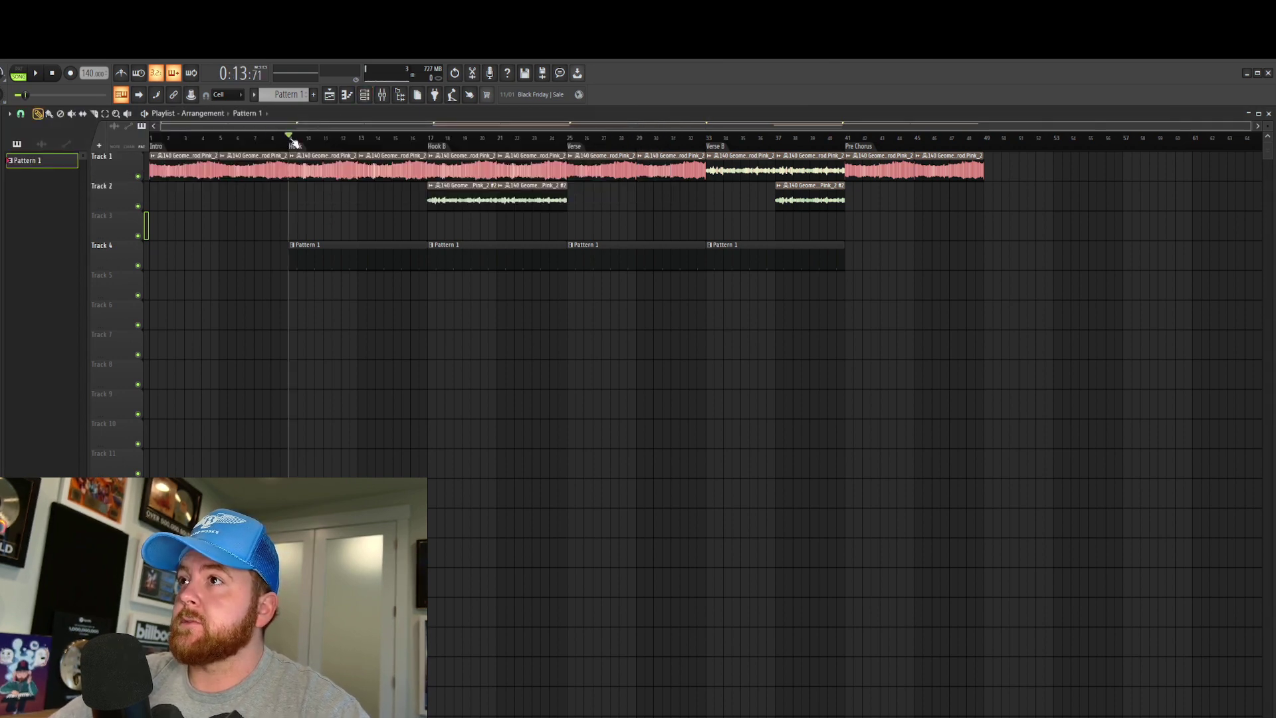
Open the 140 Geometry sample's mixer track on insert 1 and load Fruity parametric EQ 2 into its first effect slot
double_click(310, 160)
key(F9)
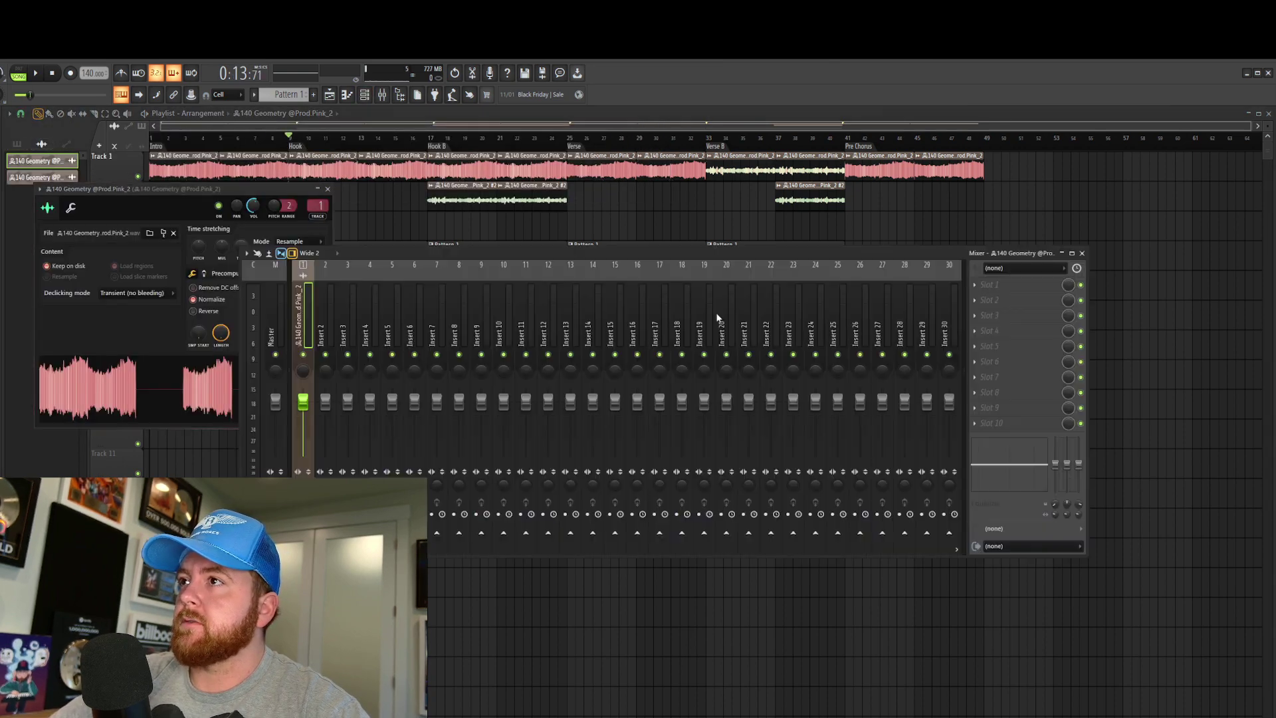
click(988, 290)
mouse_move(989, 299)
click(1230, 408)
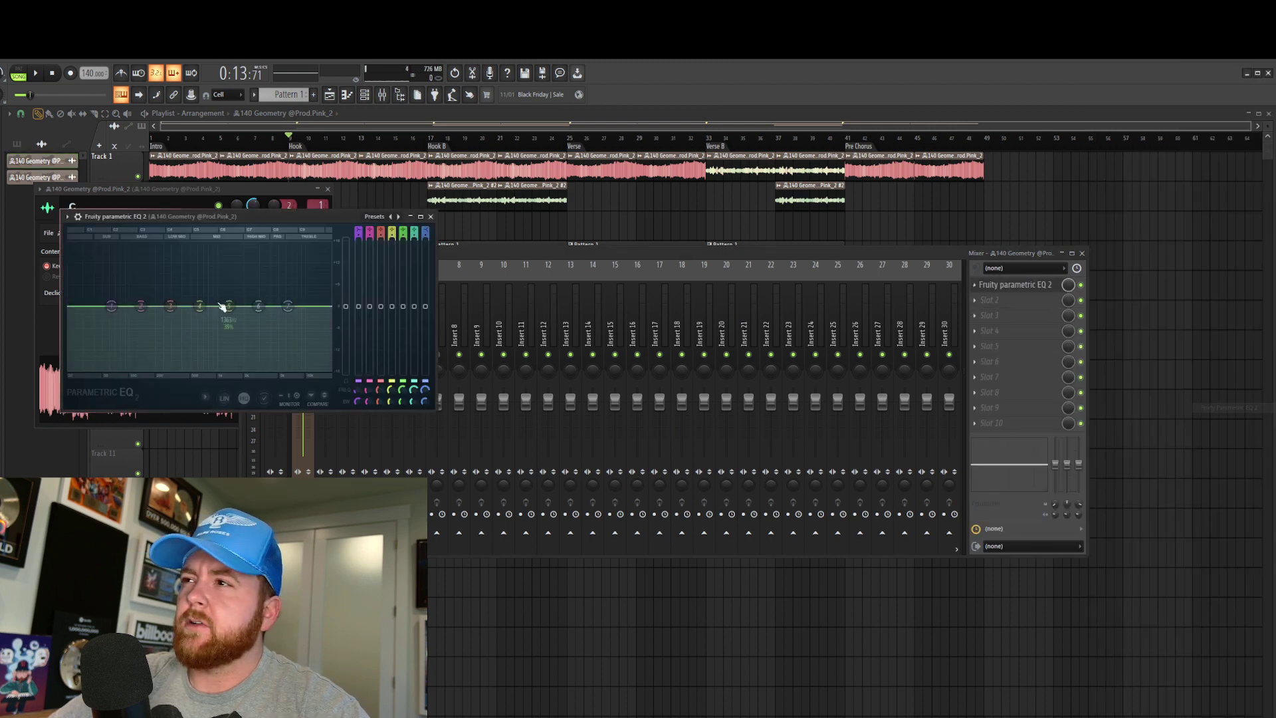
Apply the 20Hz + 18kHz cut preset to the sample's equalizer and adjust the low-cut frequency to remove more bass
click(401, 225)
click(432, 323)
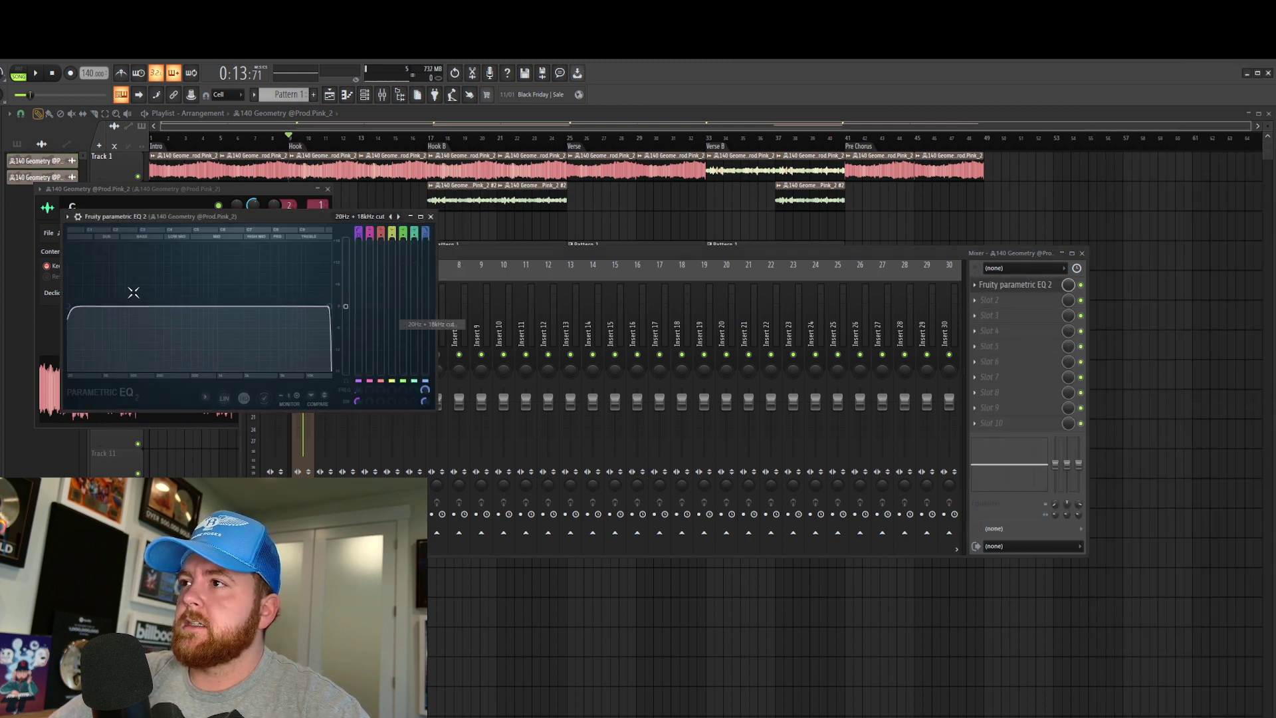
drag(76, 306, 141, 307)
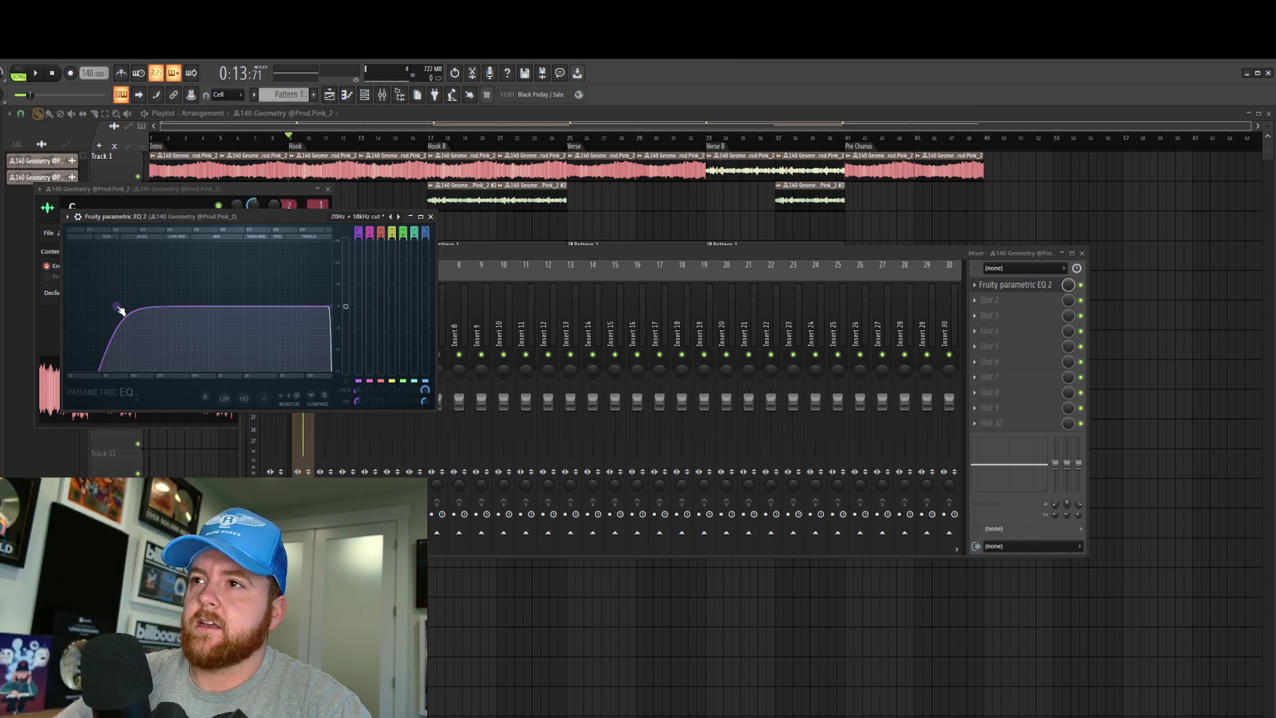
mouse_move(120, 310)
mouse_down()
mouse_move(68, 307)
mouse_move(116, 306)
mouse_up()
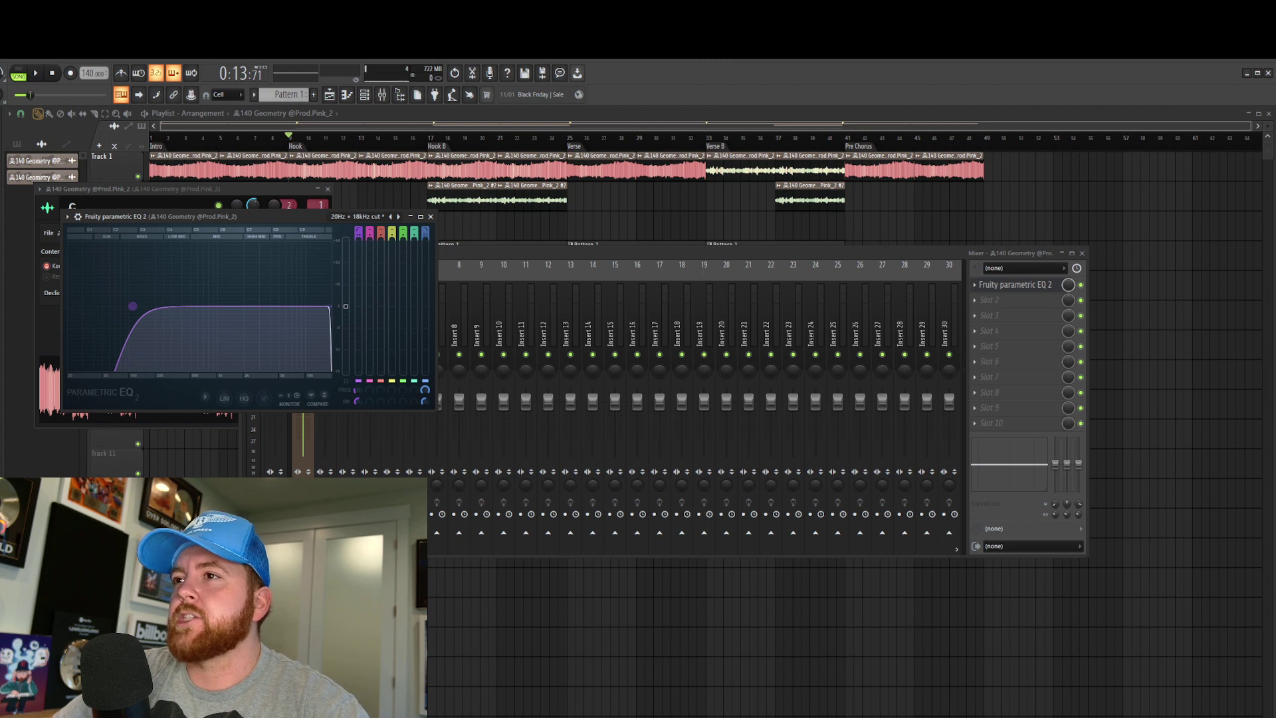
drag(139, 306, 68, 306)
Play the arrangement from bar 1 and review the low cut in the sample's Fruity parametric EQ 2
click(154, 139)
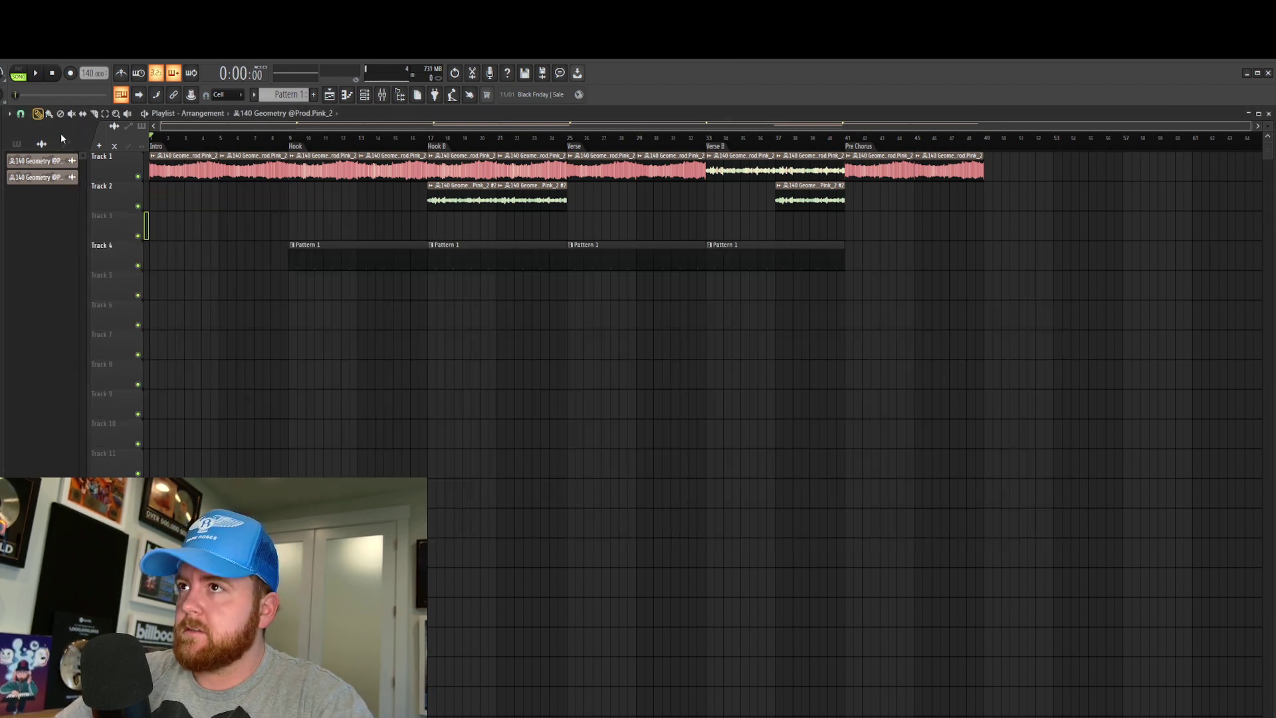
key(space)
click(381, 97)
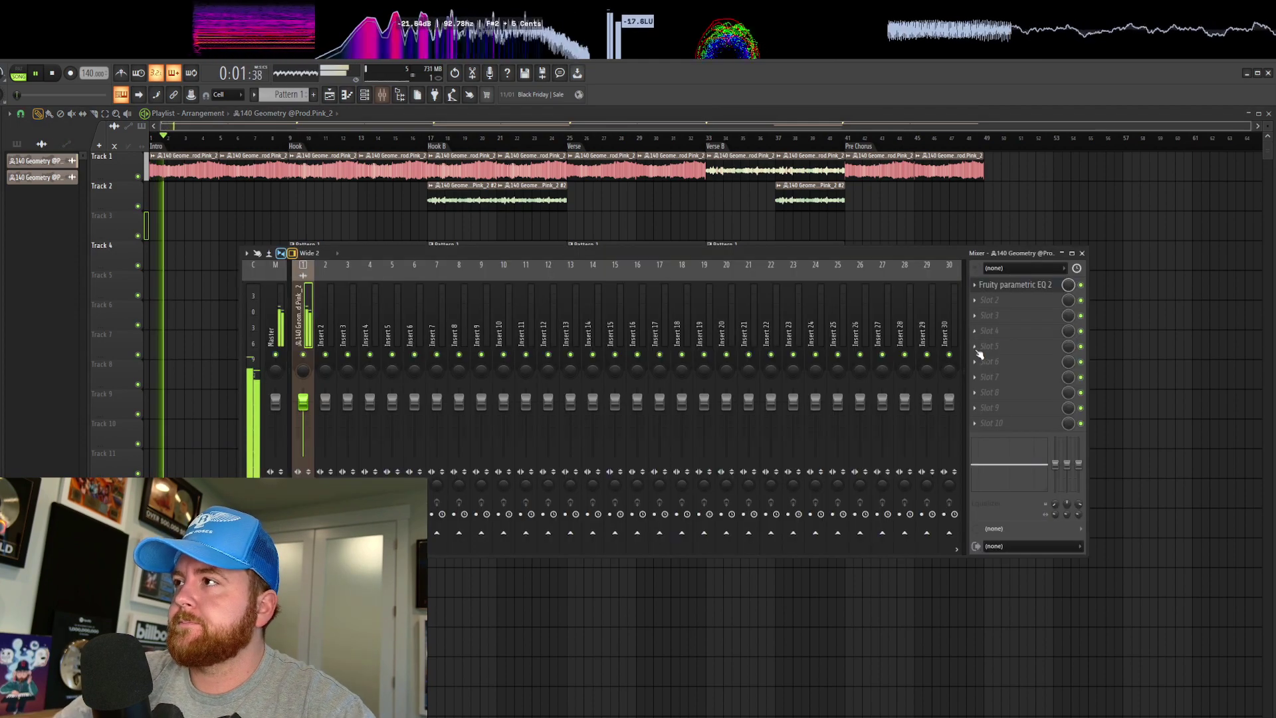
click(990, 284)
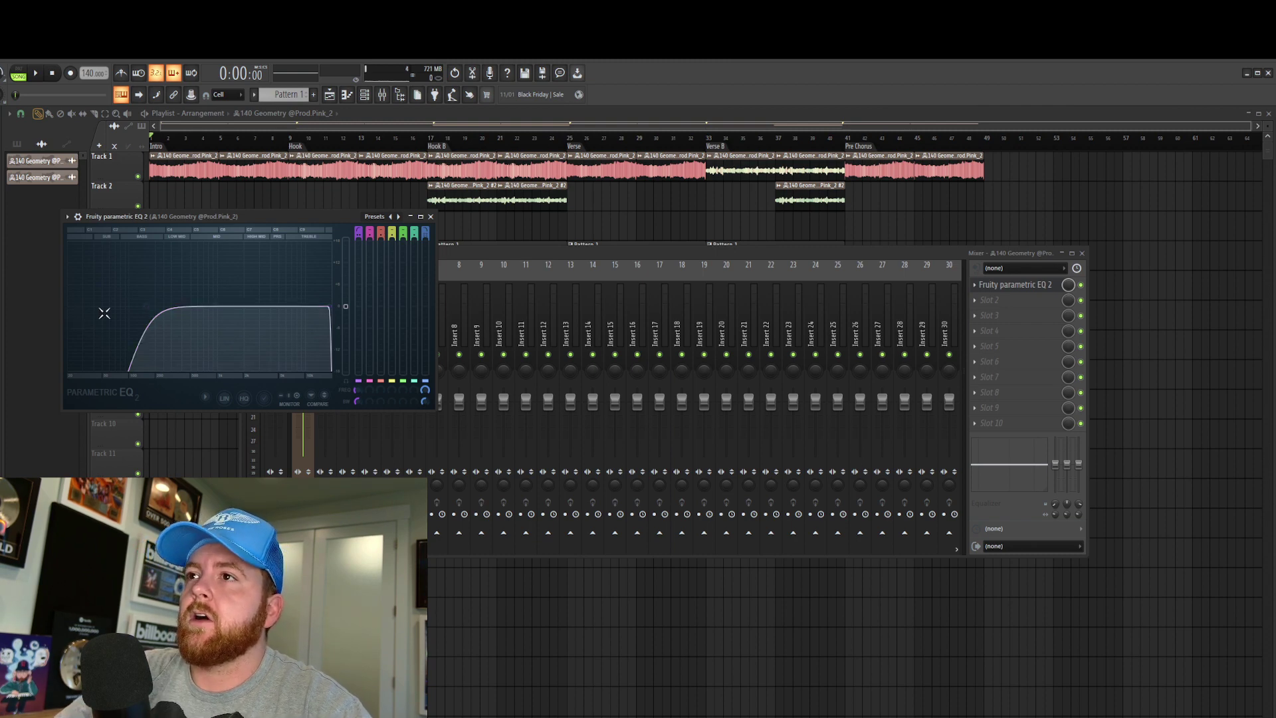
click(215, 139)
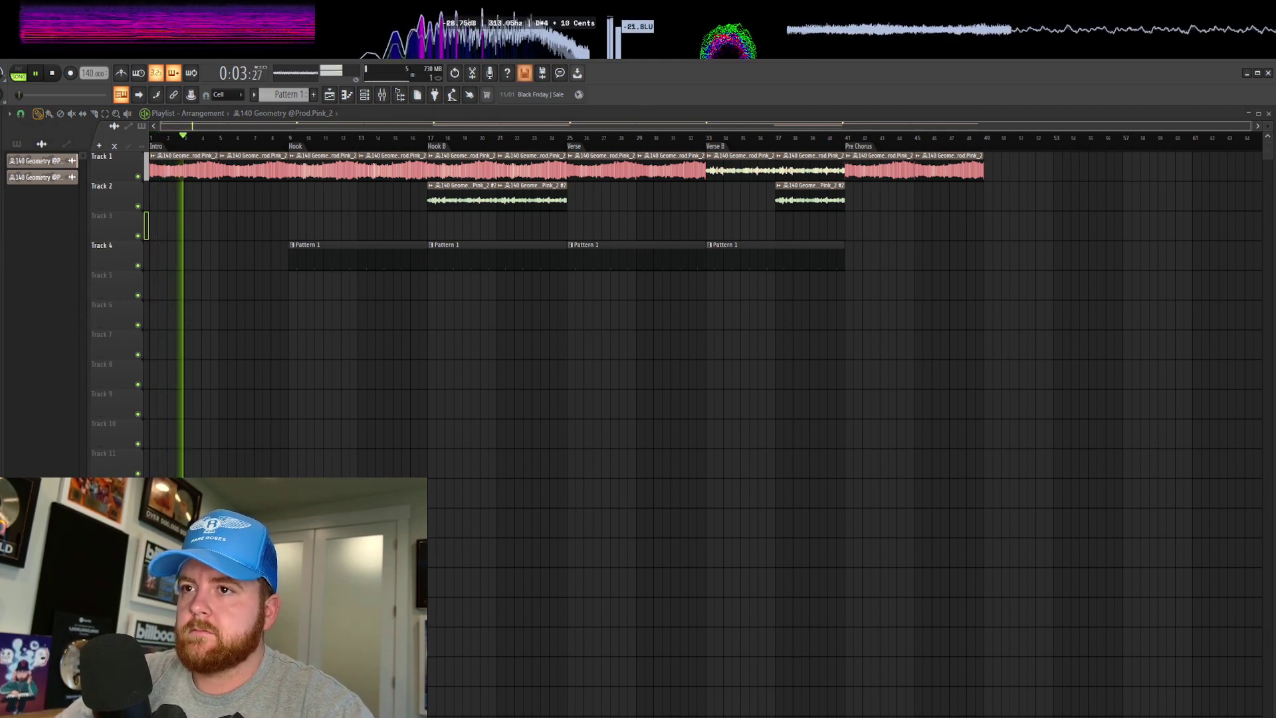
Set up a Sampler channel in the channel rack with hits on steps 9, 25, 41 and 57 of Pattern 1
click(364, 94)
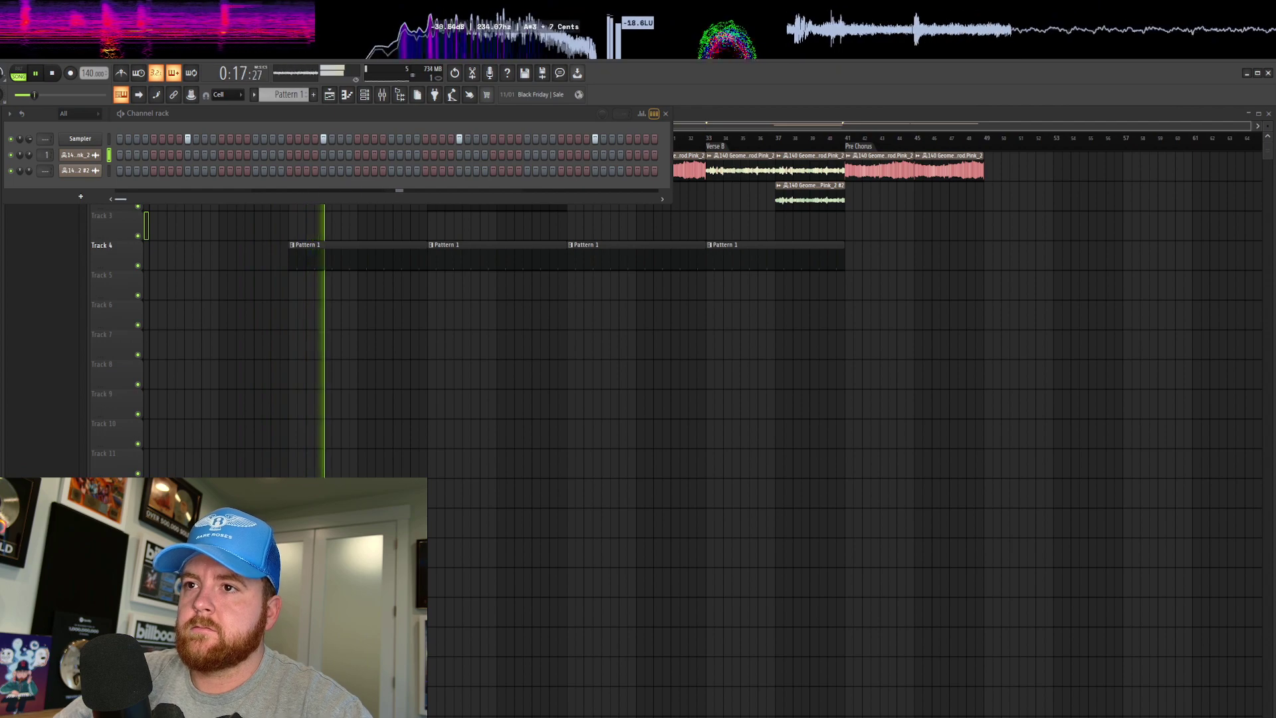
drag(85, 148, 89, 150)
right_click(91, 153)
click(193, 280)
click(386, 409)
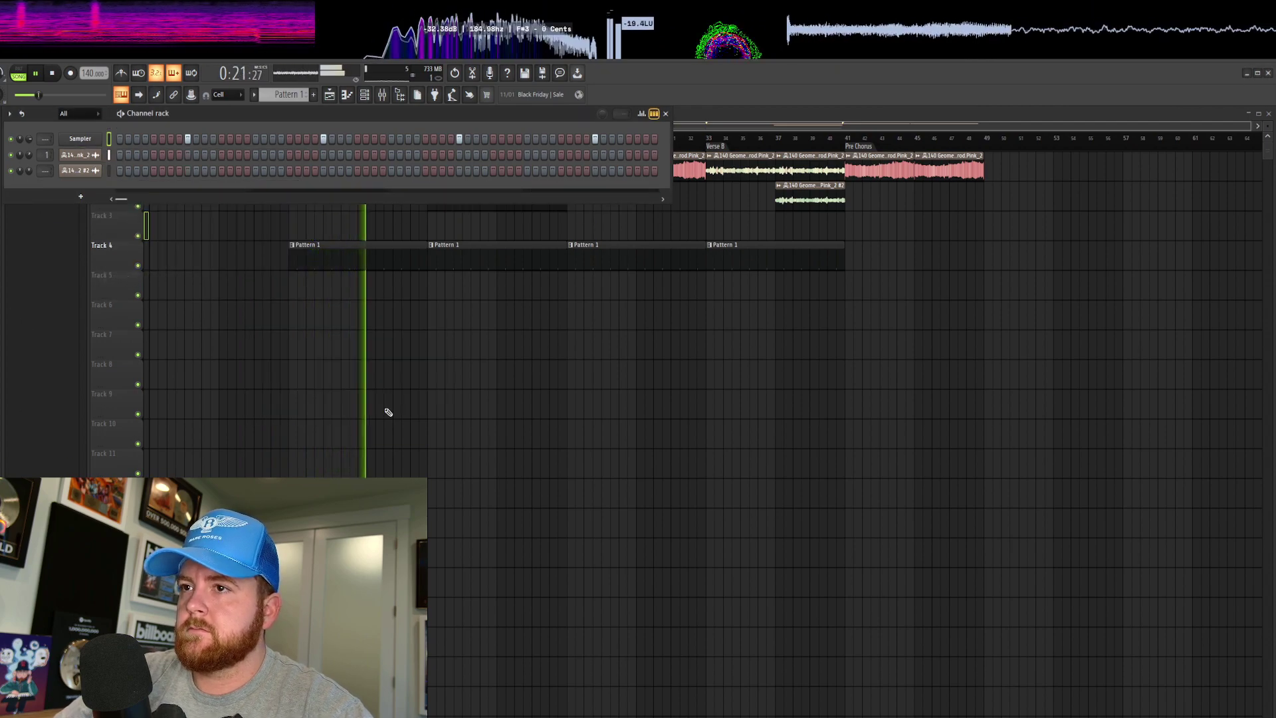
Load the "clap - thunder" sample into the Sampler channel and add a second clap sample as a new channel below
drag(1, 256, 83, 139)
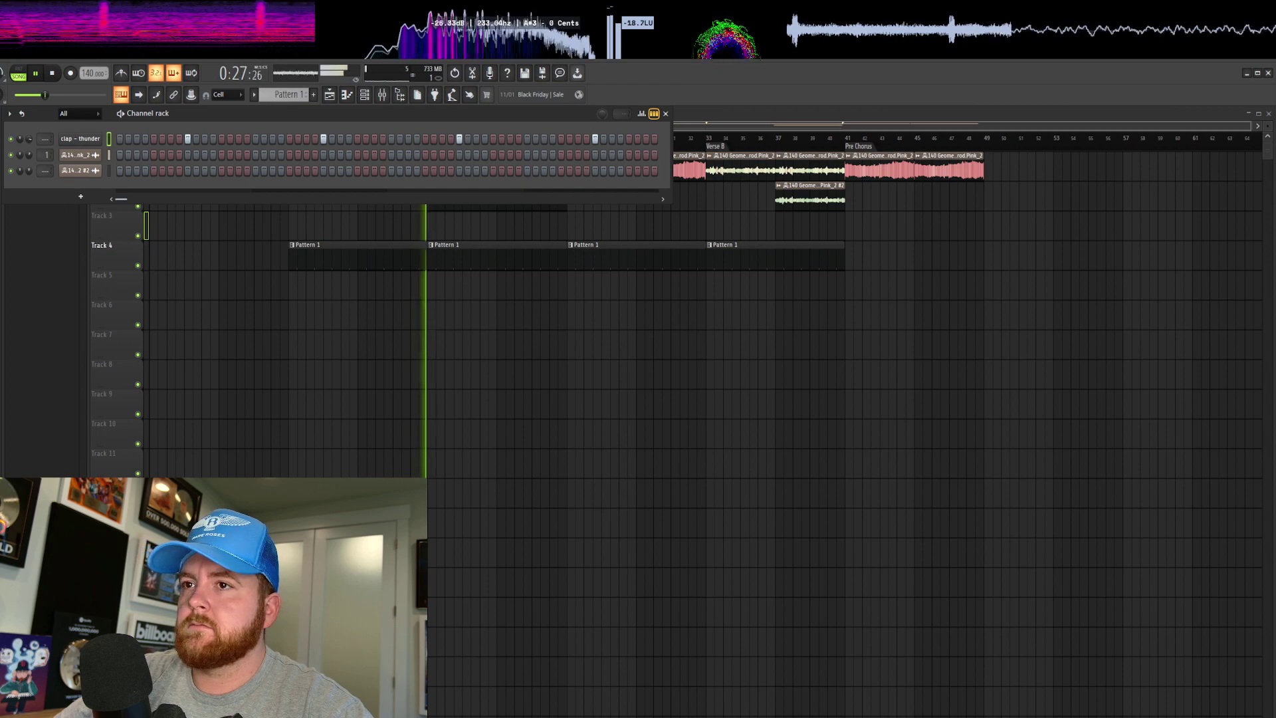
drag(7, 199, 82, 185)
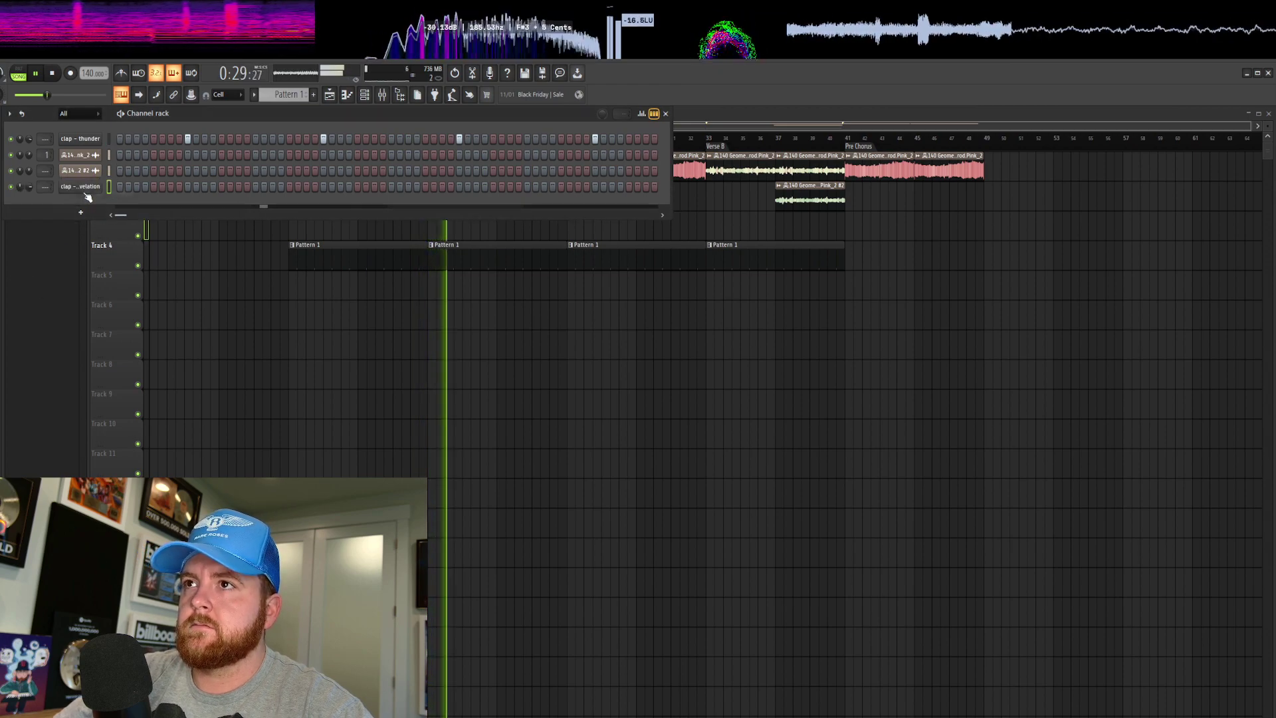
Add a C5 note to the clap - revelation channel on the clap hit in bar 4 of Pattern 1
right_click(79, 187)
click(114, 188)
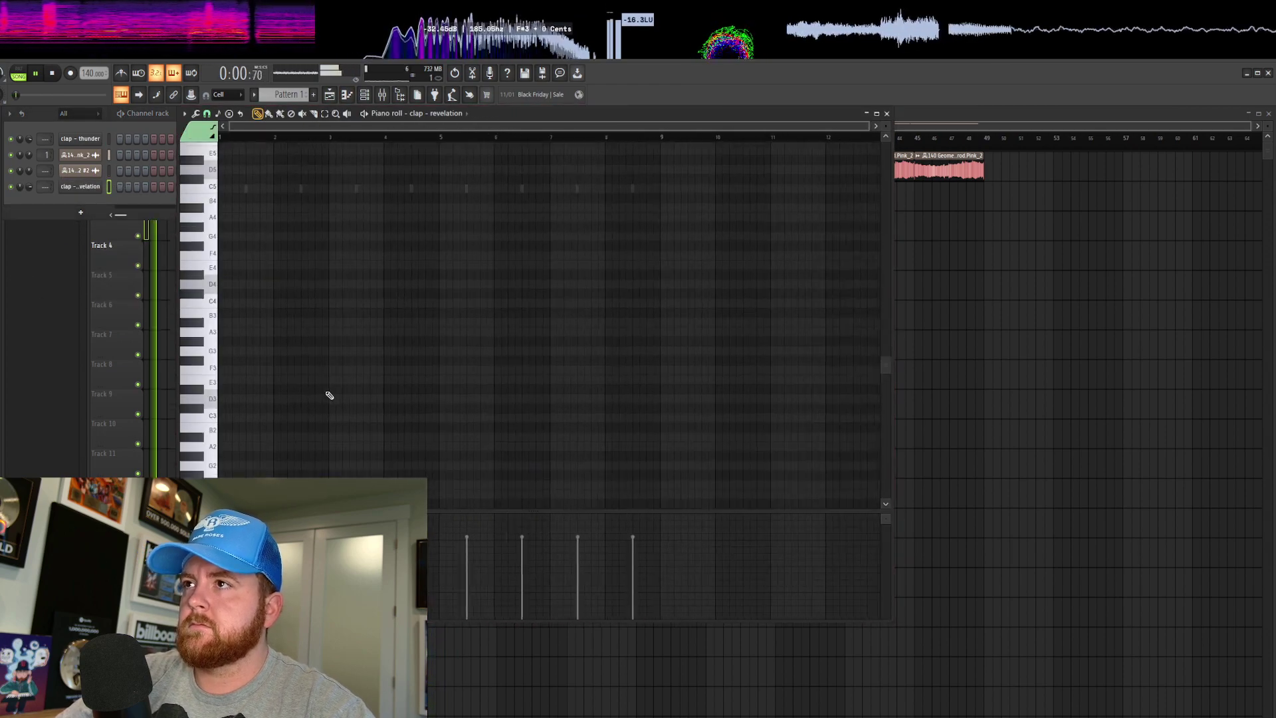
scroll(282, 267, down, 3)
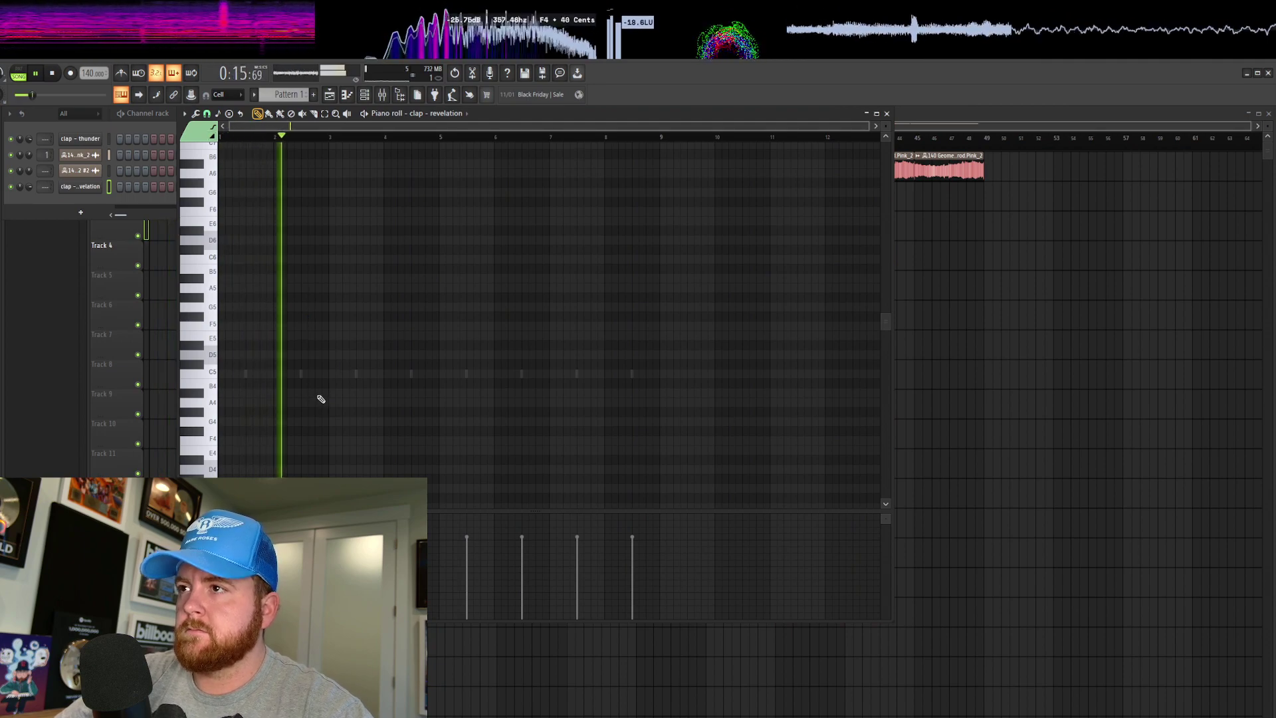
click(414, 374)
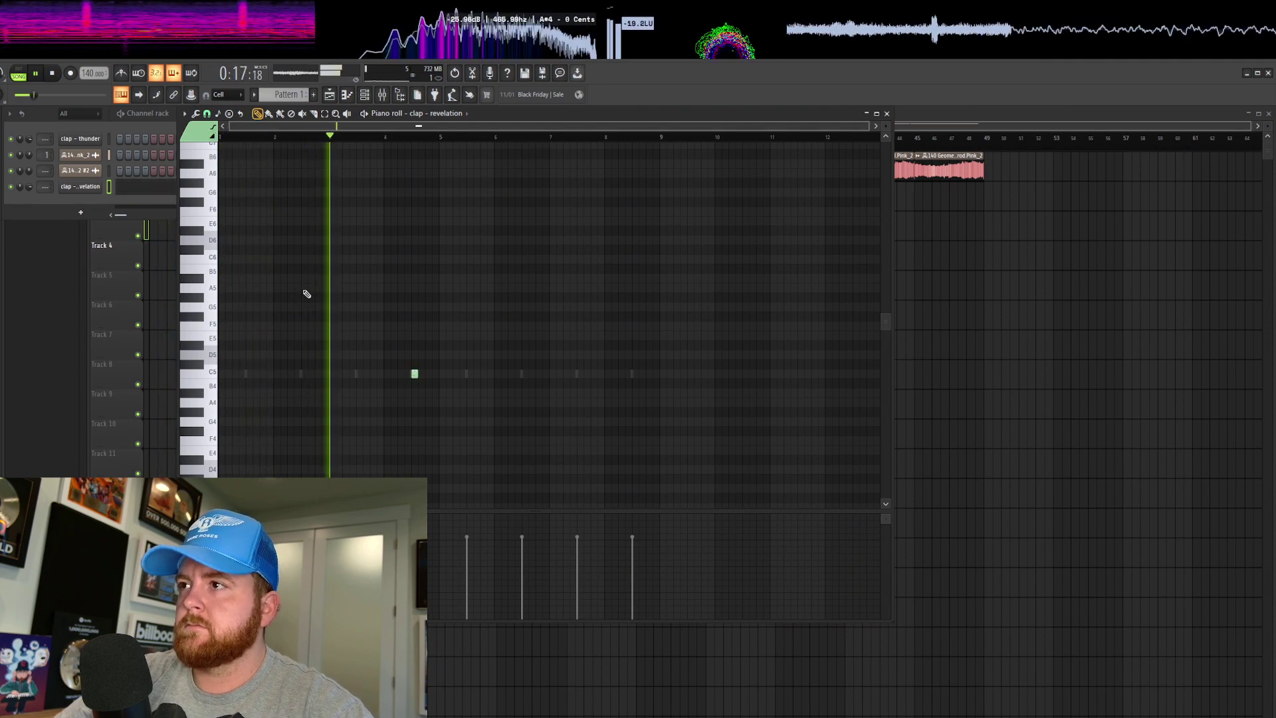
Remove the clap - thunder hit in bar 4 and add a C5 clap - revelation note on the clap hit in bar 8
click(101, 139)
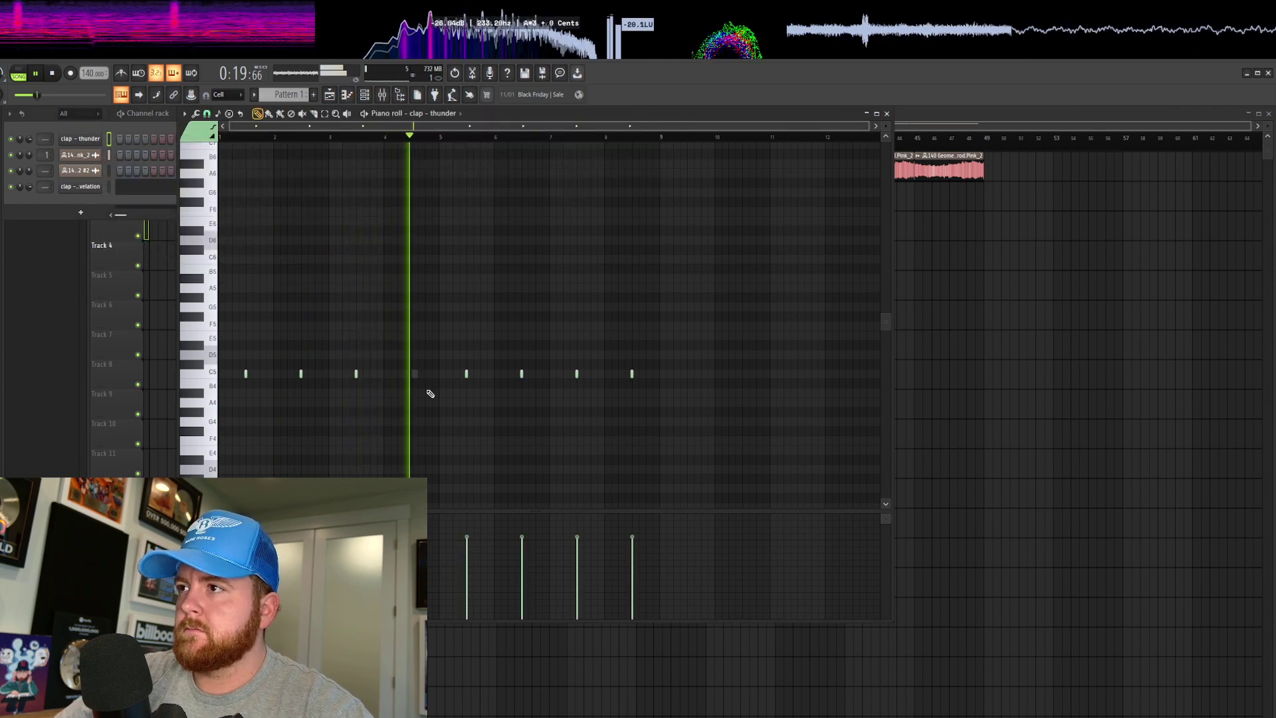
click(158, 116)
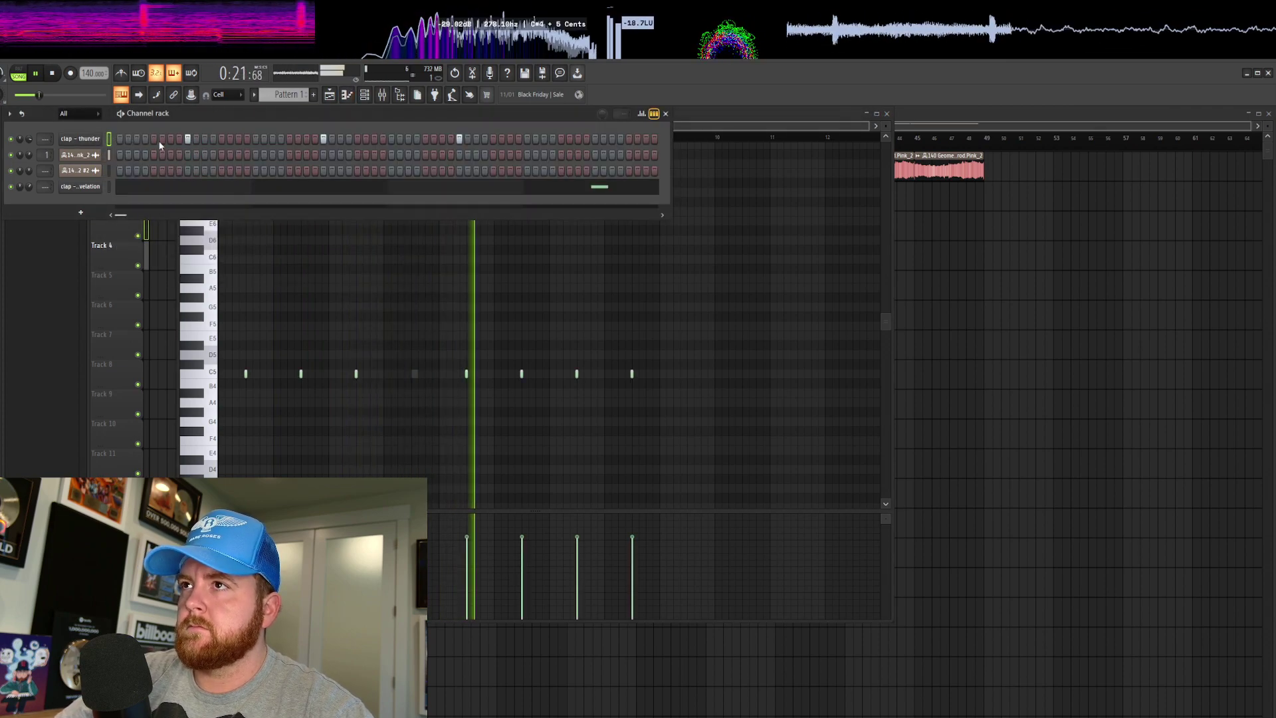
click(160, 188)
click(159, 188)
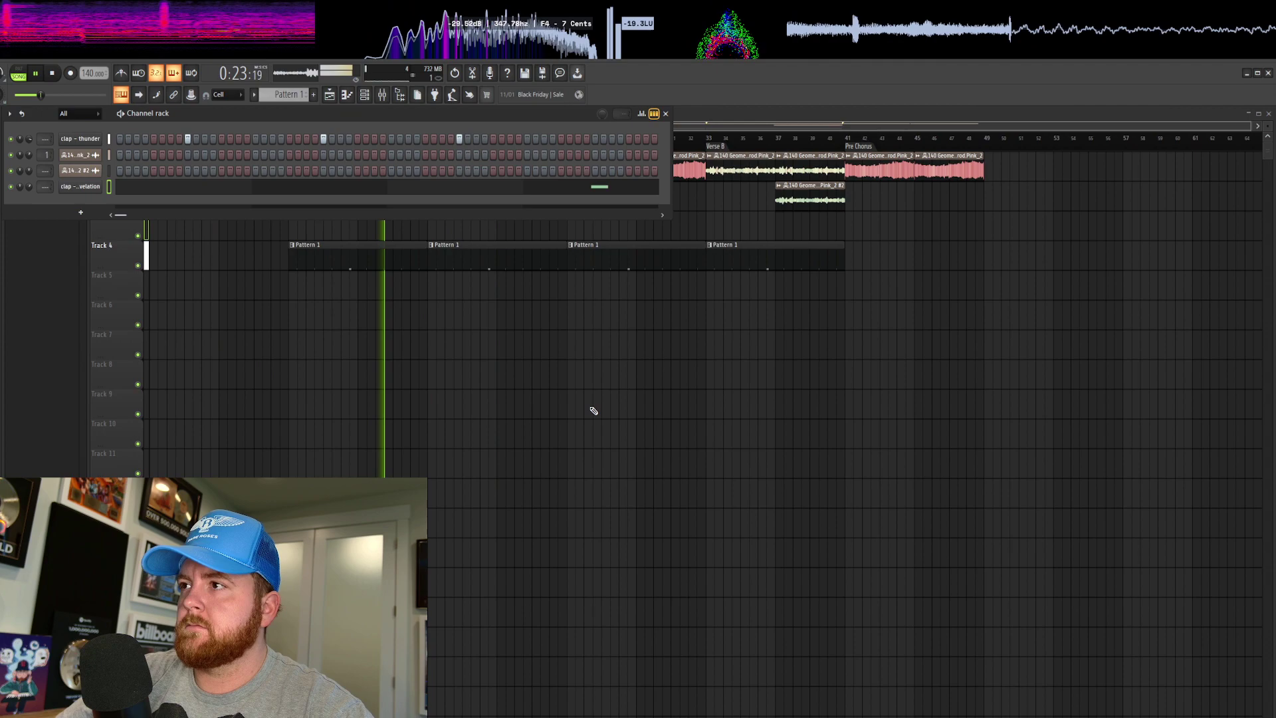
click(337, 187)
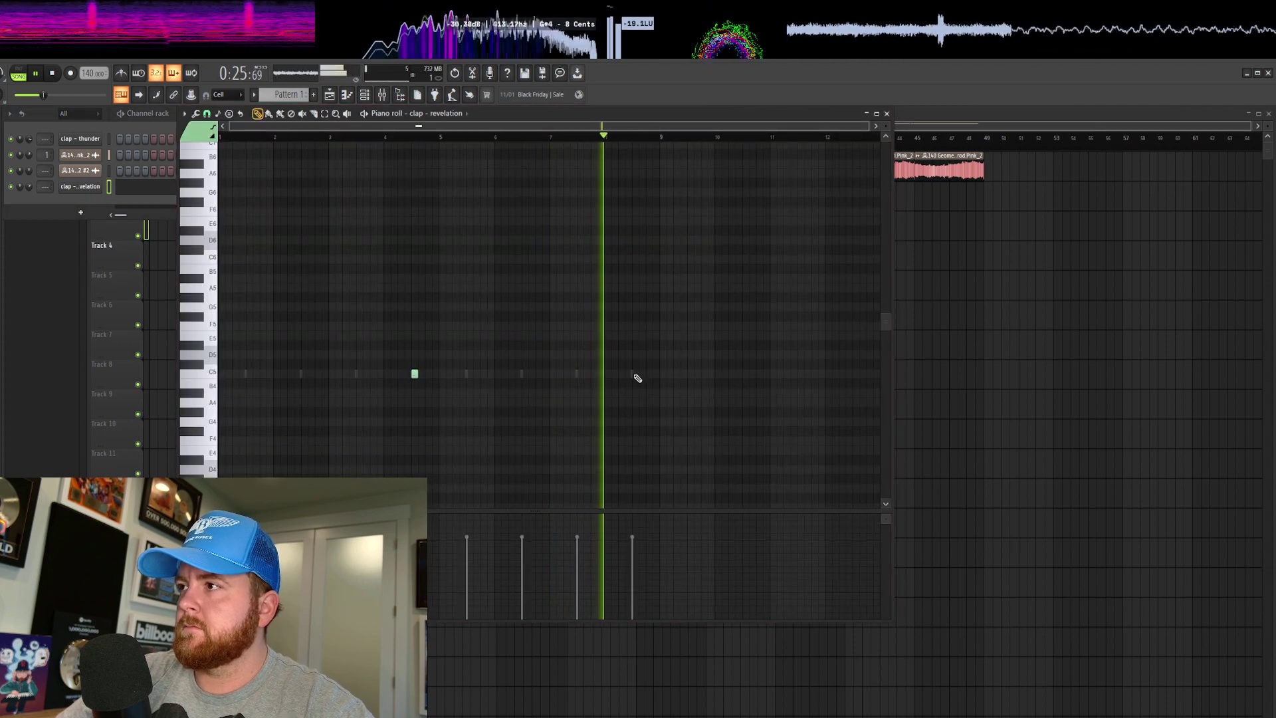
click(635, 376)
Put the clap - thunder hit back in bar 4 and add extra C5 hits near the ends of bars 2 and 6
right_click(92, 140)
click(120, 140)
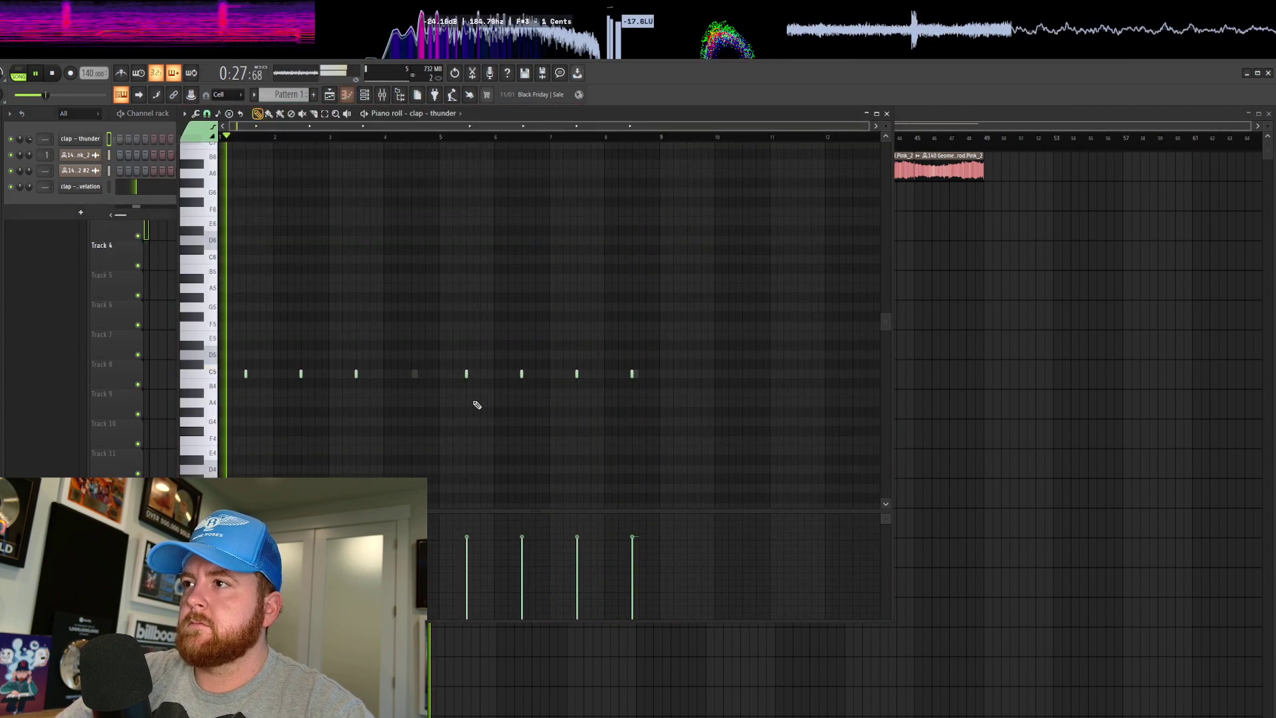
click(410, 373)
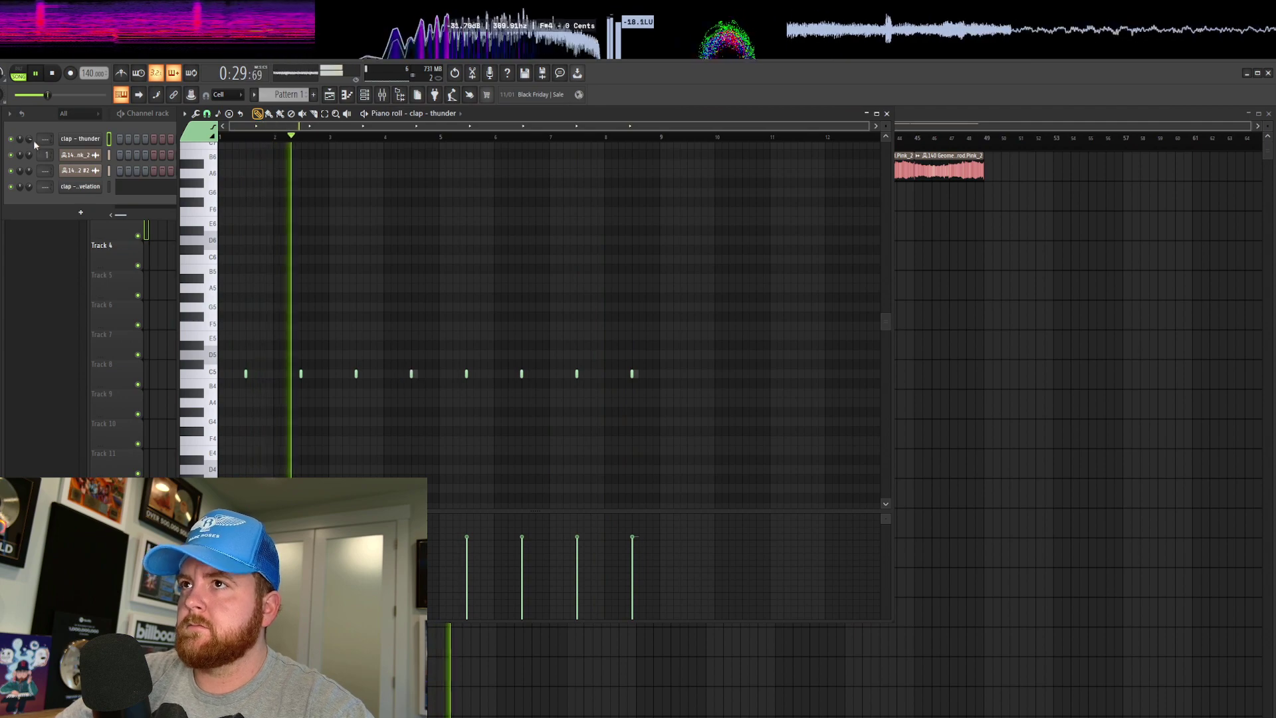
click(323, 374)
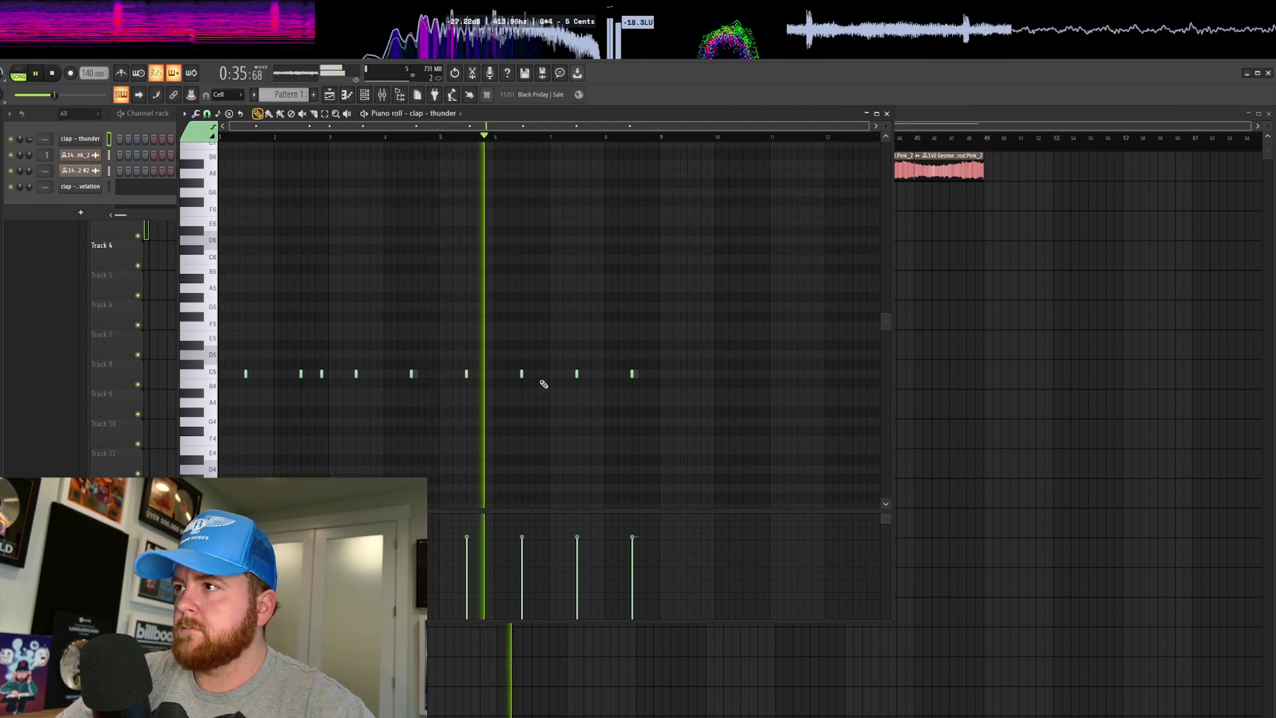
click(542, 374)
Review the low-cut curve in the sample's Fruity parametric EQ 2 while the beat plays
click(81, 201)
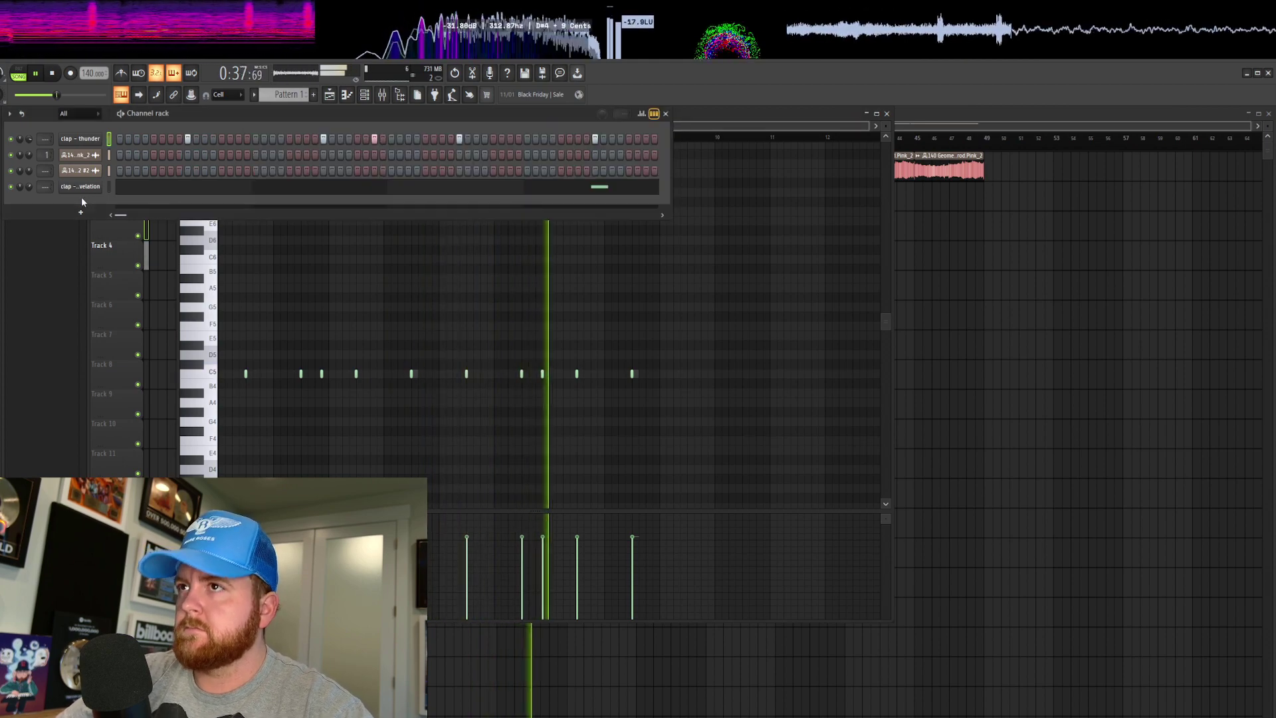
key(F9)
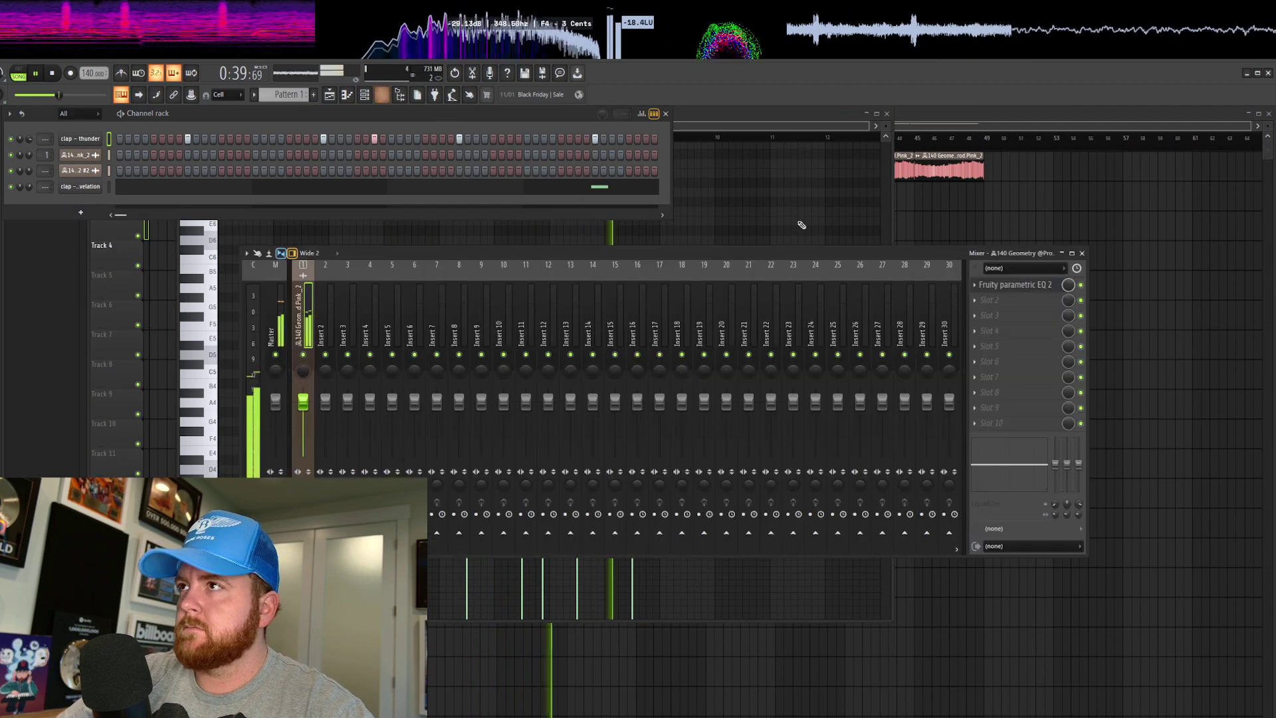
click(1008, 284)
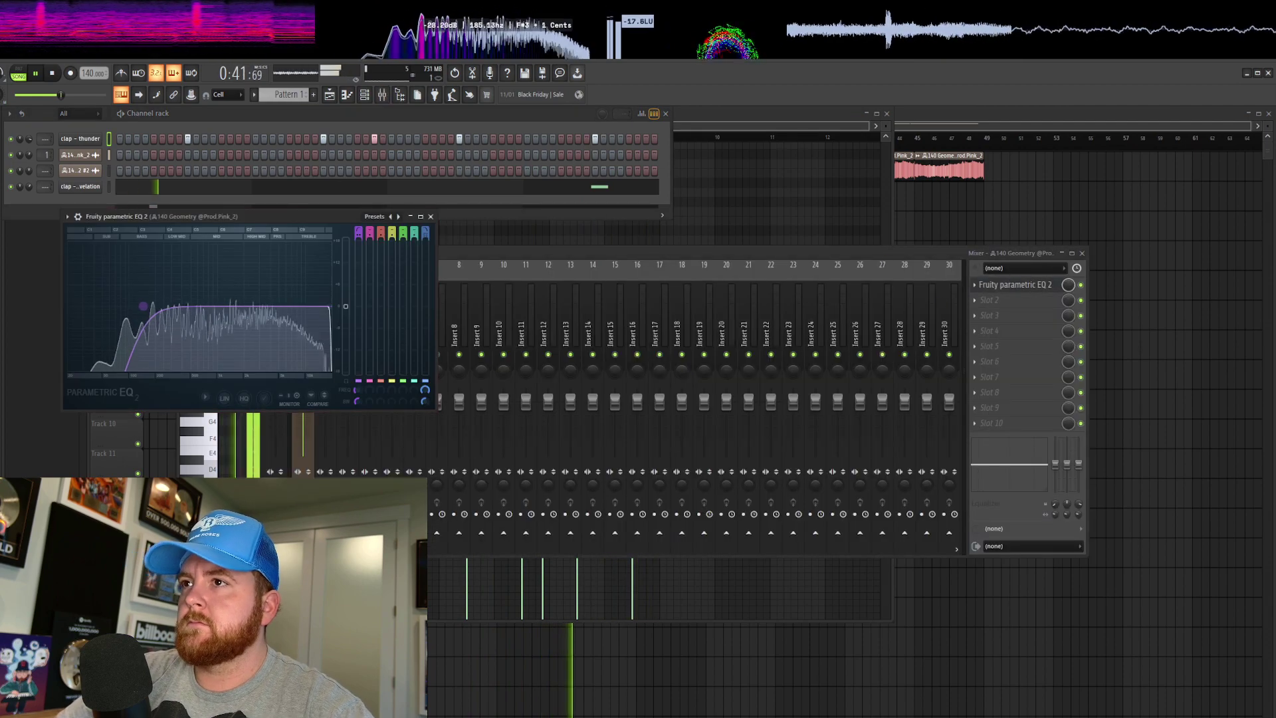
click(431, 216)
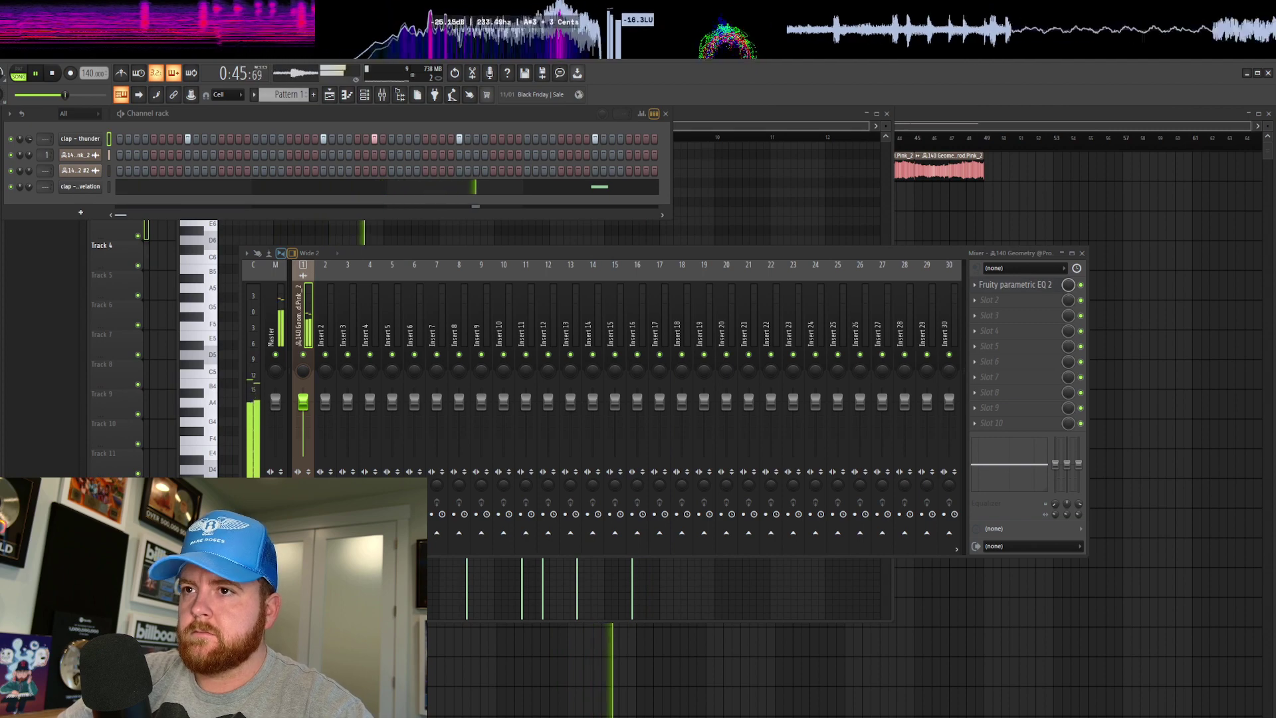
Add the hh - counter sample as a new channel, fill every second step of Pattern 1, and open its sampler settings
drag(106, 213, 103, 210)
right_click(100, 201)
click(223, 239)
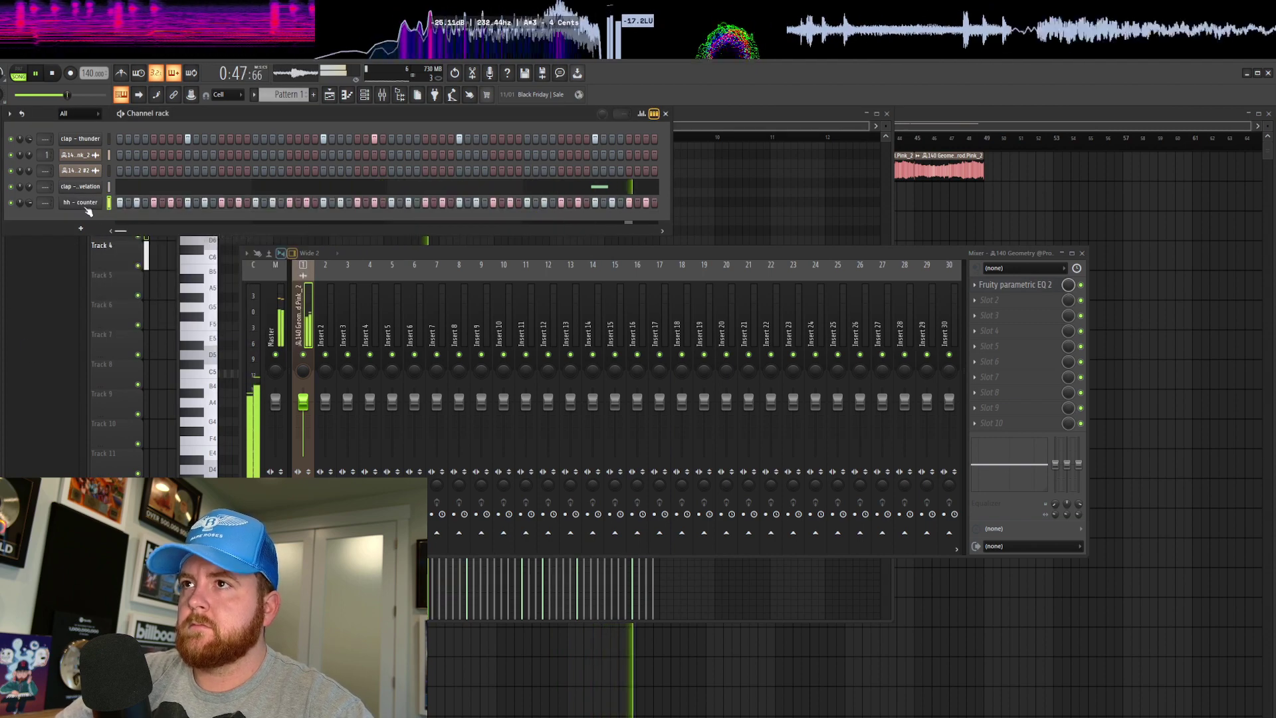
click(84, 203)
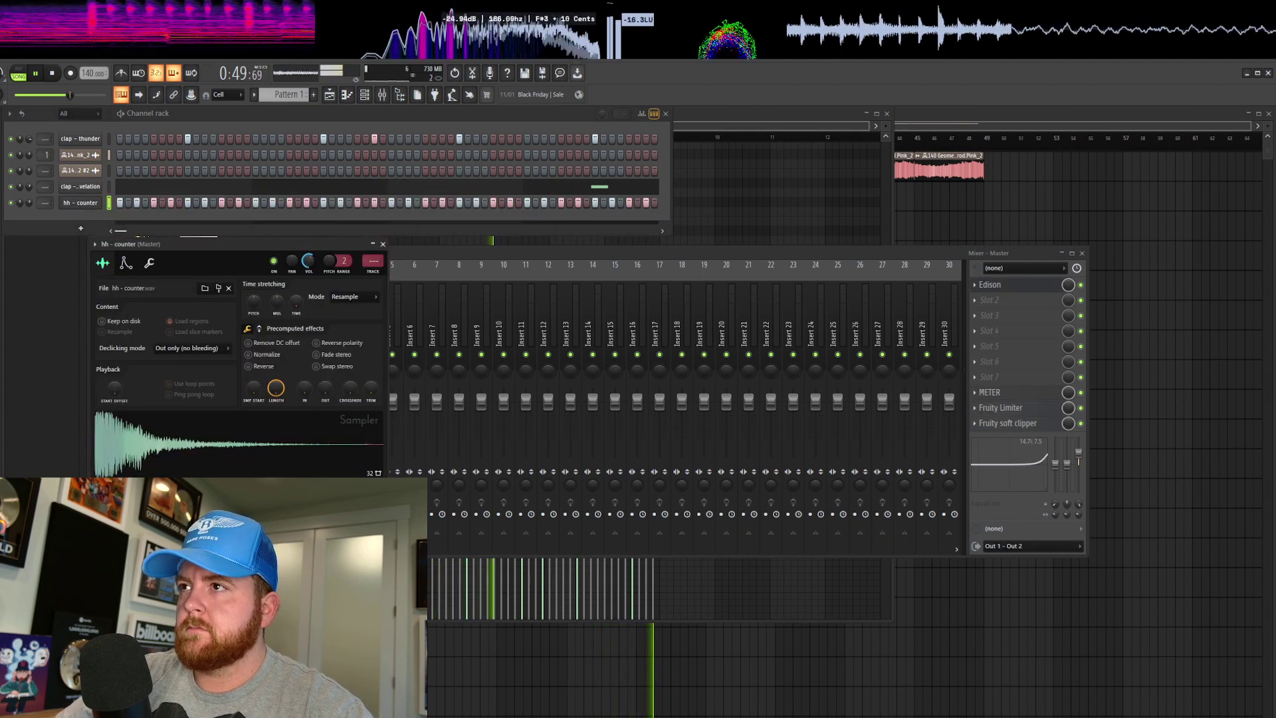
Open the hh - counter notes in the piano roll and join them end to end with Quick legato
right_click(99, 201)
click(120, 203)
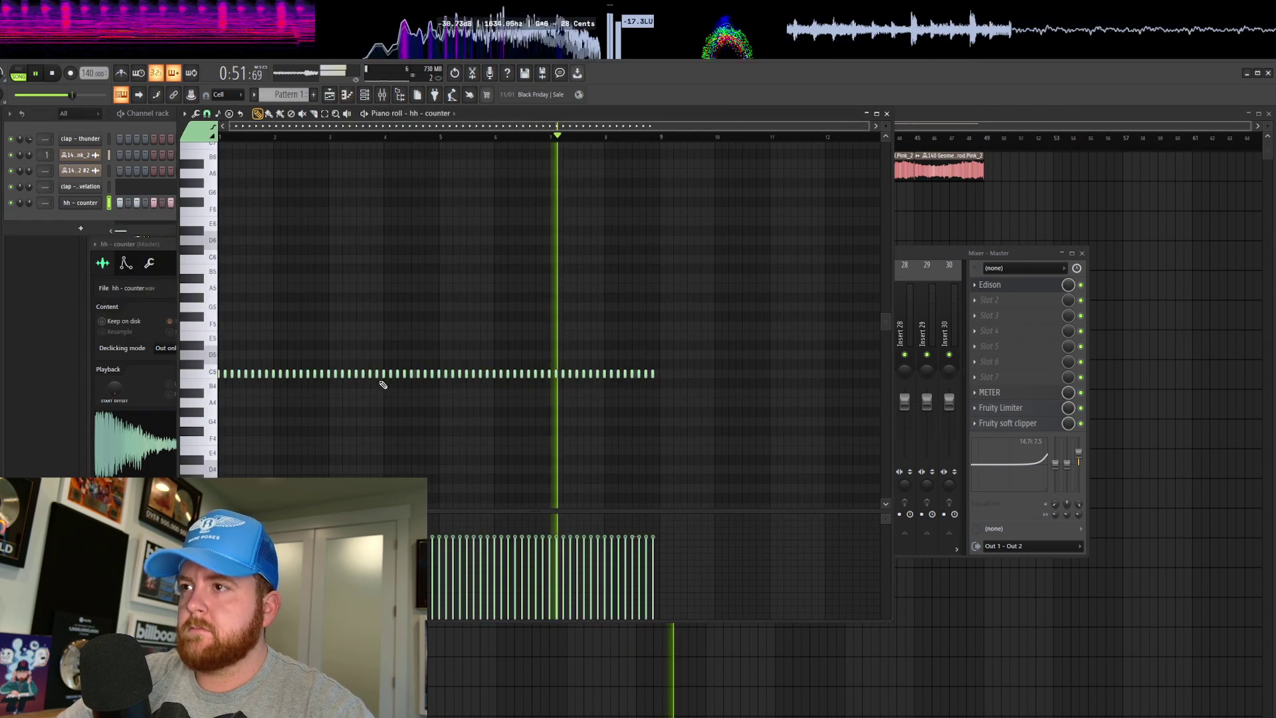
key(ctrl+l)
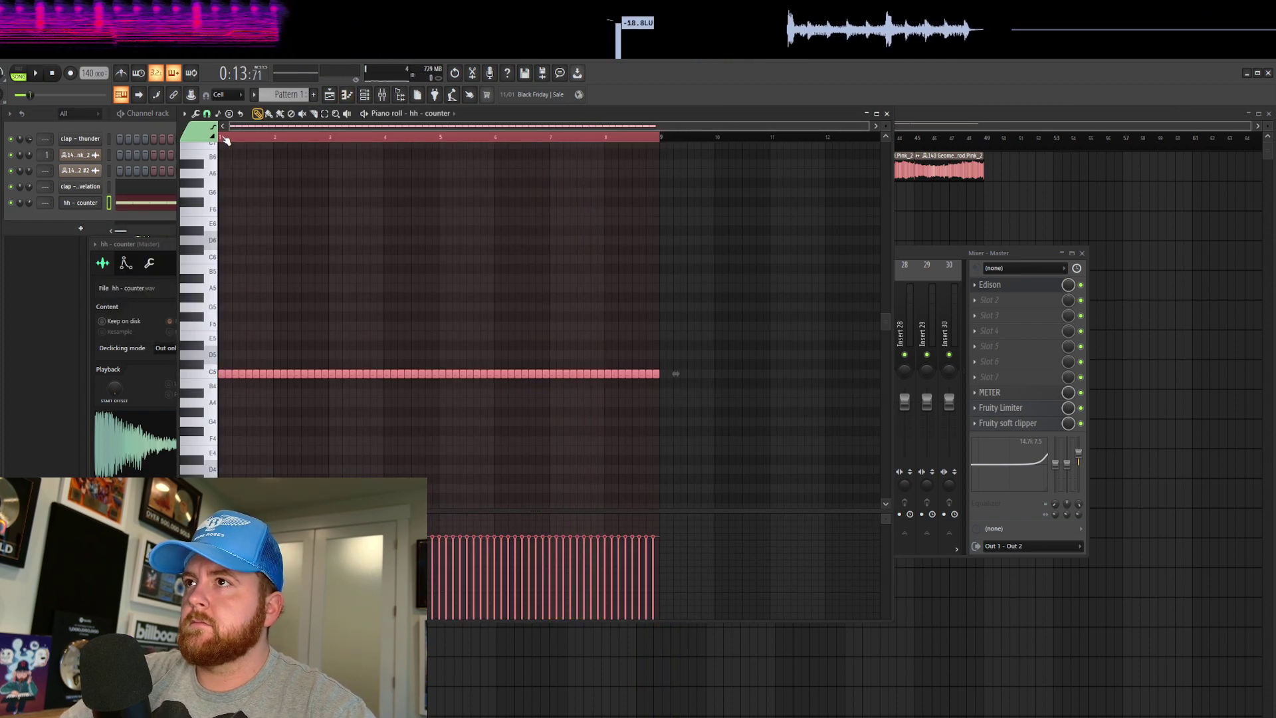
Chop the first hi-hat note of bar 1 into a four-hit roll and play the pattern
ctrl+click(225, 138)
scroll(227, 141, up, 5)
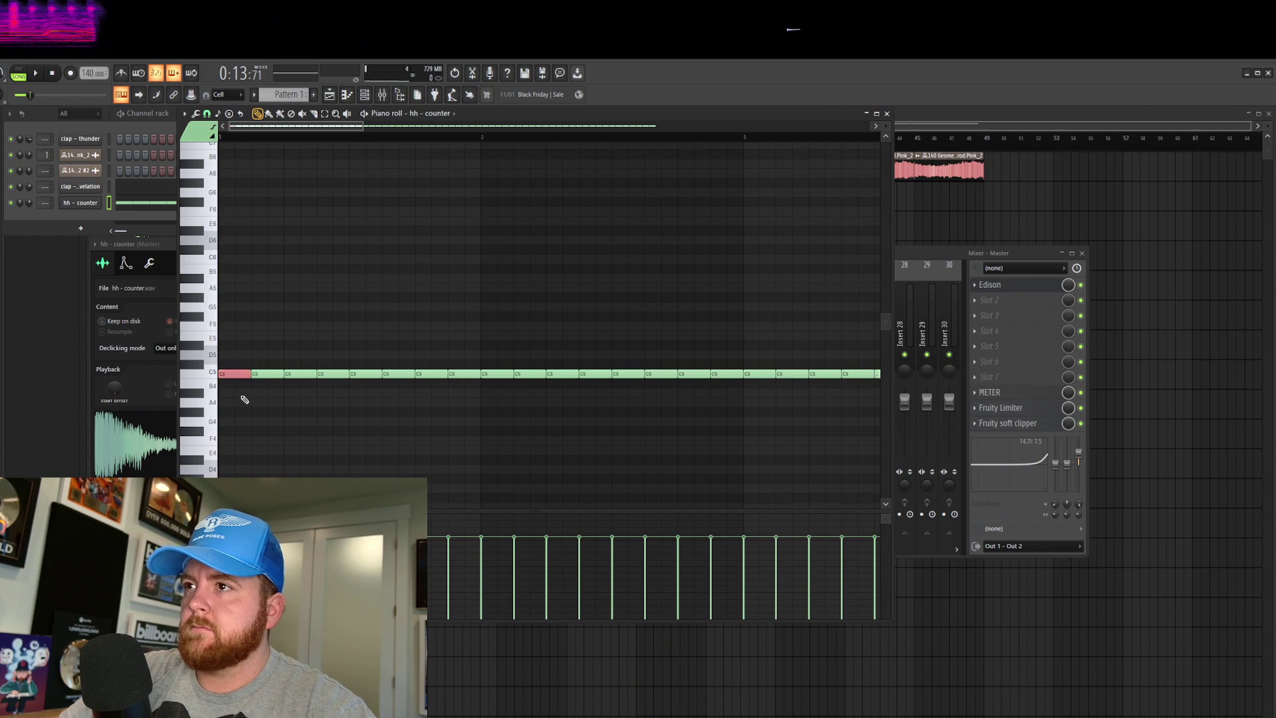
key(alt+u)
key(Return)
key(space)
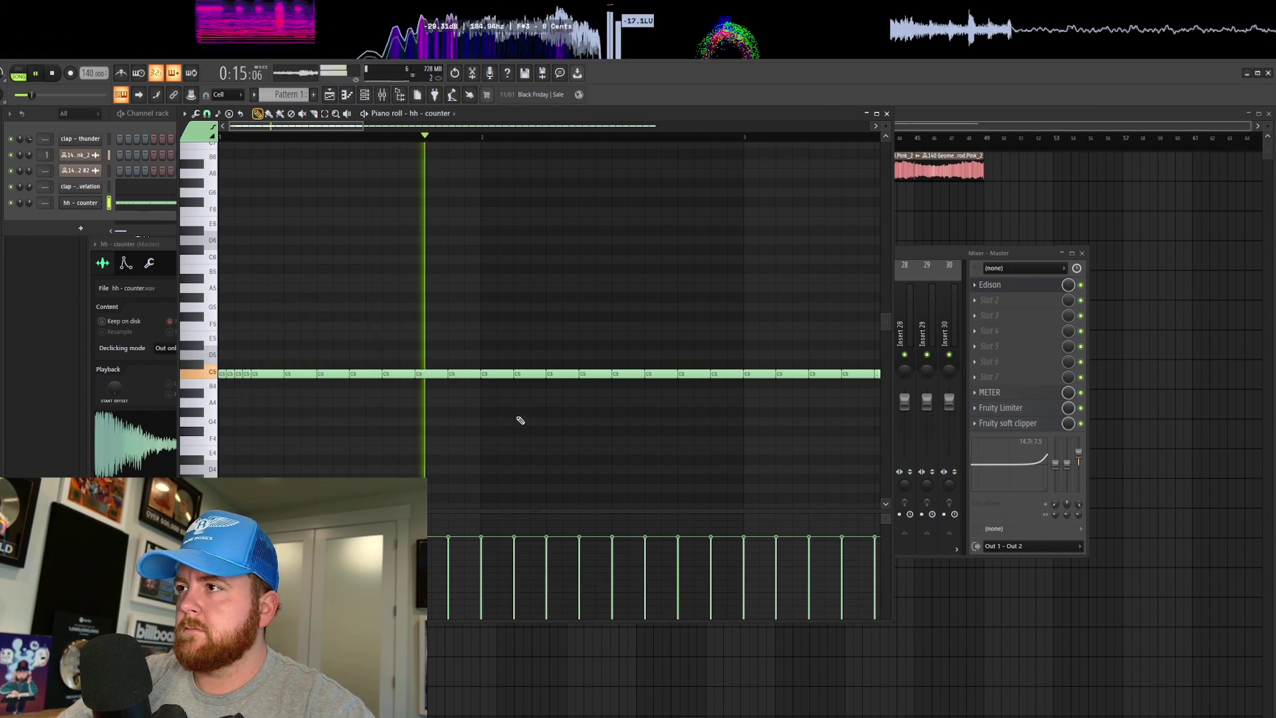
scroll(688, 447, down, 4)
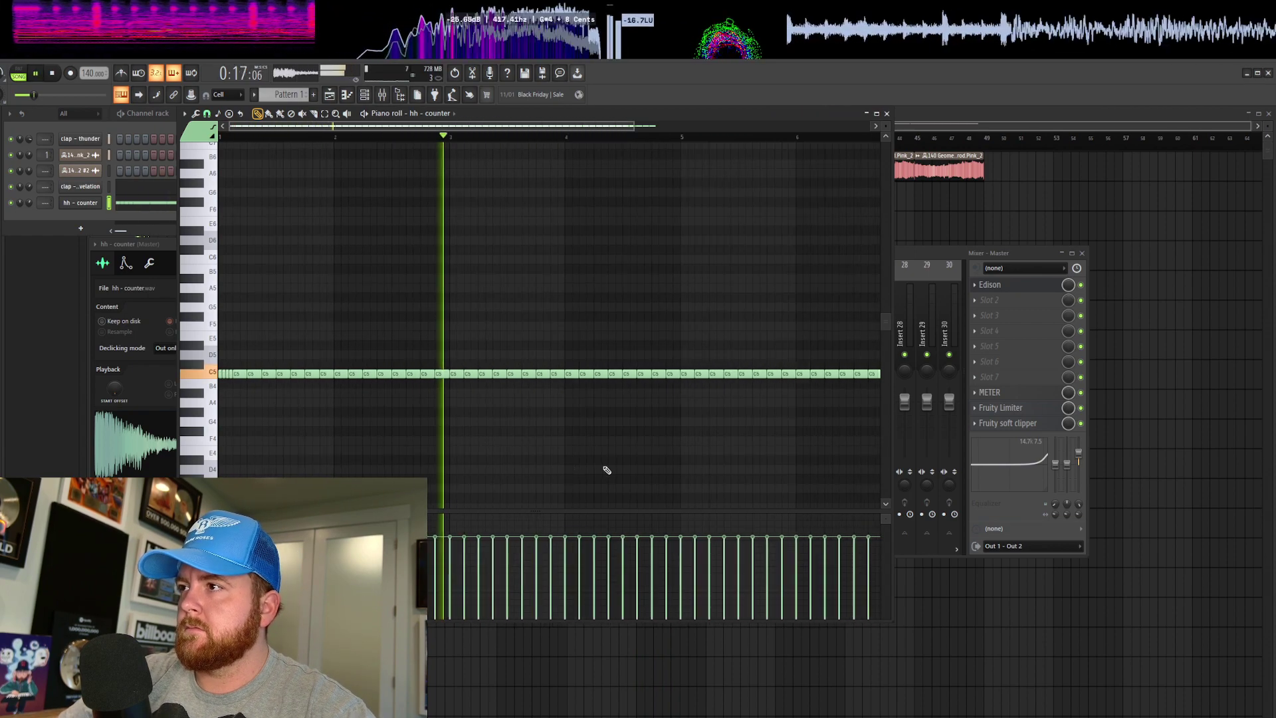
Chop the first hi-hat note of bar 5 into a four-hit roll
scroll(584, 445, down, 2)
ctrl+click(541, 373)
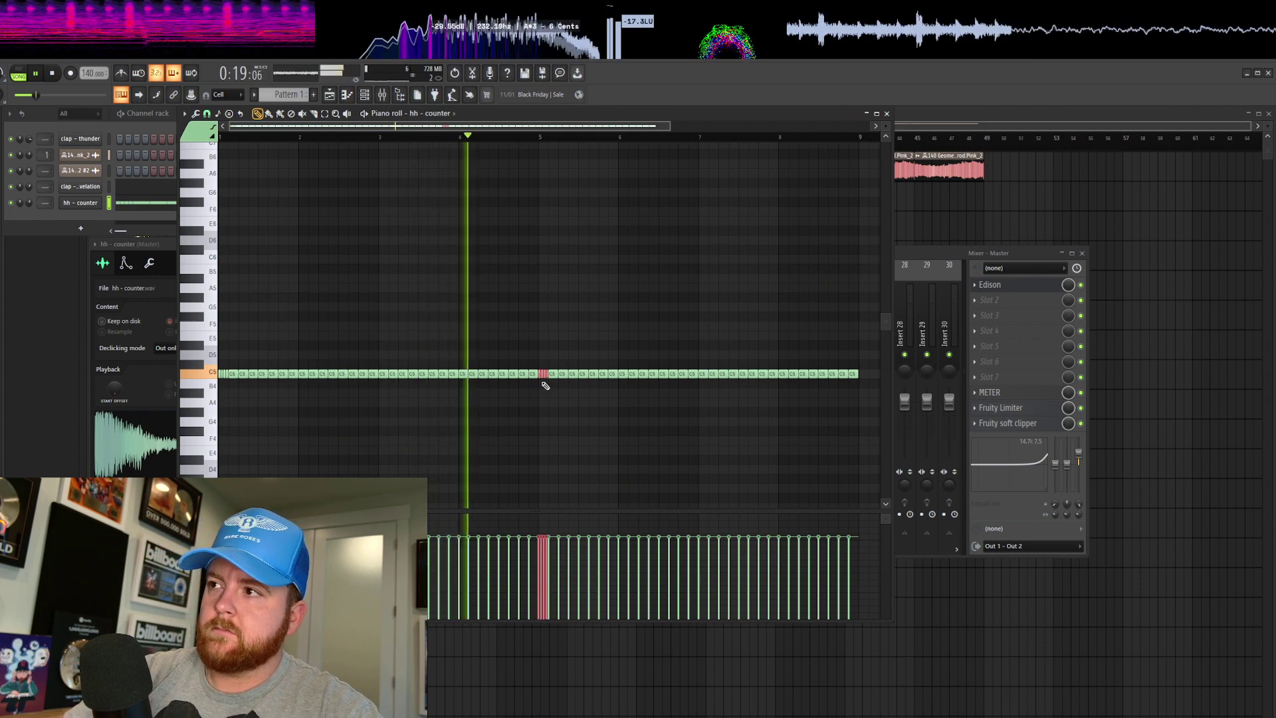
scroll(301, 355, up, 4)
scroll(330, 374, down, 4)
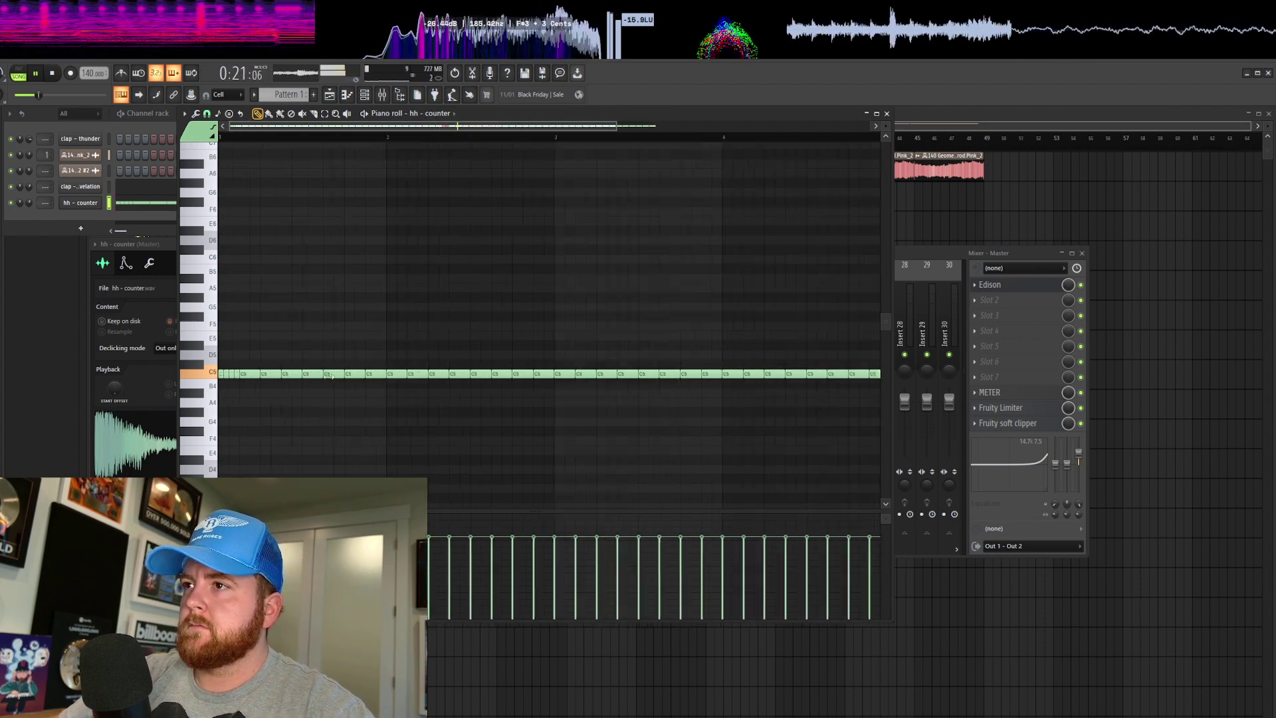
Delete the seventh hi-hat note in bar 1 to leave a gap in the hh - counter pattern
scroll(330, 374, down, 3)
scroll(220, 266, up, 5)
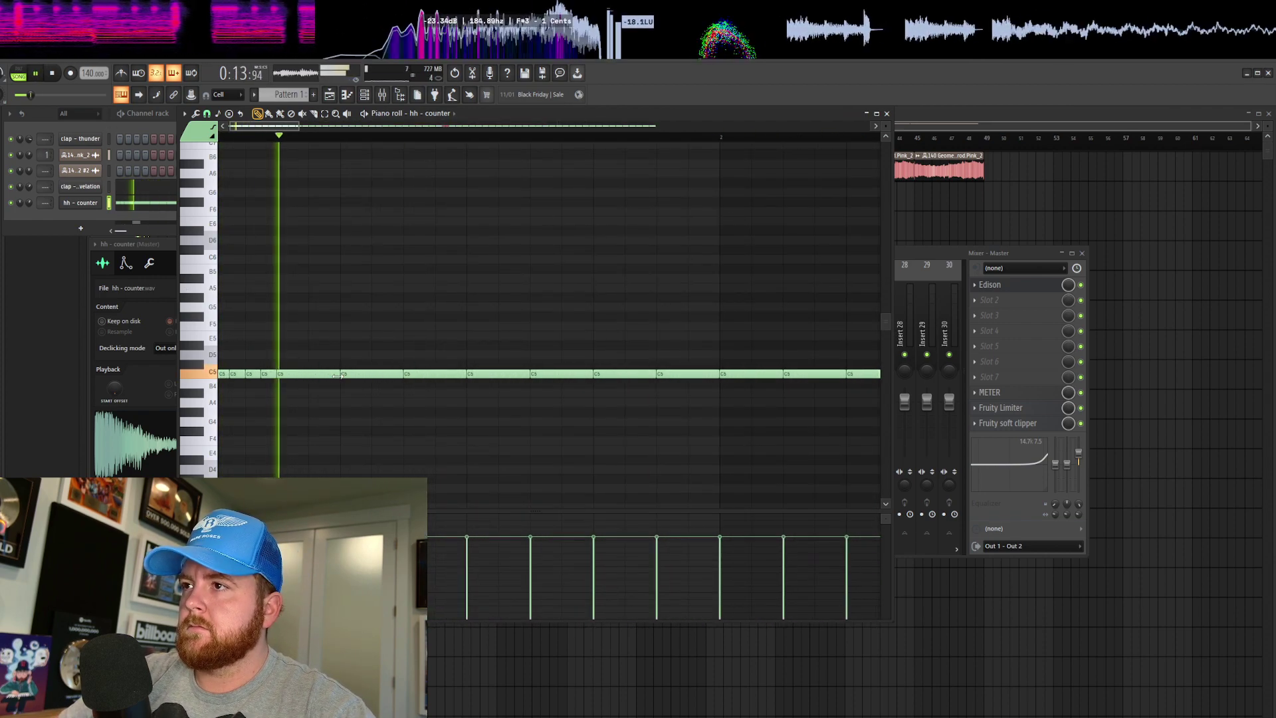
right_click(577, 376)
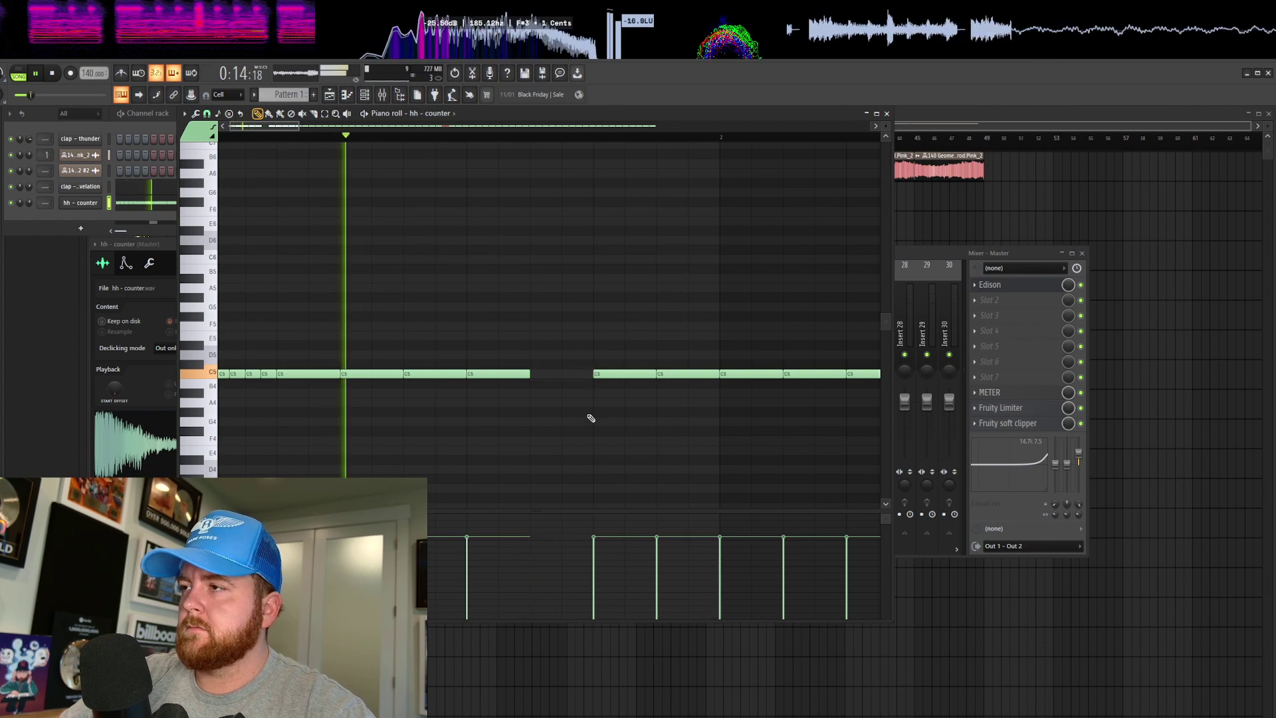
click(561, 373)
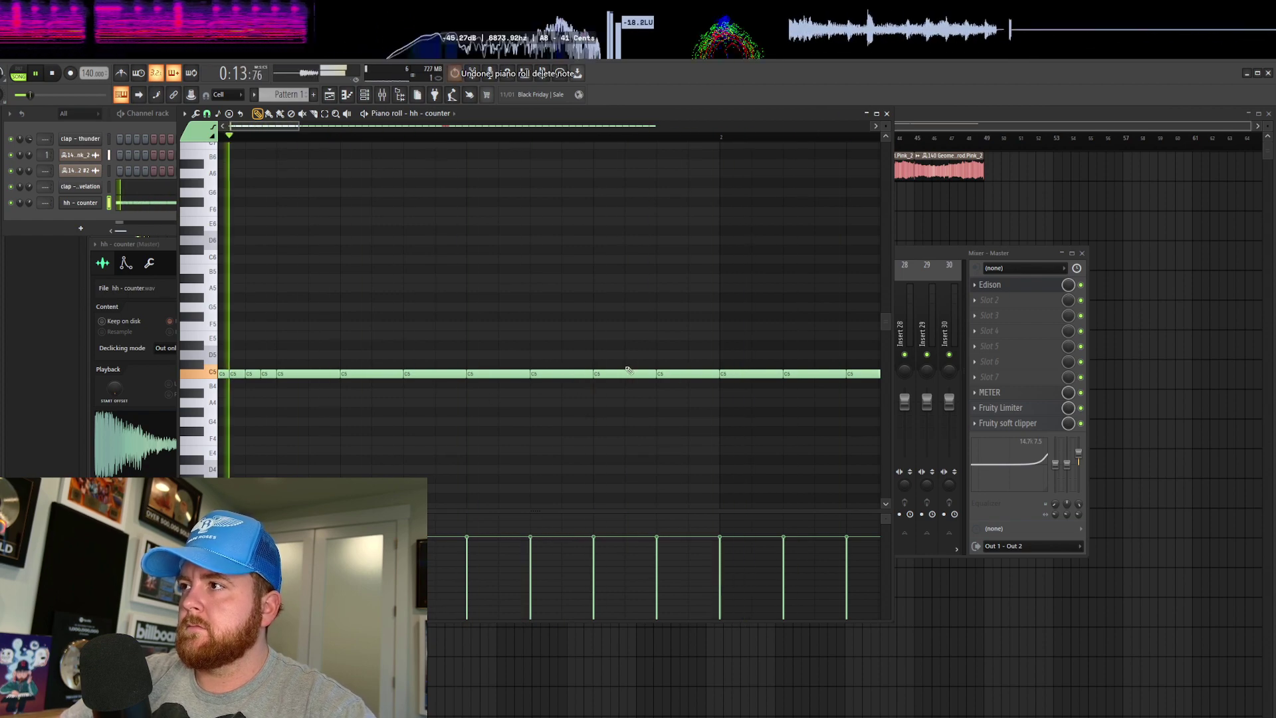
right_click(624, 373)
Halve the second hi-hat note in bar 2 and split the third note into two quick hits
scroll(632, 421, down, 4)
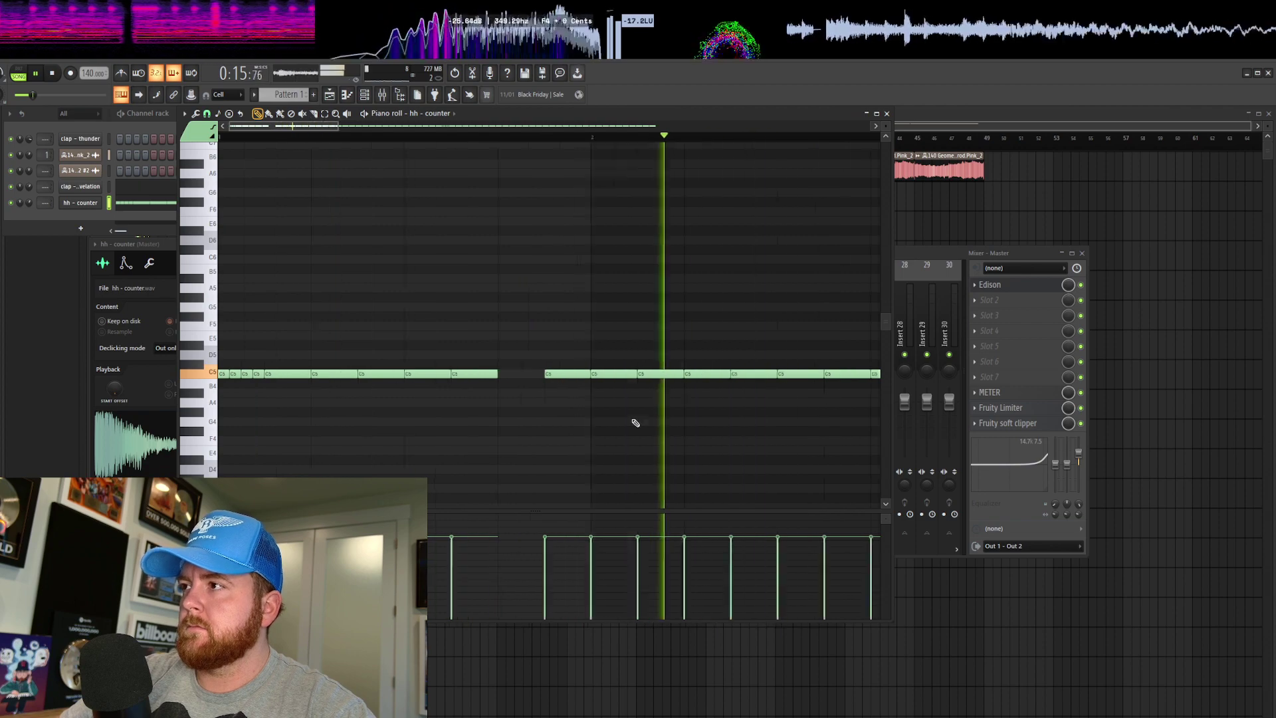
click(464, 374)
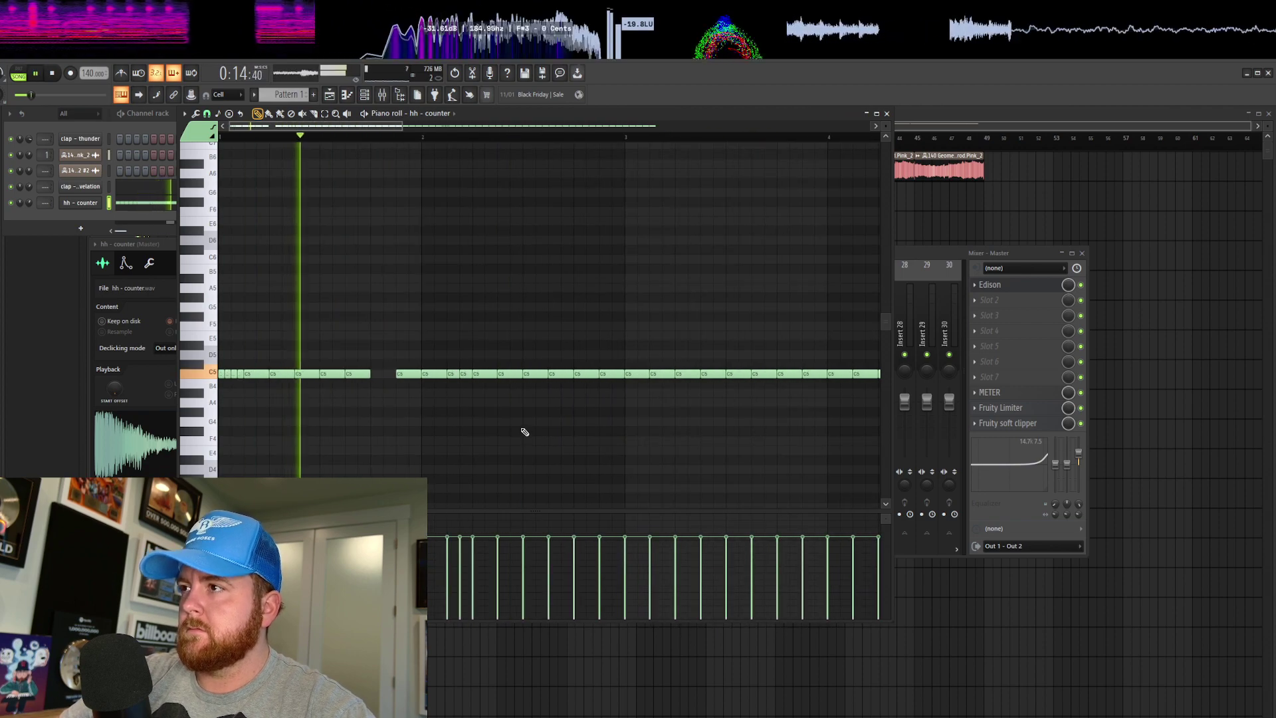
scroll(522, 433, down, 2)
key(space)
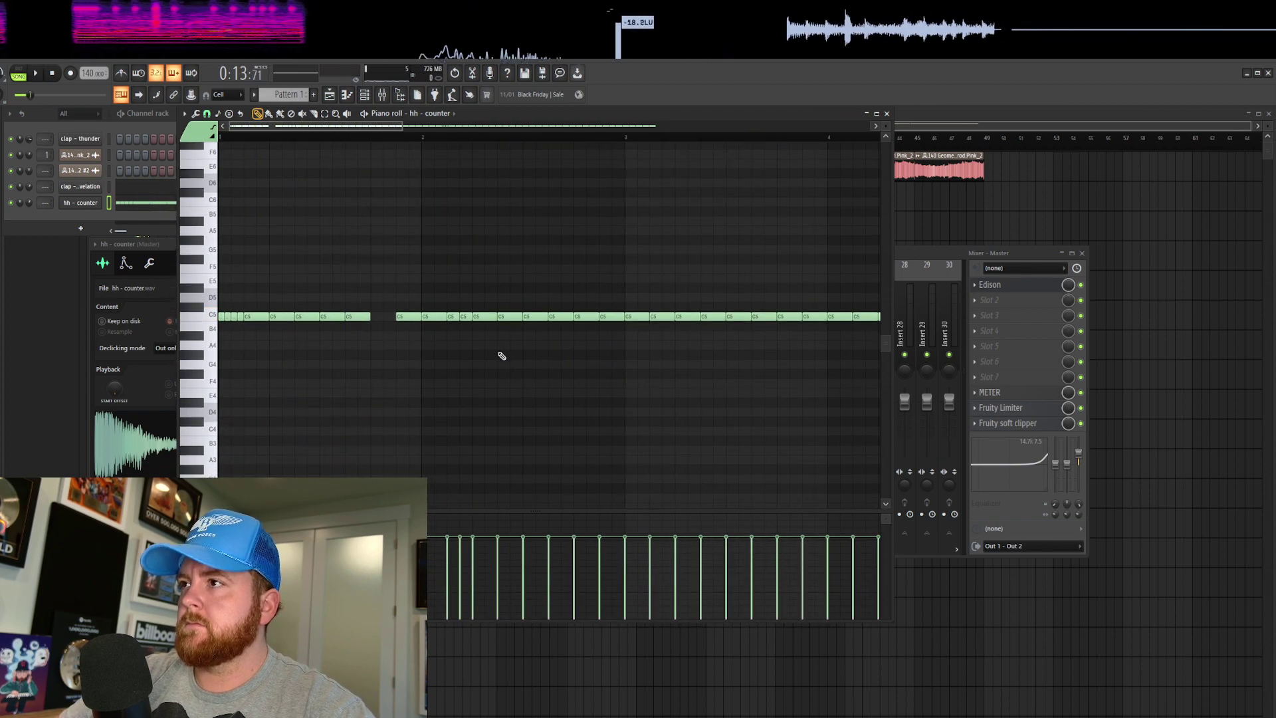
drag(495, 317, 483, 317)
click(490, 317)
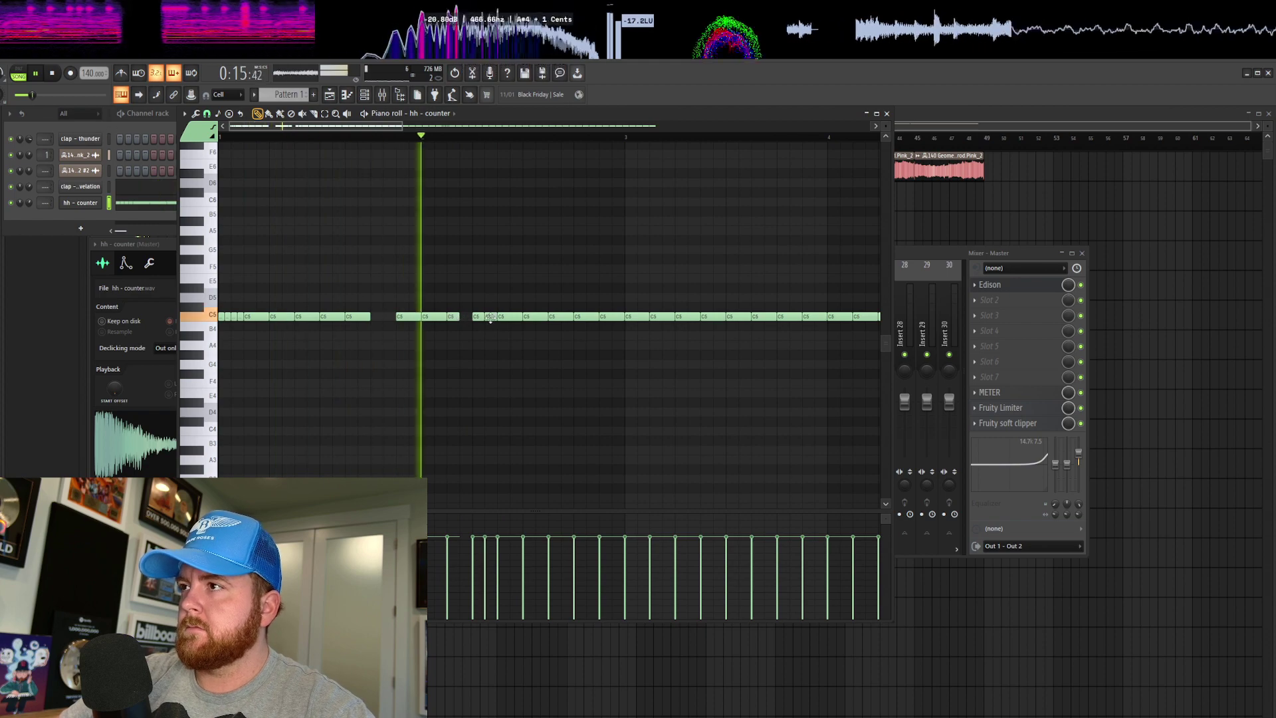
Chop the third hi-hat note of bar 3 into a four-hit roll using the Default chopper pattern
scroll(645, 421, down, 4)
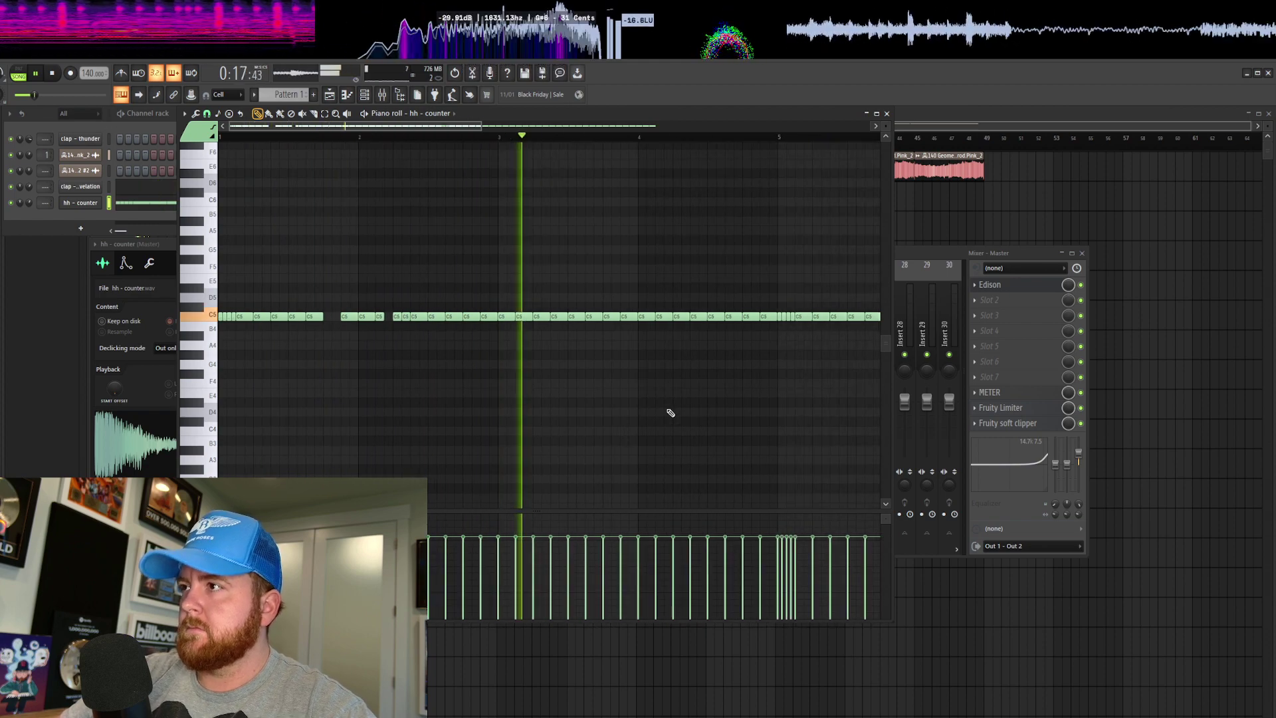
key(space)
scroll(448, 352, up, 3)
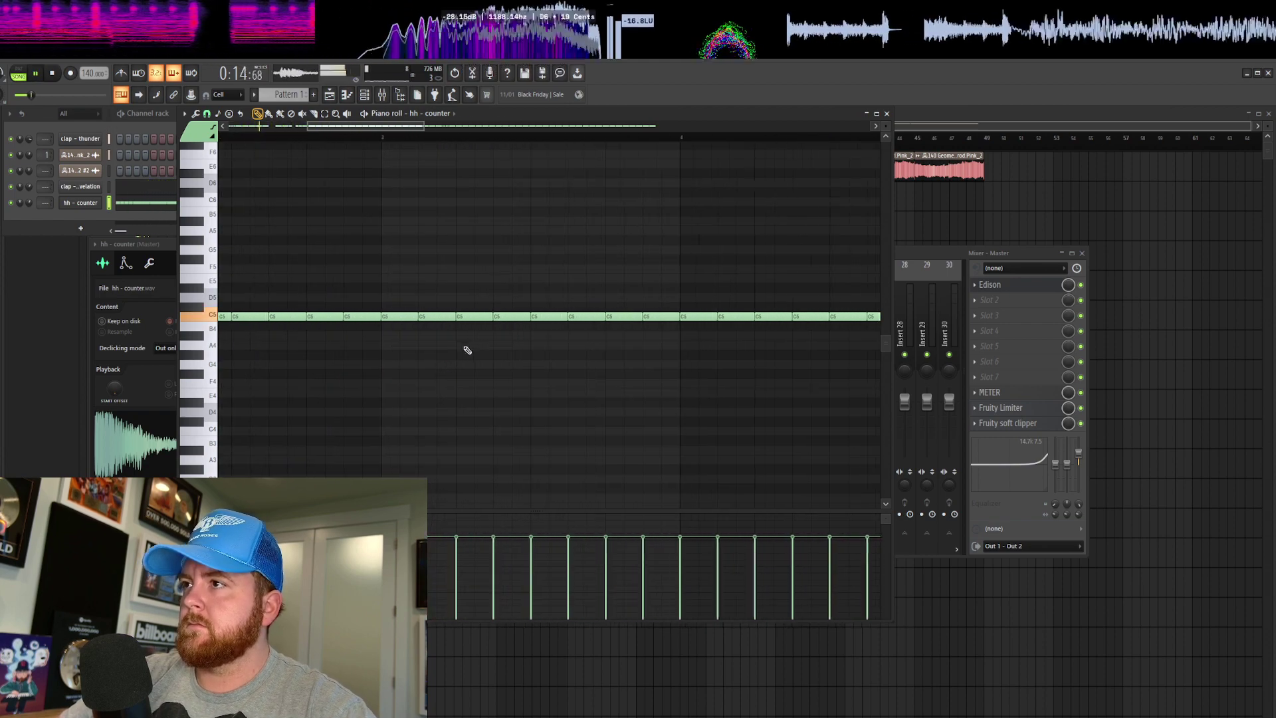
key(alt+u)
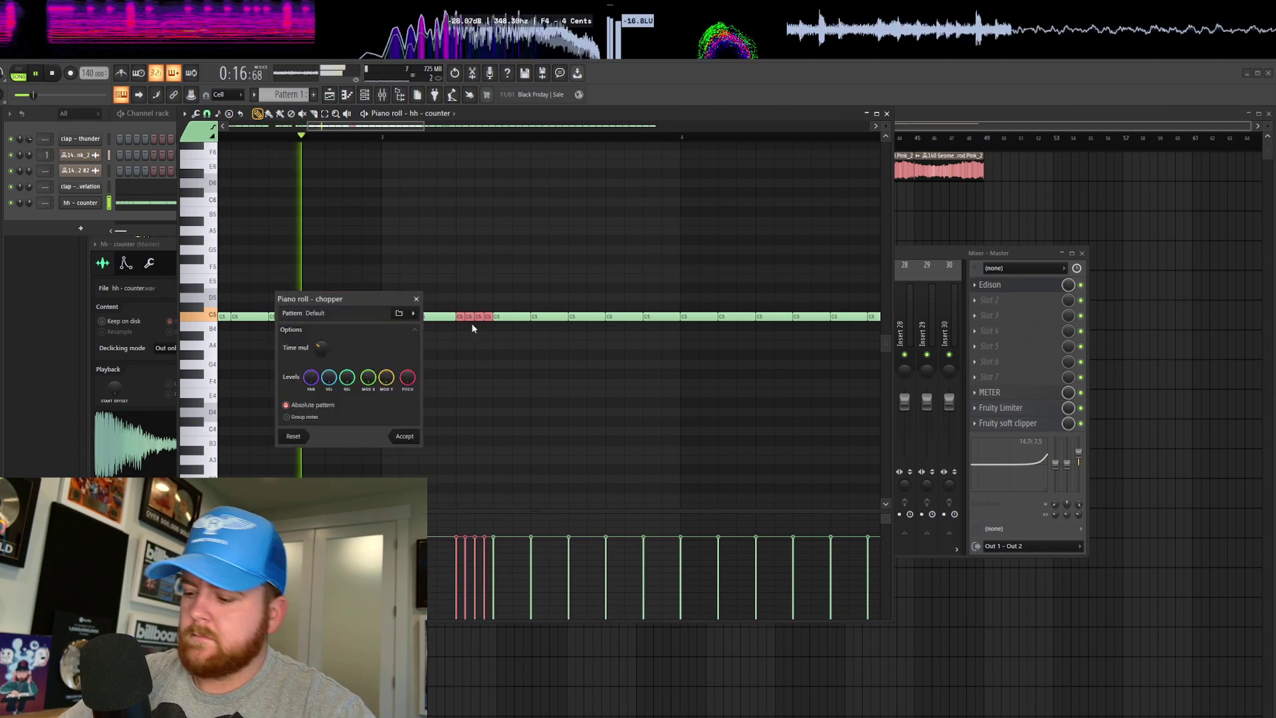
key(Return)
scroll(521, 376, down, 4)
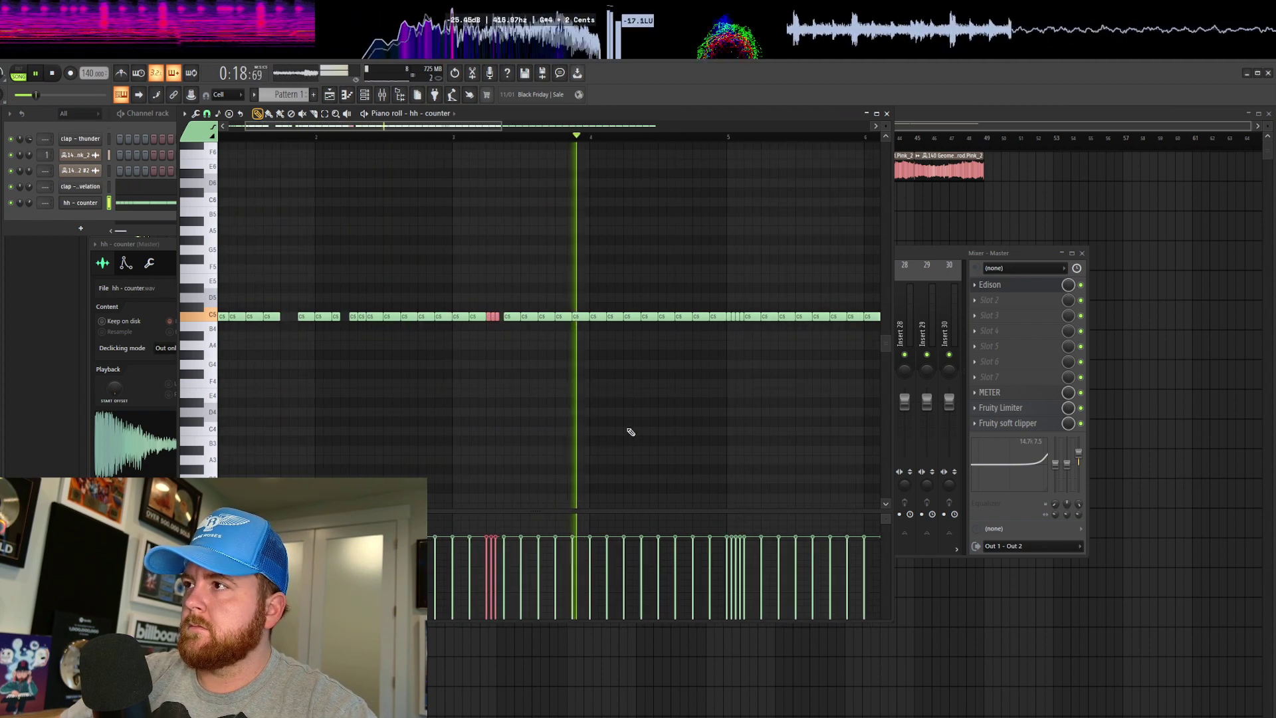
scroll(465, 359, down, 2)
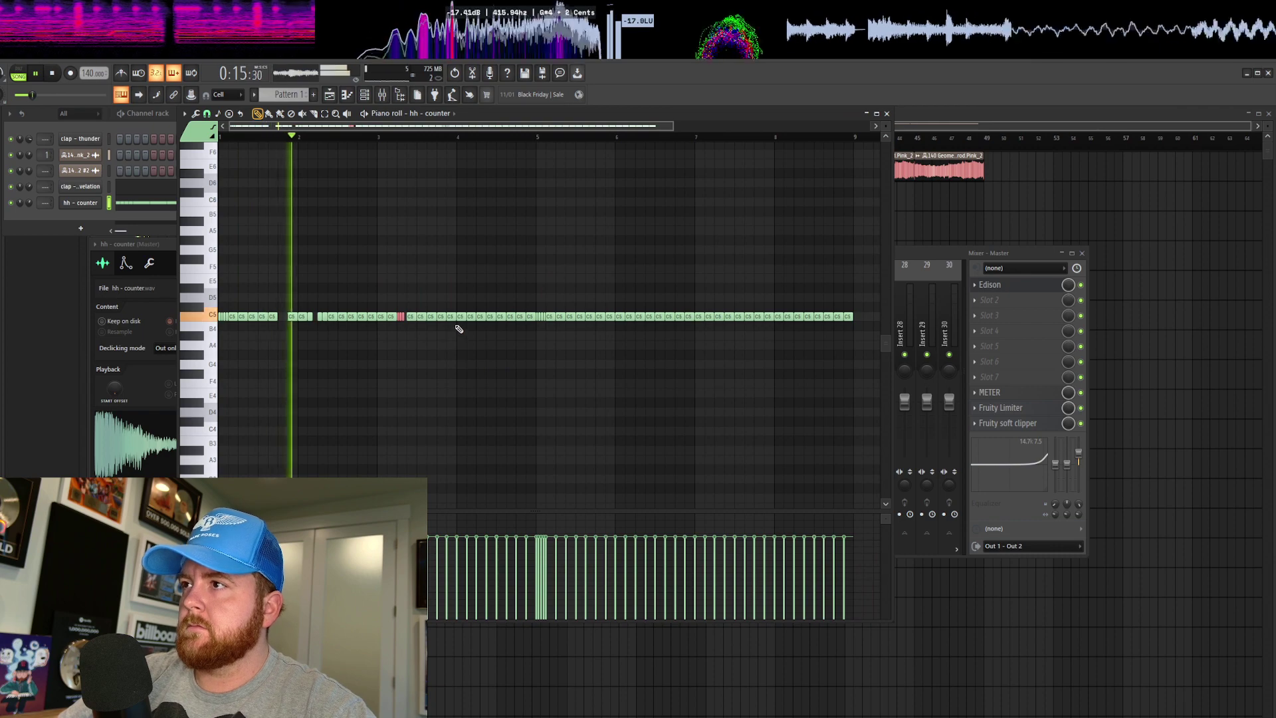
Delete the seventh hi-hat note in bar 3 to leave a gap in the pattern
right_click(438, 318)
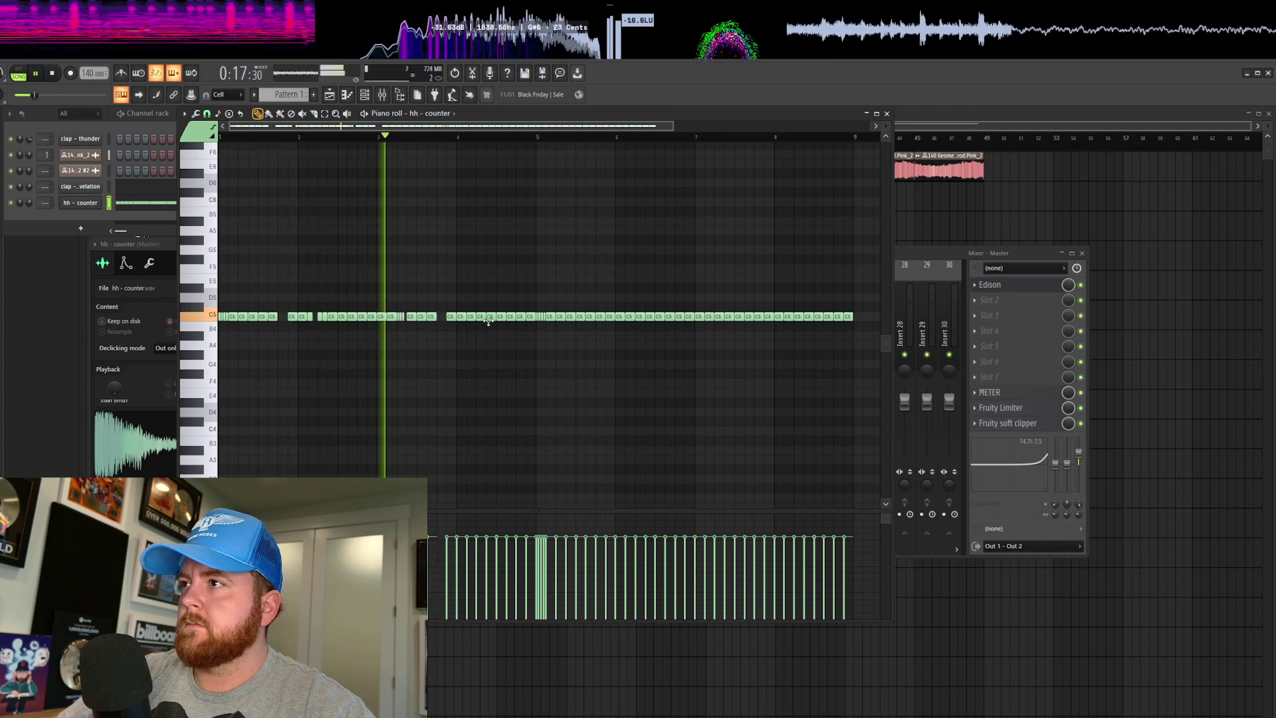
double_click(493, 319)
click(423, 294)
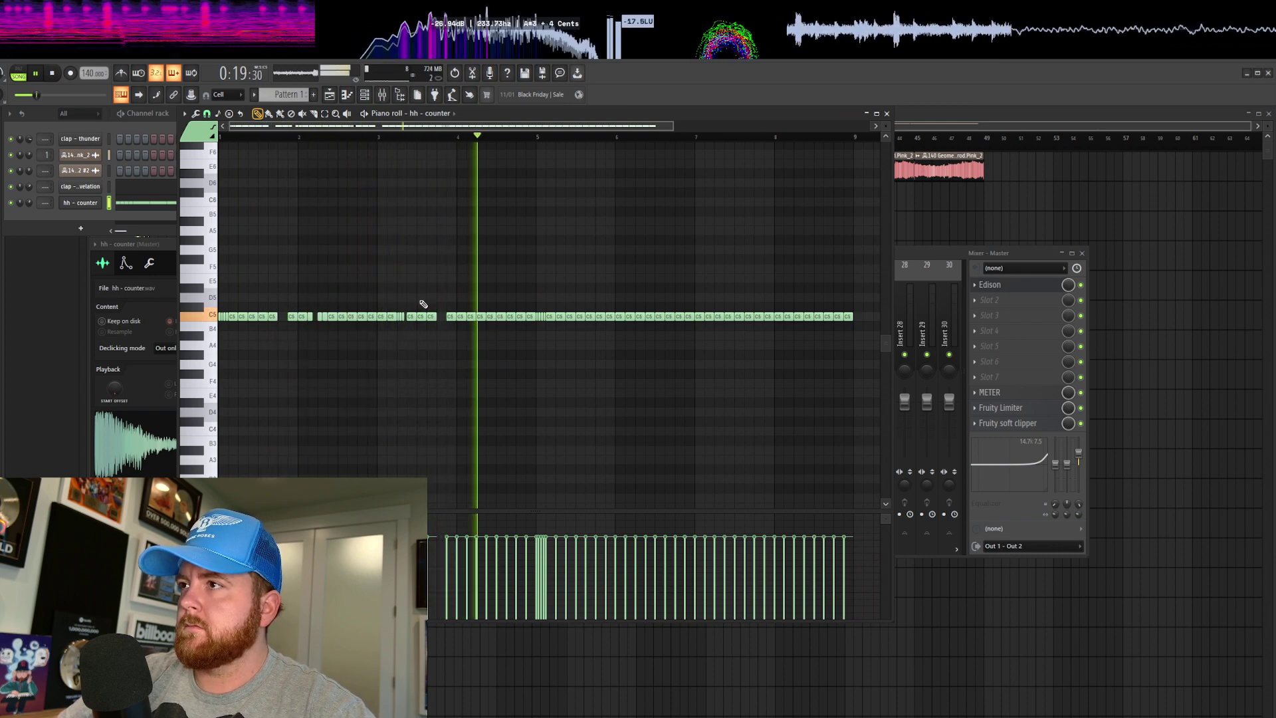
Split the fifth hi-hat note of bar 4 in two, and turn its last two notes into four short, spaced hits
scroll(500, 329, up, 3)
key(space)
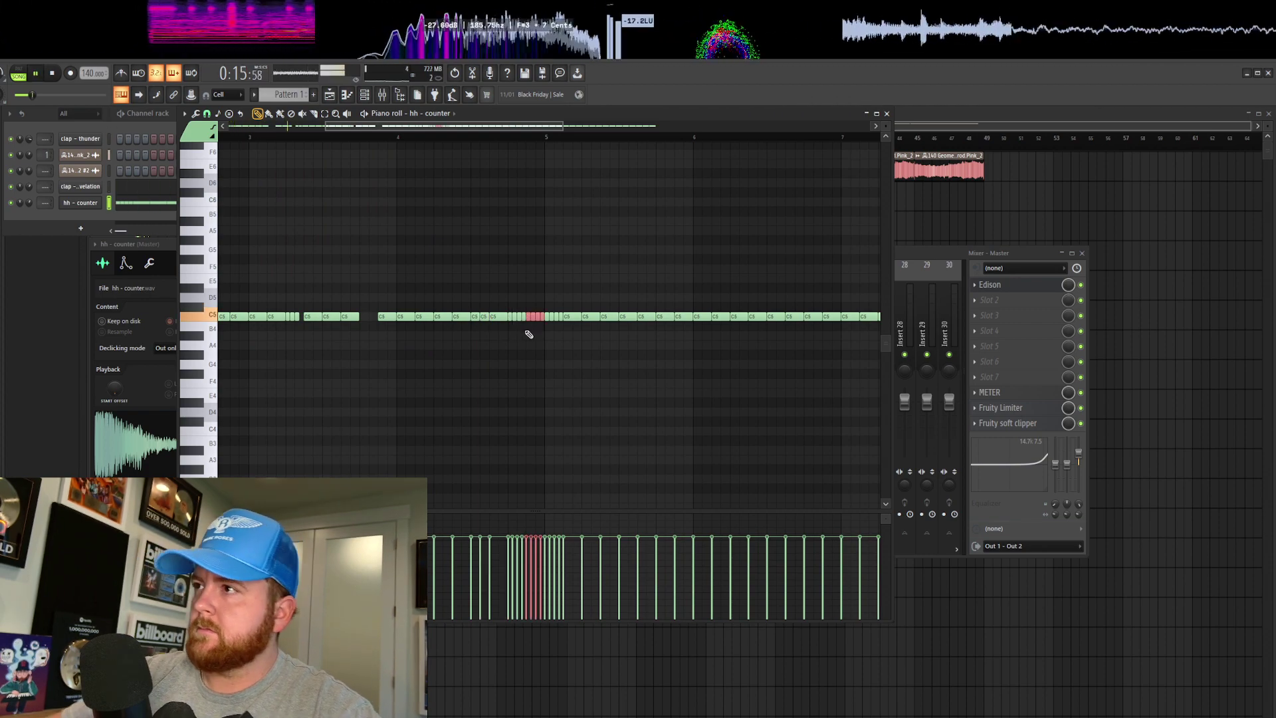
scroll(529, 334, up, 2)
right_click(515, 318)
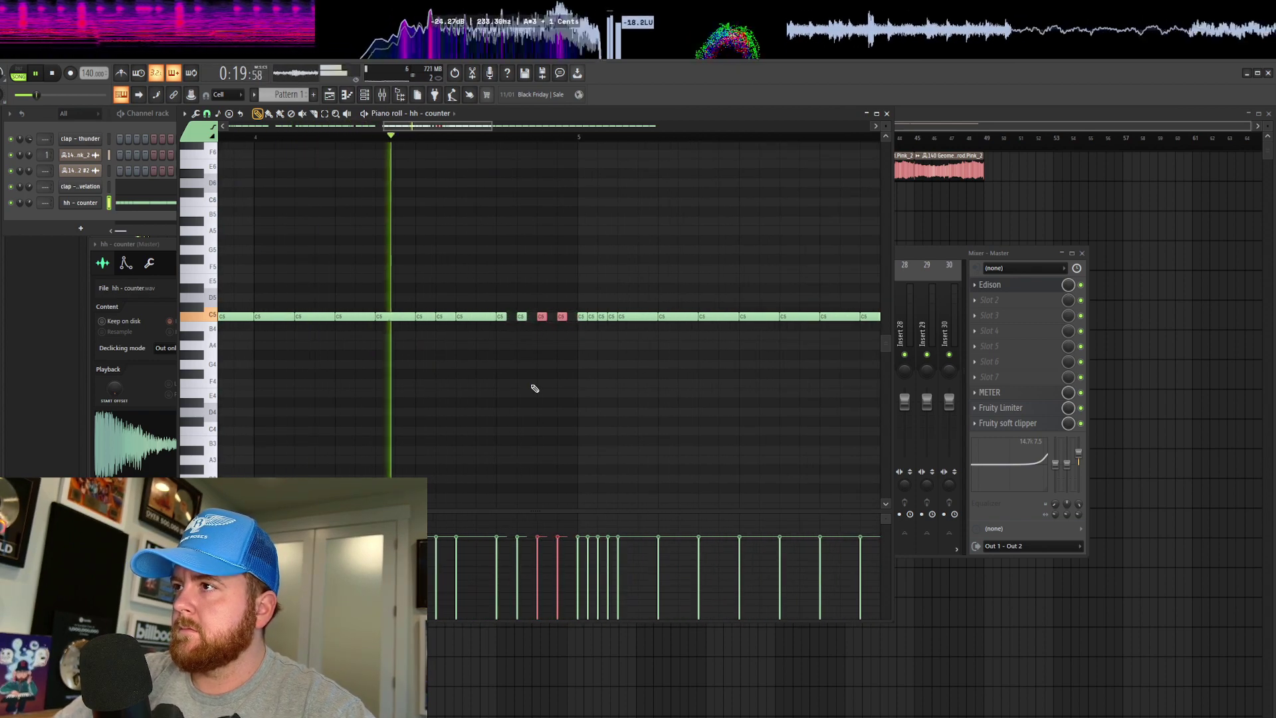
Delete every hi-hat note from bar 5 onward, keeping only the four edited bars
scroll(536, 386, down, 5)
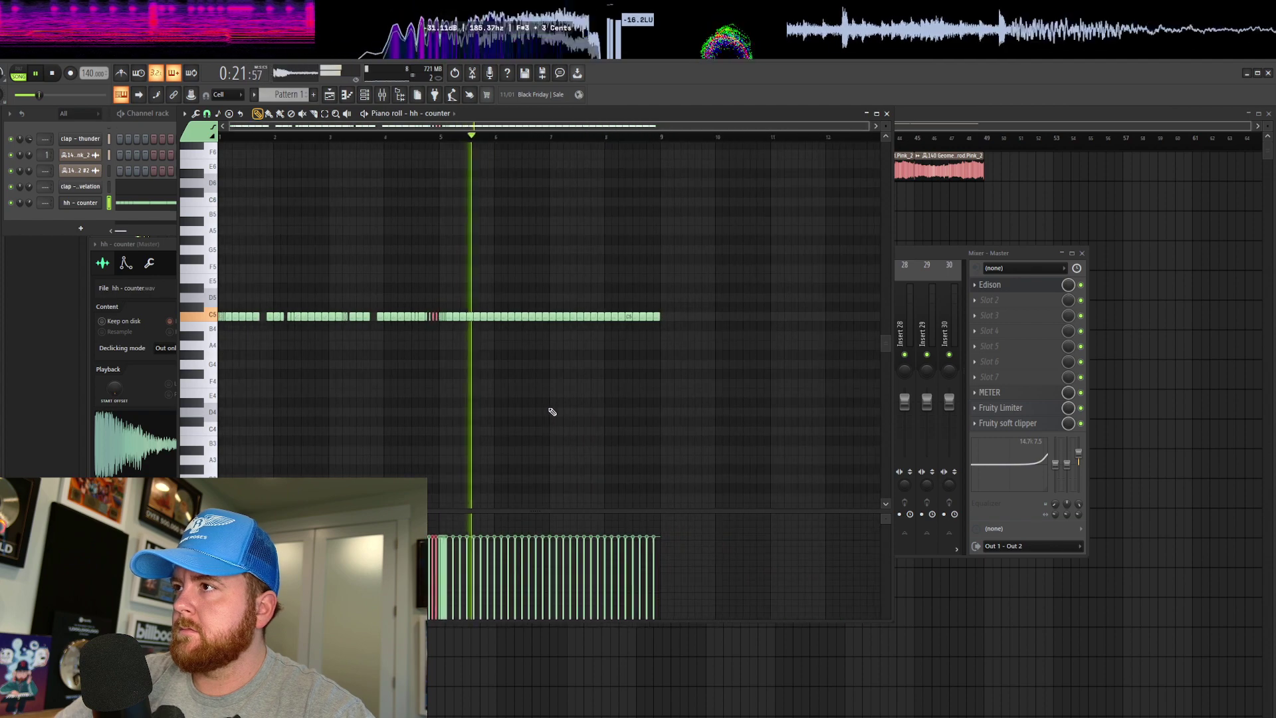
drag(666, 319, 440, 322)
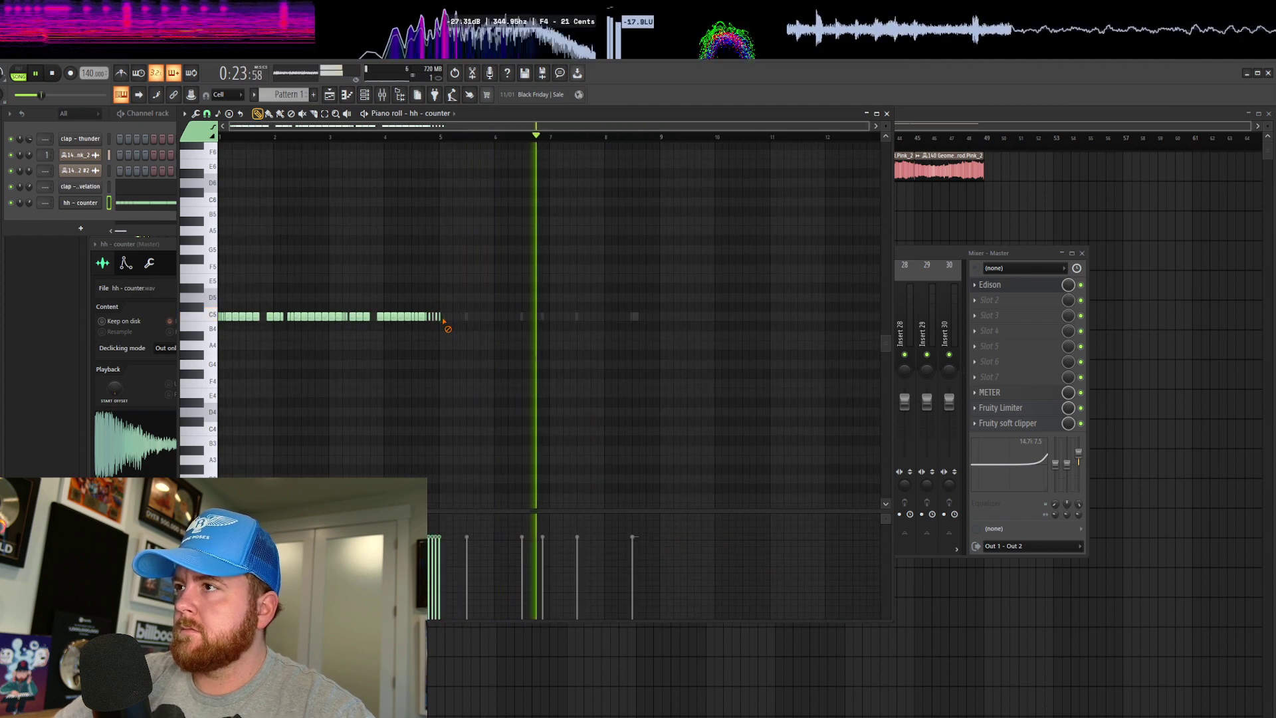
key(ctrl+z)
scroll(444, 333, up, 4)
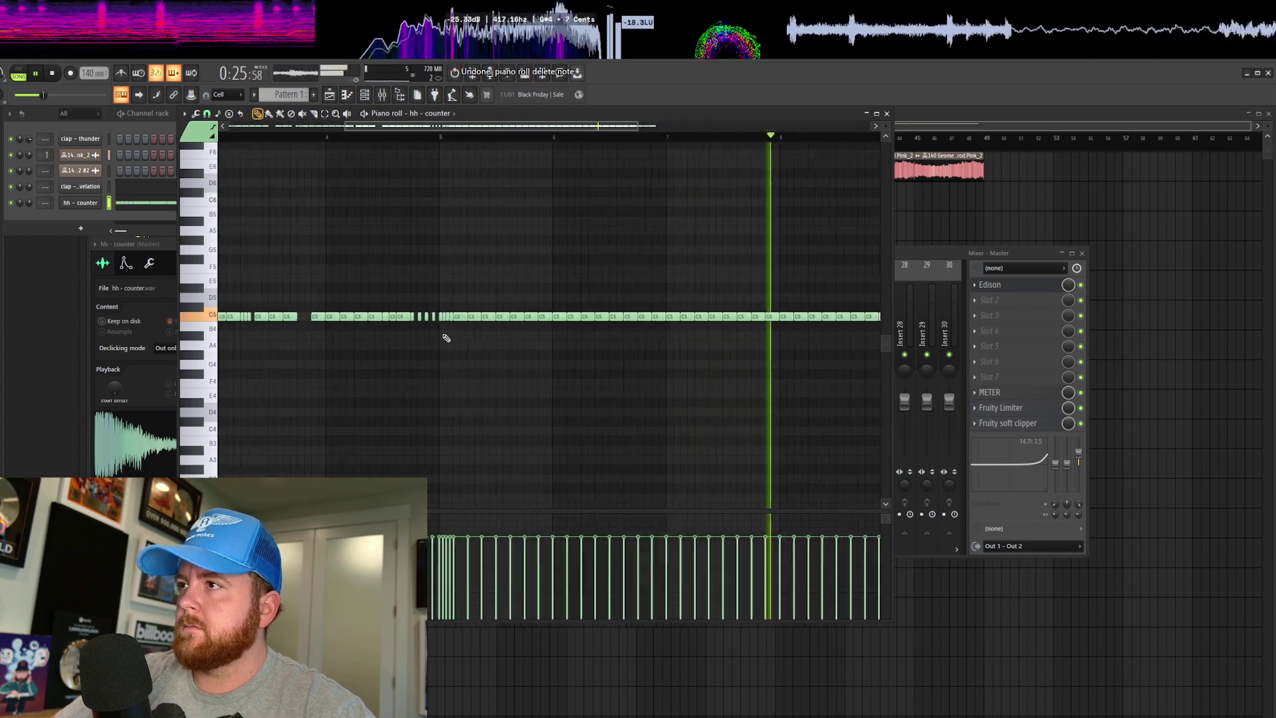
mouse_move(443, 293)
mouse_down()
mouse_move(659, 417)
mouse_move(901, 452)
mouse_up()
key(Delete)
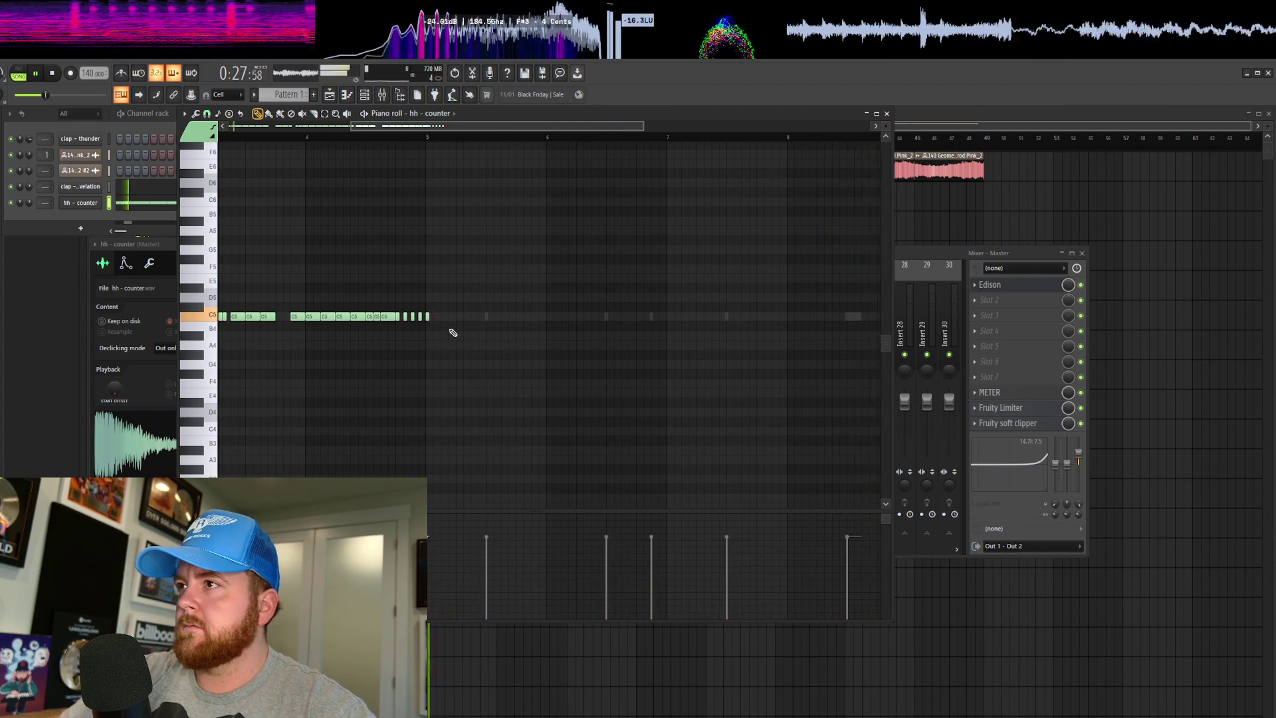
Move the first three of the four short hits ending bar 4 up to A5, F5 and D5 for a descending roll
scroll(418, 324, up, 4)
scroll(387, 410, up, 5)
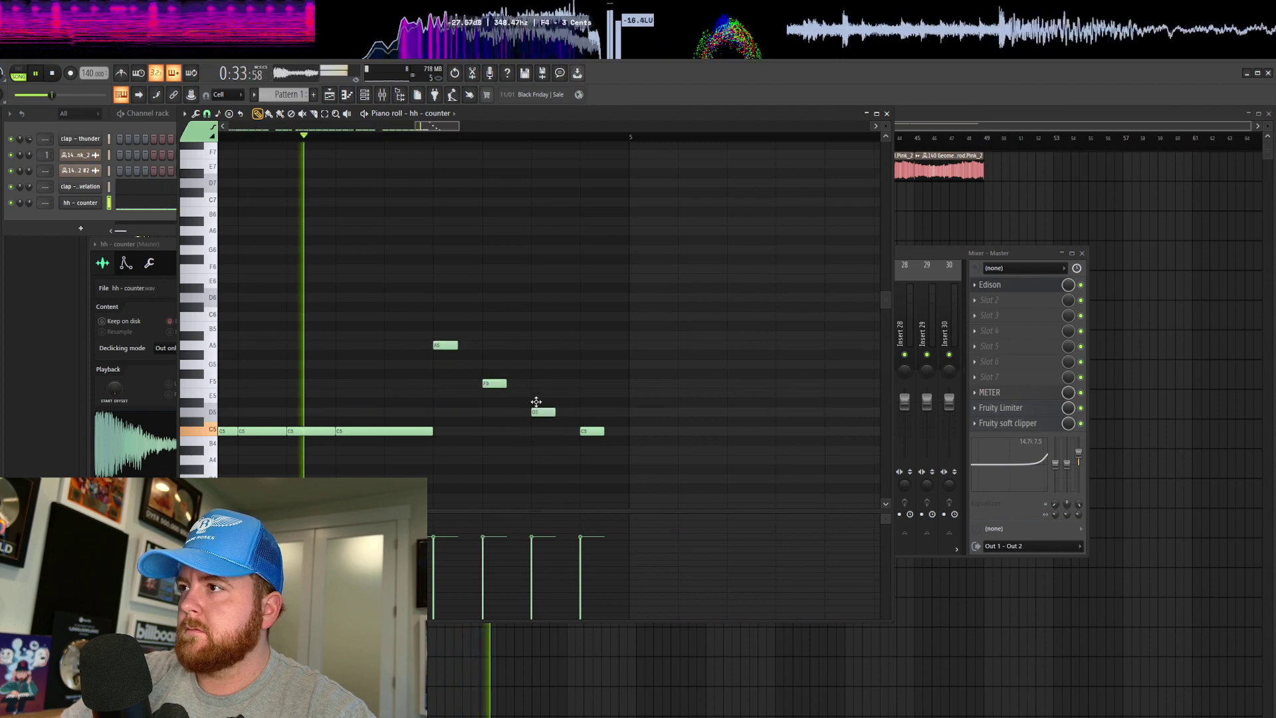
scroll(541, 419, down, 5)
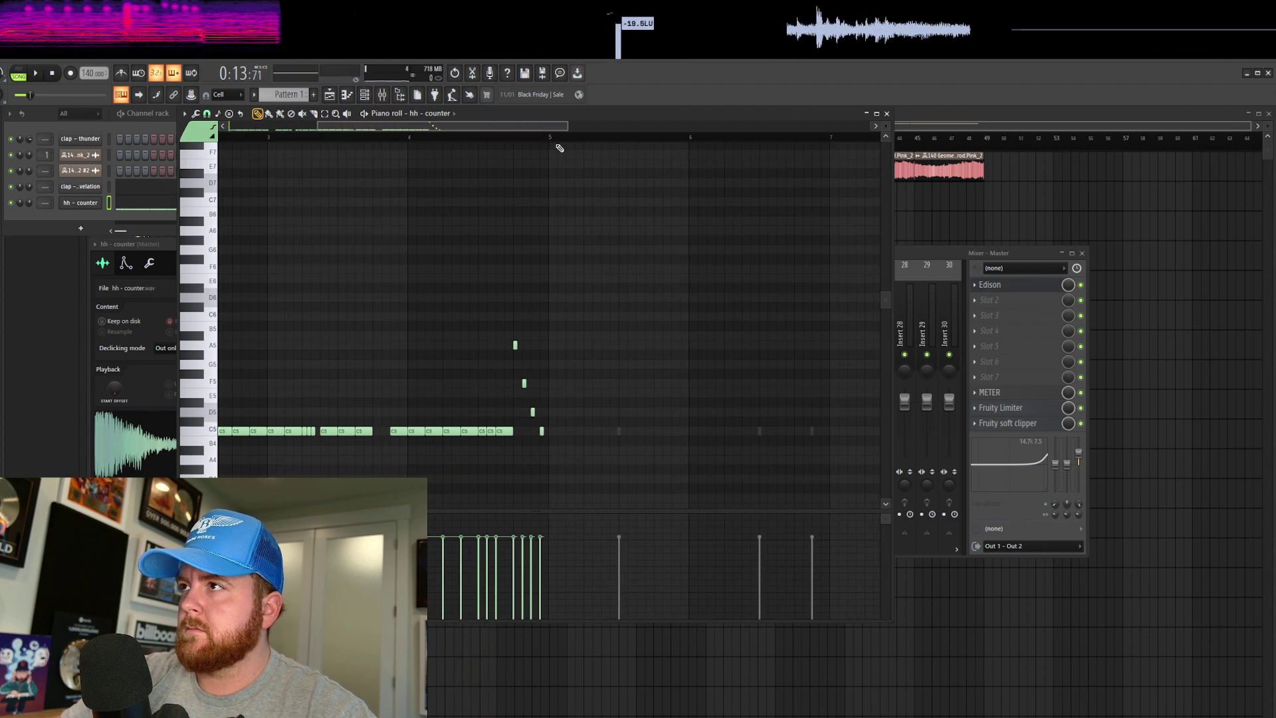
Duplicate the four-bar hi-hat pattern into bars 5 to 8 and play it from the start
drag(438, 137, 218, 136)
key(ctrl+b)
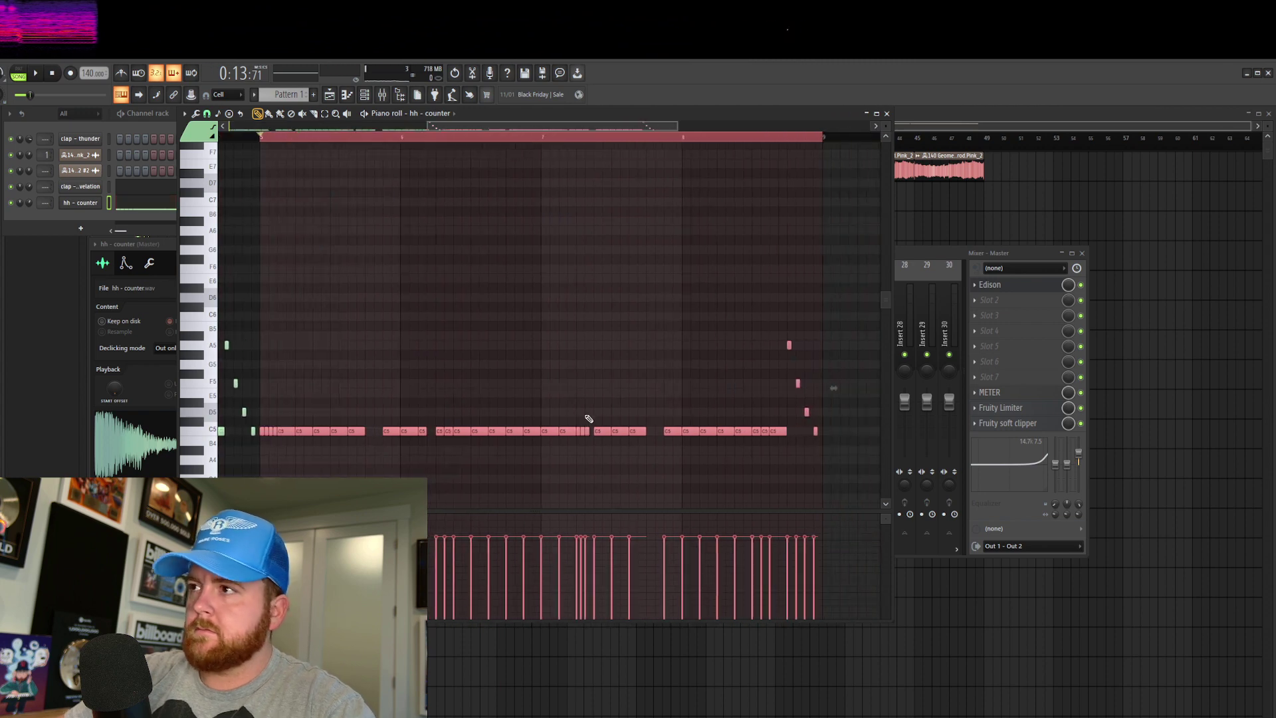
scroll(551, 429, down, 4)
click(228, 140)
key(space)
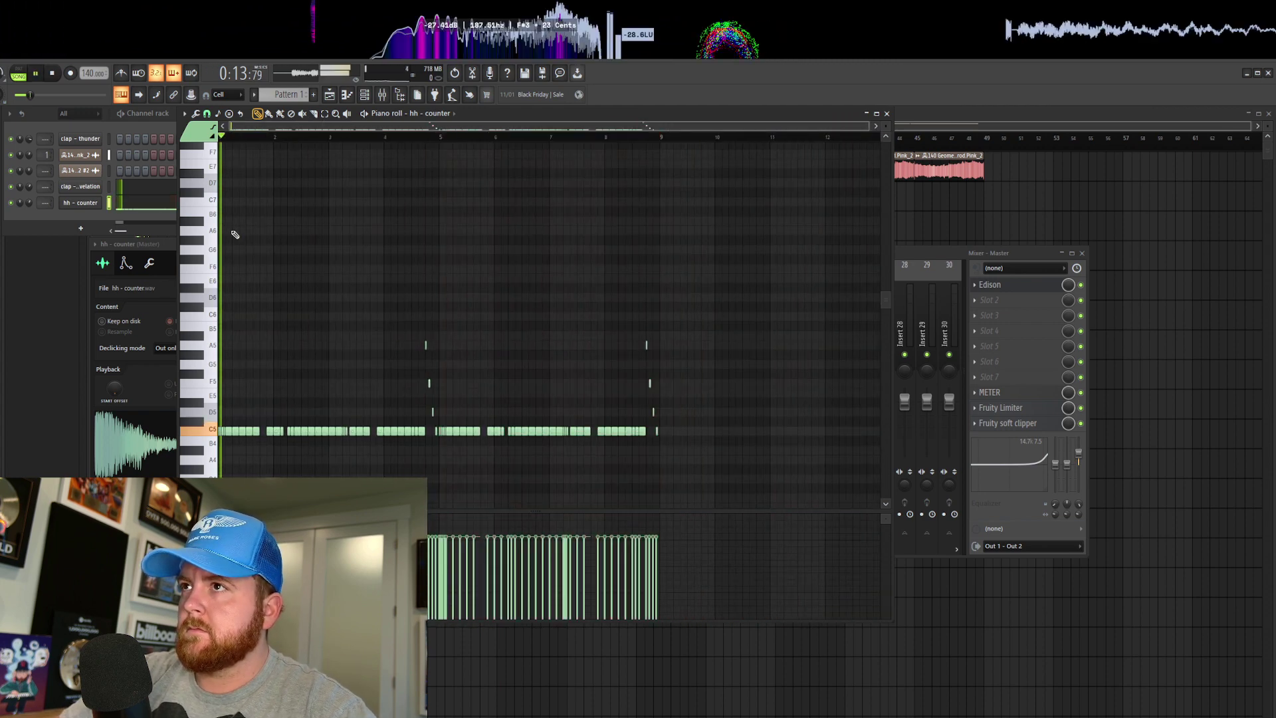
Place a low A3 hi-hat note on the second eighth of bars 2, 4, 6 and 8, with reduced velocity
scroll(279, 409, down, 3)
key(space)
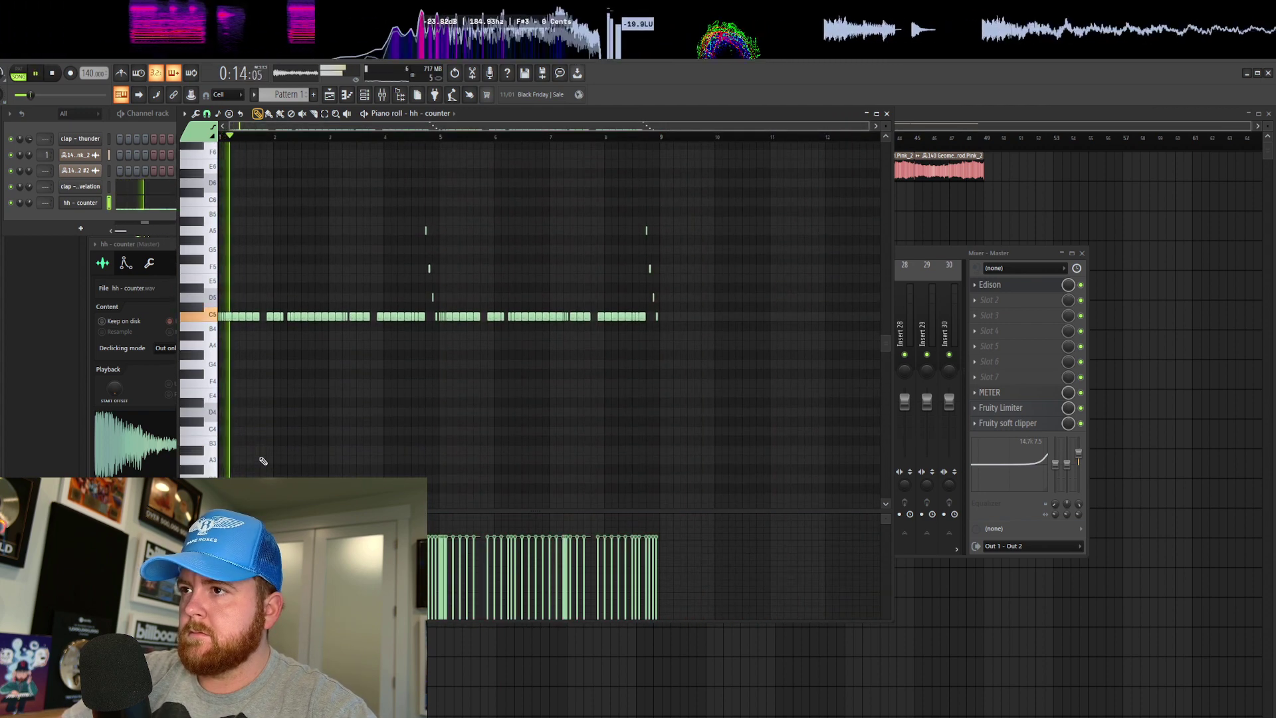
click(501, 459)
click(612, 460)
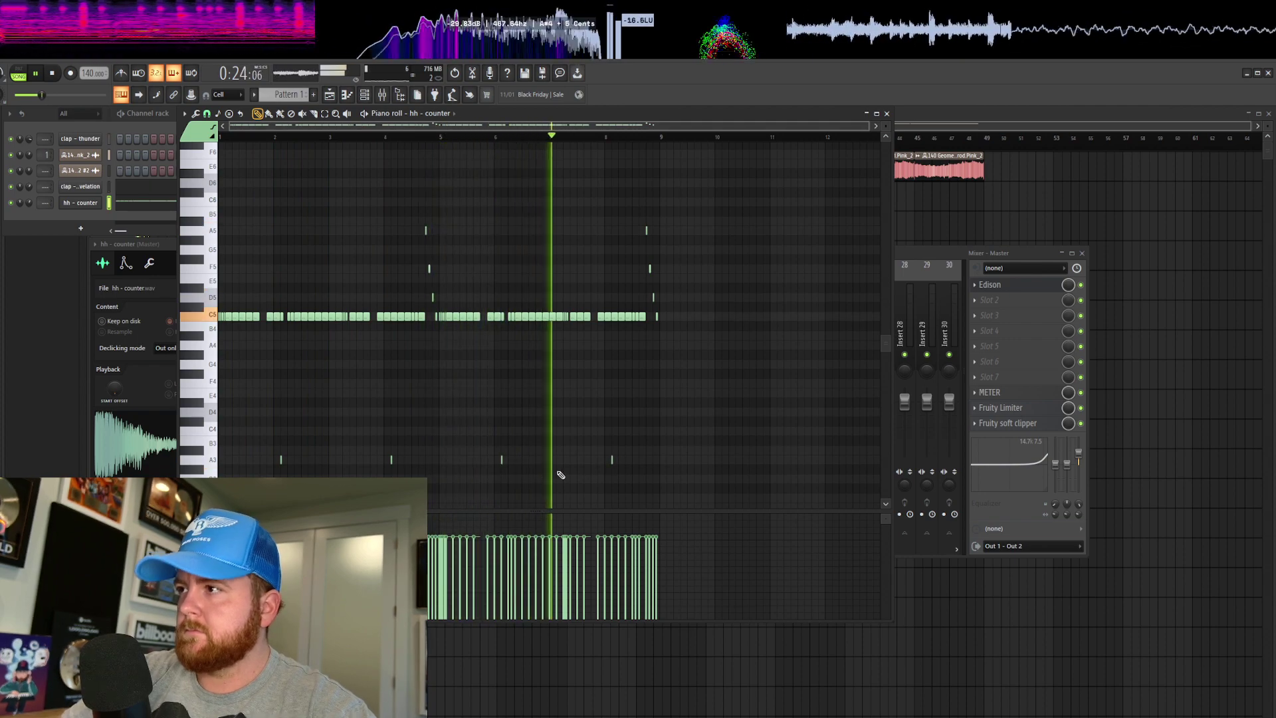
drag(266, 438, 771, 465)
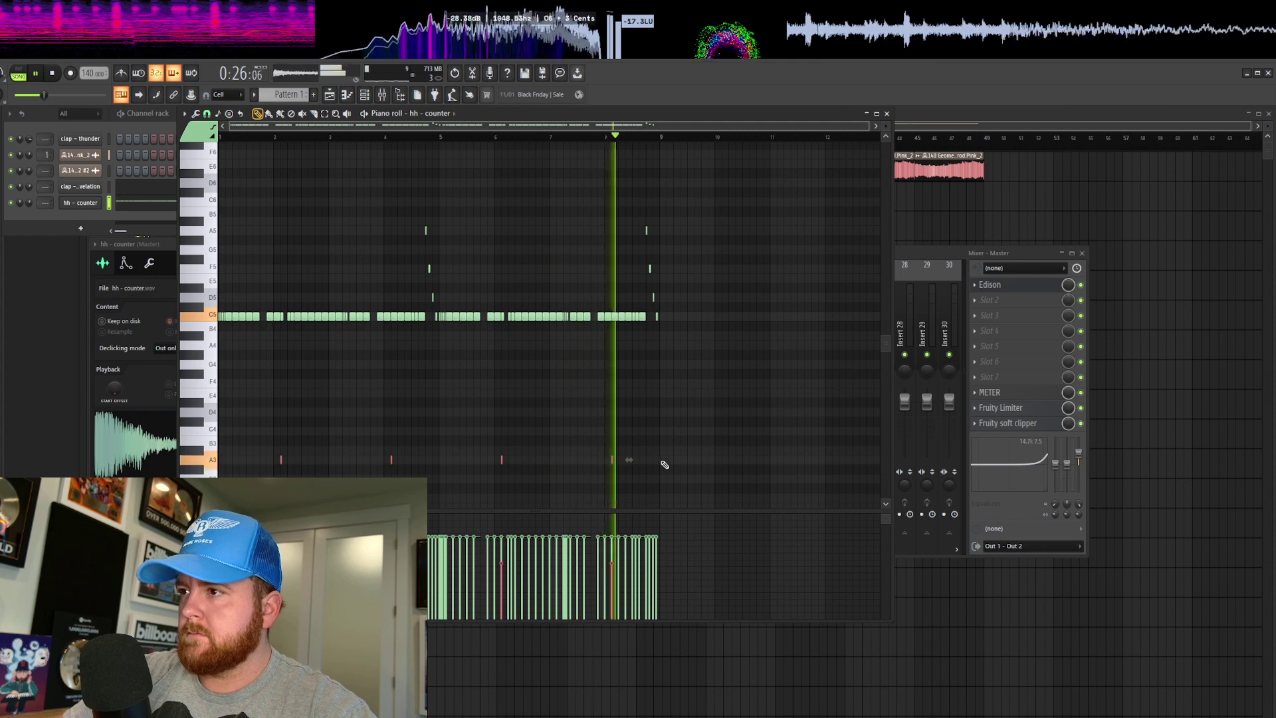
Add the snare - bergamo sample as a new channel and open its piano roll
click(62, 213)
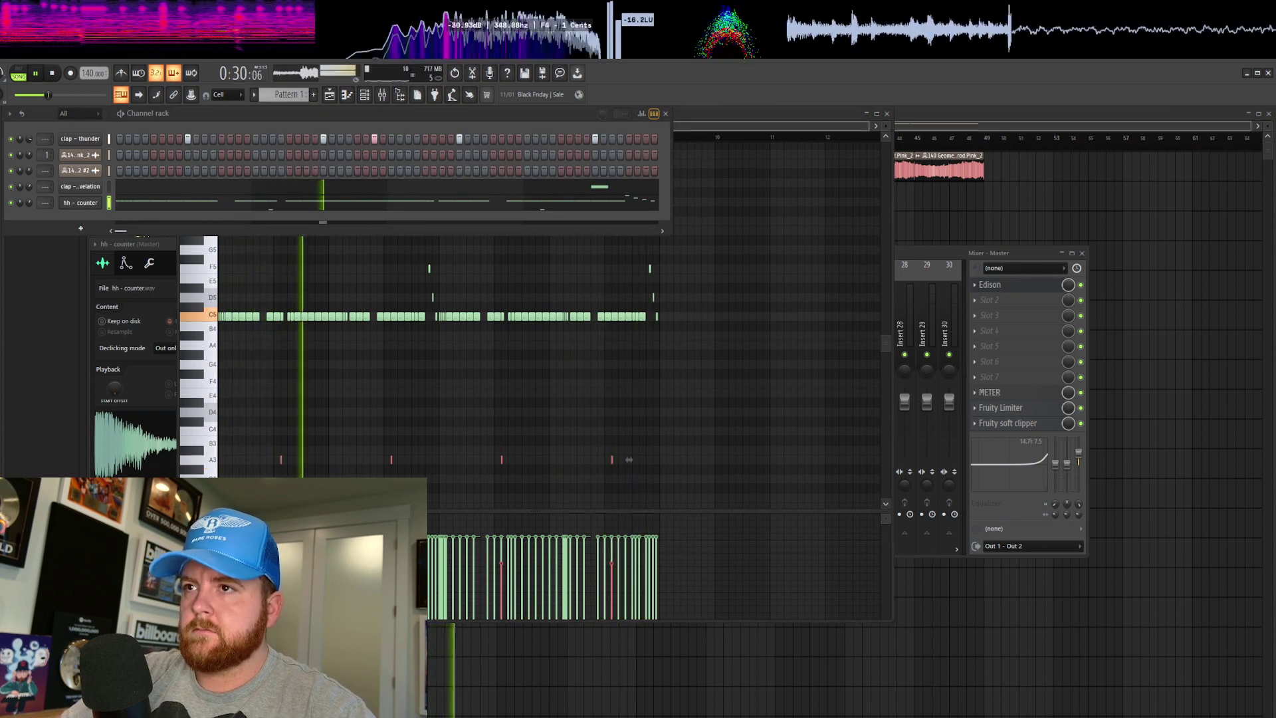
drag(4, 319, 91, 226)
right_click(91, 221)
click(140, 220)
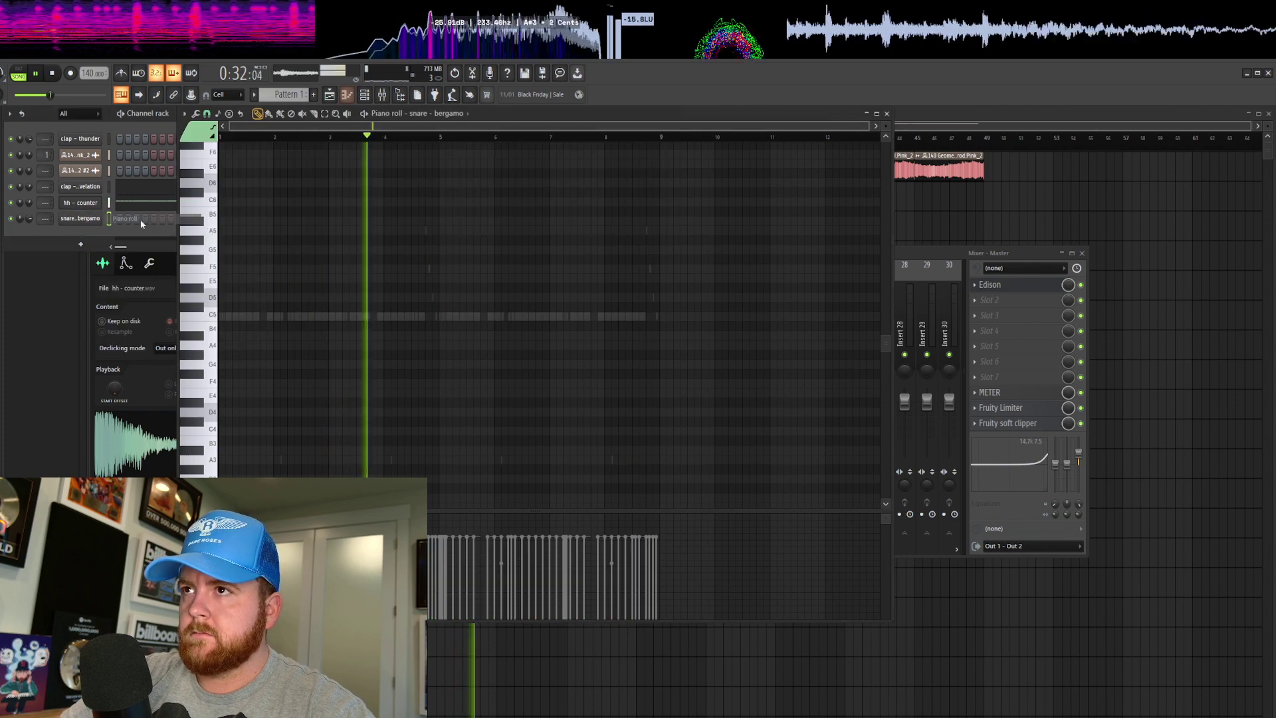
Place C5 snare hits on the second and fifth eighths of bar 2, and the second, fifth and eighth eighths of bar 4
key(space)
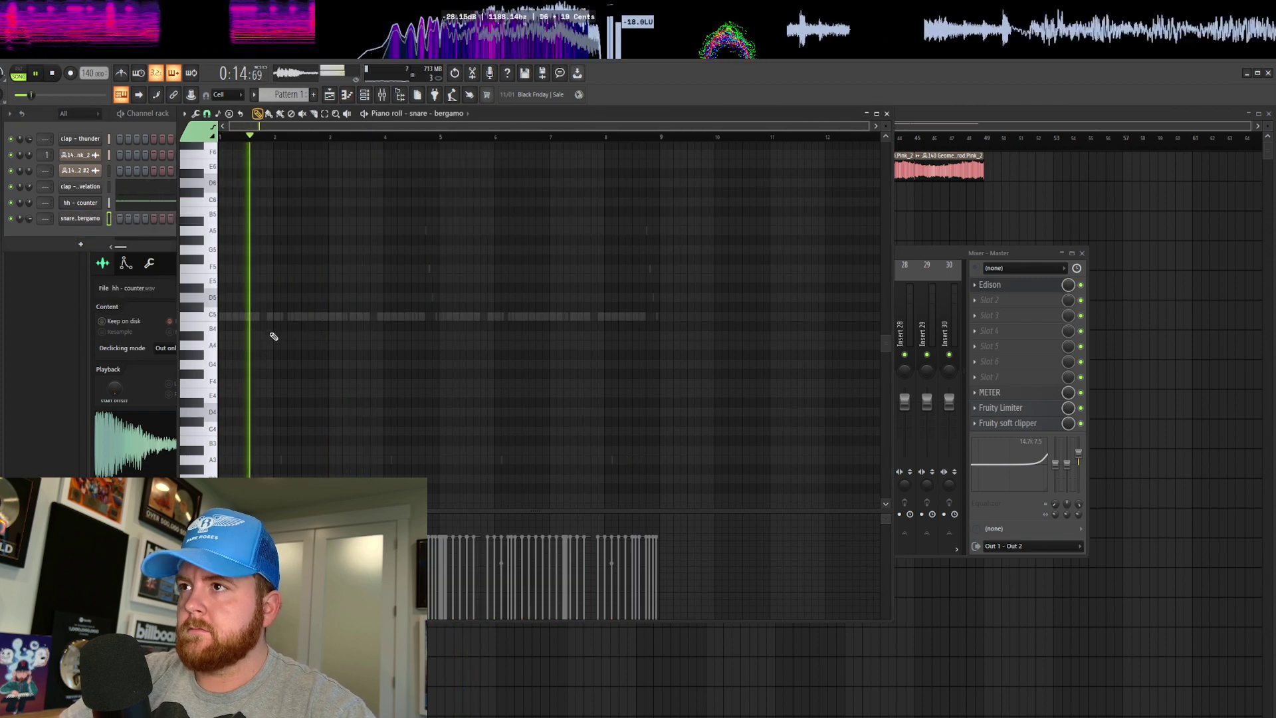
click(306, 318)
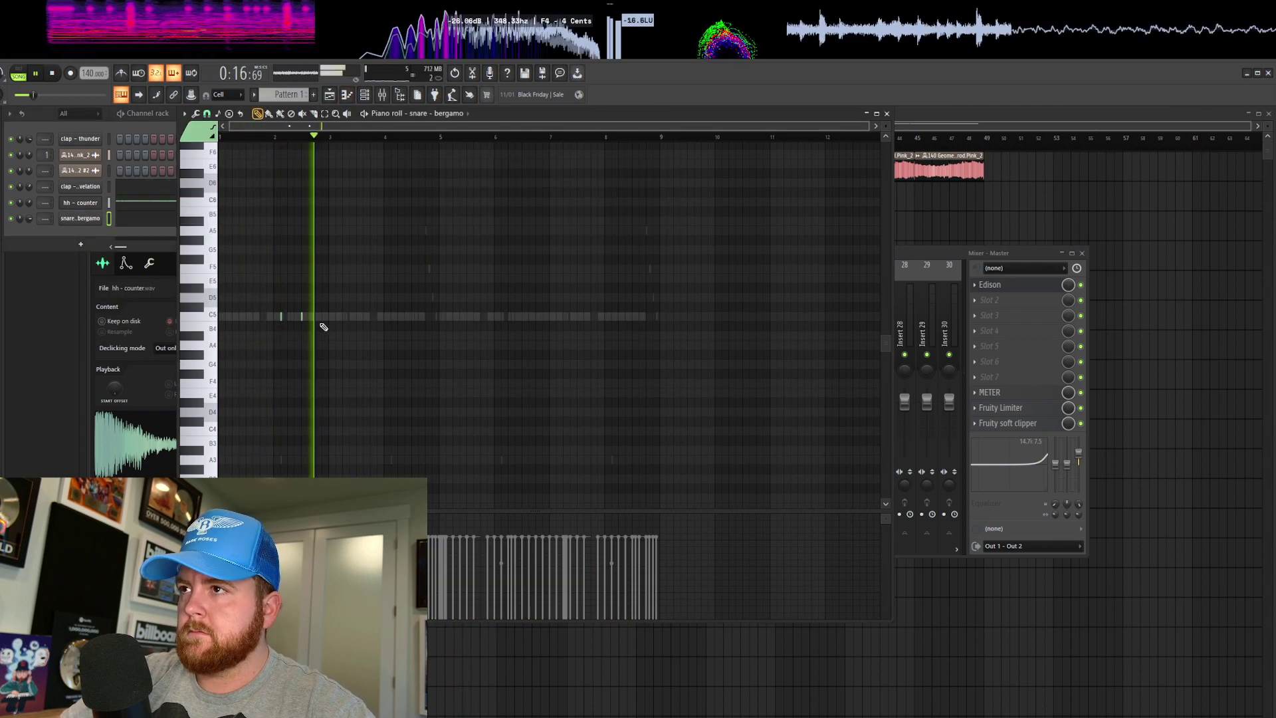
key(ctrl+a)
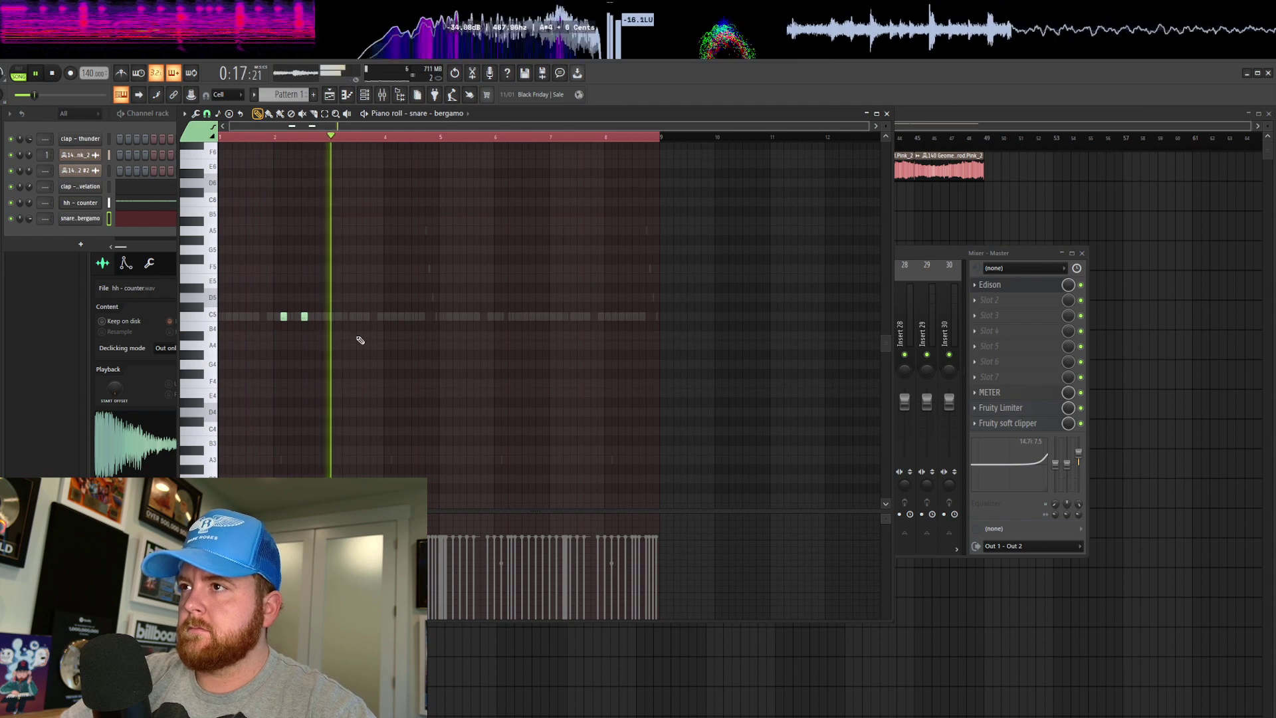
click(393, 317)
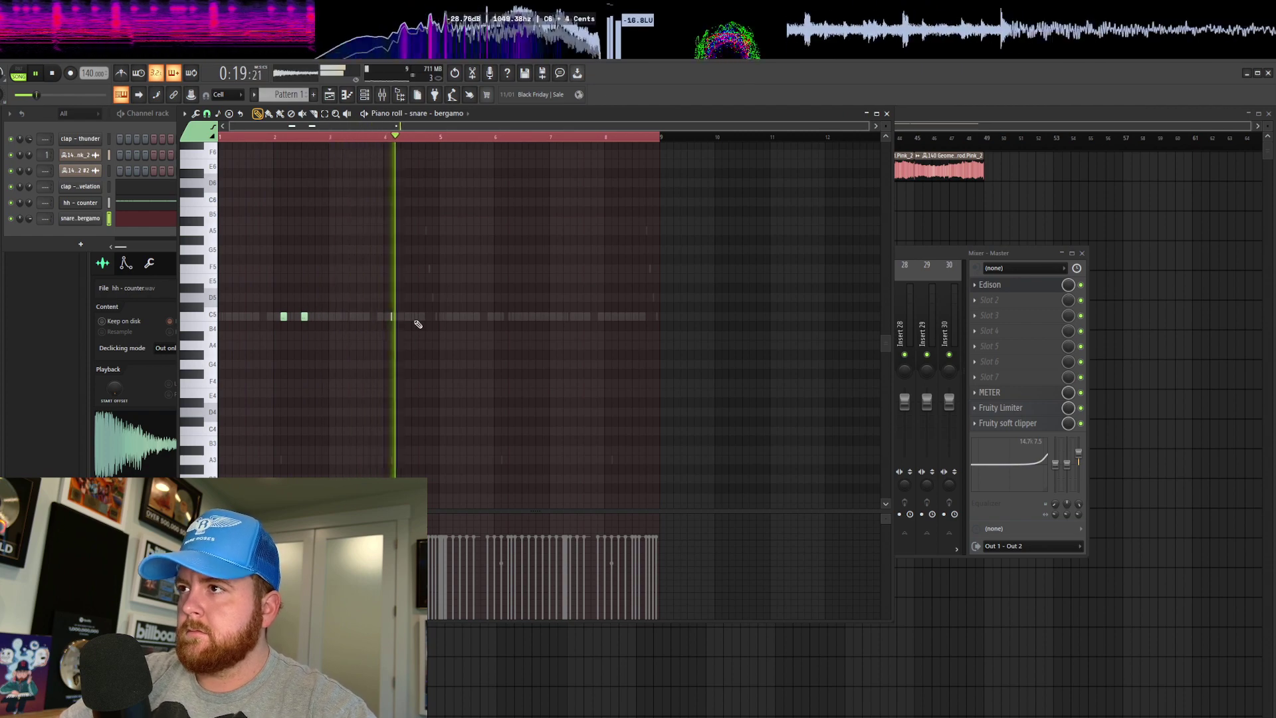
click(413, 317)
click(433, 317)
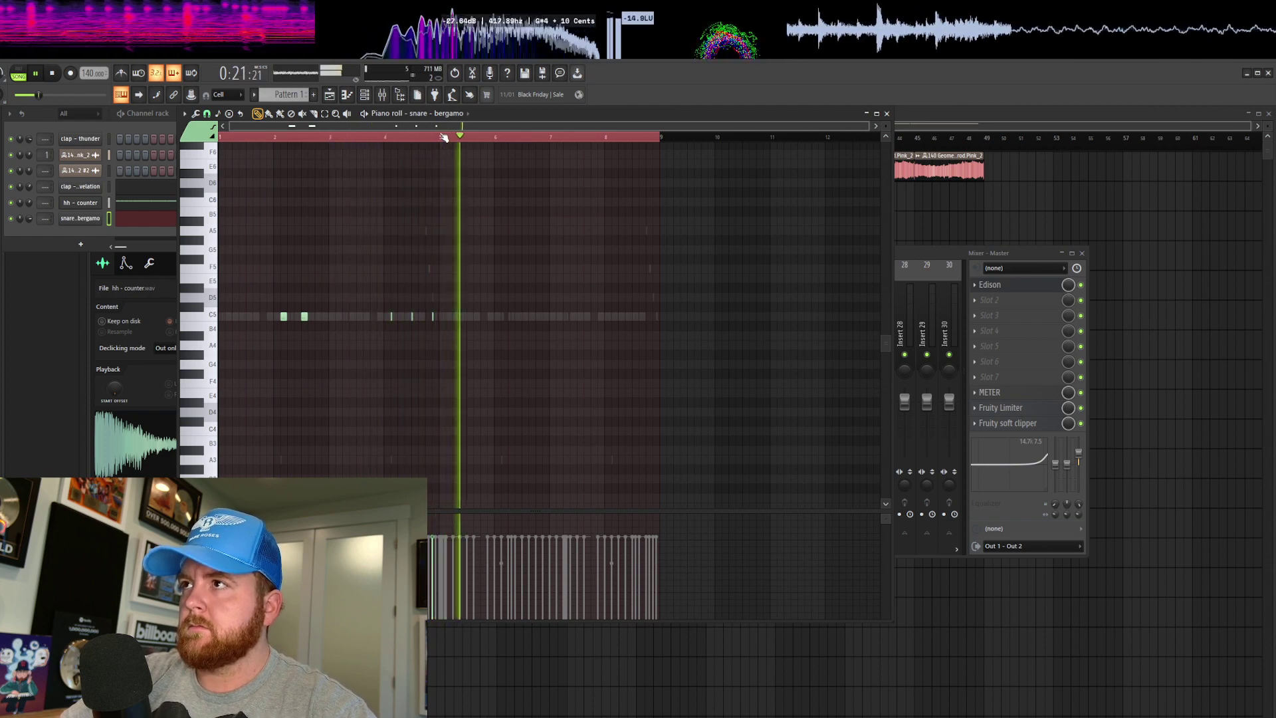
Duplicate the snare - bergamo pattern into bars 5 to 8 and lengthen the short hits to match the first two
key(ctrl+a)
key(ctrl+b)
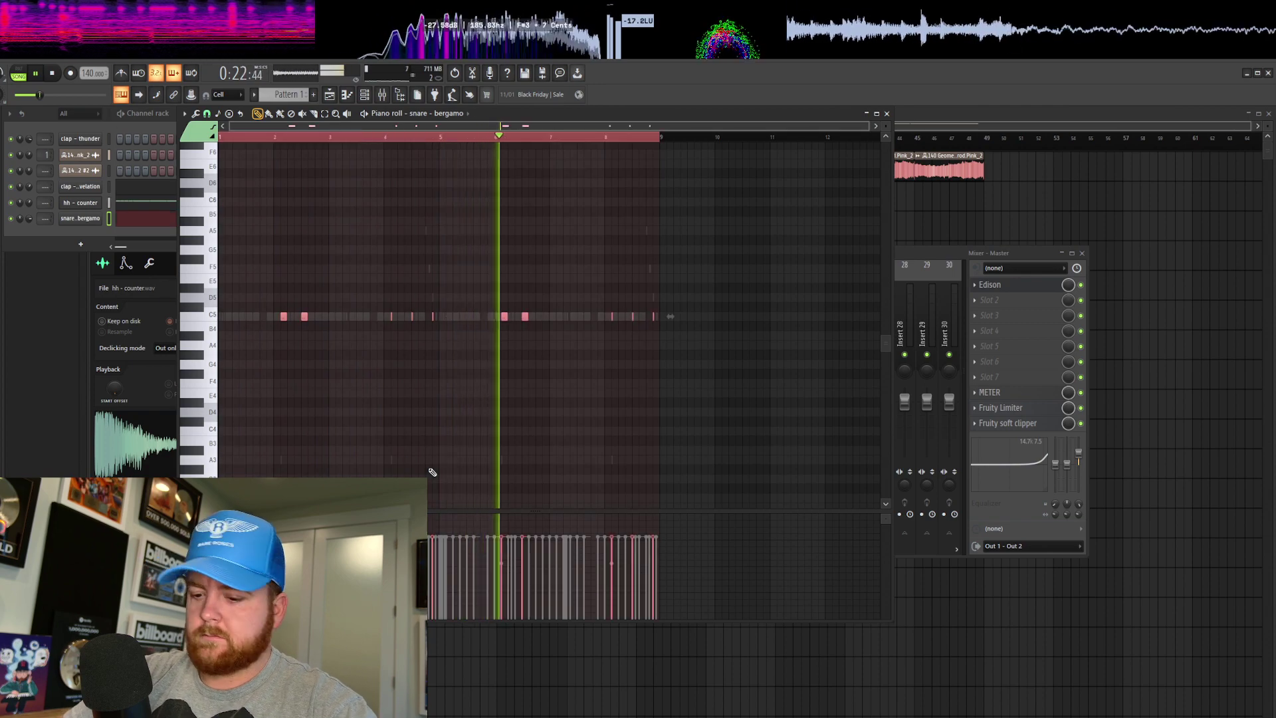
key(ctrl+d)
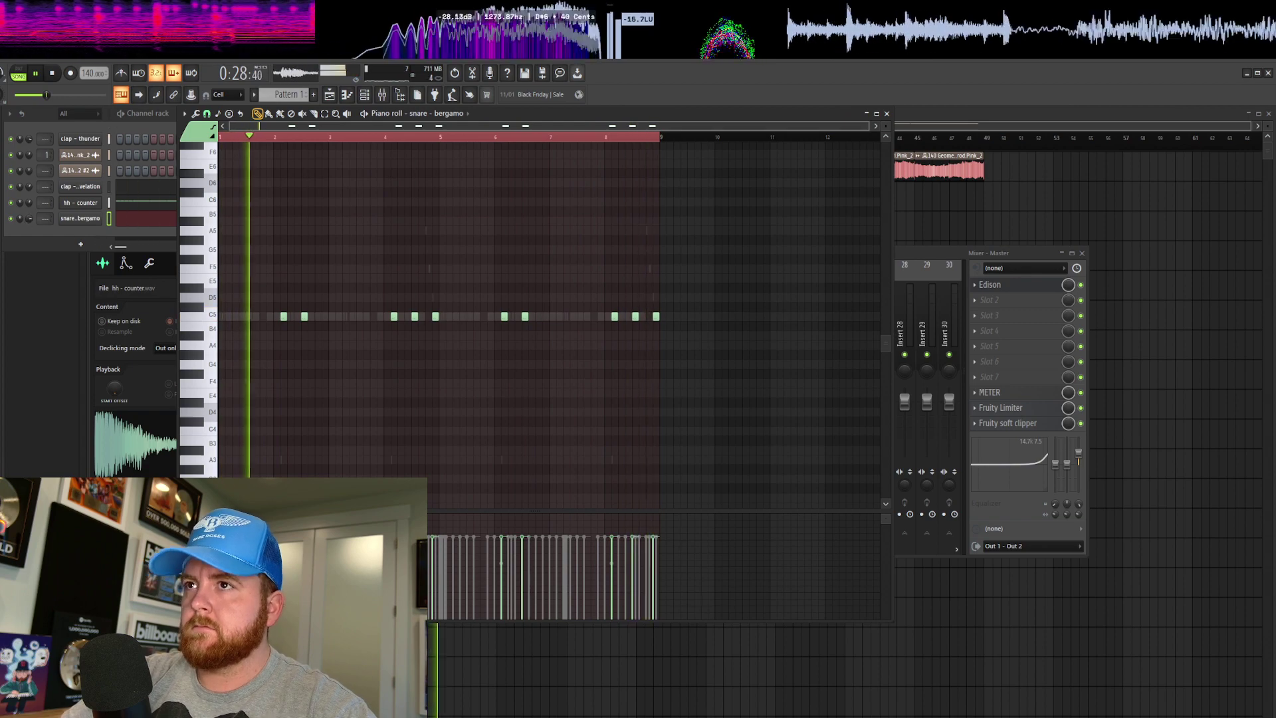
Add the snare - fix it sample as a new channel and open its piano roll
drag(4, 464, 120, 242)
key(F7)
key(space)
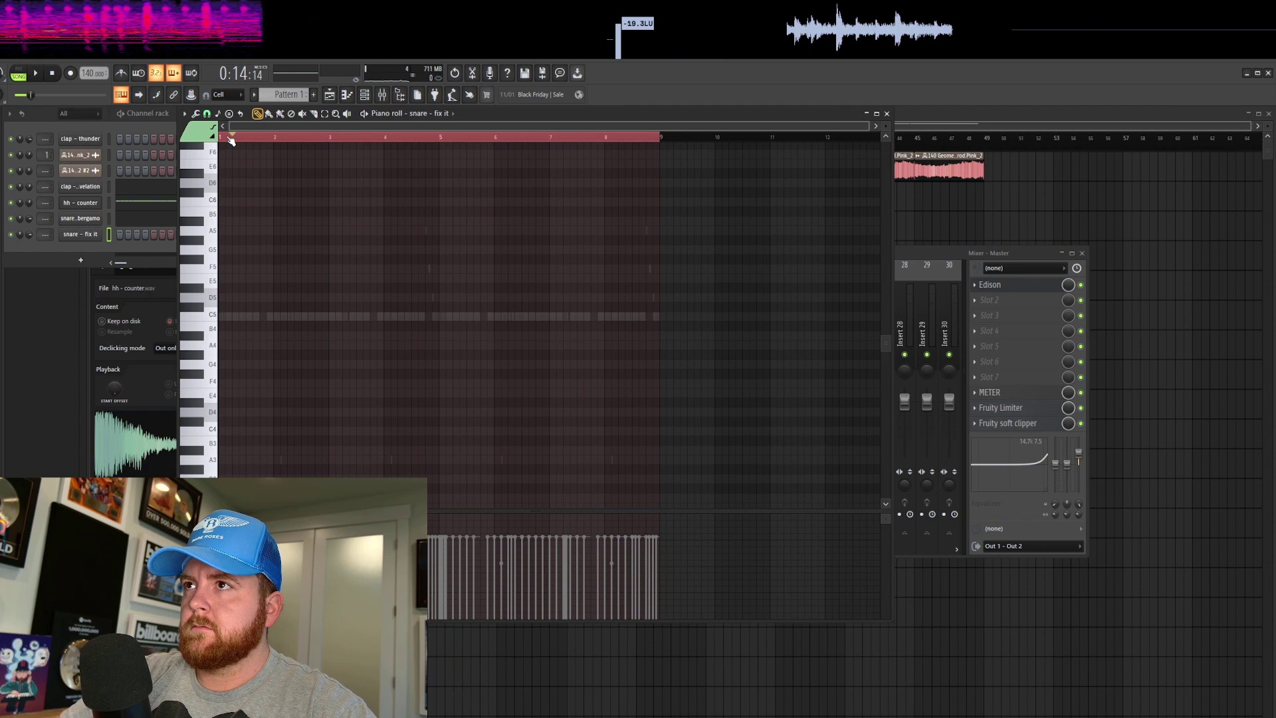
Place a C5 snare - fix it hit on the second eighth of bars 1 and 5, and lengthen both to an eighth
click(230, 138)
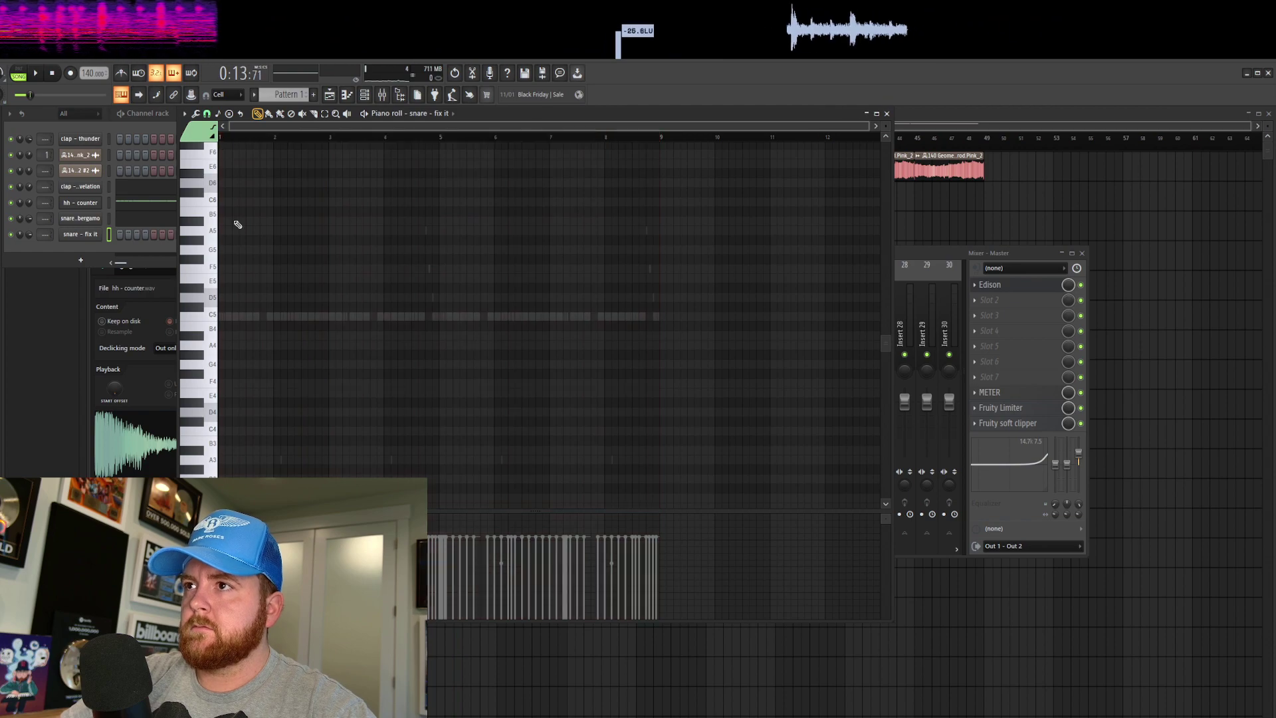
key(space)
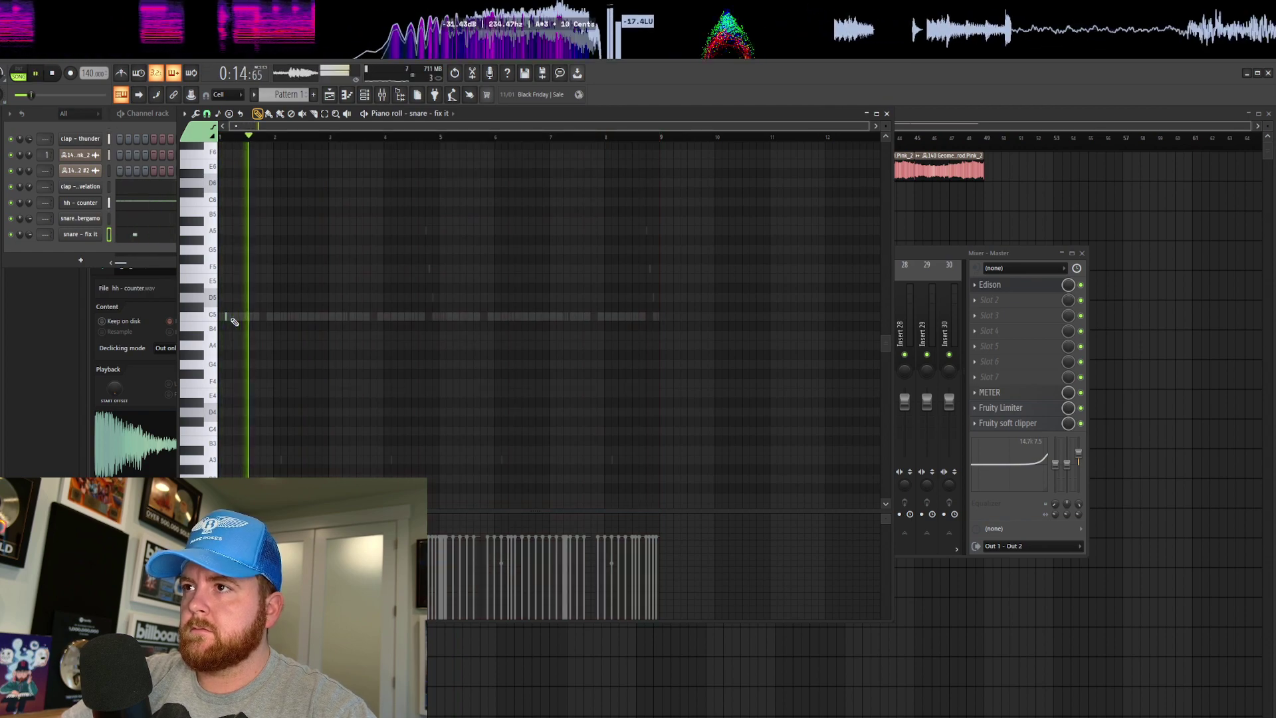
click(444, 315)
key(ctrl+a)
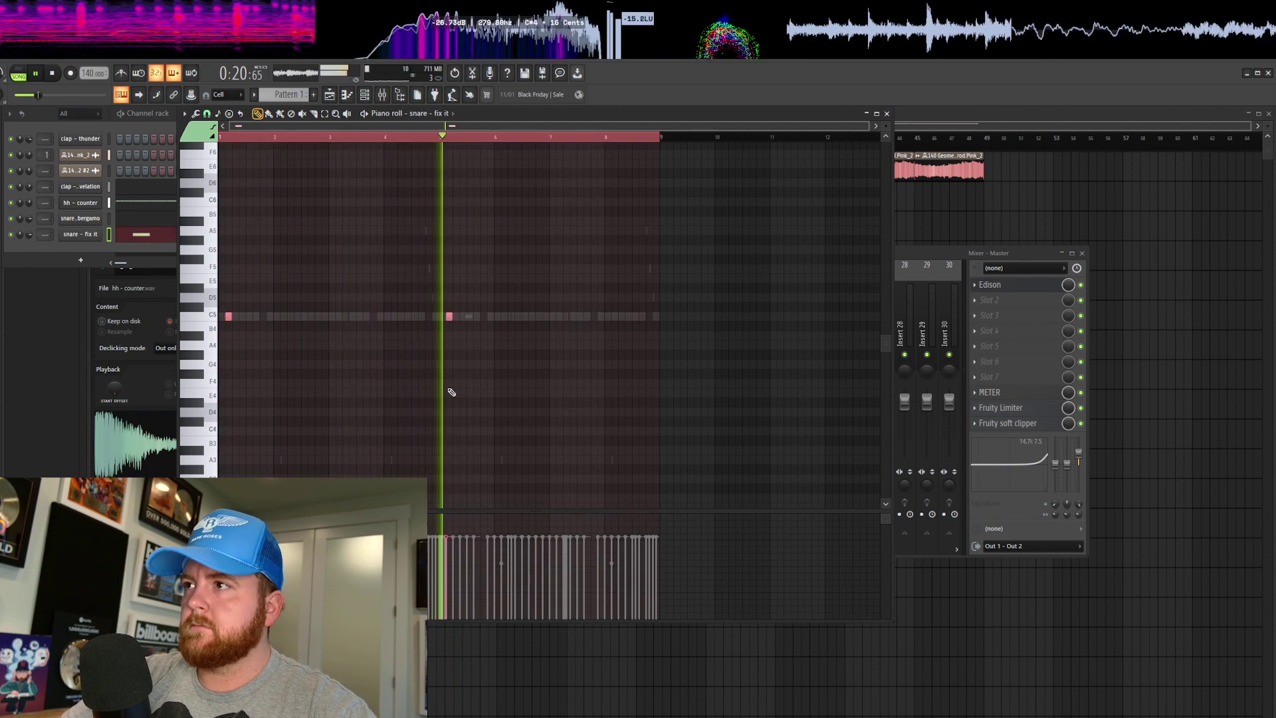
key(ctrl+d)
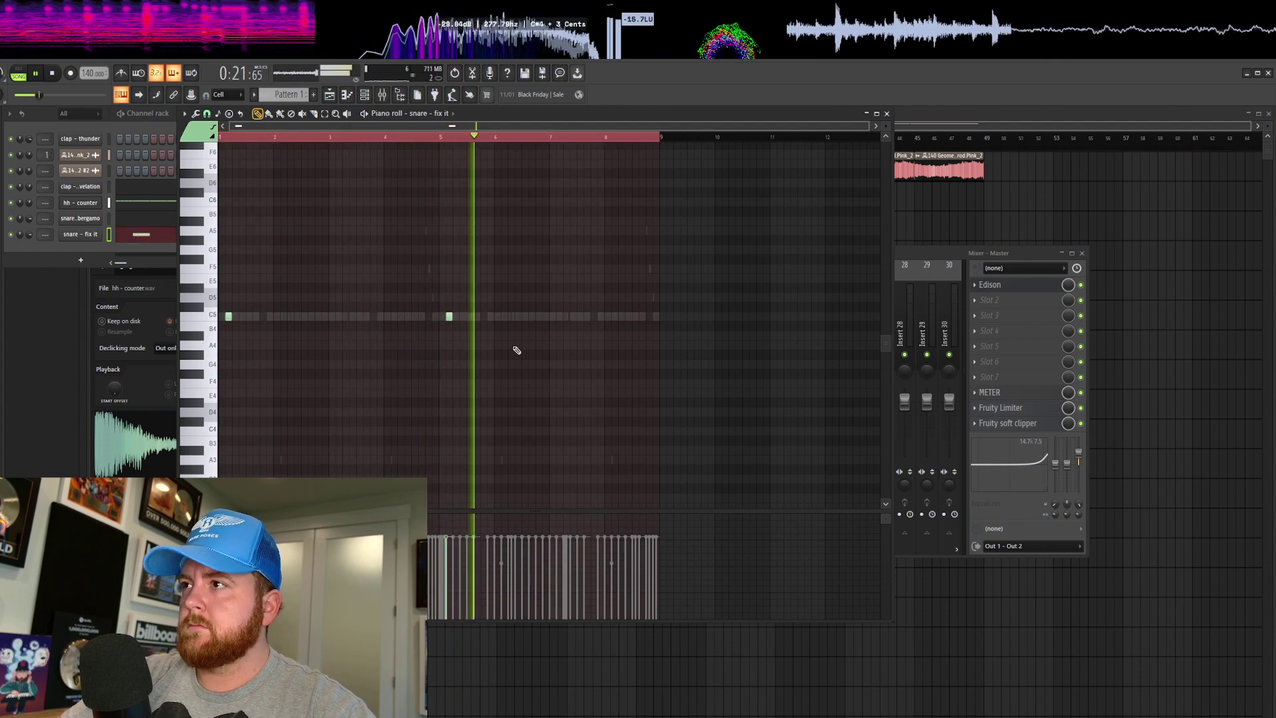
Add two F5 hits followed by two D5 hits to the snare - fix it pattern in the second half of bar 8
ctrl+scroll(662, 331, up, 2)
ctrl+scroll(663, 331, up, 2)
click(642, 297)
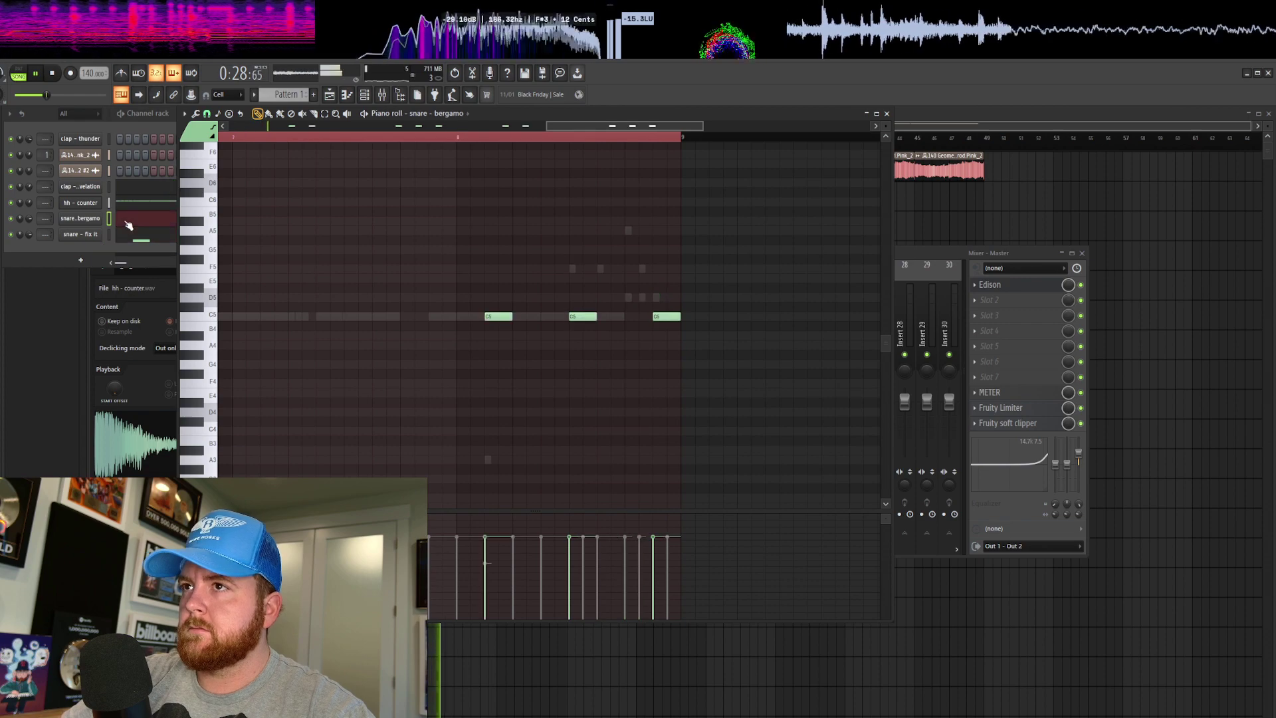
Add the perc - blast sample as a new channel with C5 hits at the start of bars 1 and 5
click(40, 253)
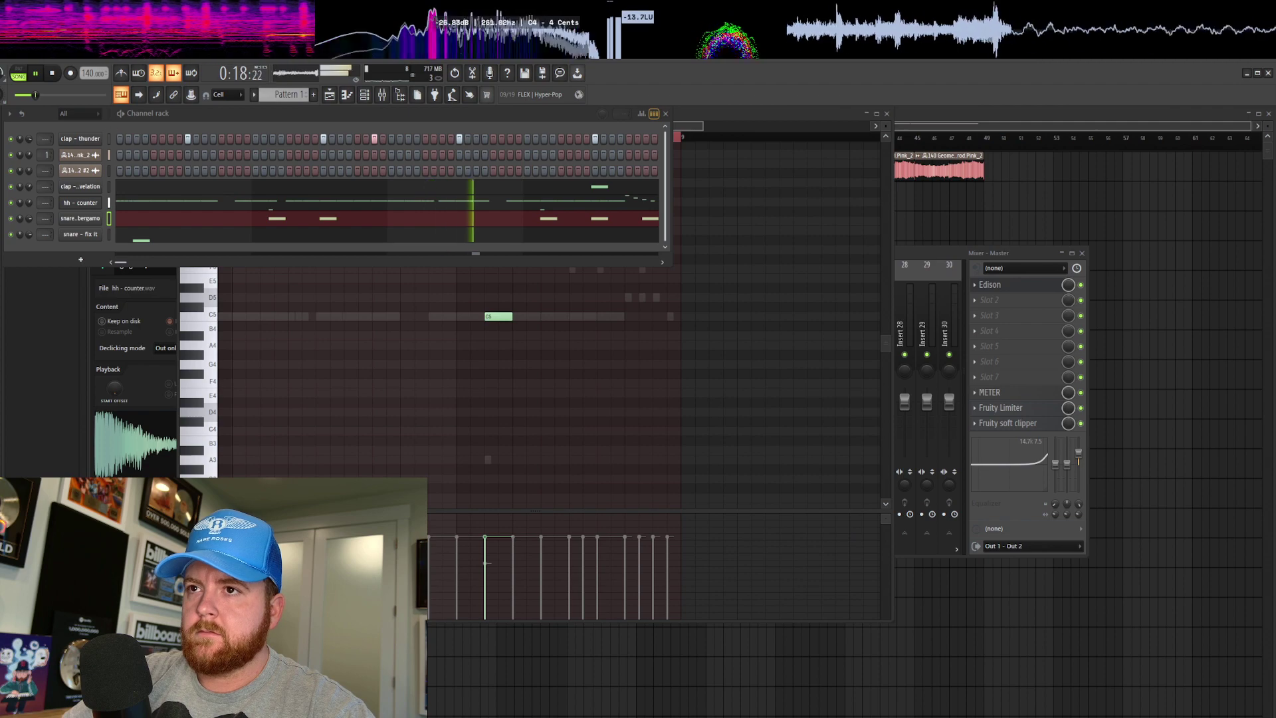
drag(81, 246, 103, 251)
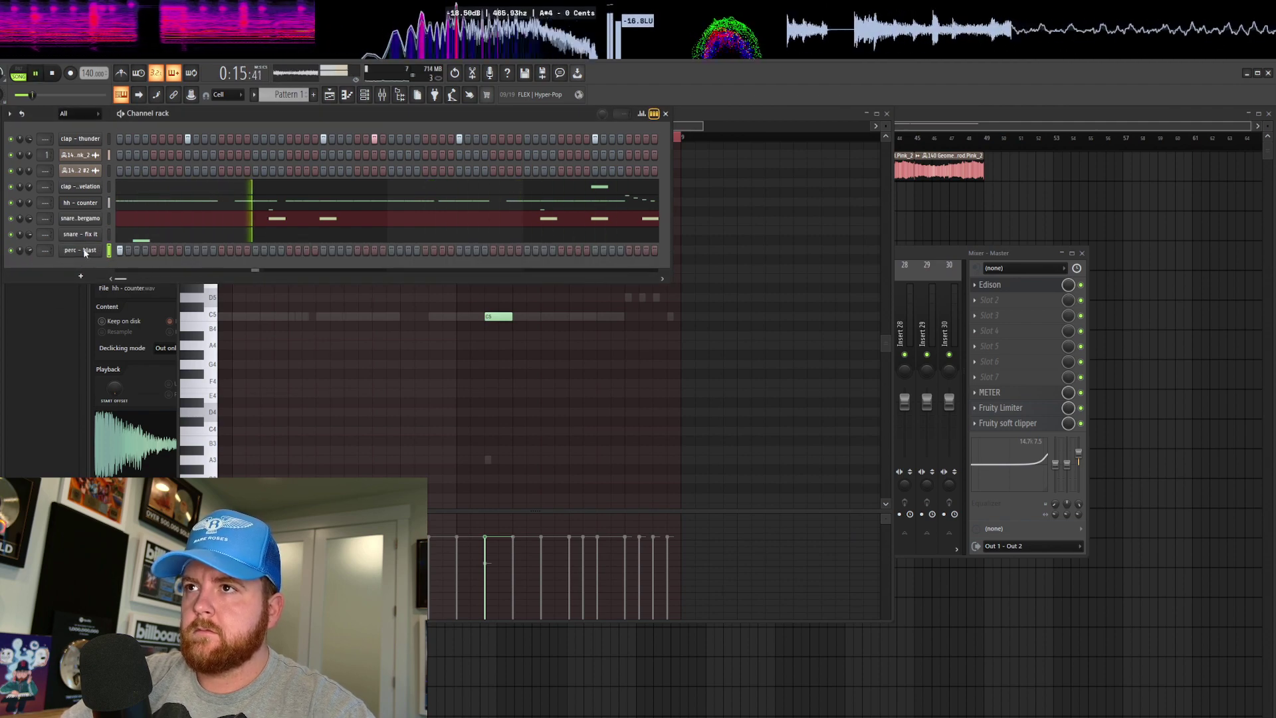
right_click(84, 252)
click(101, 259)
scroll(313, 373, down, 5)
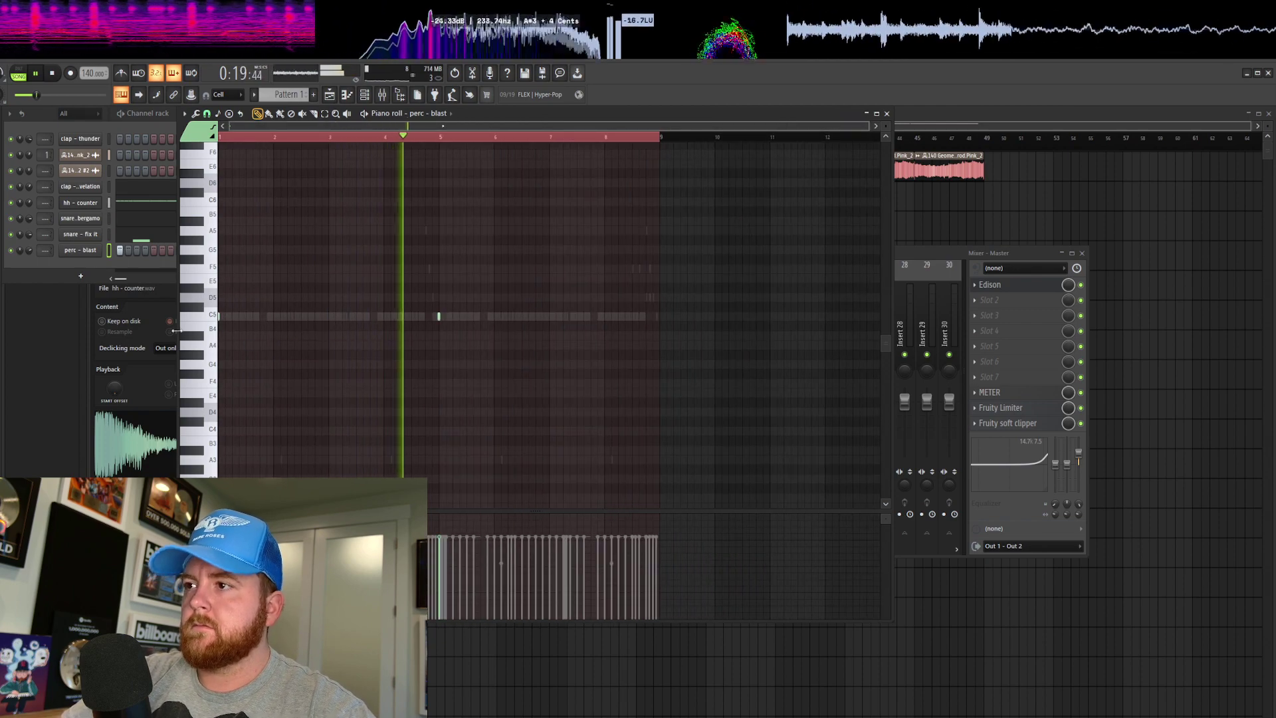
key(space)
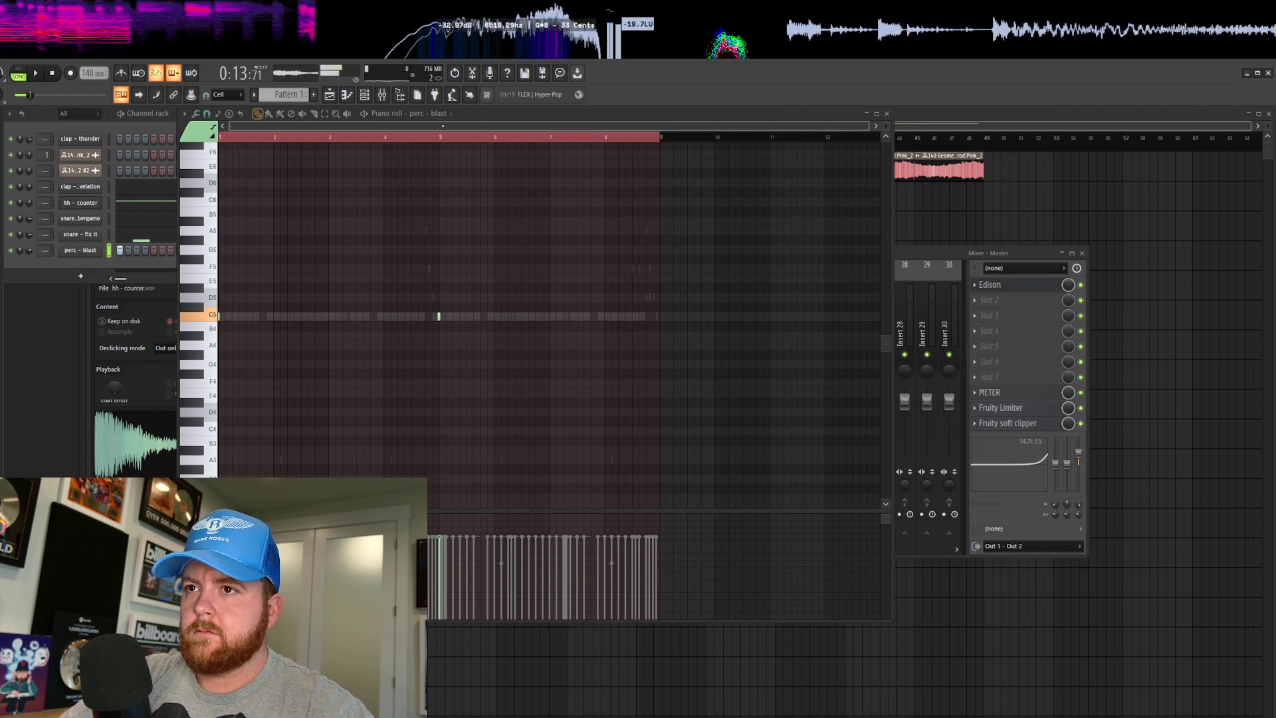
Add the oh - imposter sample as a new channel with open-hat hits on beats 1 and 4 of bar 1
click(98, 266)
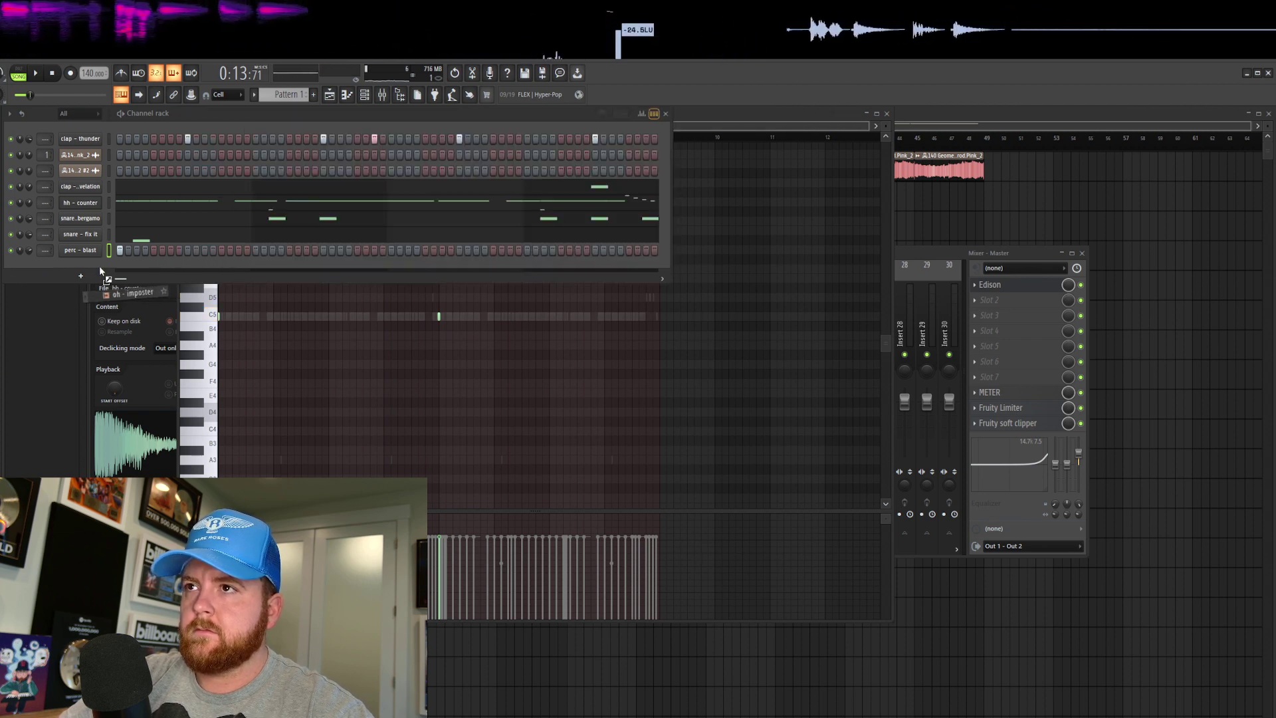
key(space)
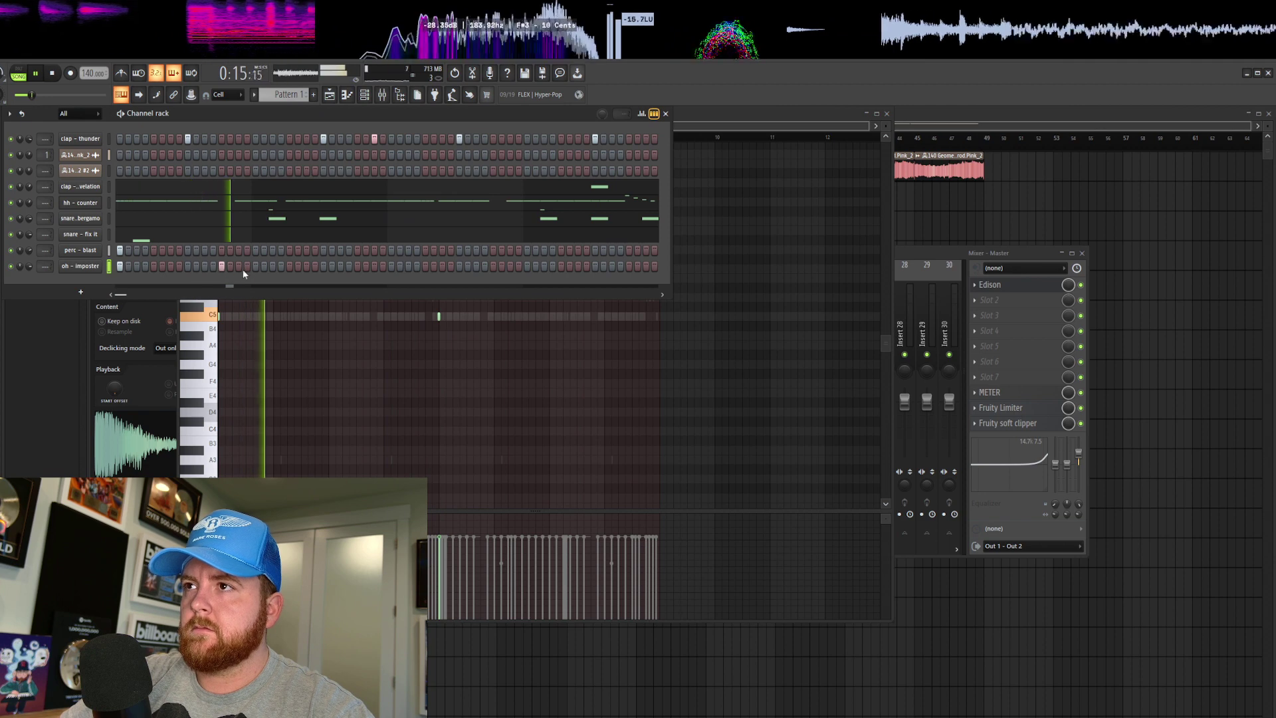
click(76, 265)
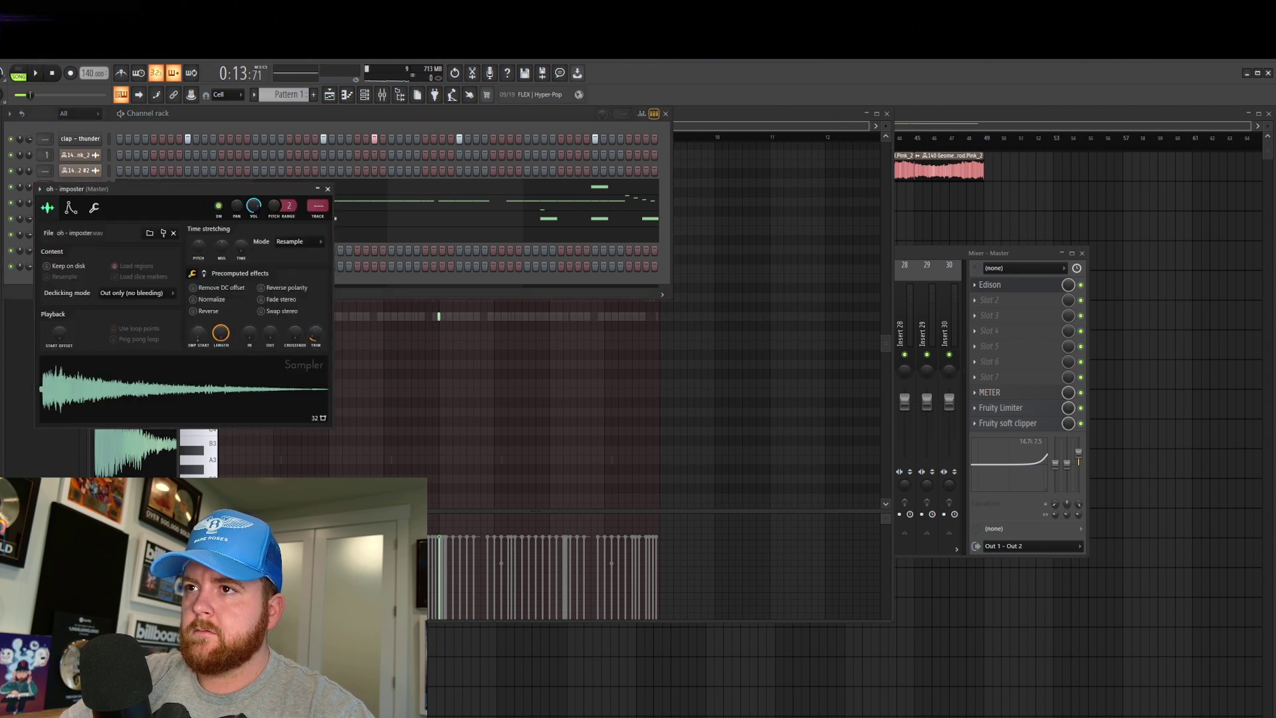
click(232, 125)
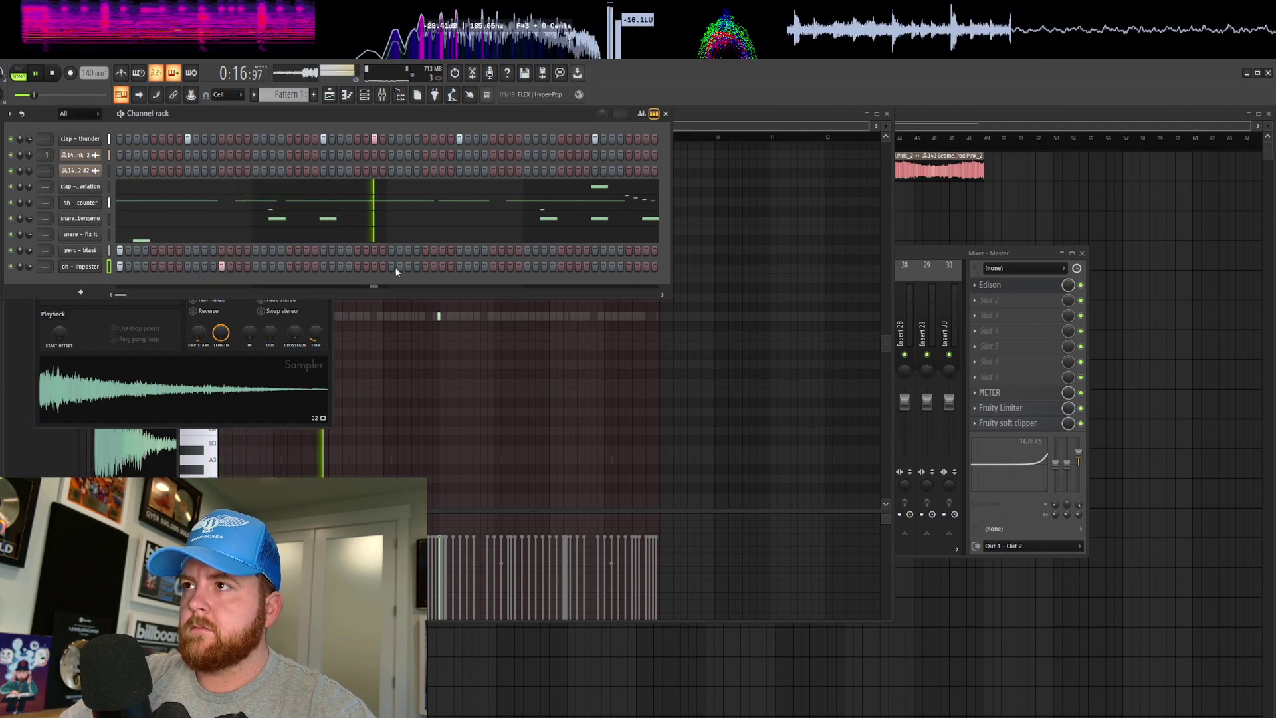
Add oh - imposter hits on beats 1 and 4 of bar 3 and duplicate the four-bar pattern into bars 5 to 8
right_click(91, 269)
click(116, 268)
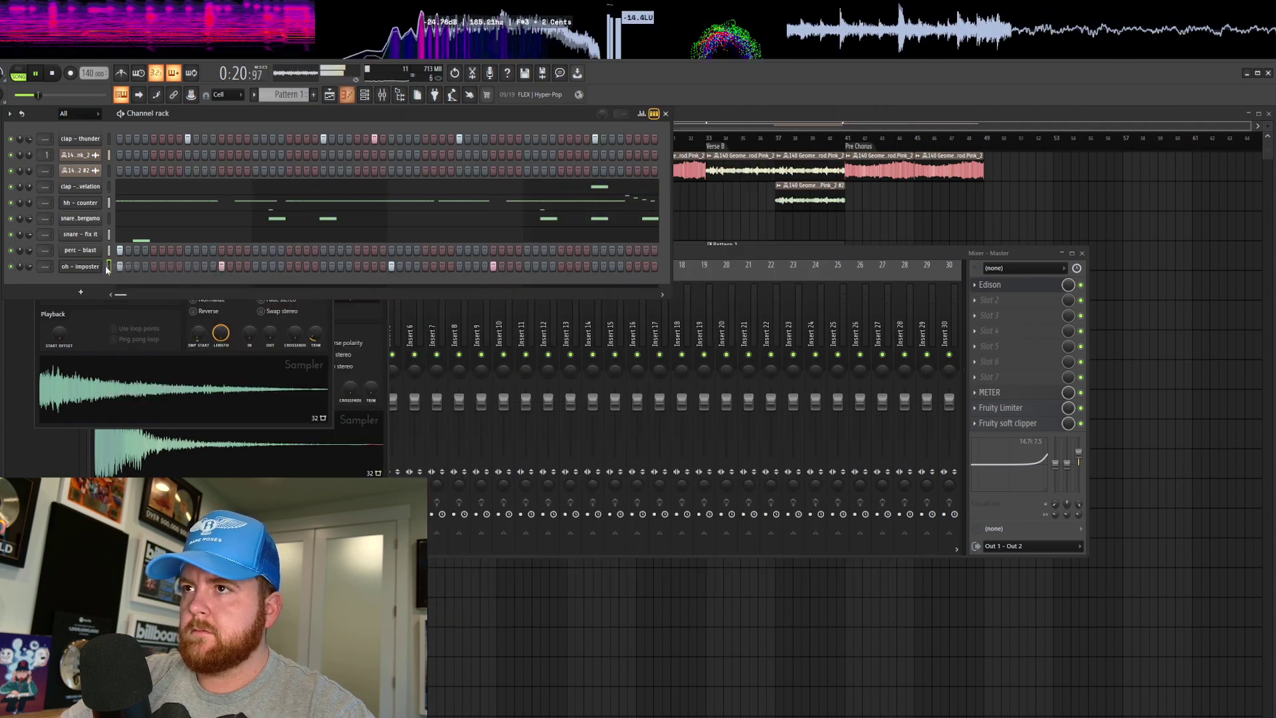
right_click(93, 269)
click(116, 268)
drag(441, 137, 221, 137)
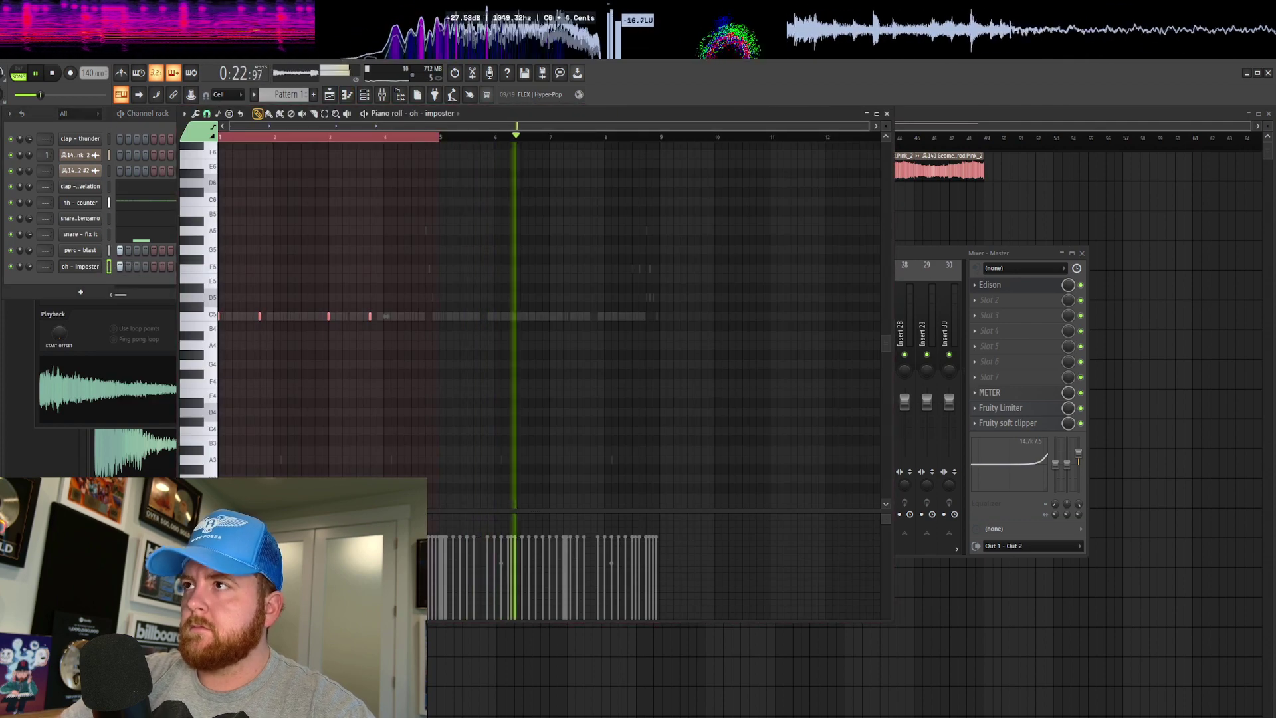
key(ctrl+b)
Add the gucci open-hat sample as a new channel with a hit at the start of bar 1, replacing the oh - imposter hit there
click(61, 276)
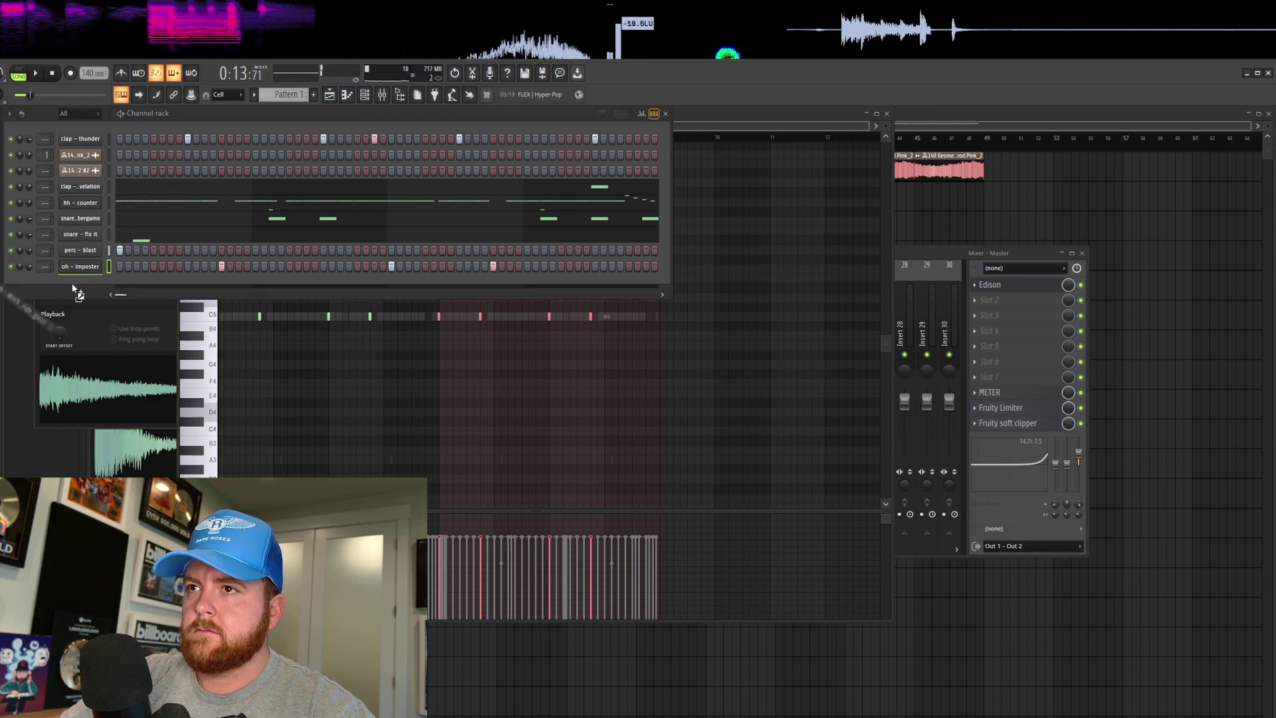
drag(75, 291, 114, 284)
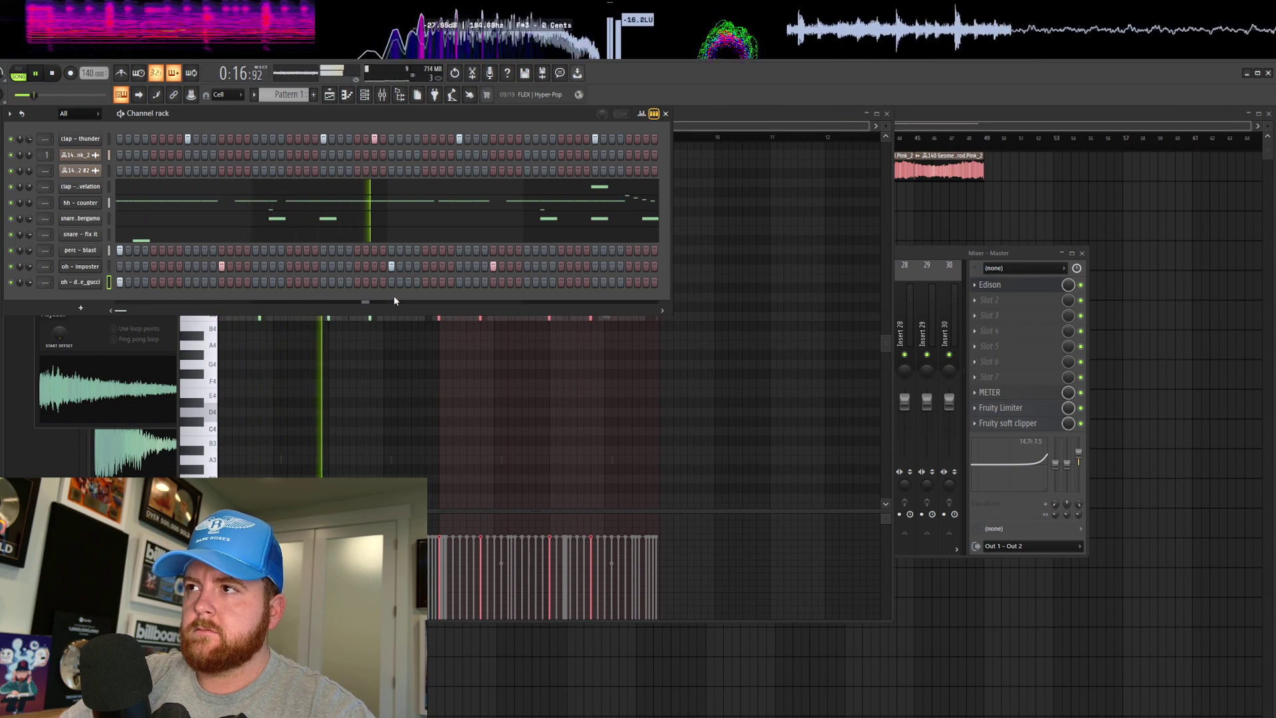
right_click(100, 264)
click(129, 267)
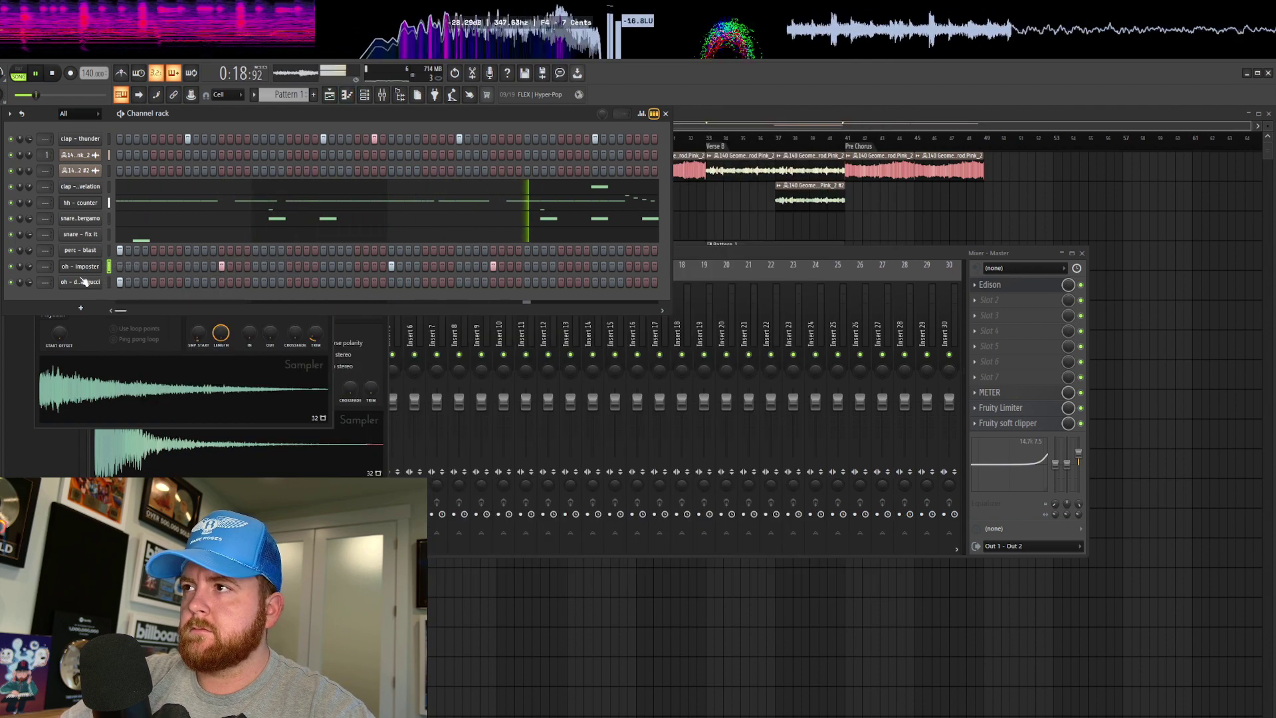
right_click(99, 264)
click(125, 268)
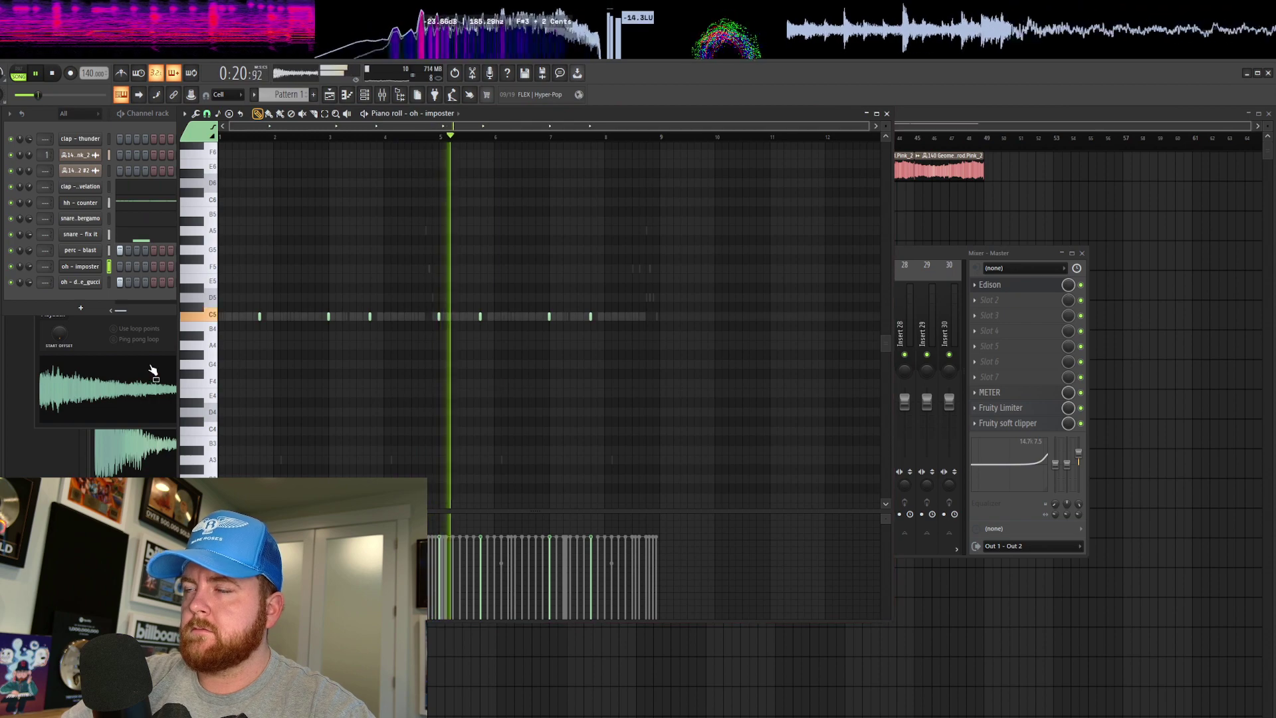
click(85, 297)
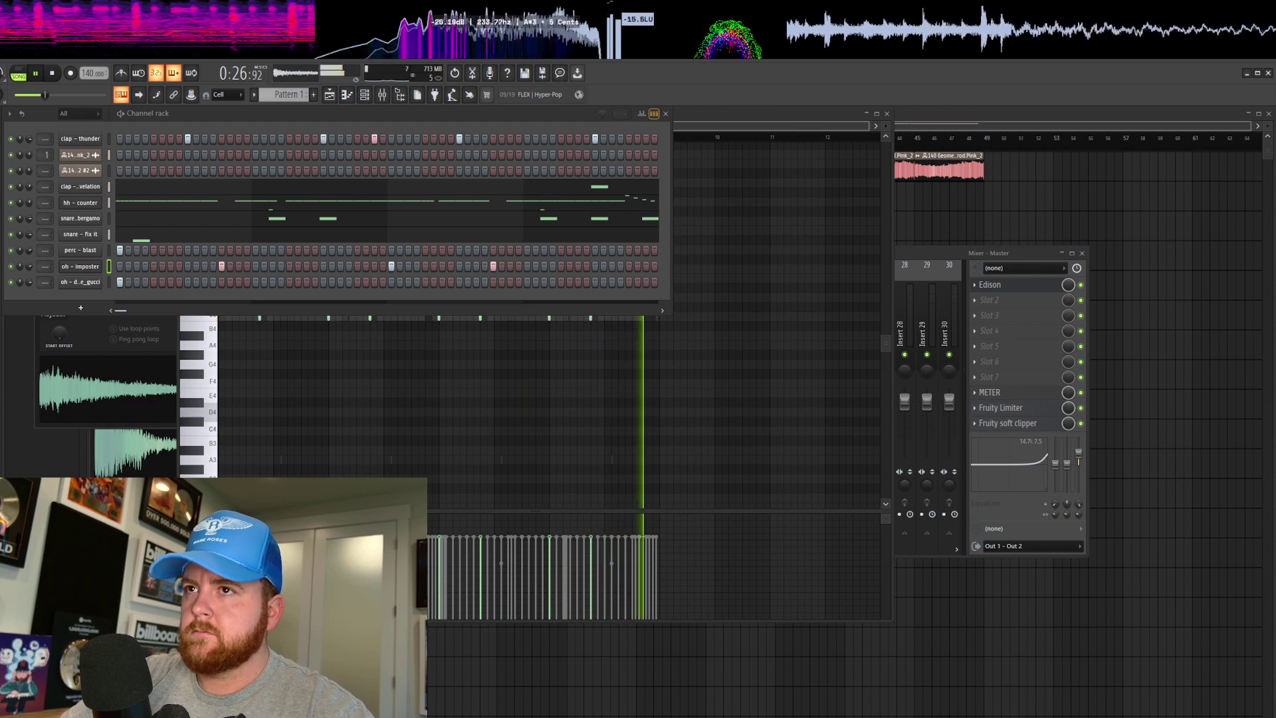
key(space)
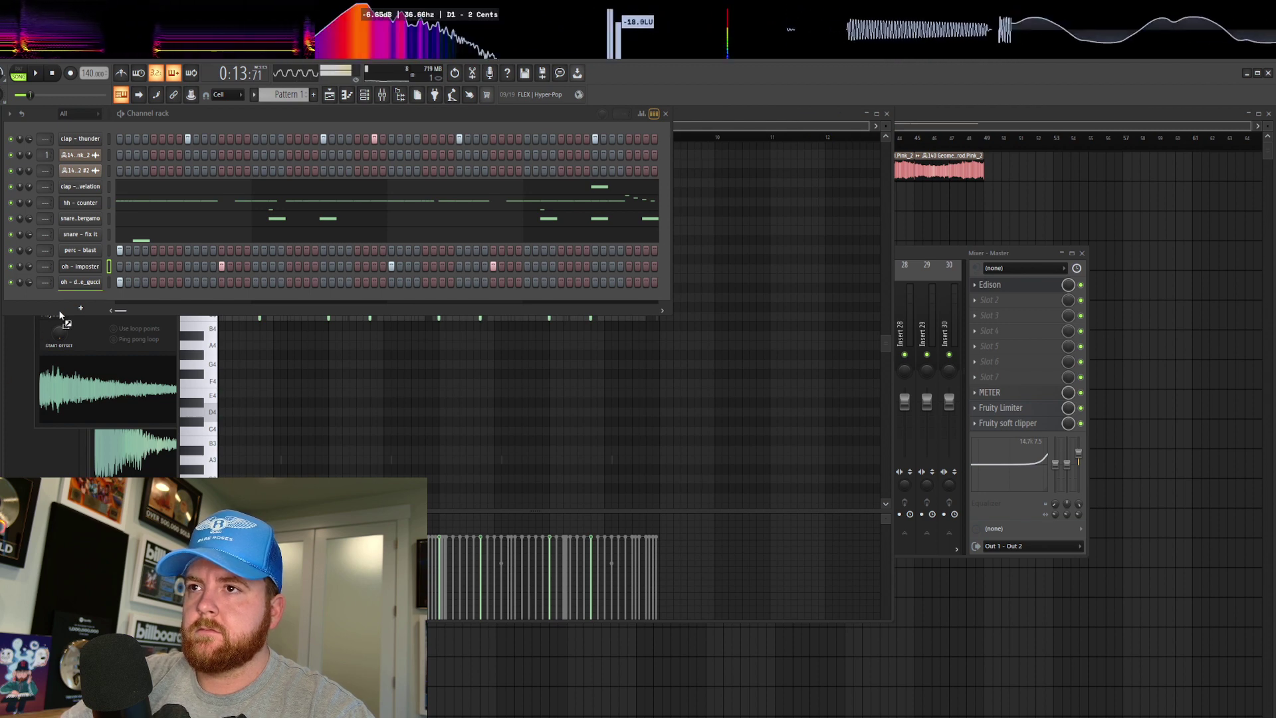
Add the 808 - MAFIA sample as a new channel and place a note at the start of bar 1 in its piano roll
drag(91, 302, 125, 303)
right_click(115, 299)
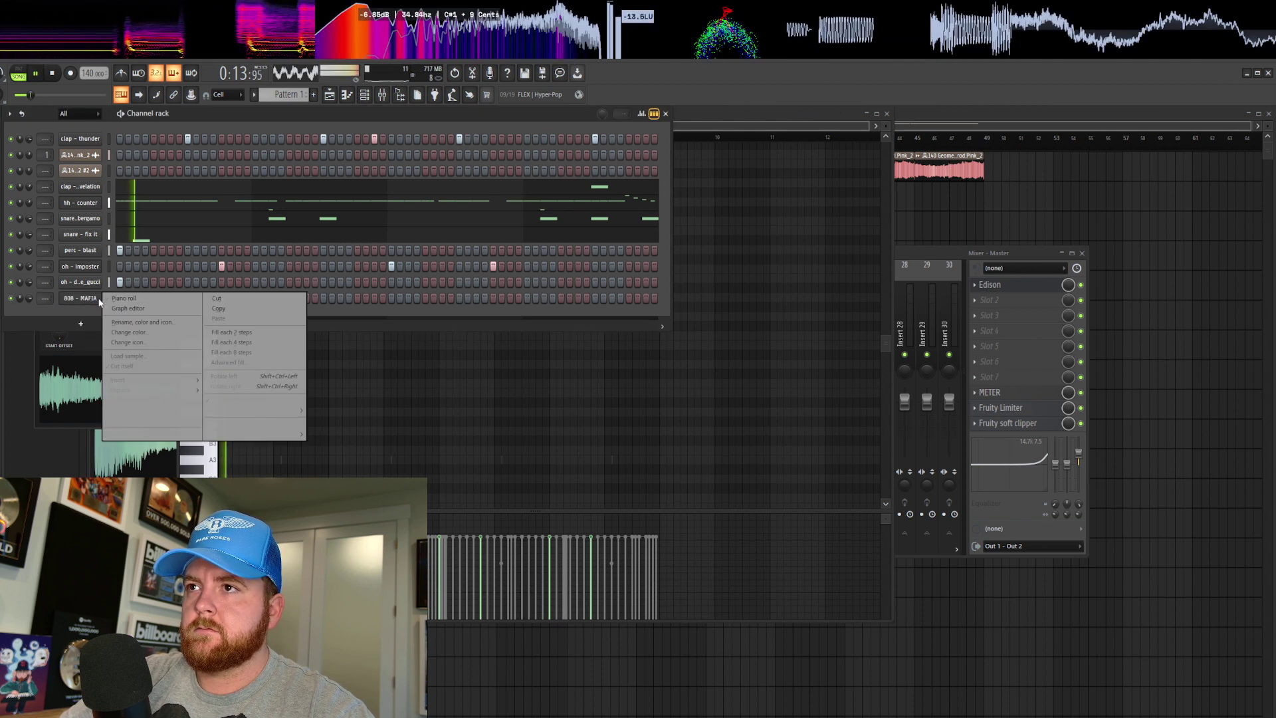
click(116, 302)
key(shift+Down)
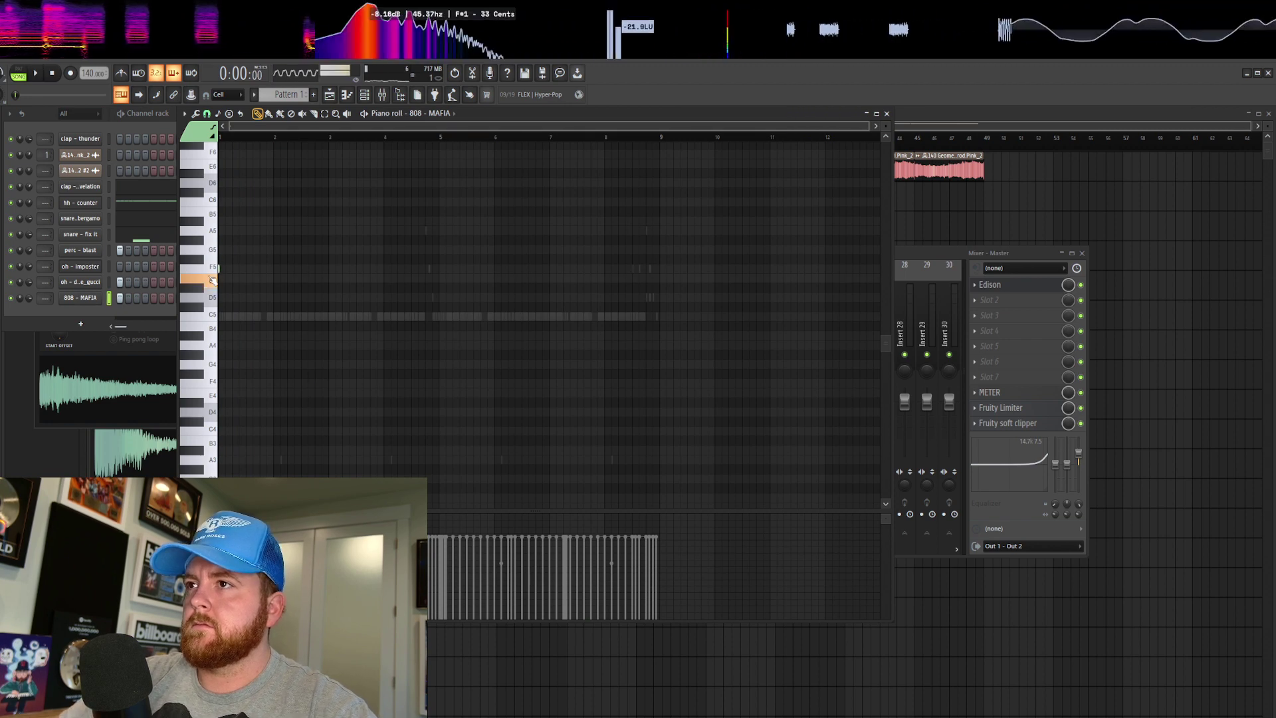
Check the 808 - MAFIA channel's miscellaneous, envelope and sample settings
click(97, 299)
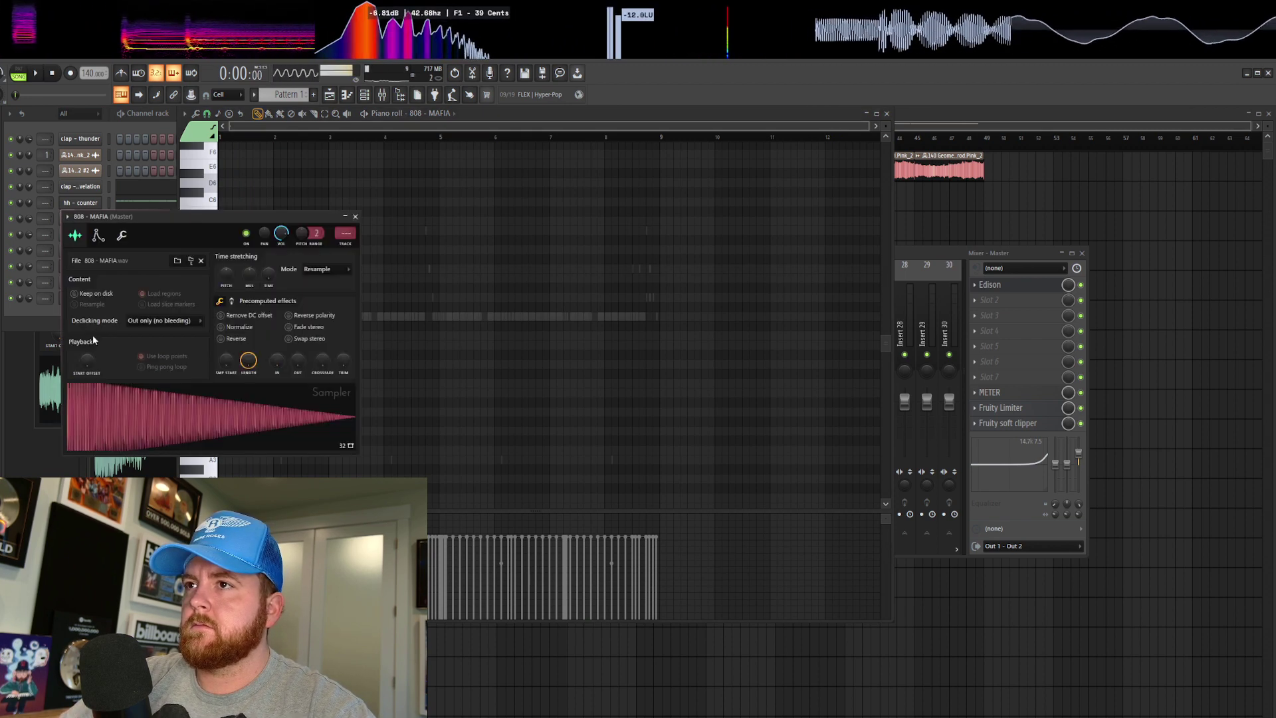
click(122, 236)
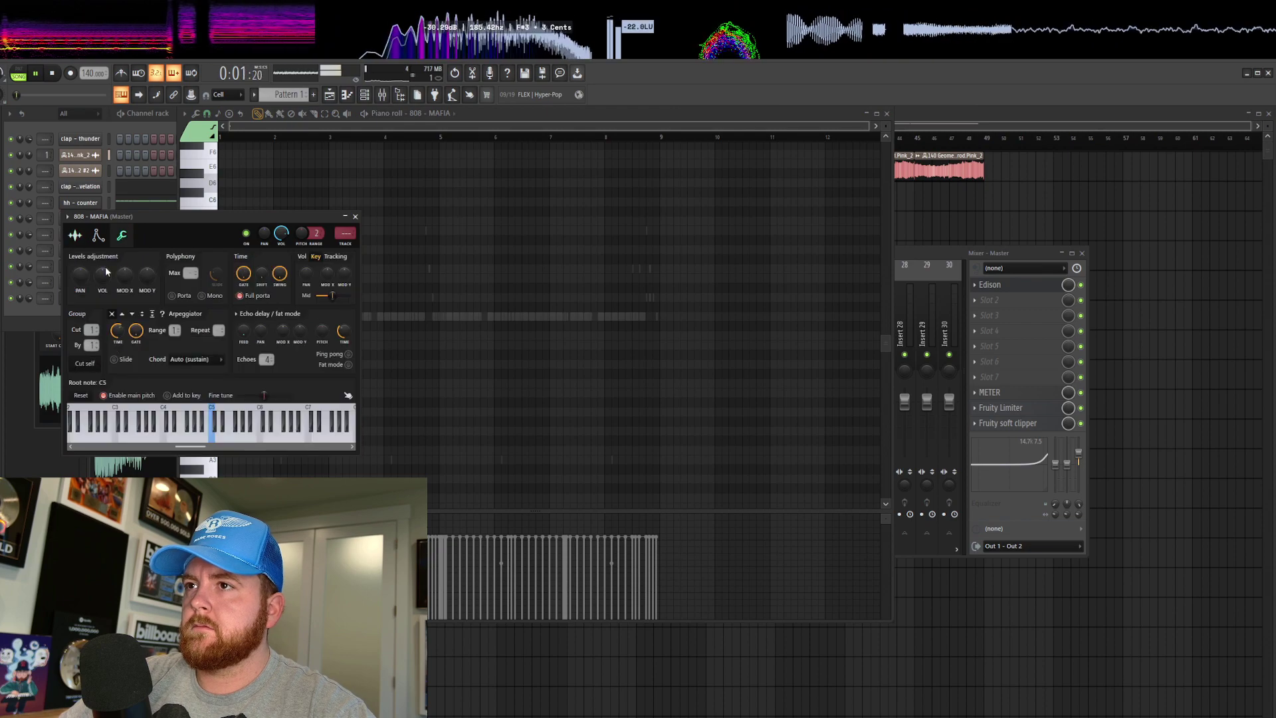
click(98, 235)
click(75, 235)
click(345, 217)
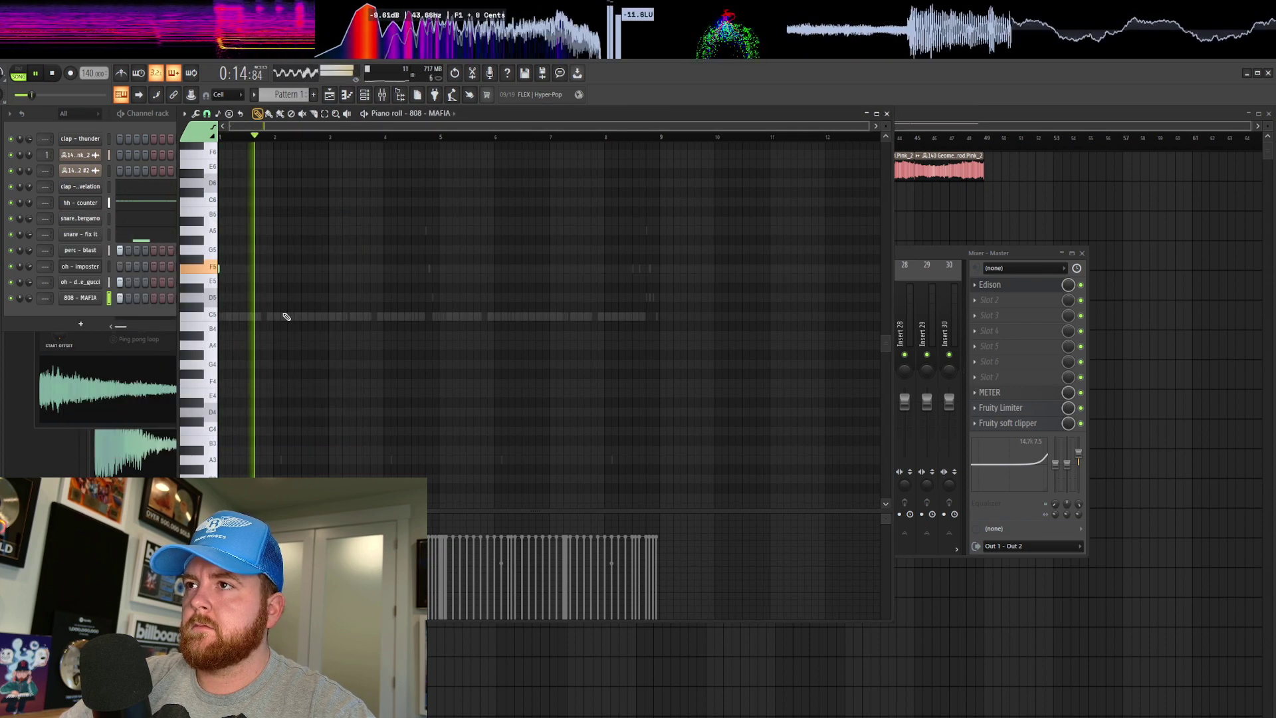
Place 808 notes on F#5 at the start of bar 1 and twice in bar 2, plus an A#4 note at the start of bar 3
key(space)
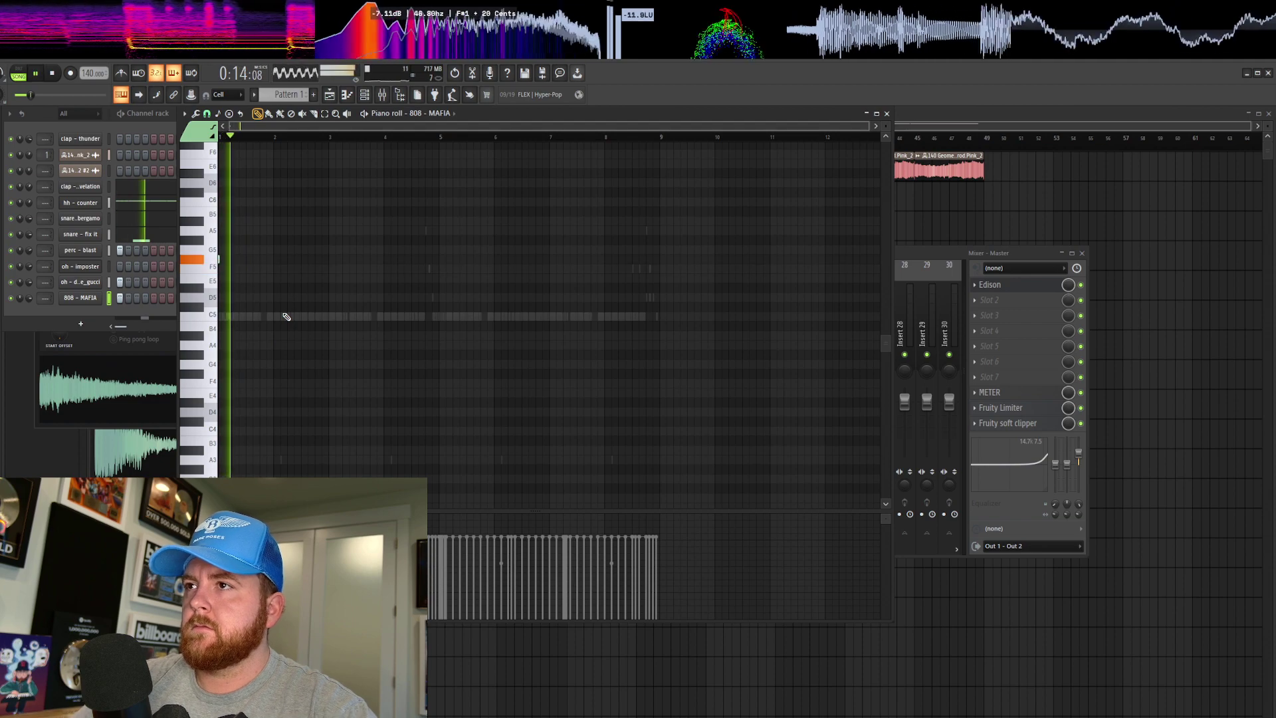
click(289, 259)
click(309, 260)
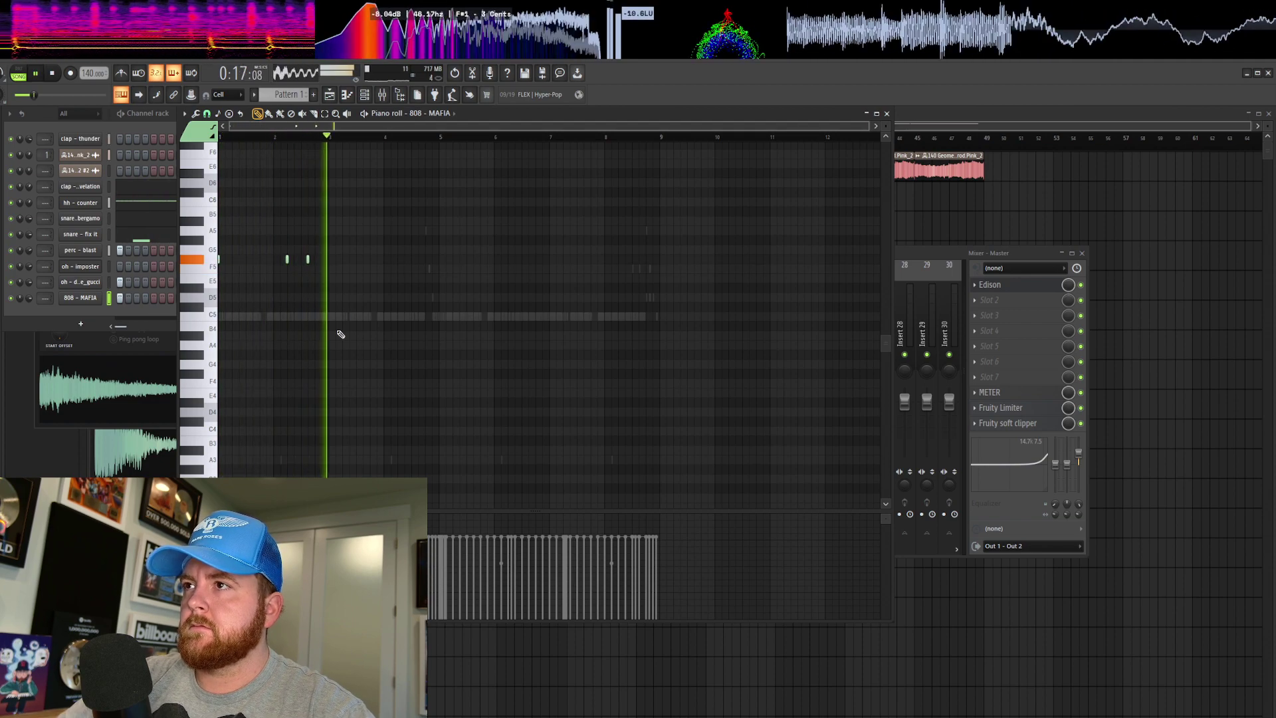
Enable the volume envelope on the 808 - MAFIA channel and reduce its attack to the minimum
click(82, 299)
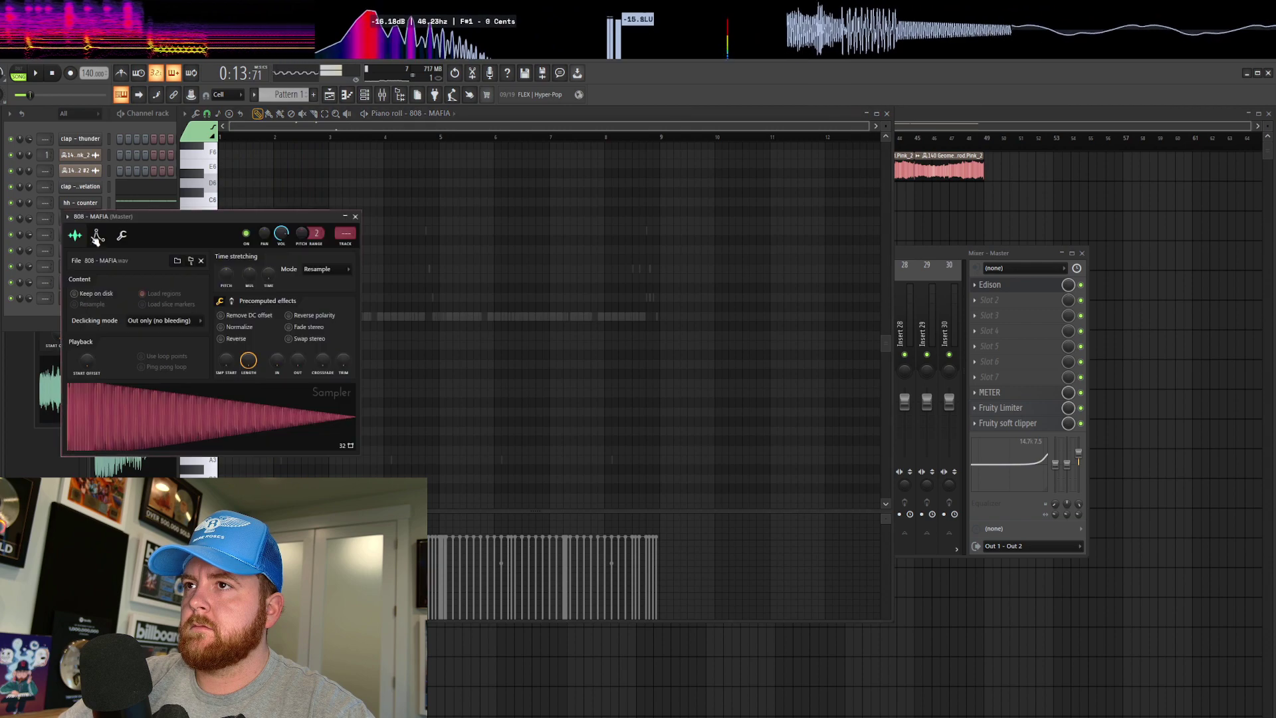
click(98, 235)
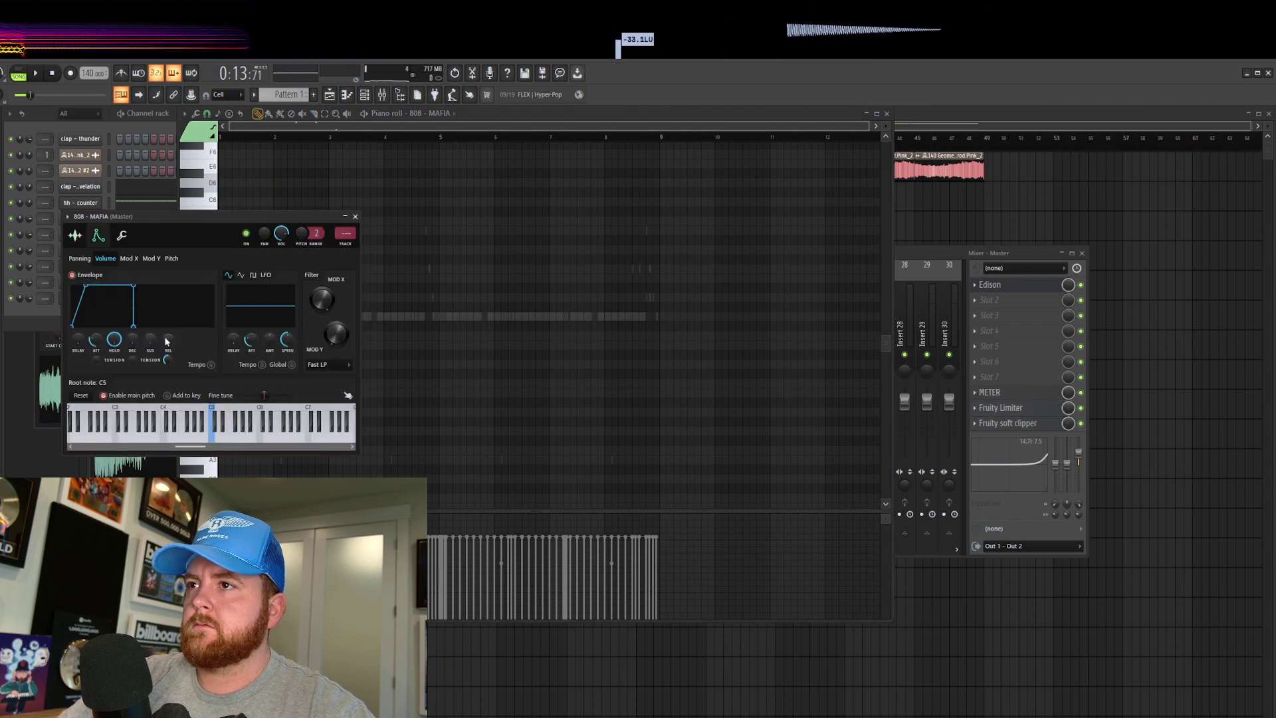
click(448, 134)
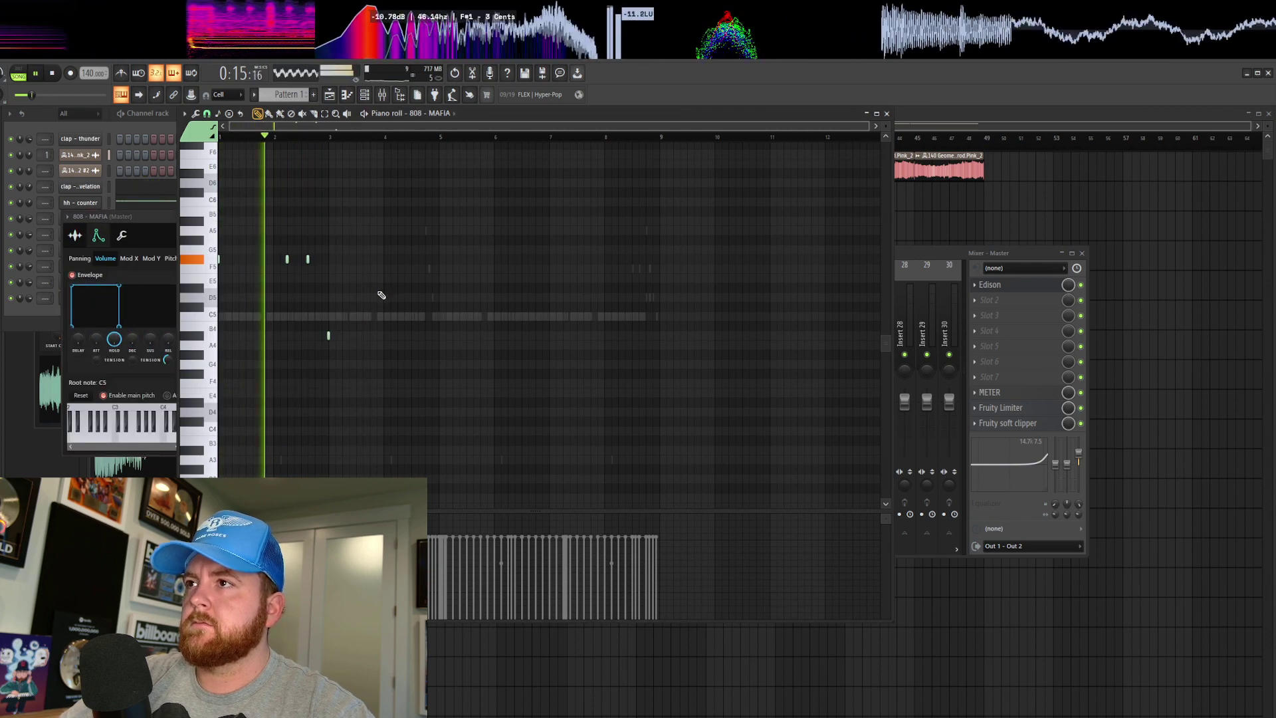
Add an A#4 note on beat 2 and a C#5 note on beat 3 of bar 4, and raise the whole 808 pattern an octave
click(398, 335)
key(space)
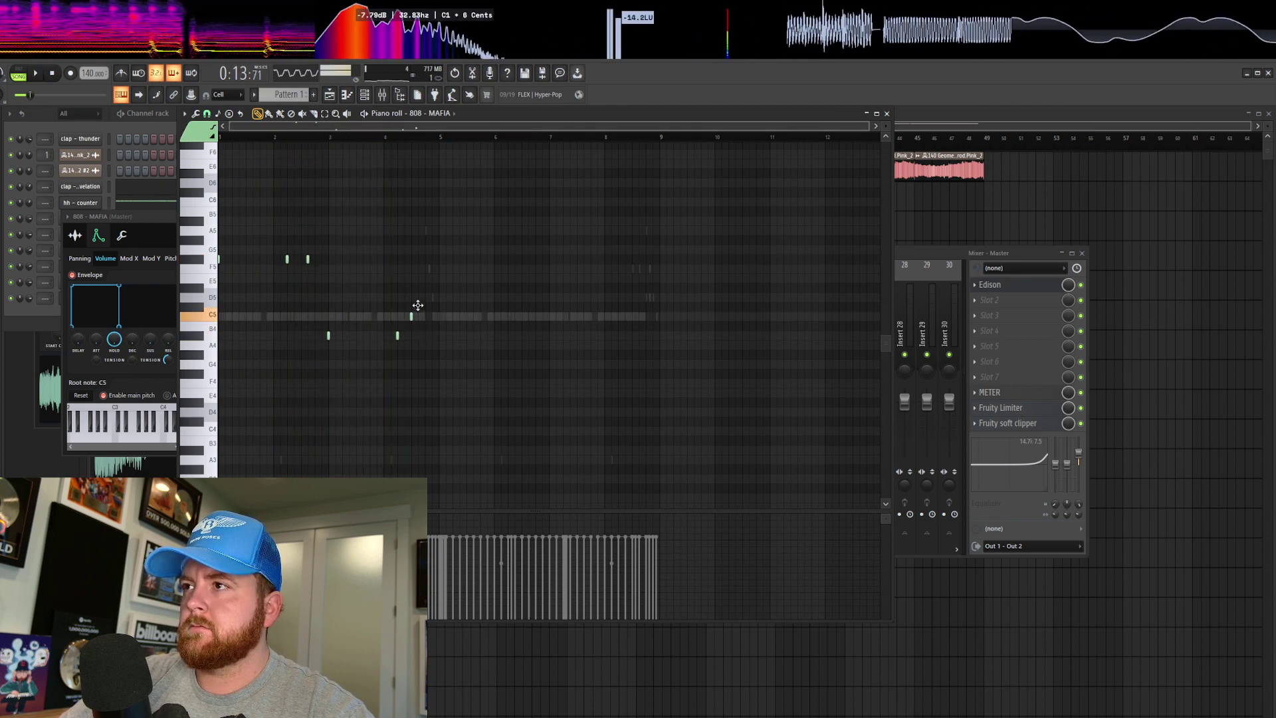
key(ctrl+Up)
key(space)
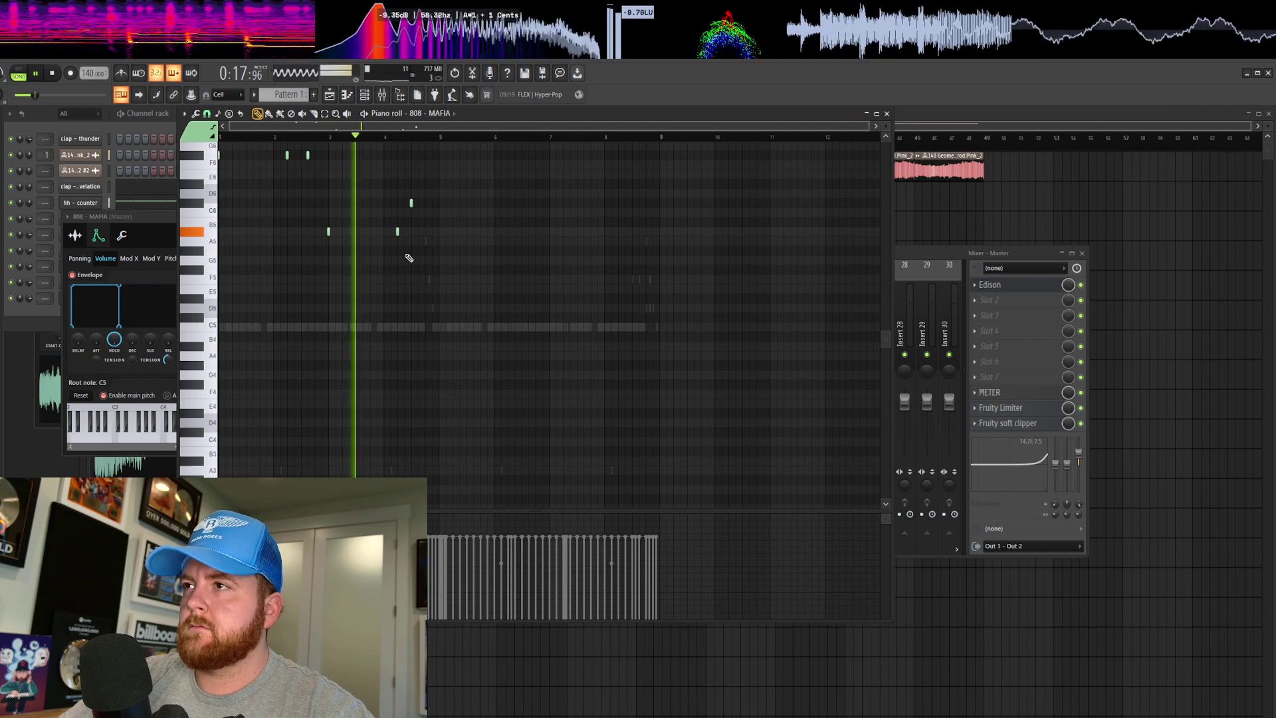
Place a second C# note in bar 4 on beat 4 and lower the whole 808 pattern an octave
click(418, 203)
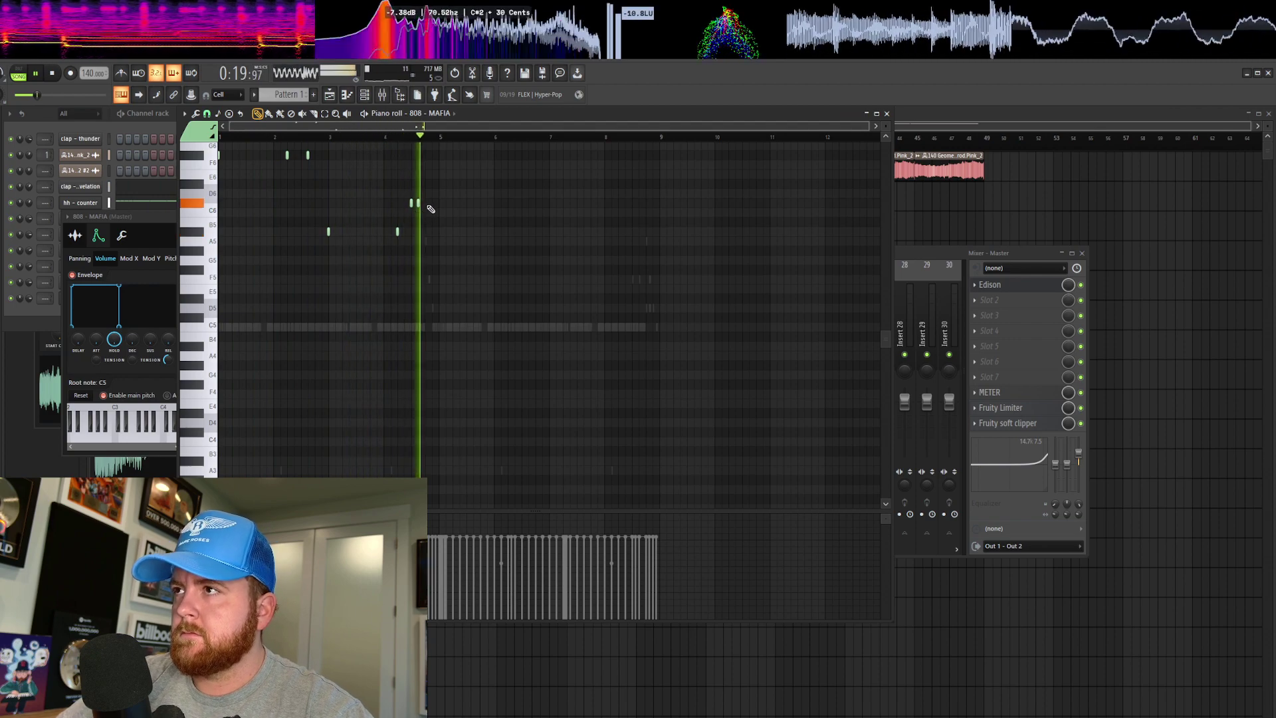
key(space)
key(ctrl+z)
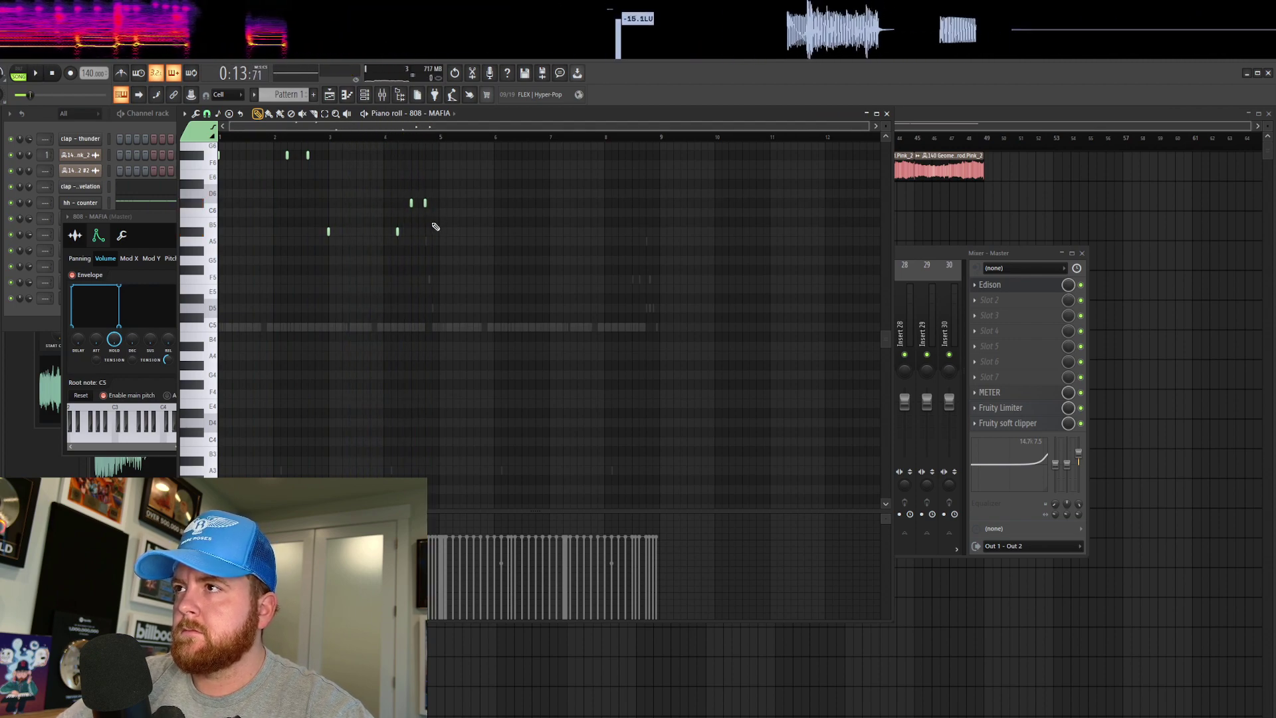
key(space)
scroll(372, 245, up, 5)
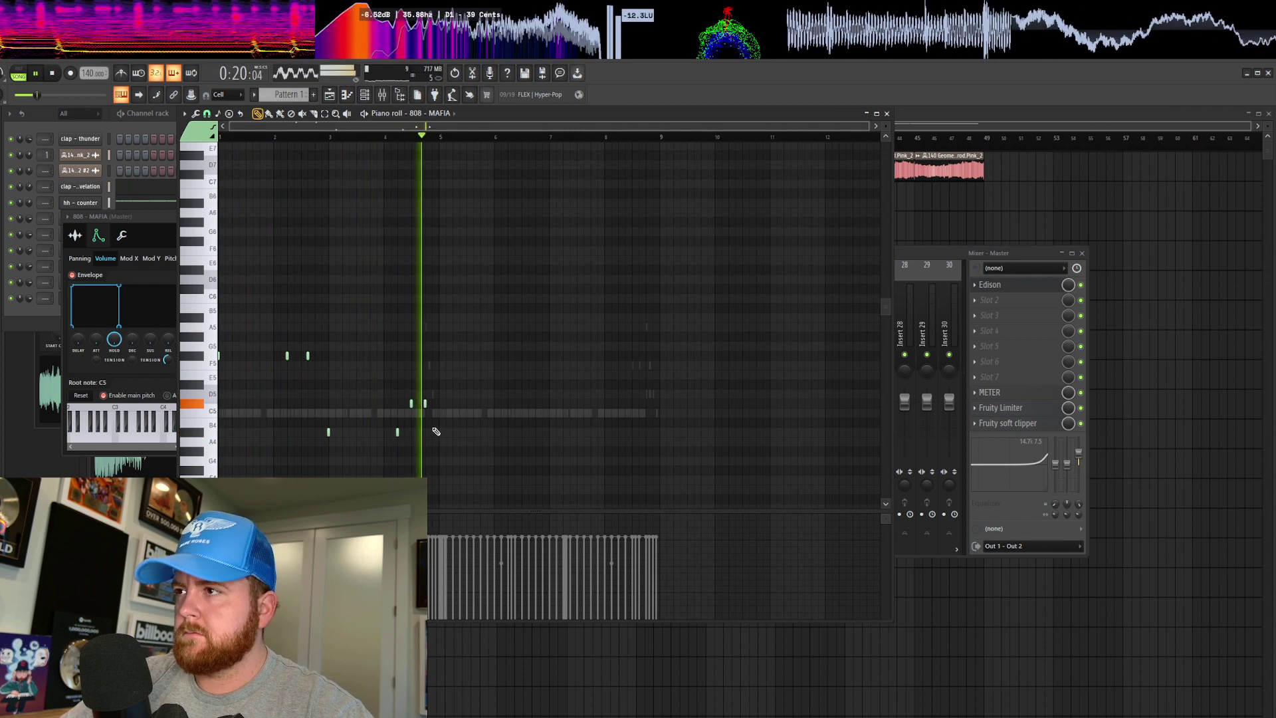
key(space)
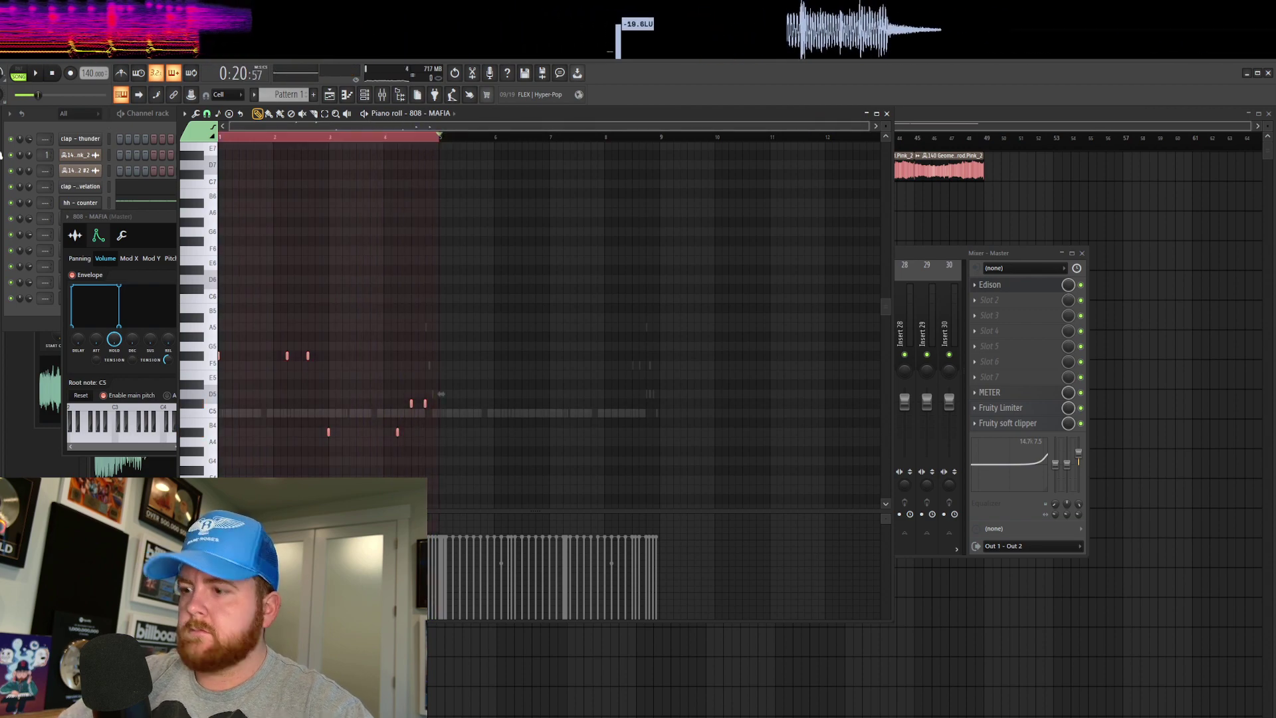
Duplicate the four-bar 808 pattern into bars 5 to 8 and add F#5 notes on the second and third eighths of bar 5
key(ctrl+b)
click(226, 138)
key(space)
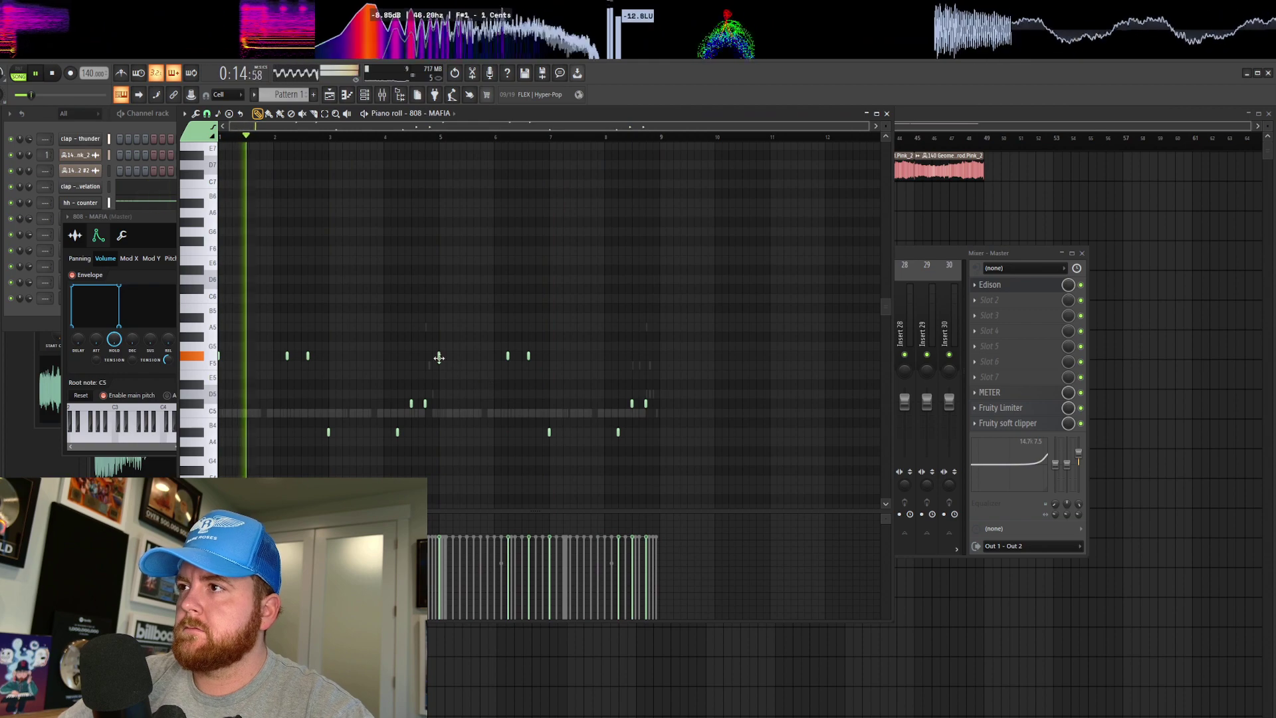
click(446, 356)
click(453, 357)
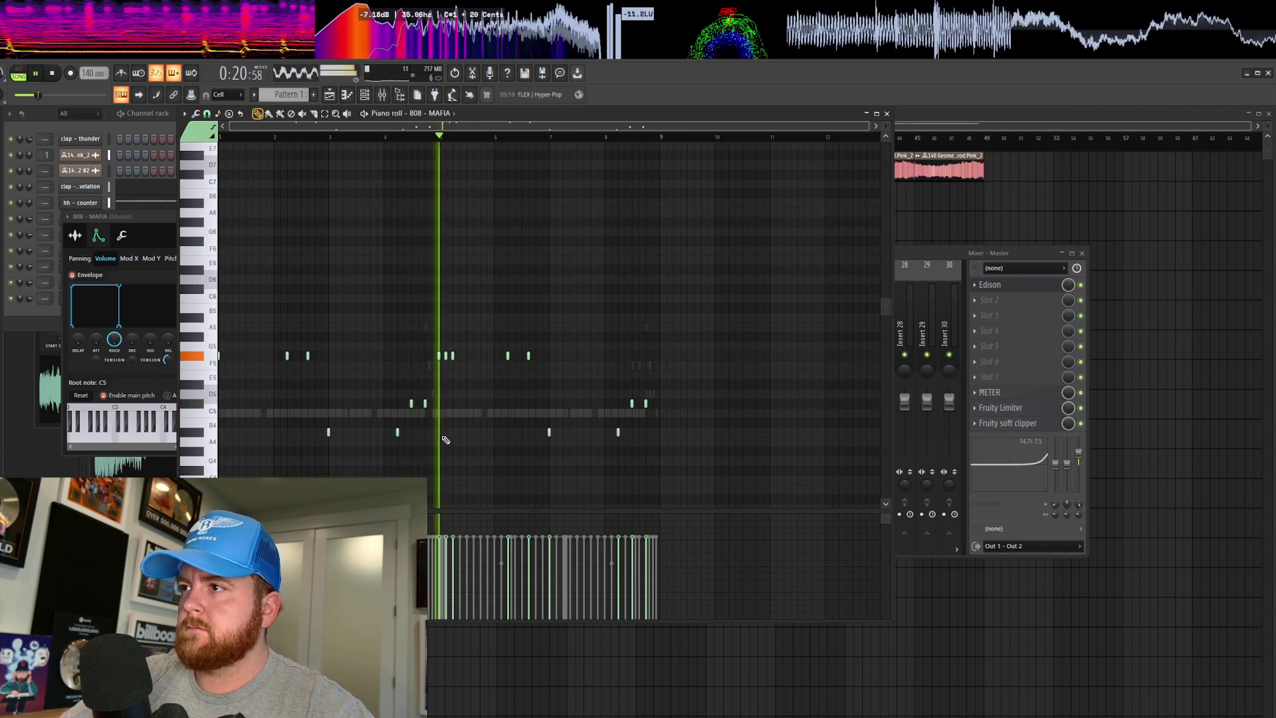
Try the C#5 notes in bars 4 and 8 an octave higher and lower them back
drag(403, 402, 675, 407)
key(ctrl+Up)
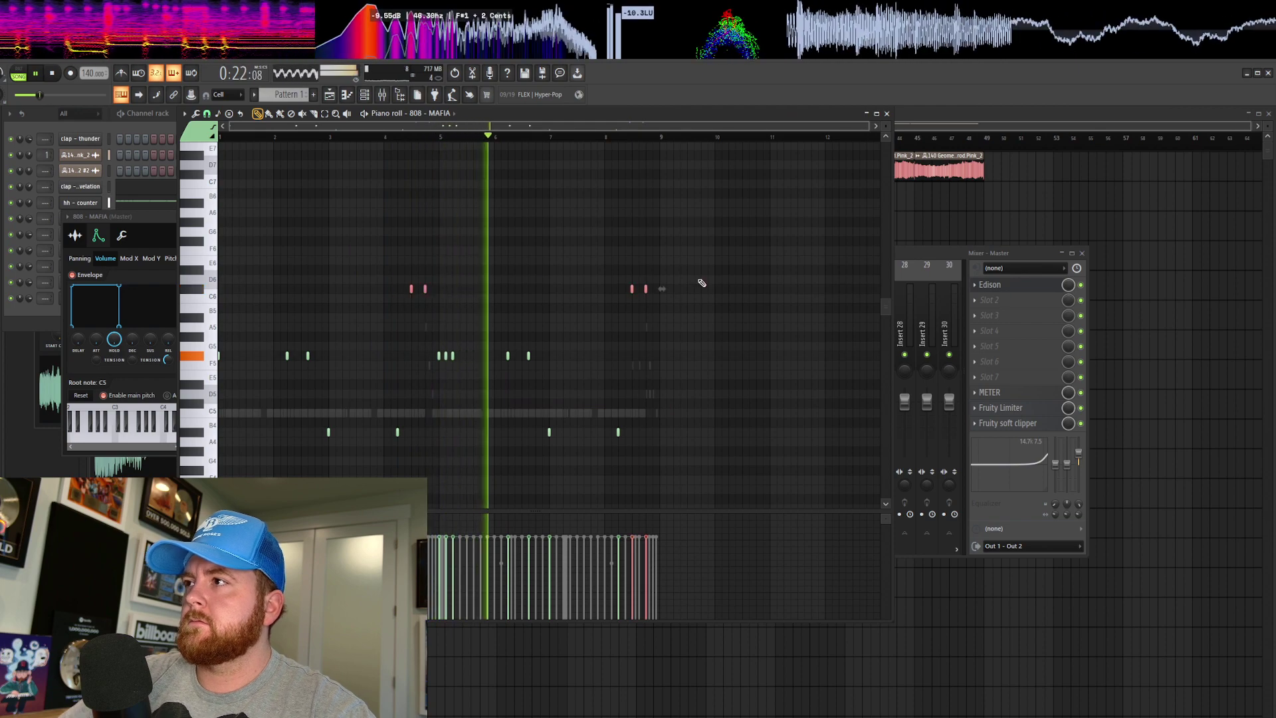
key(ctrl+Down)
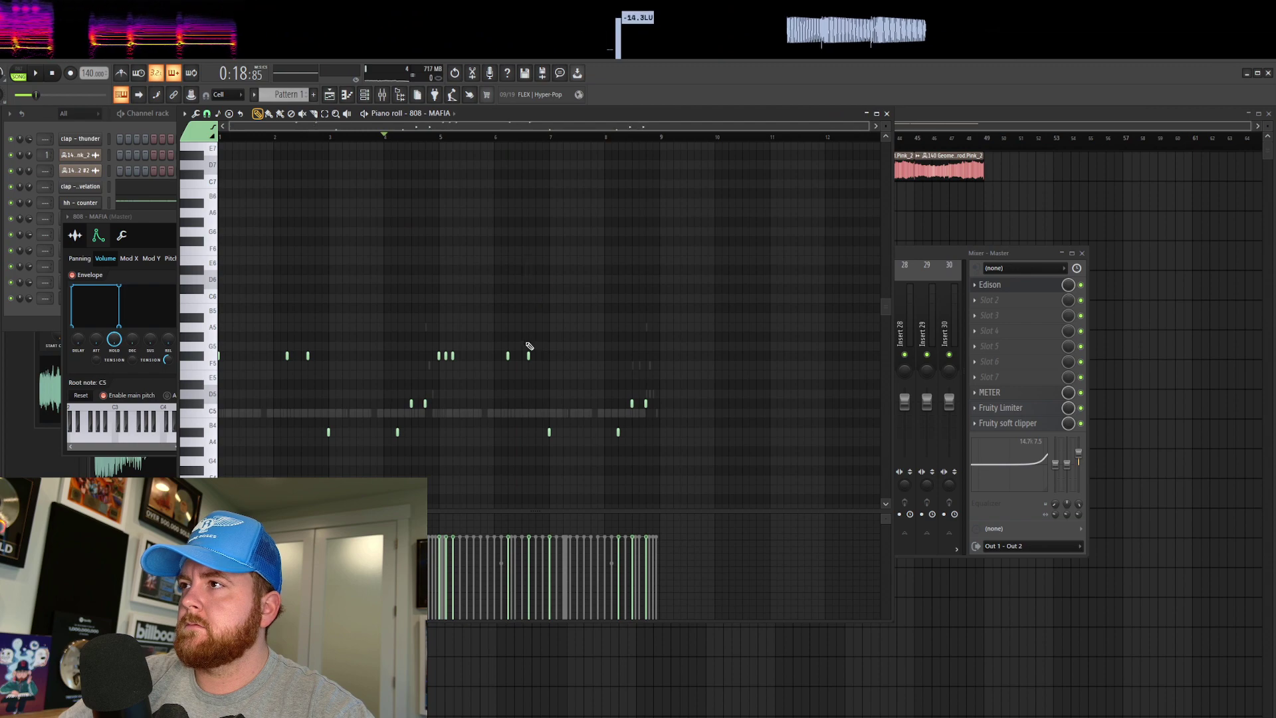
Raise the last F#5 note in bar 6 by an octave and apply legato to the whole 808 pattern
key(ctrl+Up)
key(space)
key(ctrl+a)
key(ctrl+l)
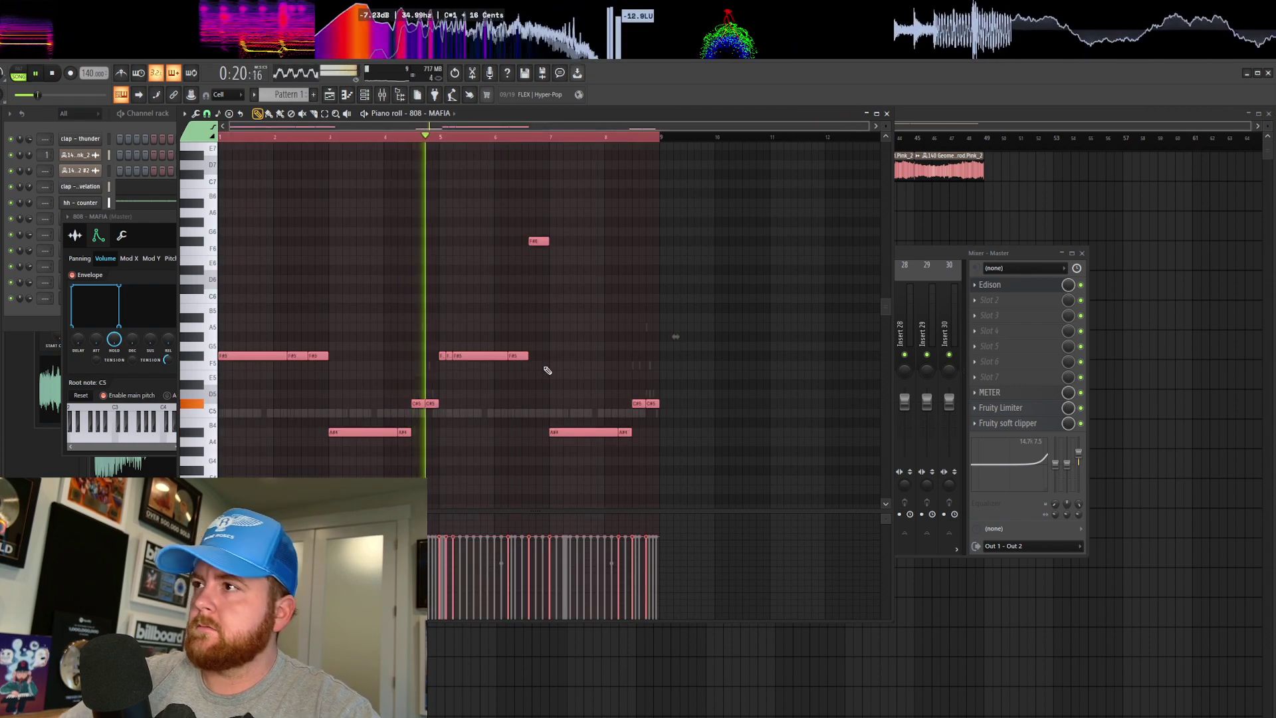
Divide the A#4 note on beat 2 of bar 8 into two shorter notes and bring up the 808 - MAFIA sampler
right_click(511, 487)
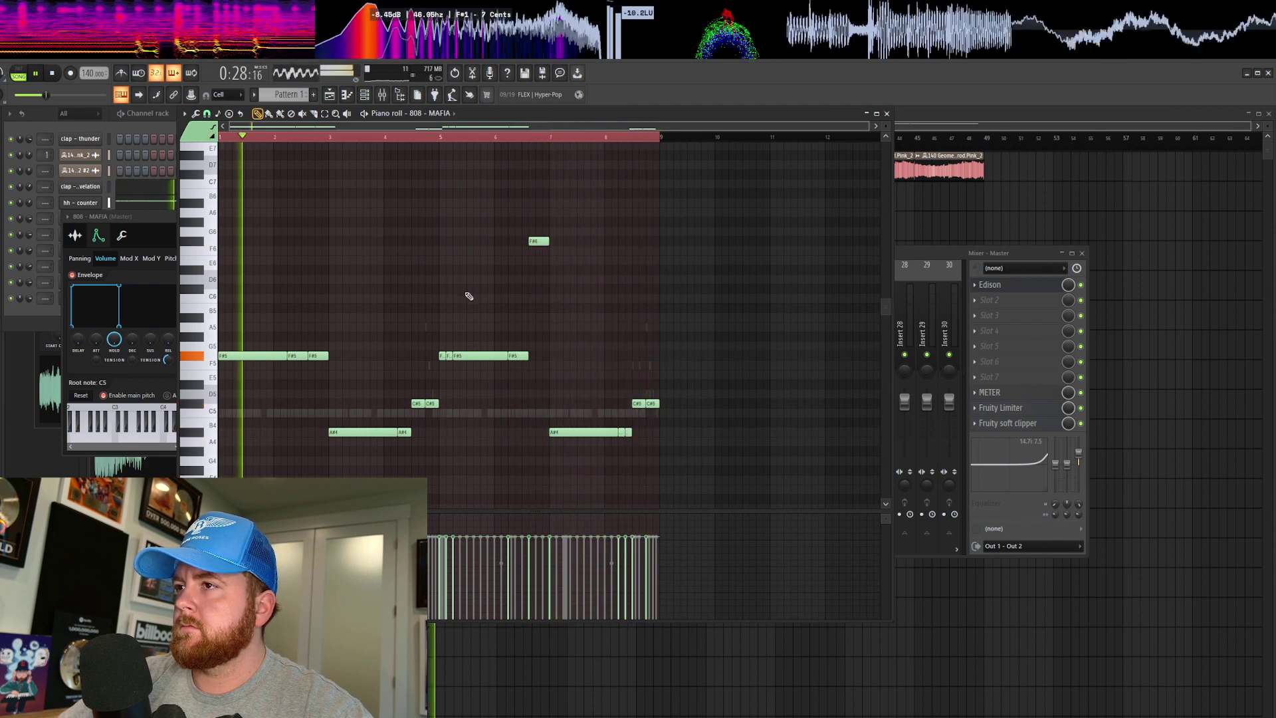
click(175, 222)
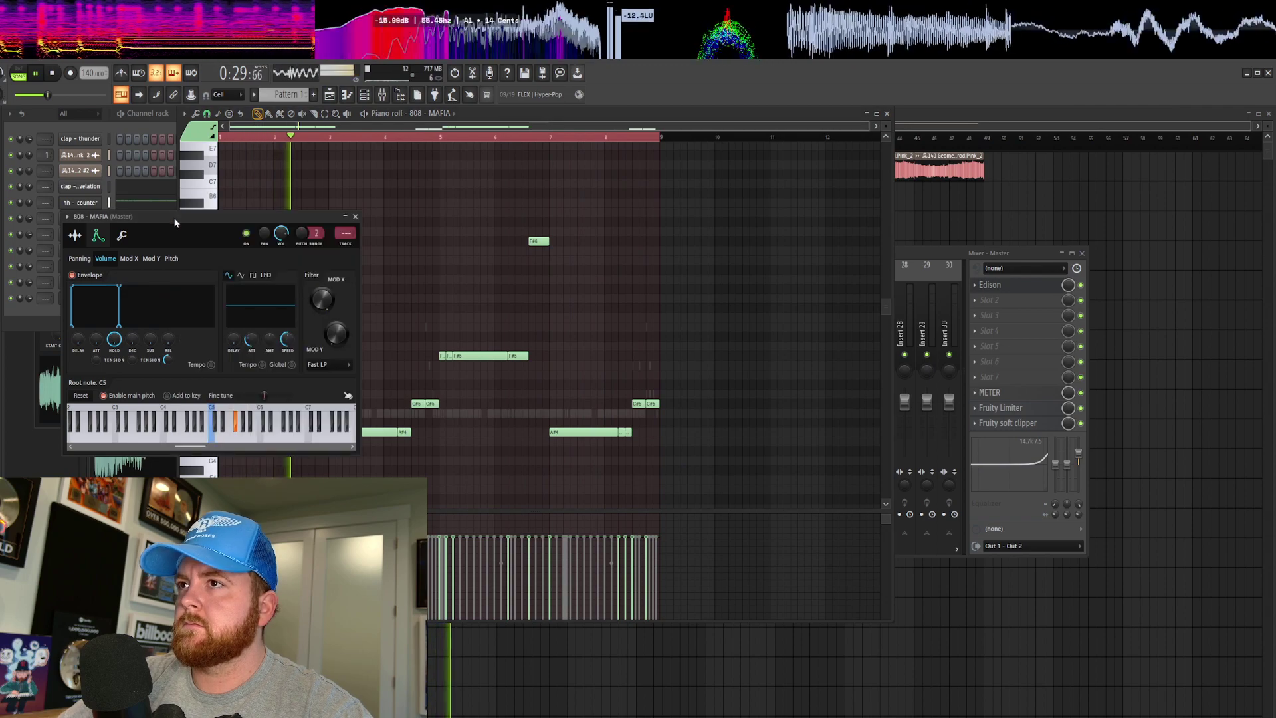
Try short A#6 and F6 slide notes at the end of bar 2 in the 808 pattern
click(365, 132)
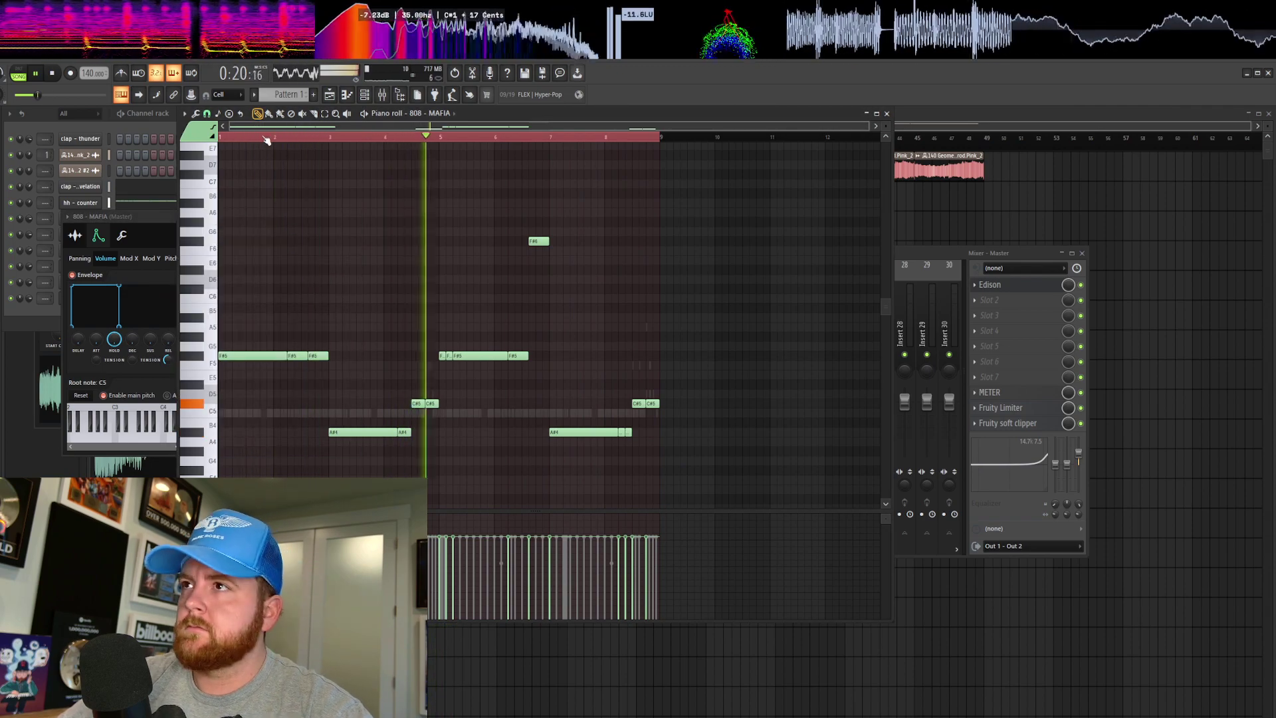
scroll(319, 394, up, 1)
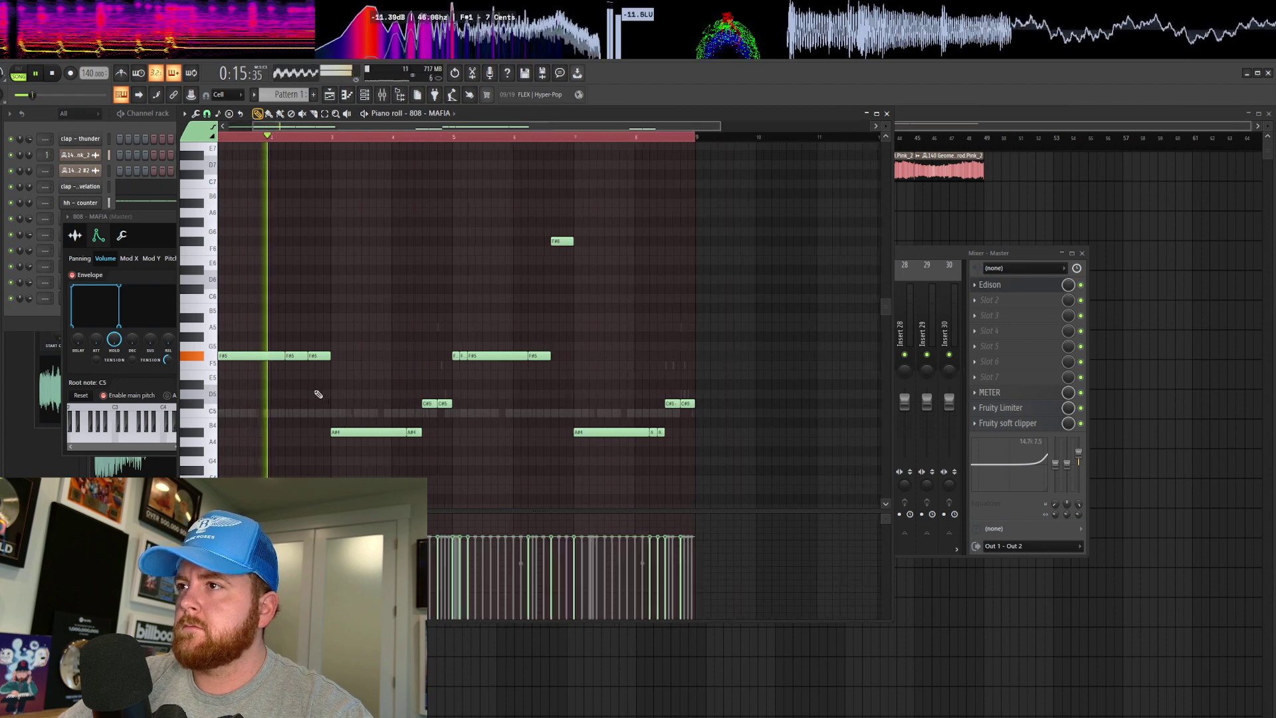
scroll(319, 395, up, 2)
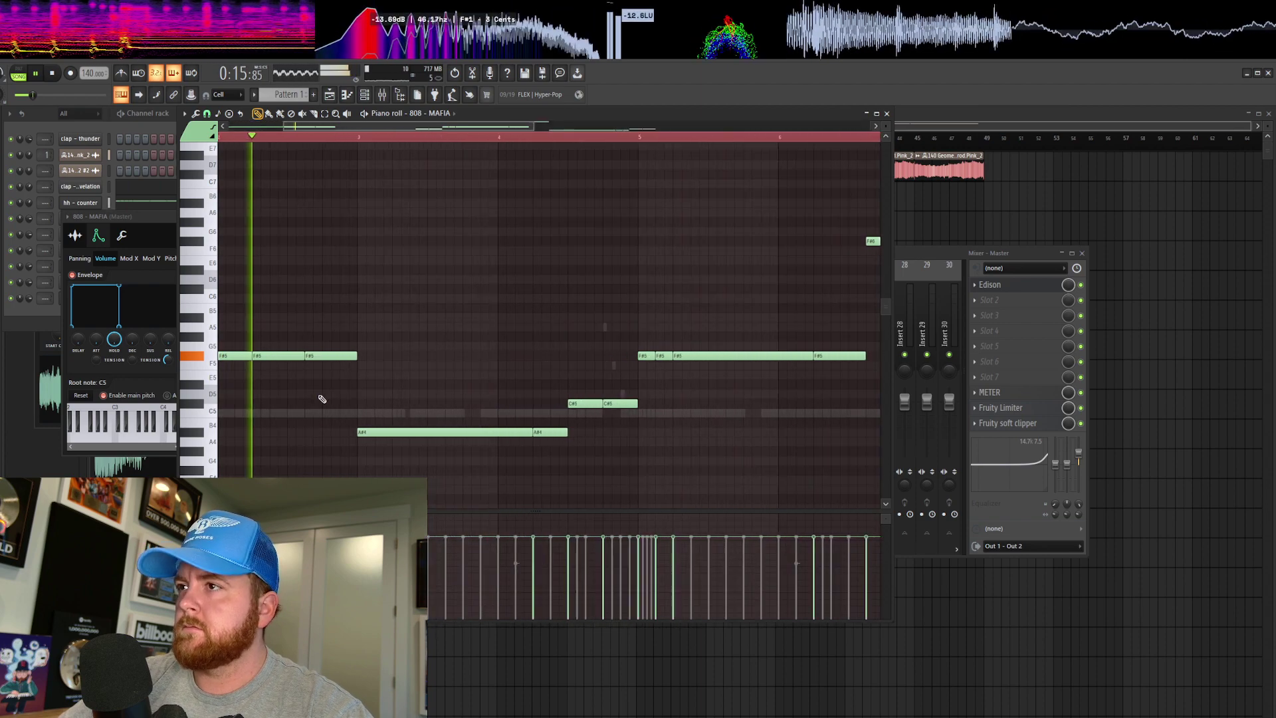
double_click(327, 202)
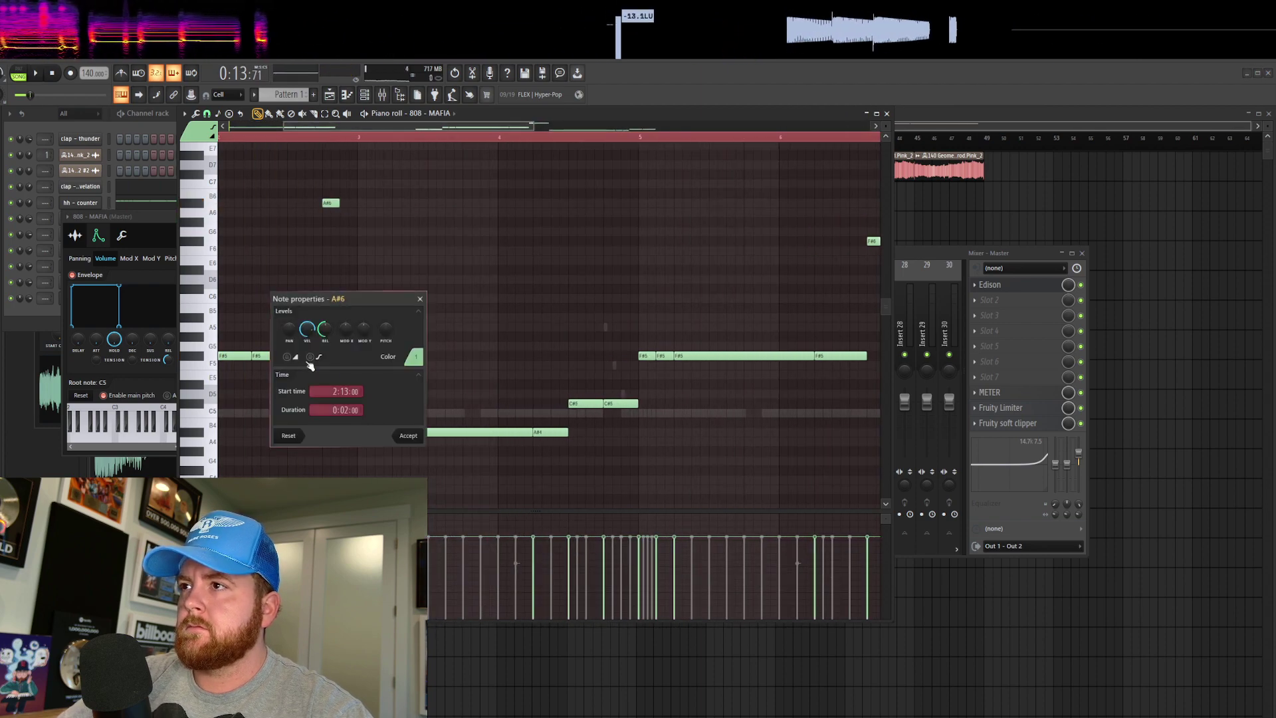
click(408, 436)
key(space)
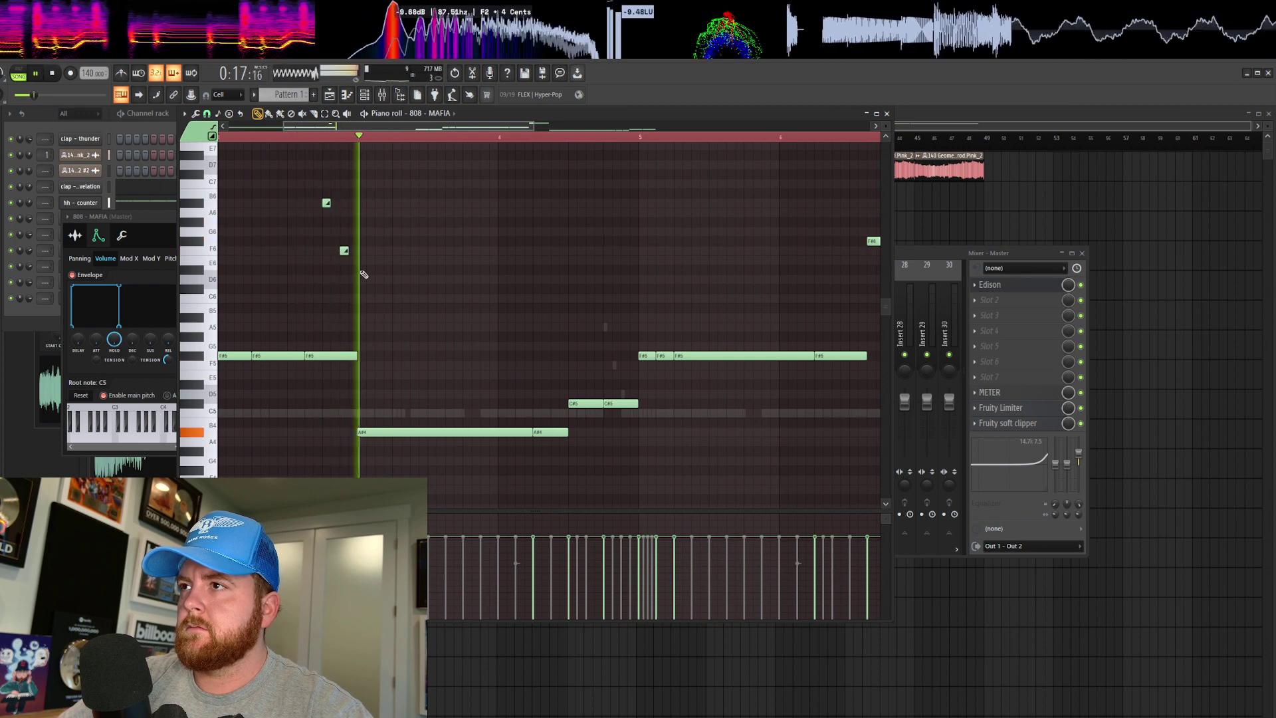
scroll(352, 313, down, 4)
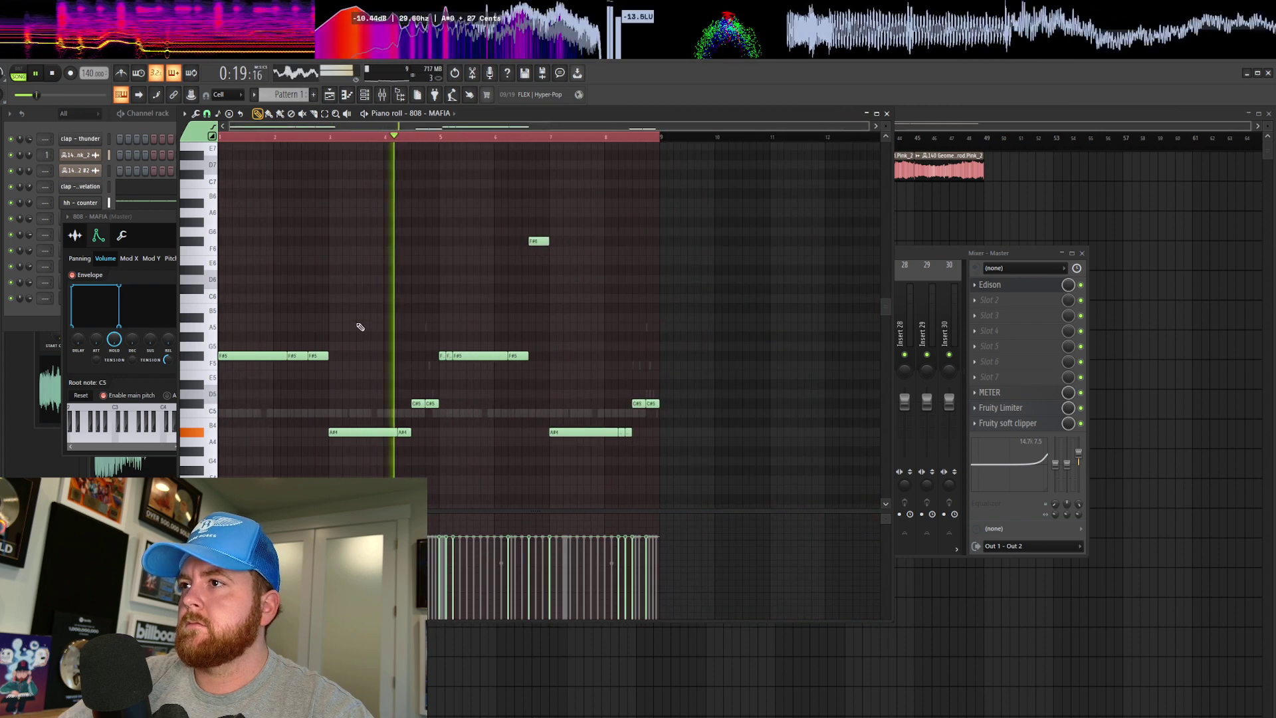
Solo the 140 Geometry sample with the 808, check the low cut in the sample's Fruity parametric EQ 2, and return to the 808 notes
click(48, 302)
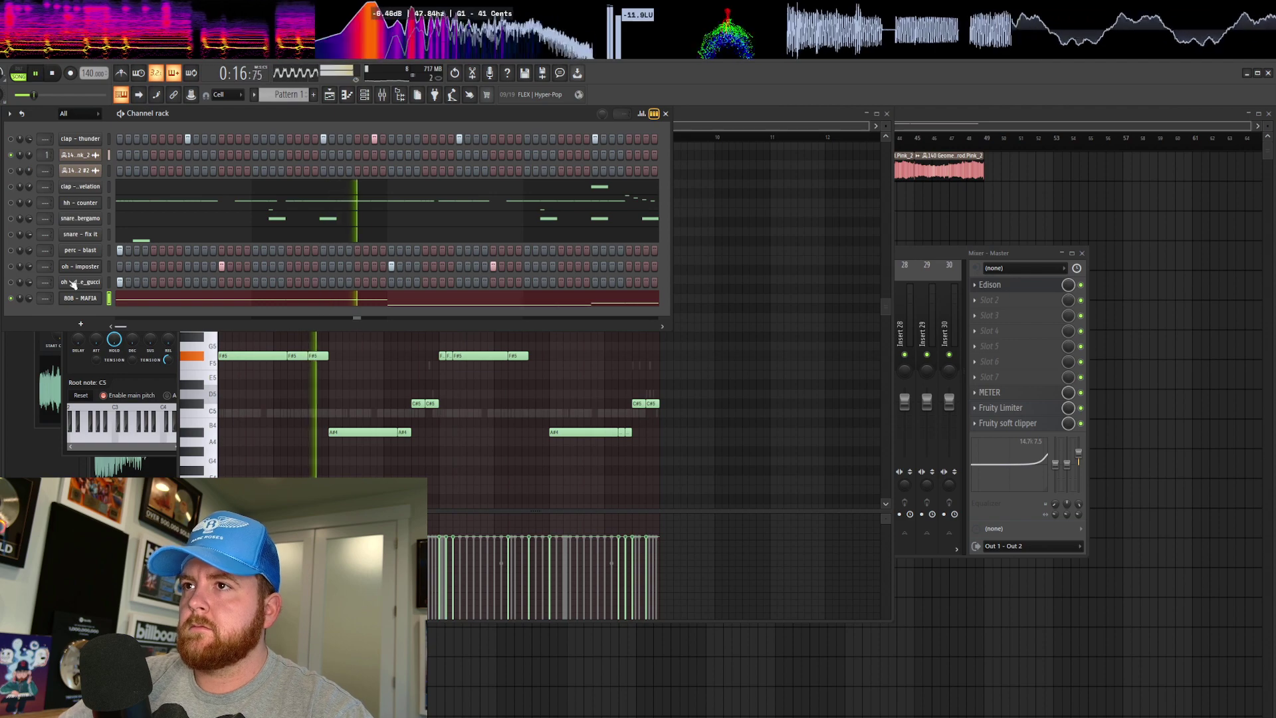
double_click(45, 154)
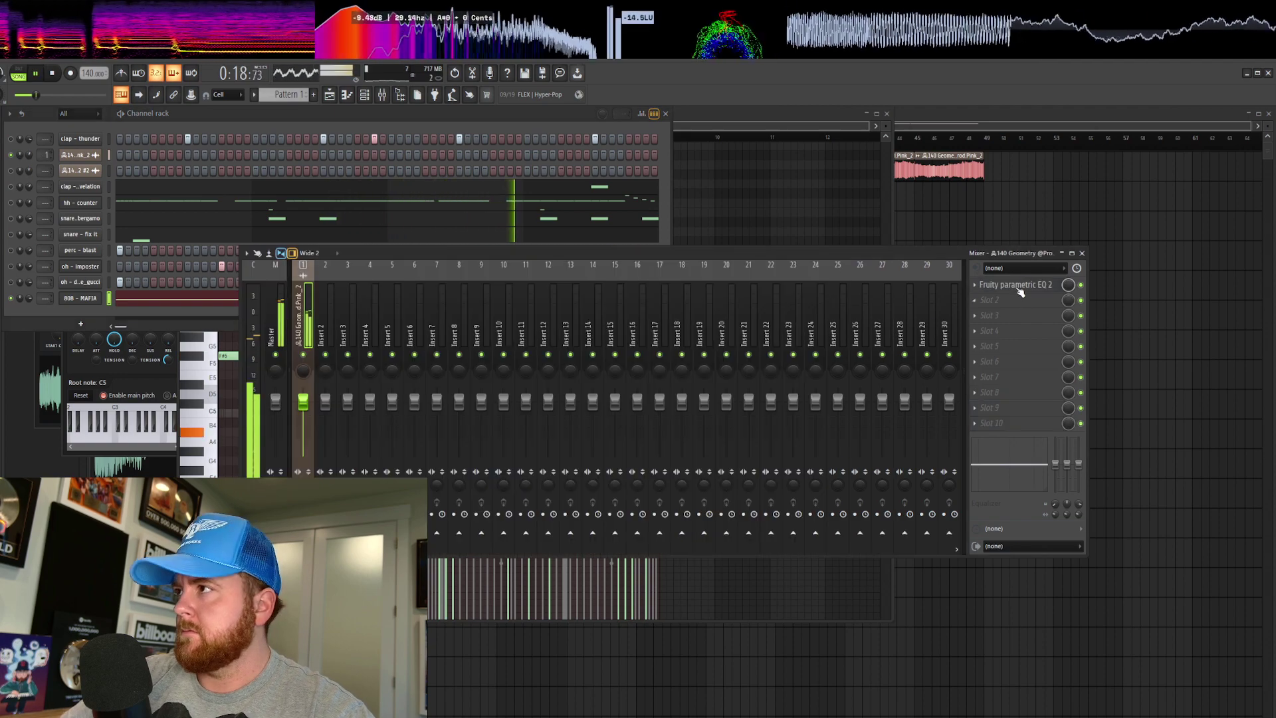
click(1017, 285)
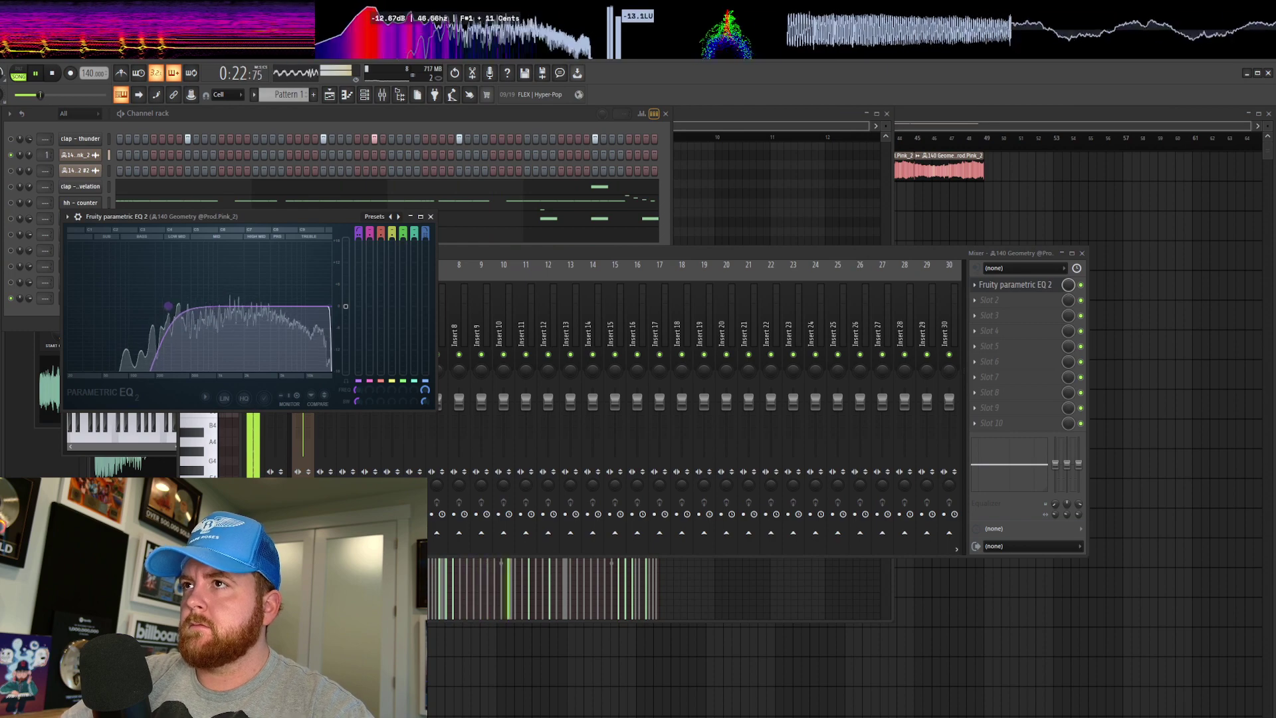
click(202, 114)
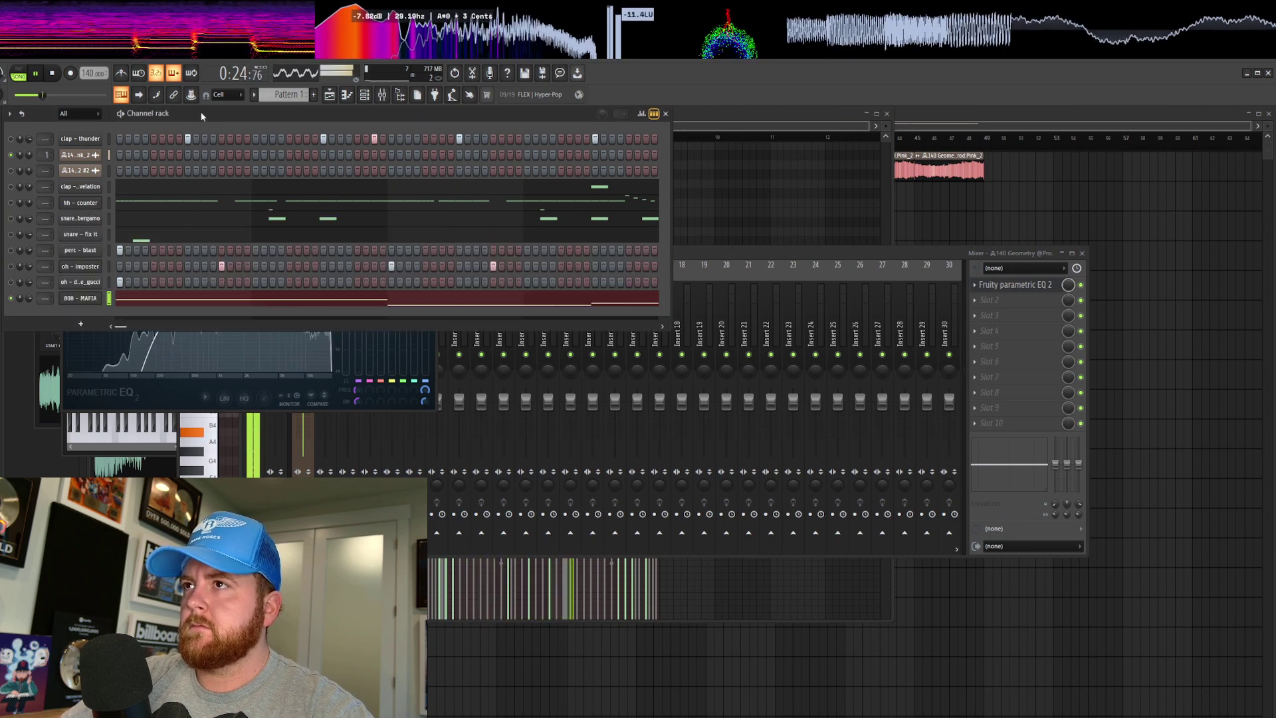
click(150, 299)
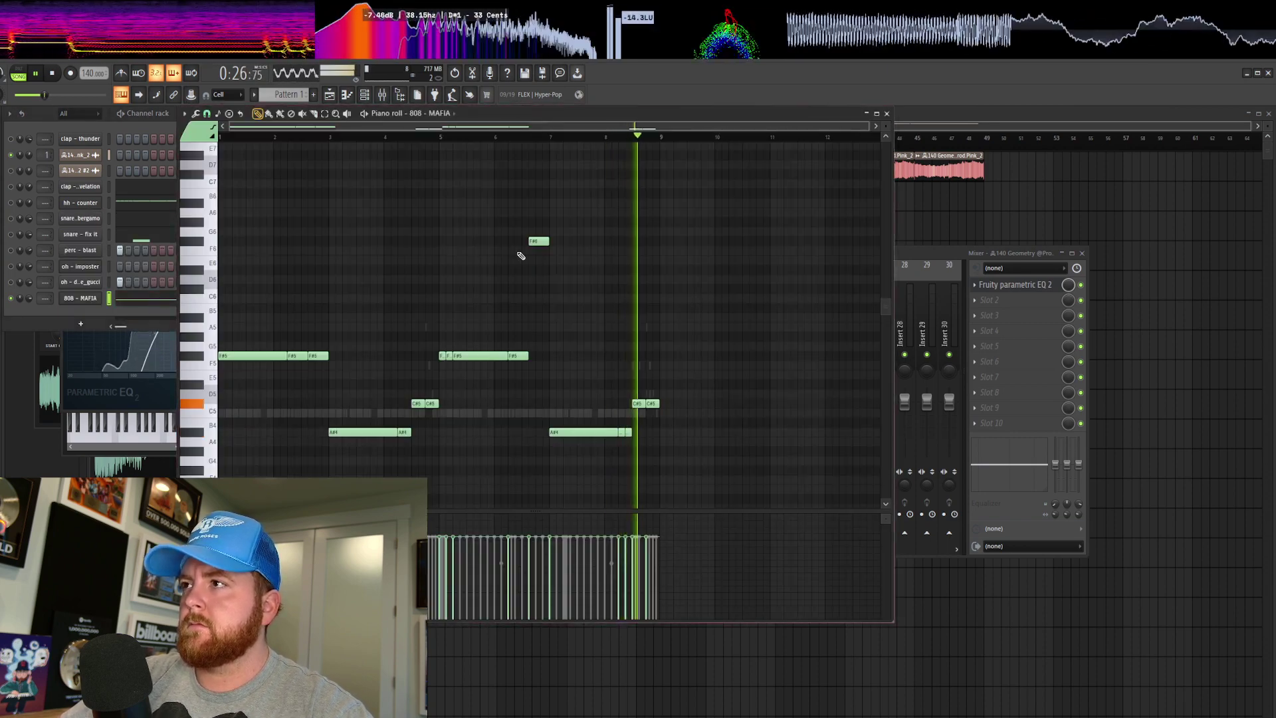
Add an F#6 slide note on the last eighth of bar 2 in the 808 pattern
ctrl+click(715, 393)
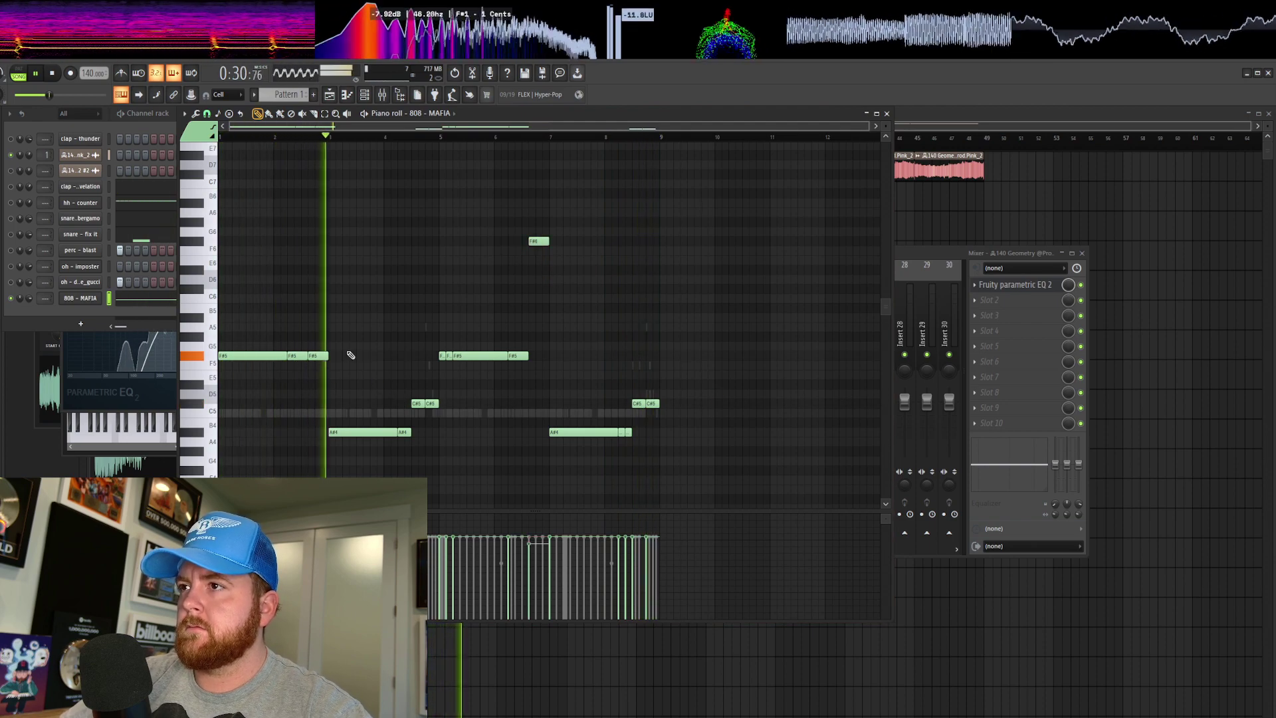
key(space)
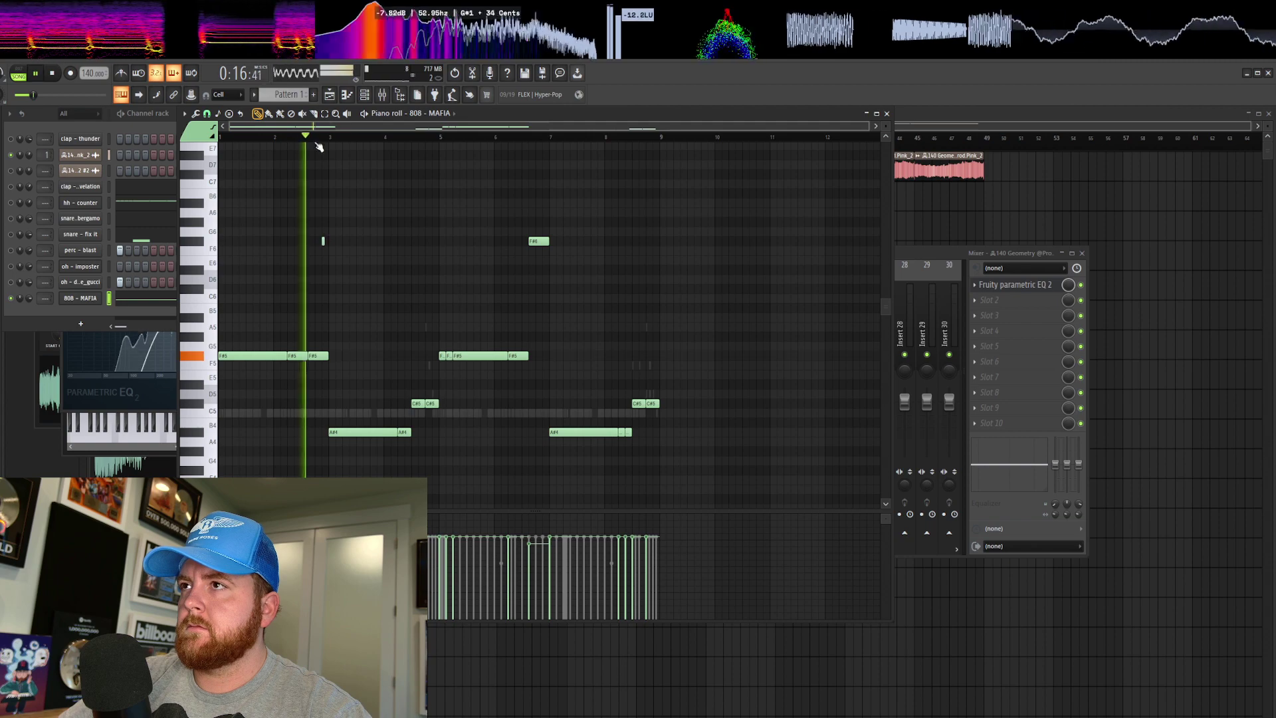
scroll(348, 242, up, 4)
key(space)
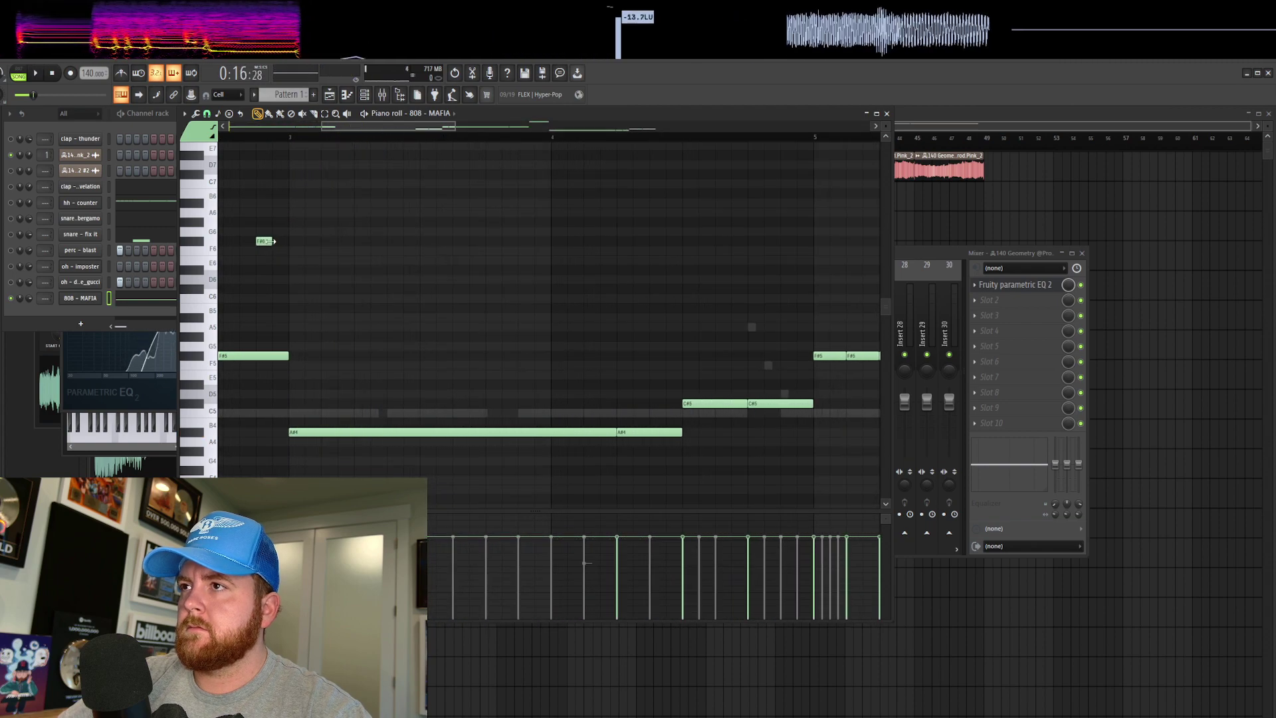
double_click(275, 241)
click(291, 356)
click(404, 434)
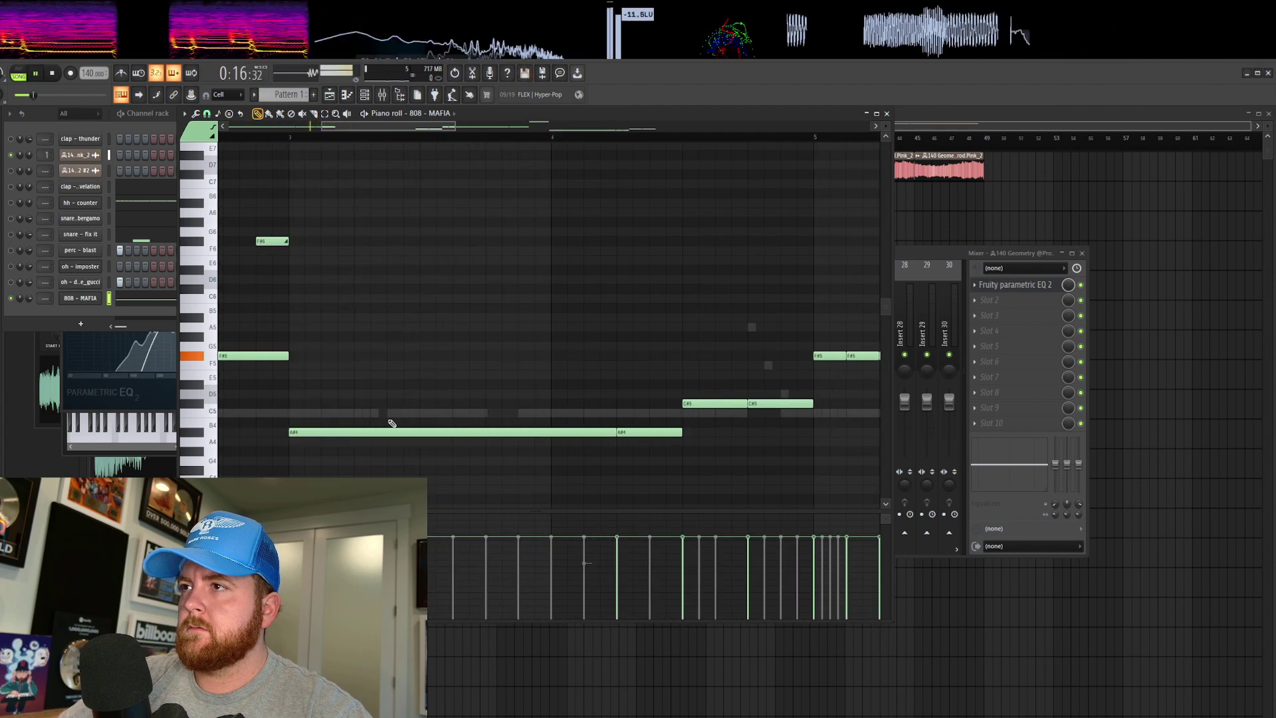
Add an A#4 slide note at 6:15:00 with a duration of 0:02:00, leading into bar 7
scroll(348, 370, down, 4)
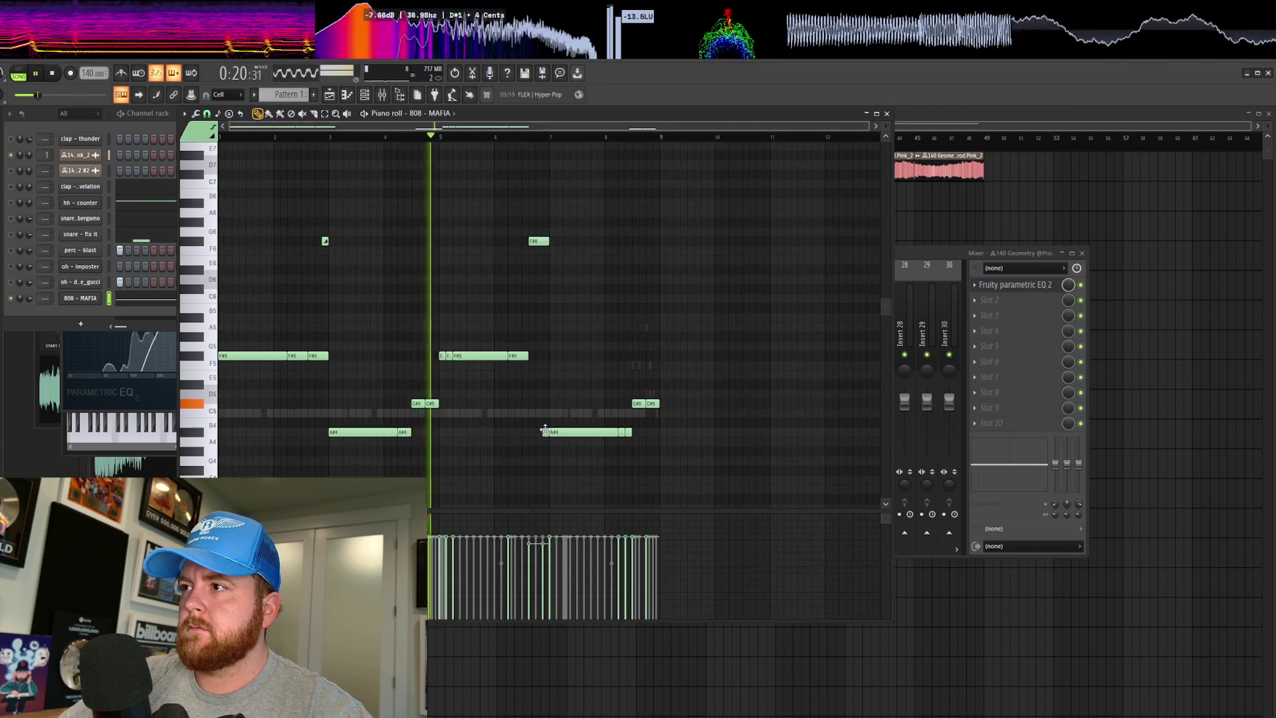
scroll(568, 425, up, 5)
double_click(521, 432)
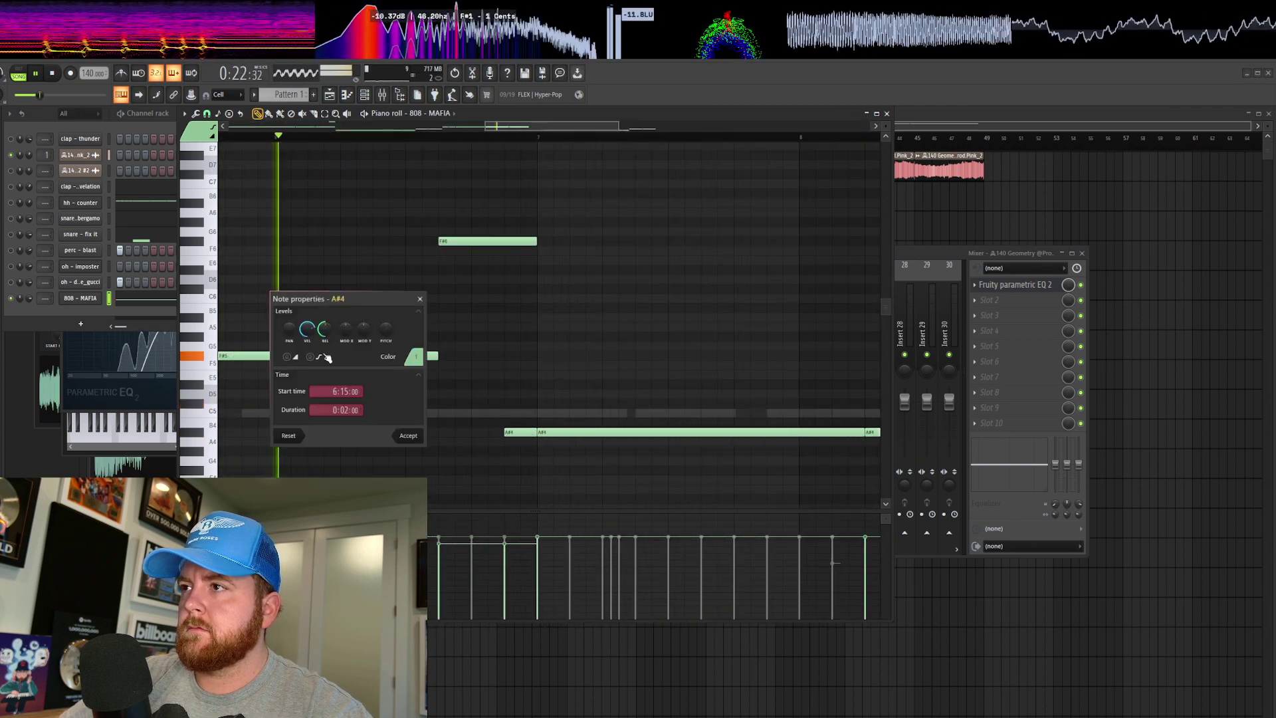
click(291, 356)
click(408, 435)
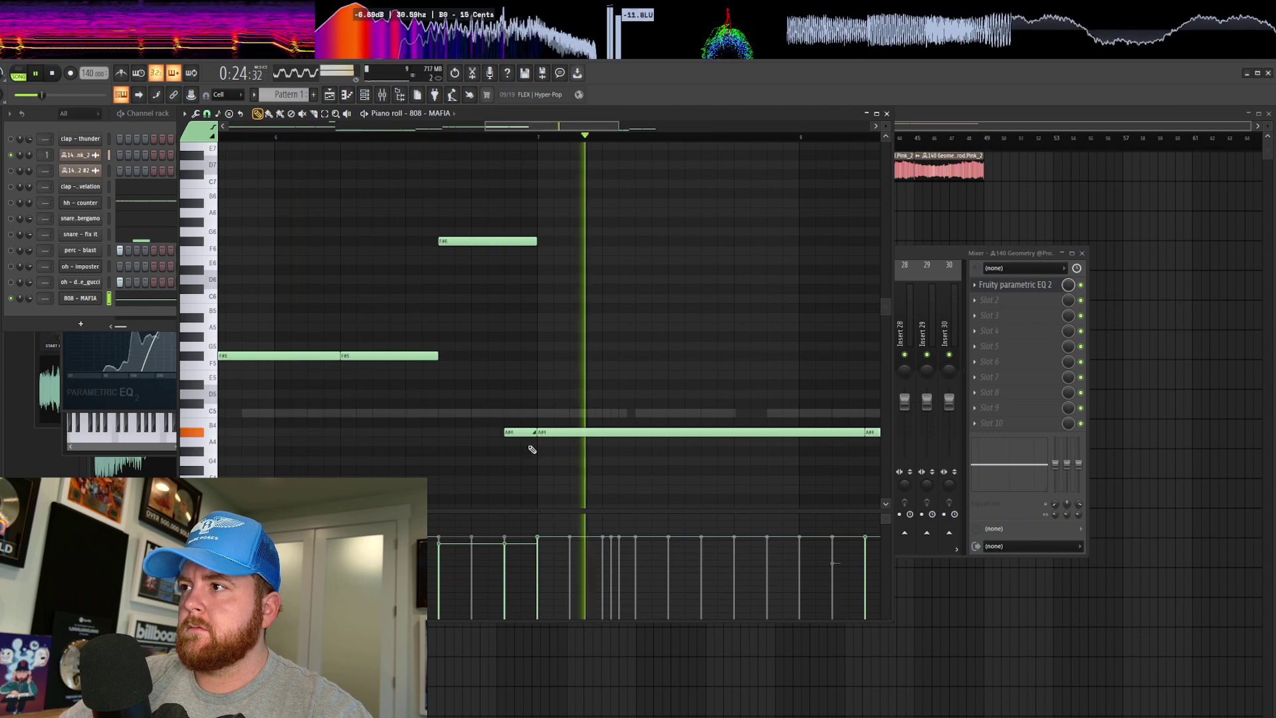
Try the last C#5 note in bar 8 an octave higher and lower it back
scroll(491, 408, down, 4)
scroll(491, 408, down, 3)
drag(648, 393, 660, 412)
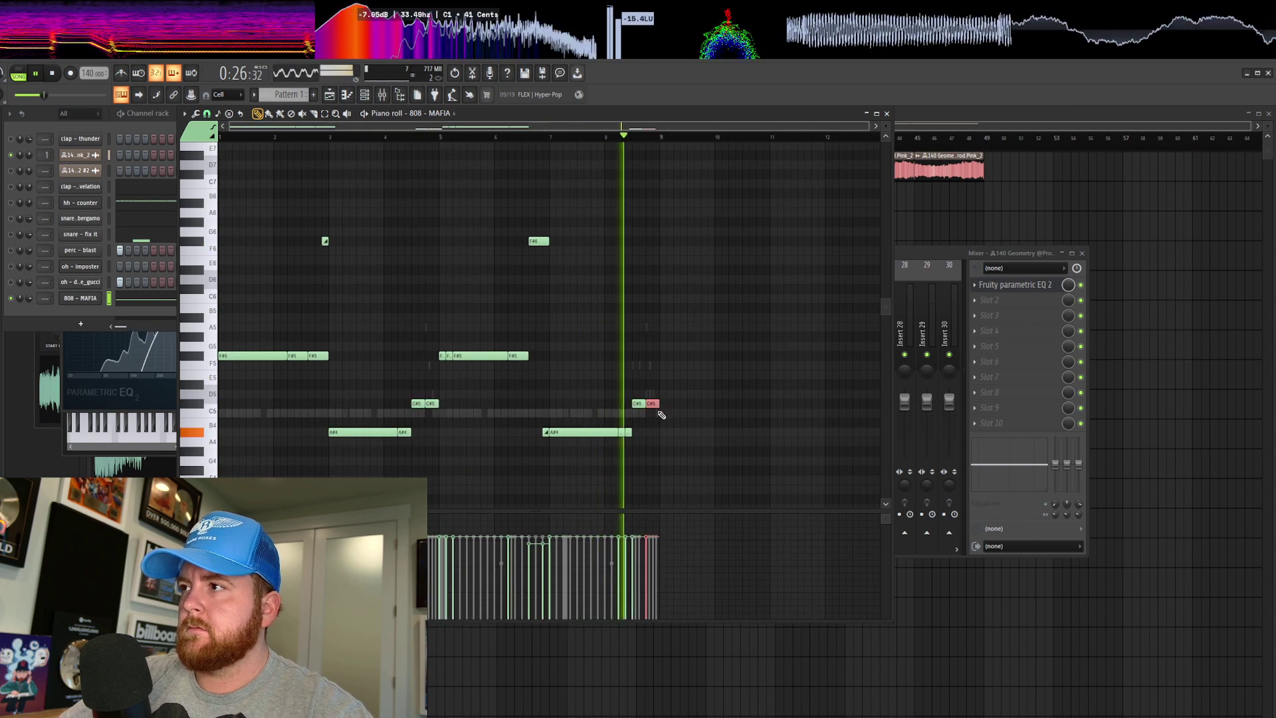
key(ctrl+Up)
key(ctrl+Down)
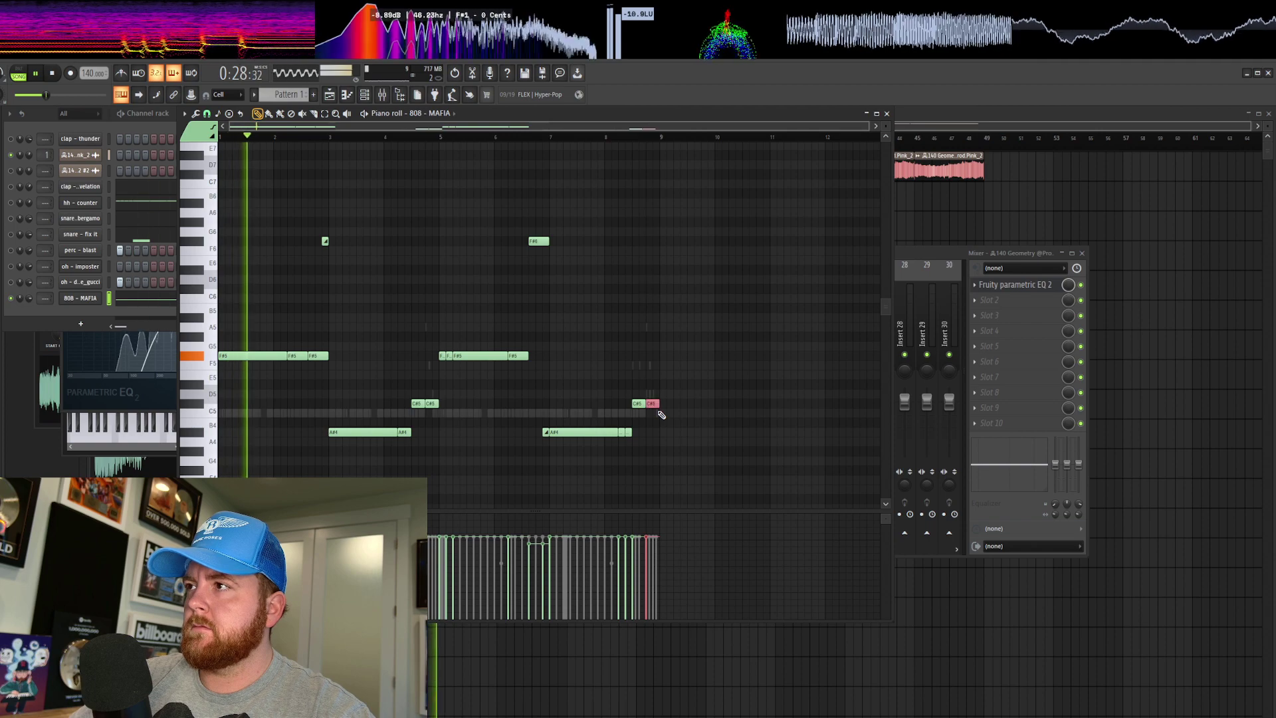
Unsolo the sample and 808 so that every channel in the rack plays
click(126, 310)
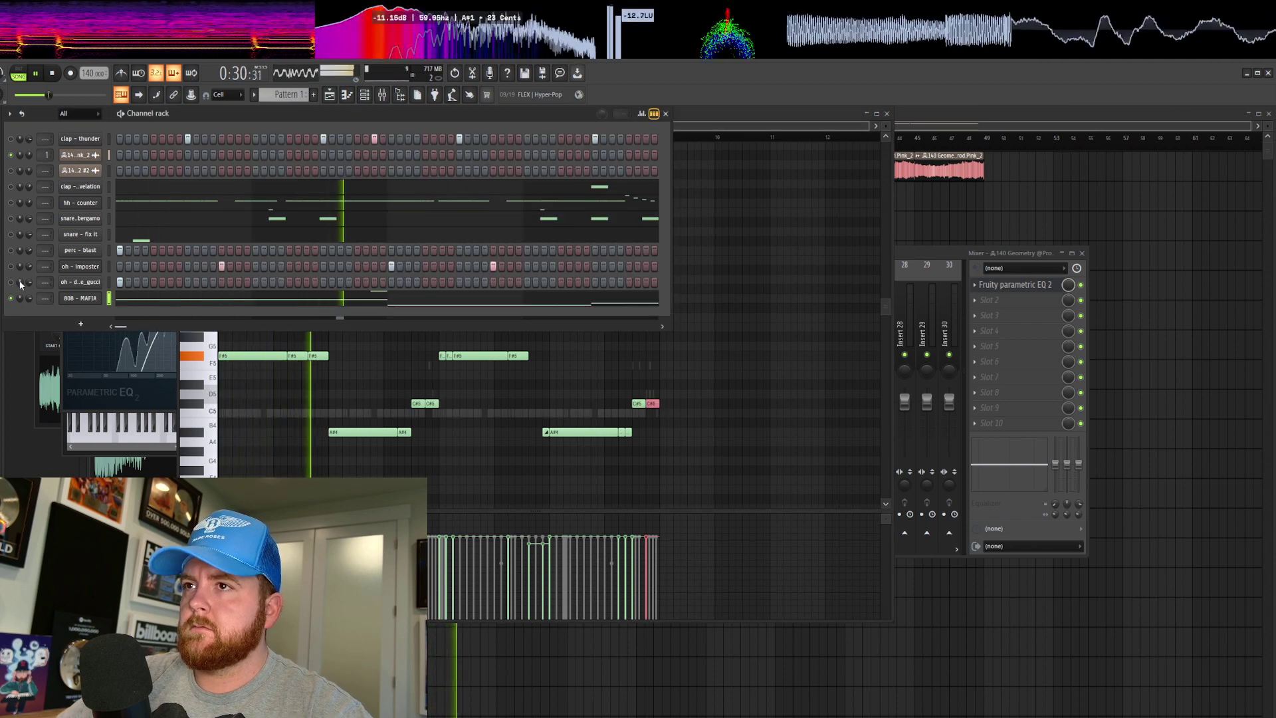
right_click(11, 187)
click(14, 190)
right_click(11, 186)
click(13, 190)
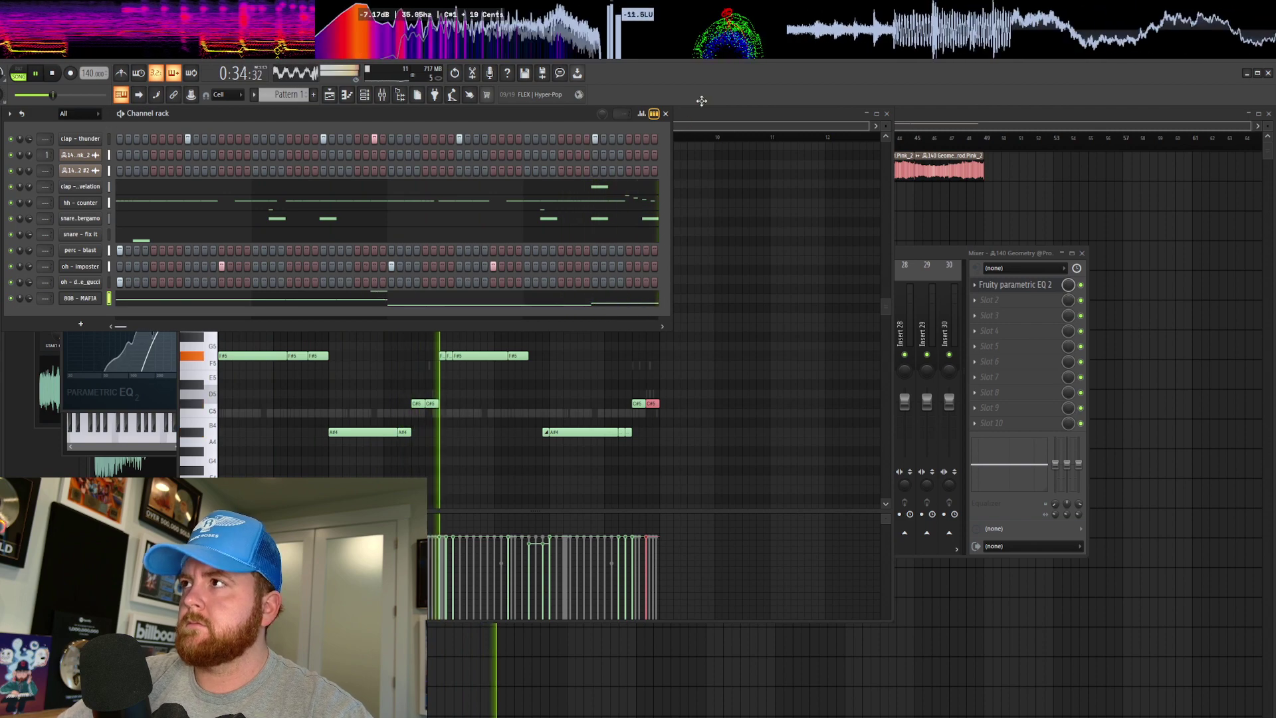
Stop playback, delete the four Pattern 1 clips from playlist track 4, and split Pattern 1 by channel
key(F12)
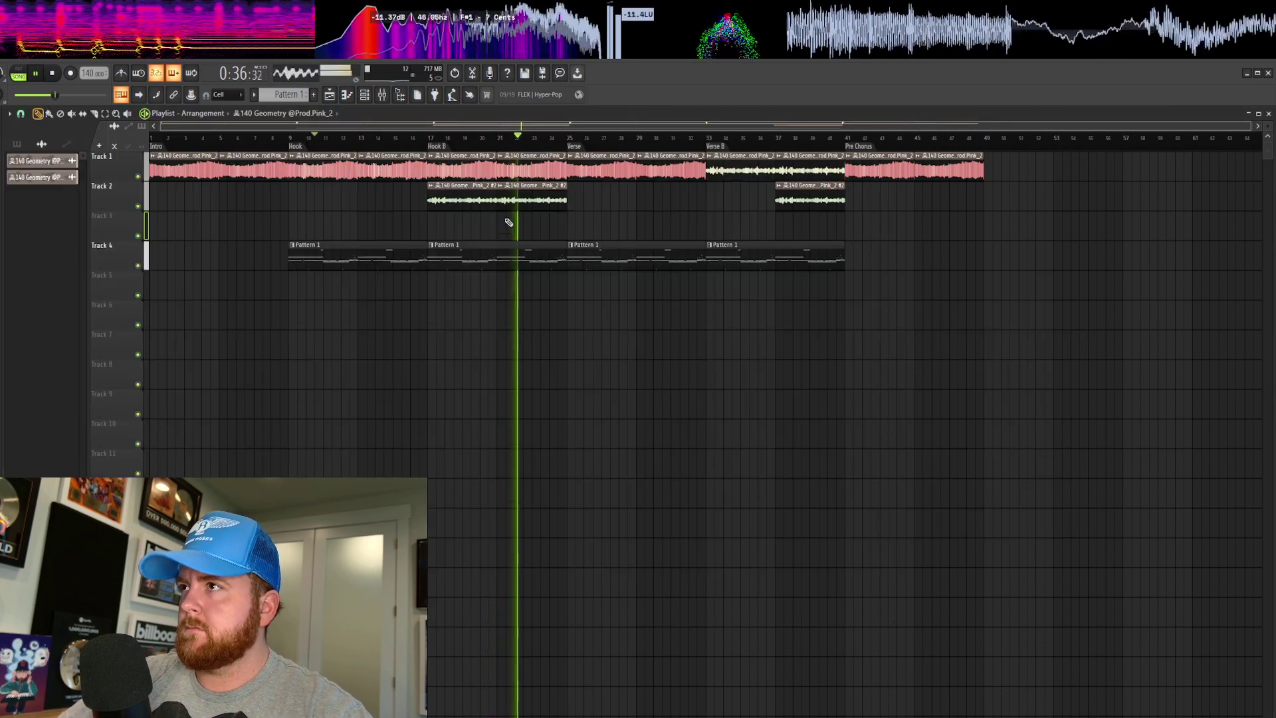
key(space)
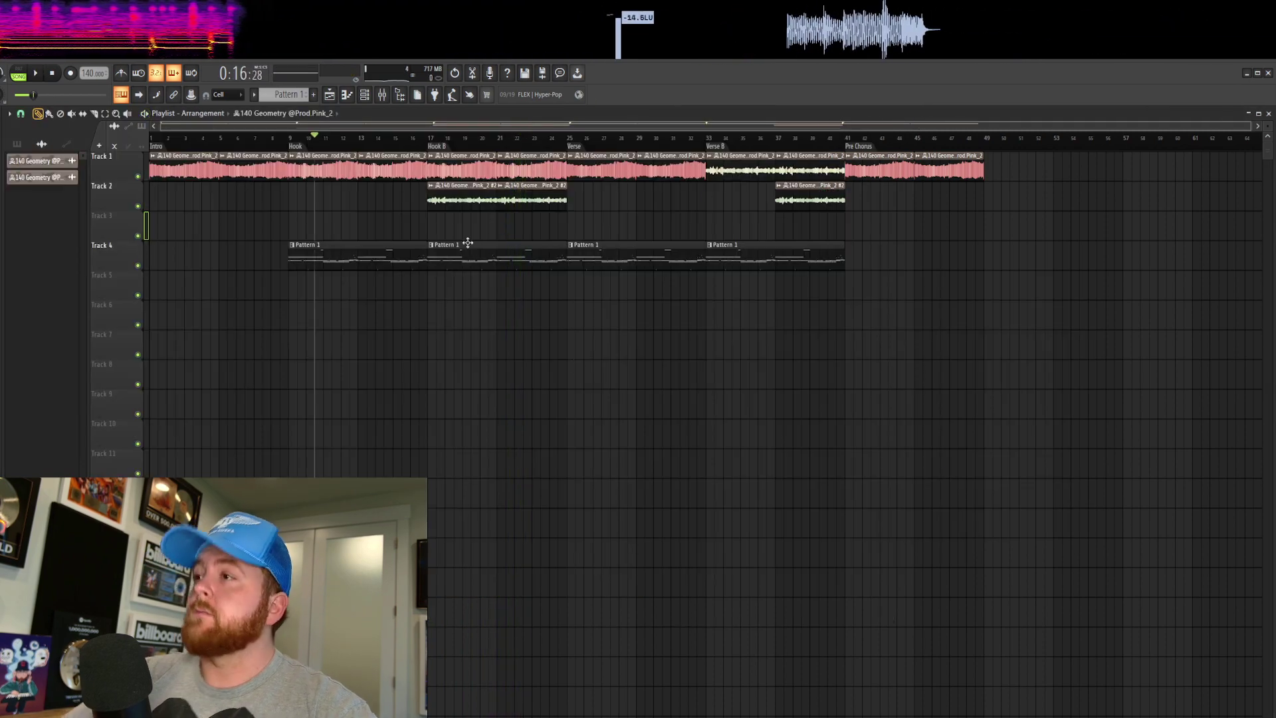
right_click(371, 258)
right_click(497, 259)
right_click(656, 259)
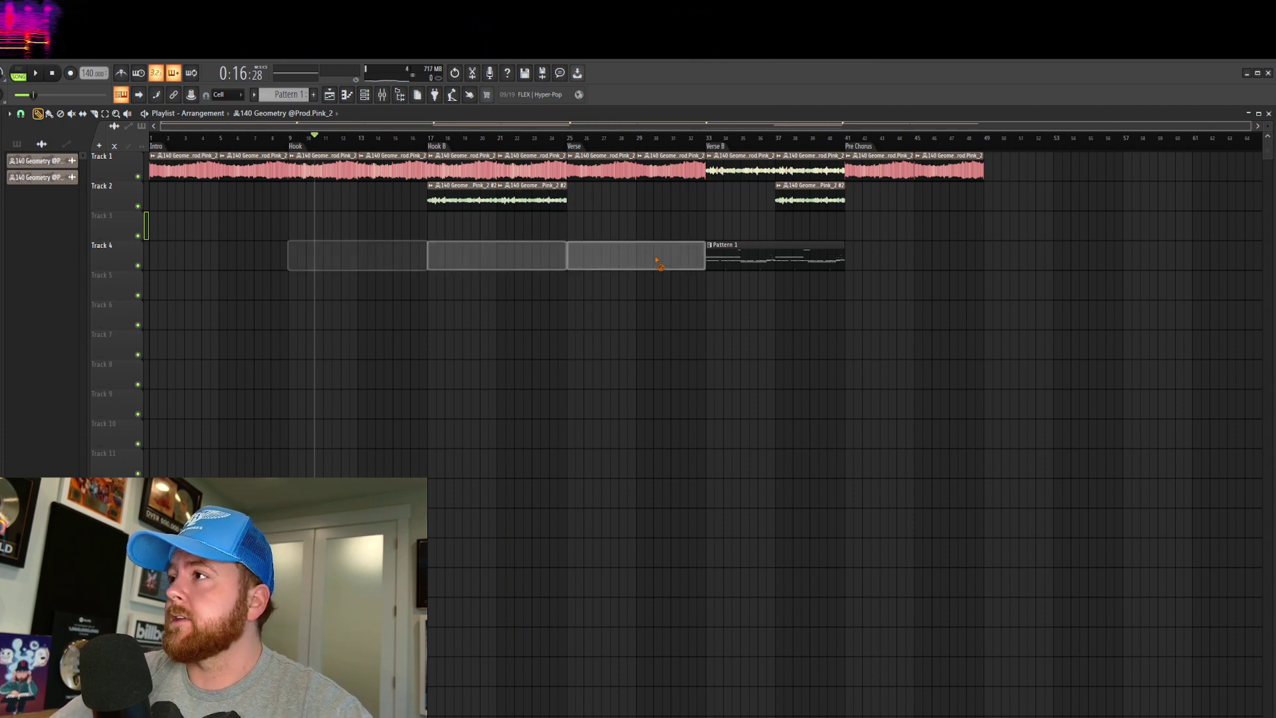
right_click(744, 259)
right_click(285, 94)
click(351, 259)
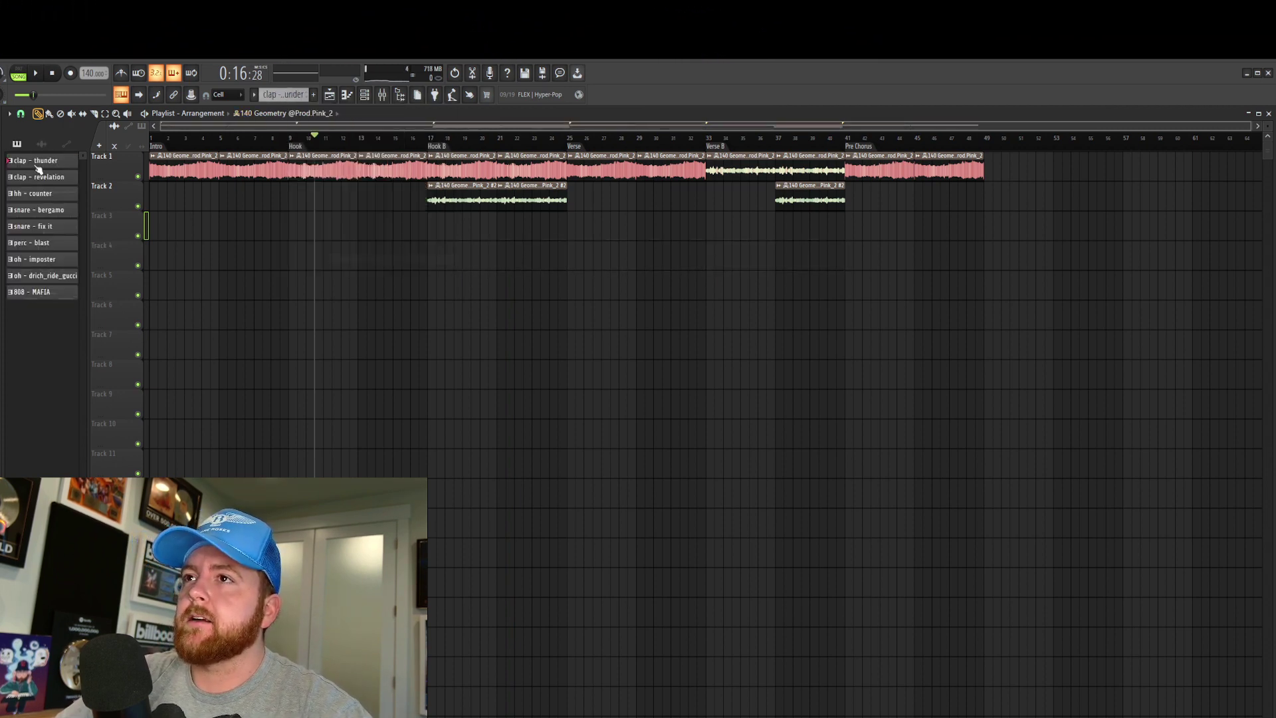
Place all the split channel patterns at the Hook from track 5 downward and duplicate them across Hook B, Verse and Verse B
drag(158, 183, 305, 295)
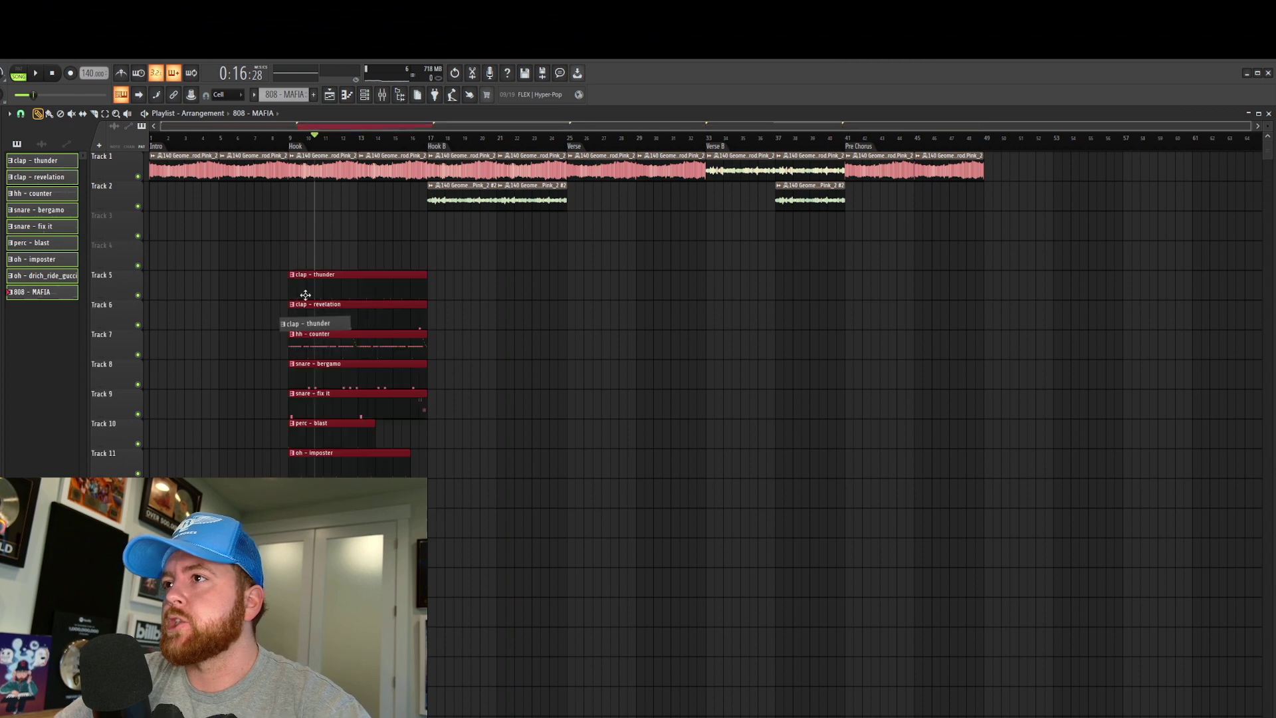
key(ctrl+b)
key(ctrl+b)
key(ctrl+b)
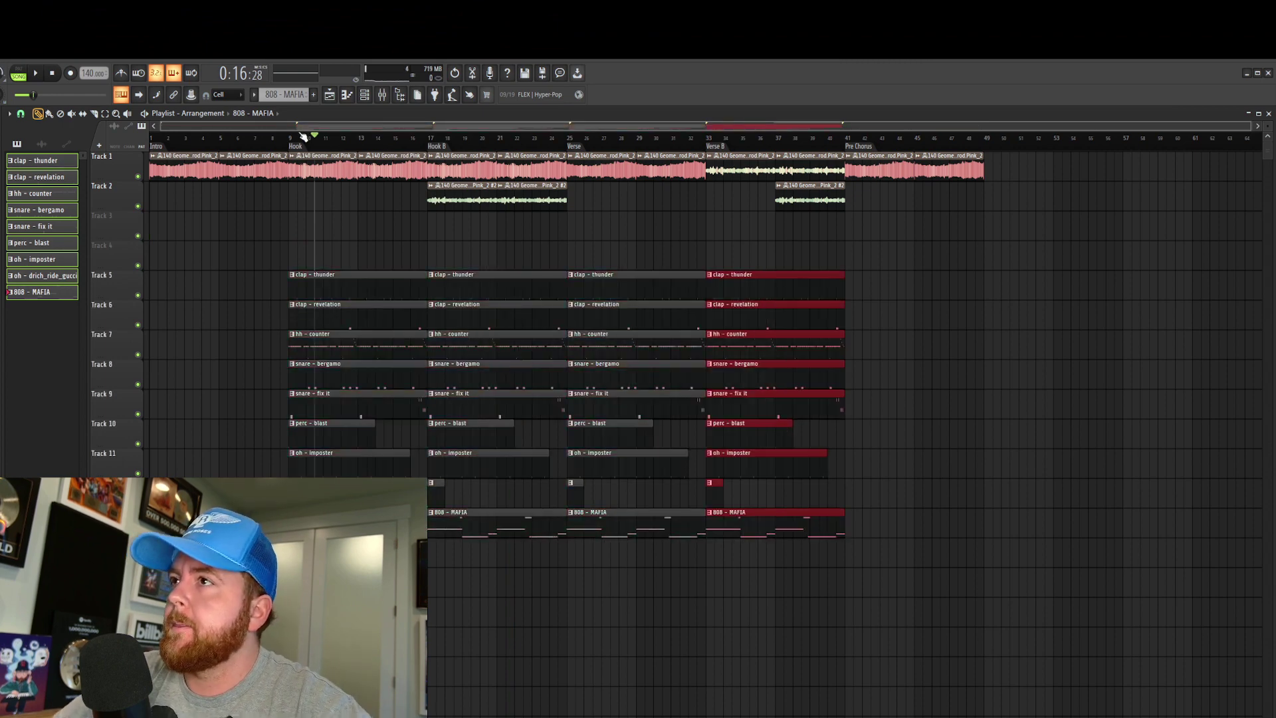
key(ctrl+d)
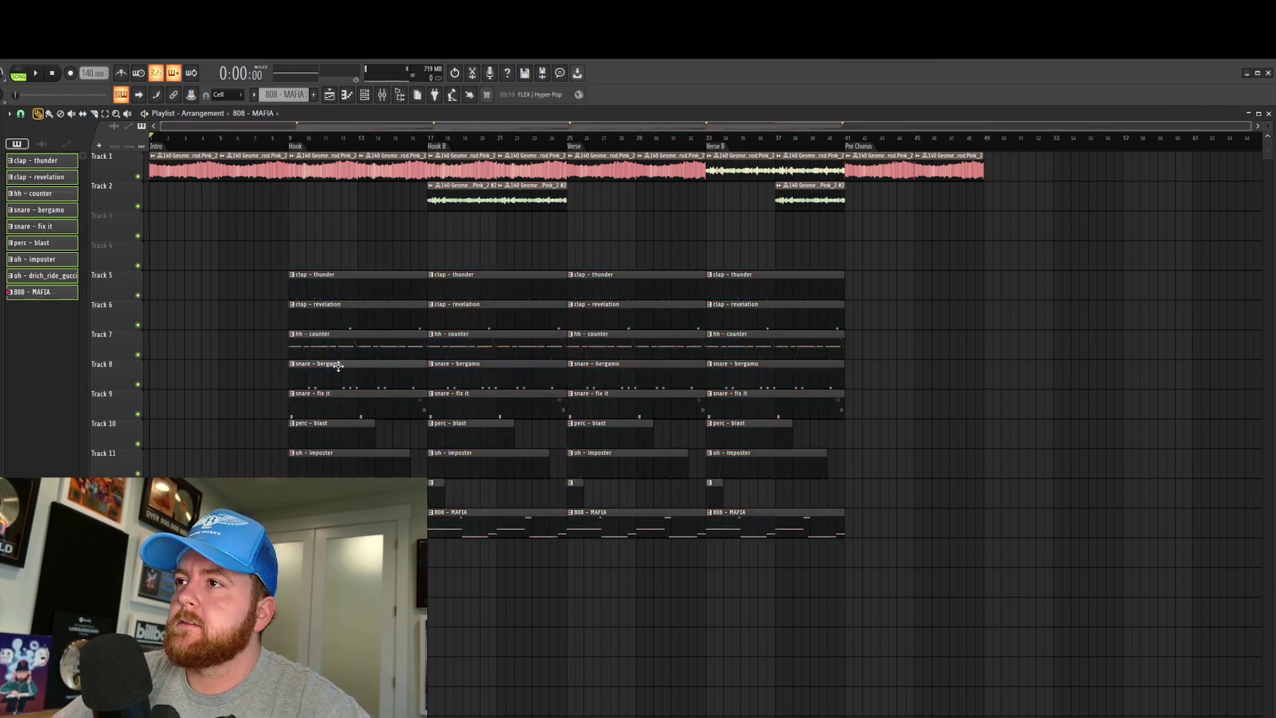
Add the oh - drich_ride_gucci pattern at the start of the Intro and preview it from bar 1
scroll(365, 352, up, 5)
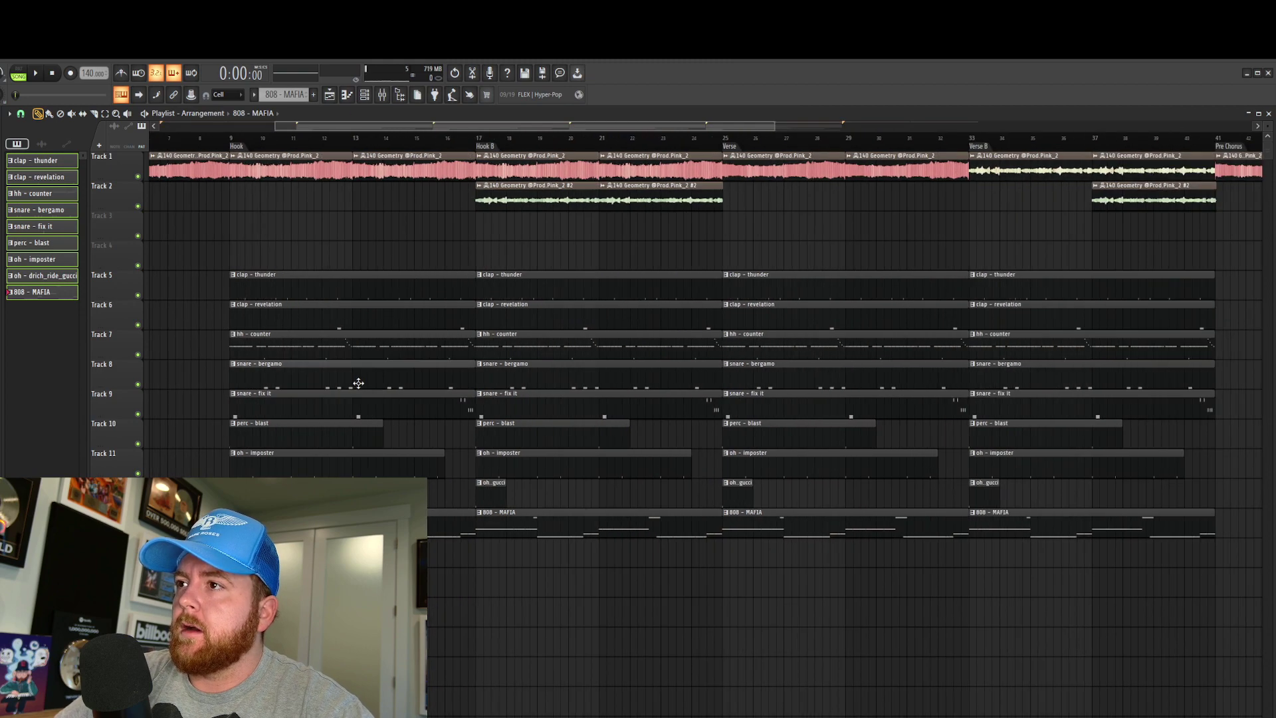
drag(330, 124, 305, 125)
scroll(312, 372, up, 2)
click(222, 493)
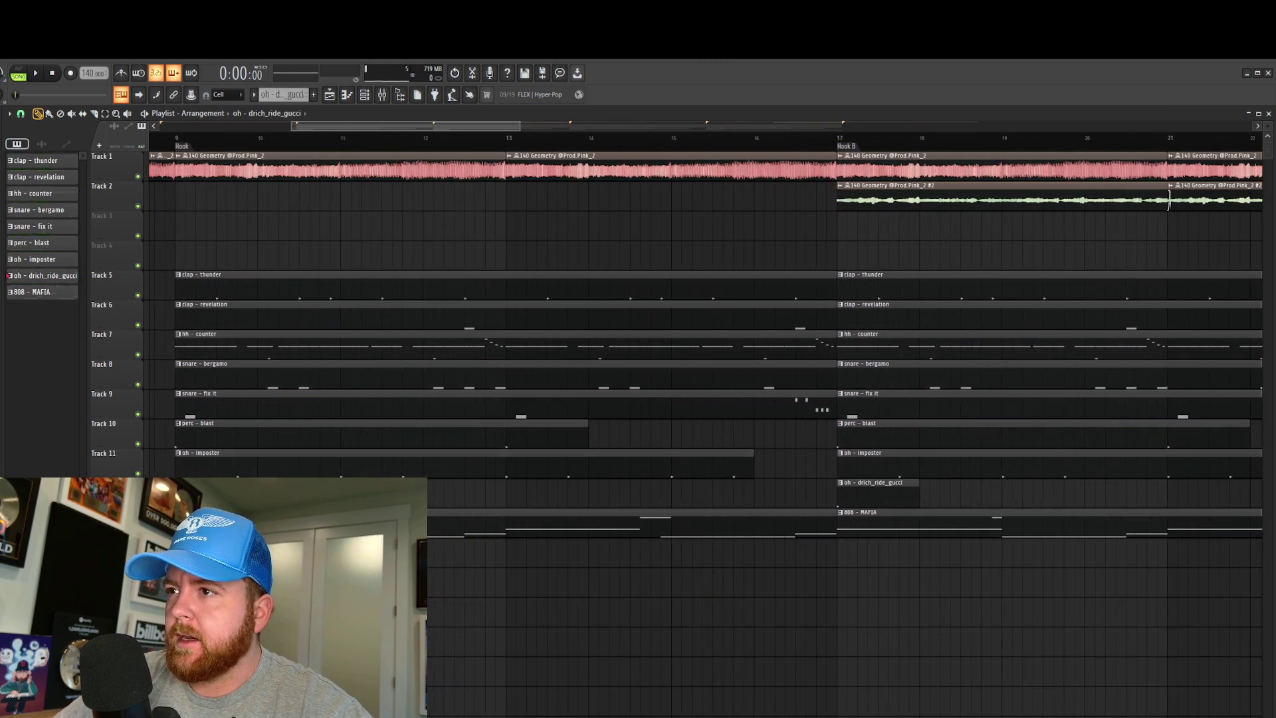
scroll(290, 273, down, 6)
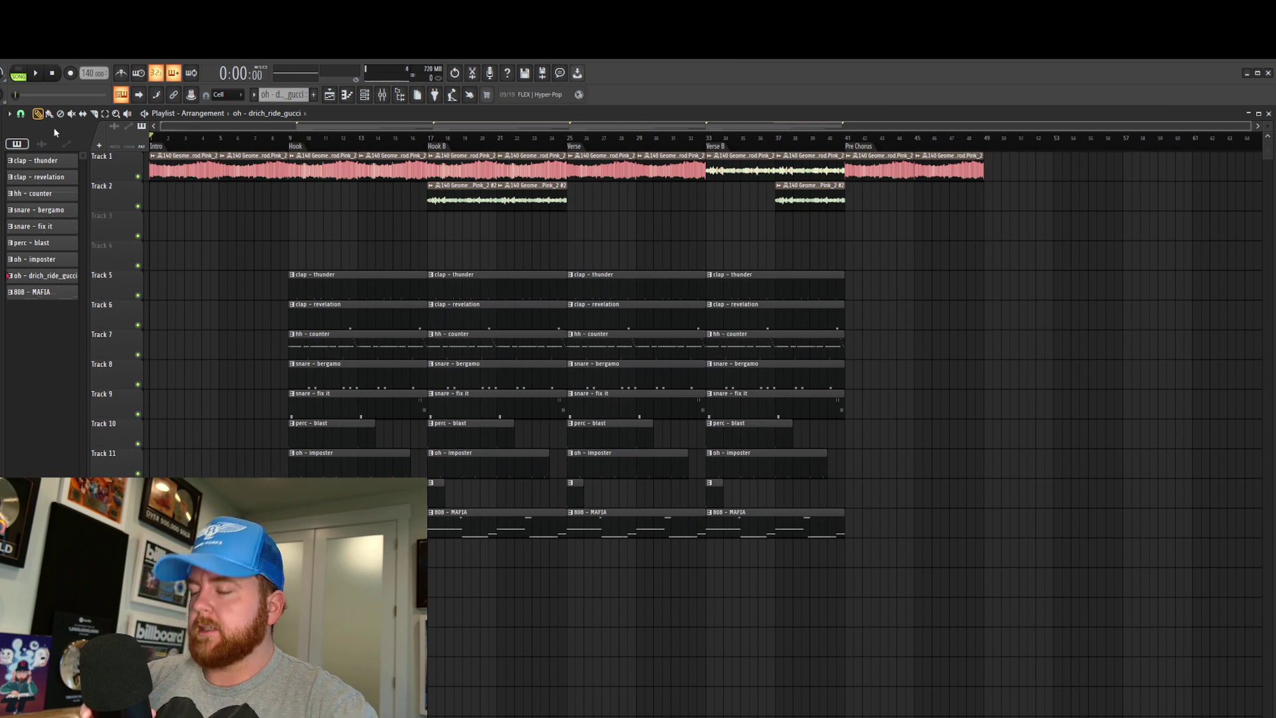
key(space)
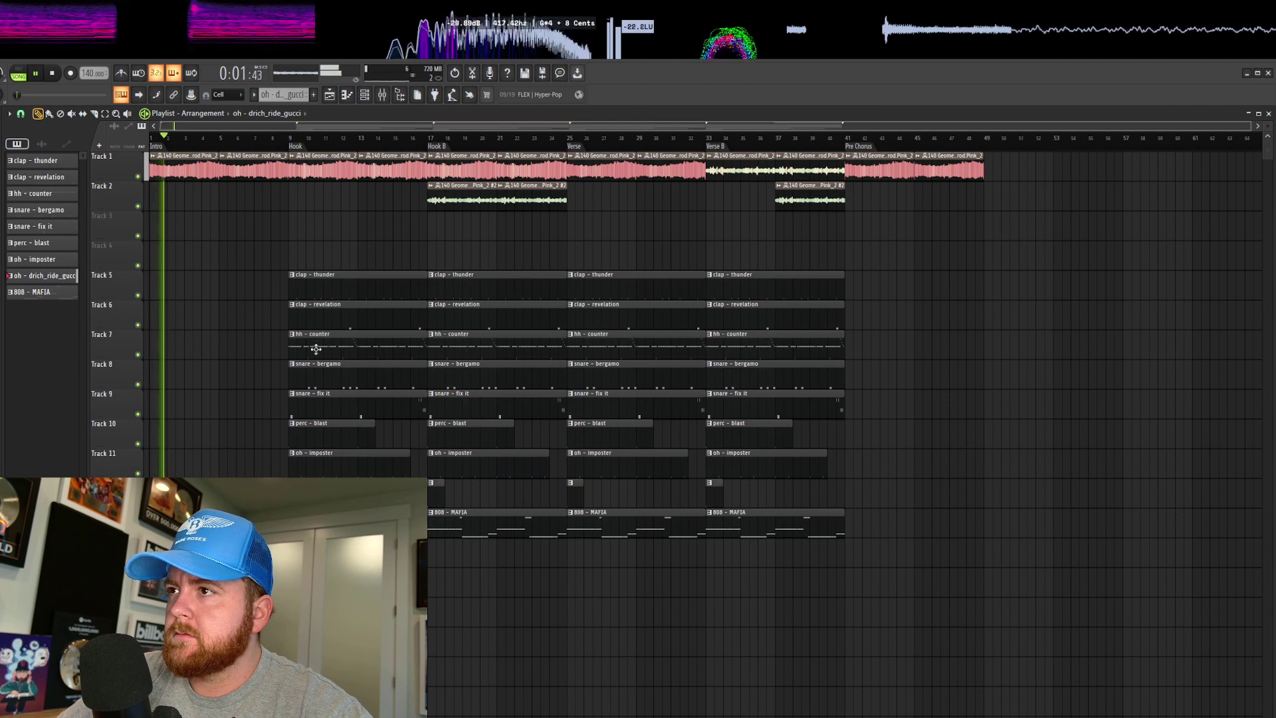
key(space)
Place a perc - blast clip on track 11 at the start of the Intro and play the arrangement
scroll(285, 429, up, 3)
click(284, 429)
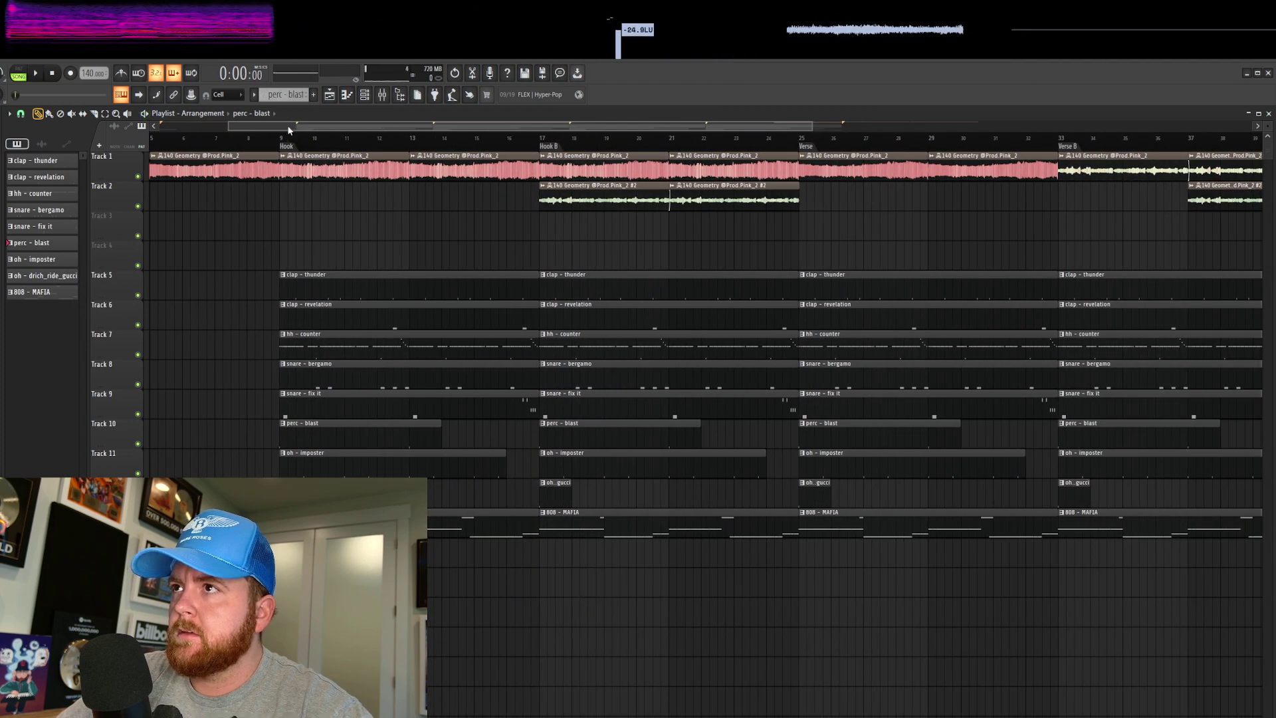
drag(289, 128, 220, 127)
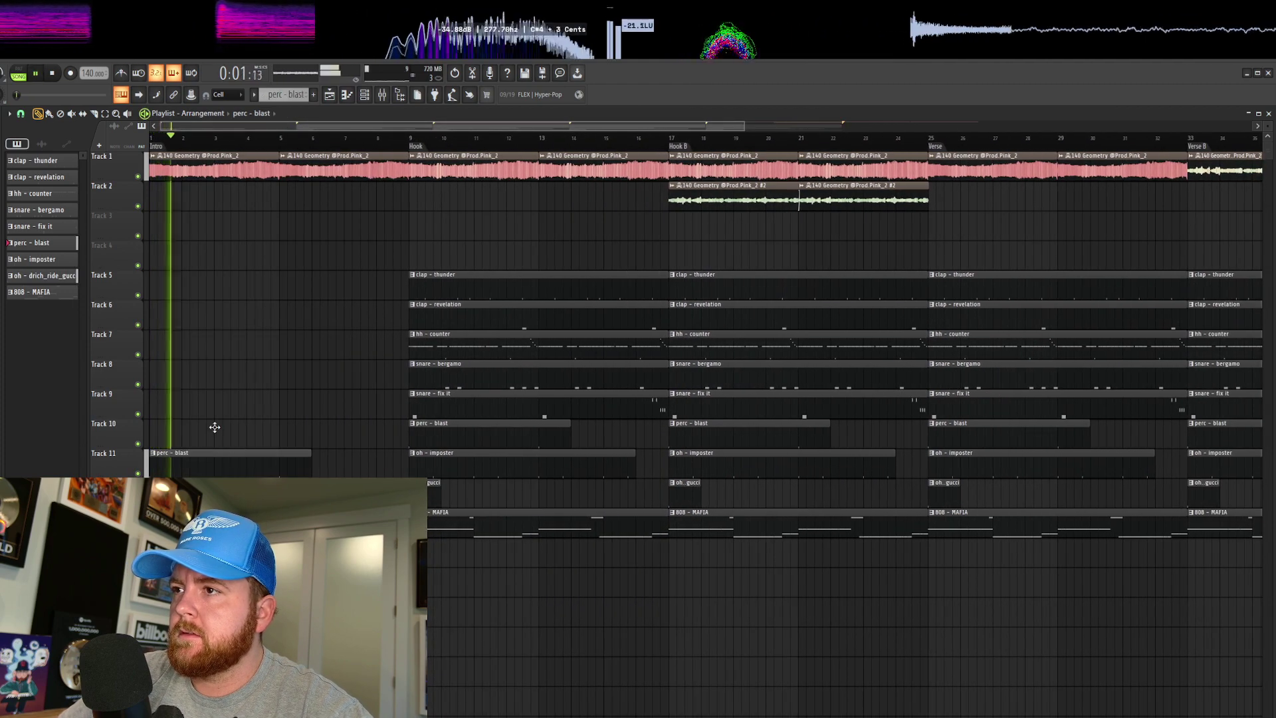
Move the Intro's perc - blast clip from track 11 to track 10, listen to the arrangement and stop playback
drag(215, 427, 214, 429)
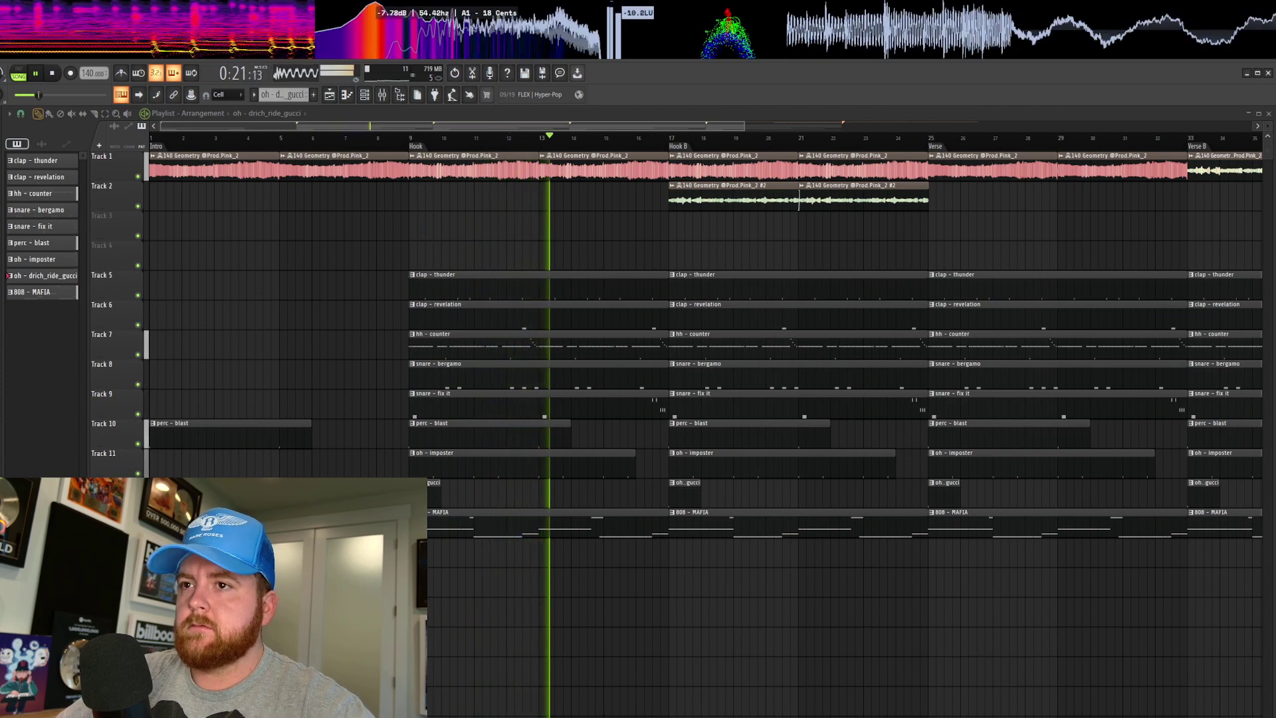
key(space)
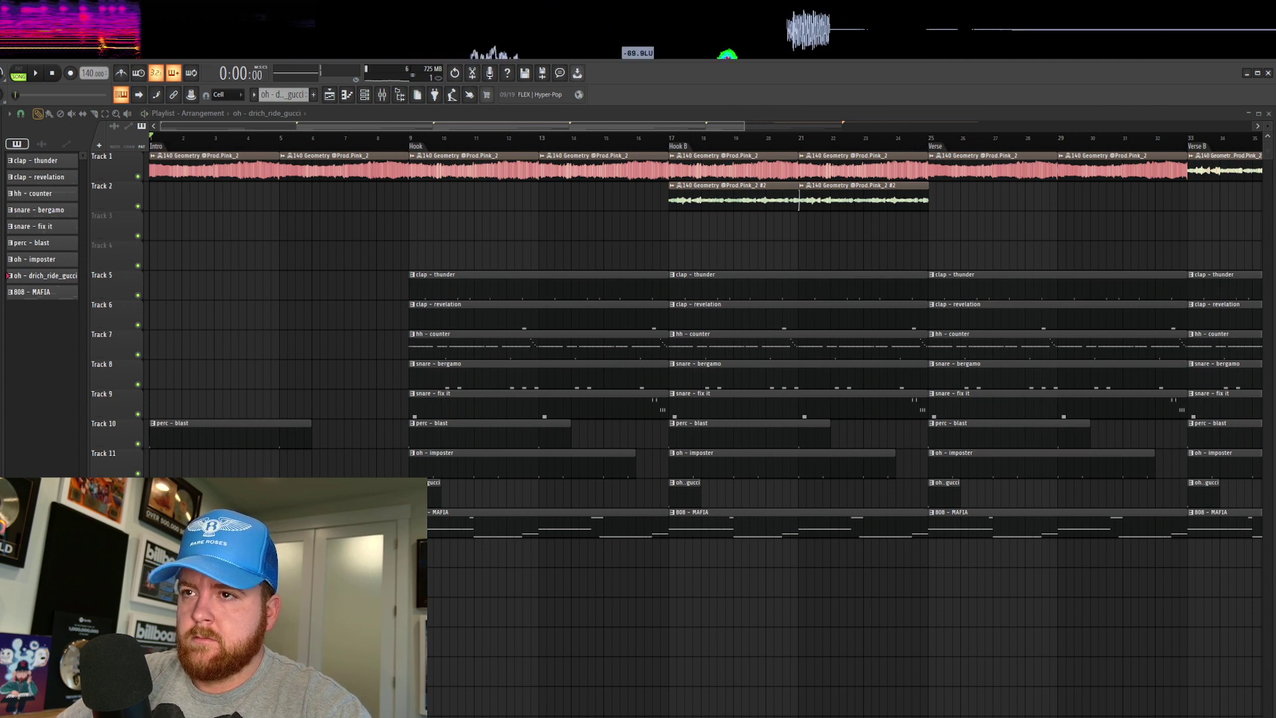
drag(404, 592, 399, 579)
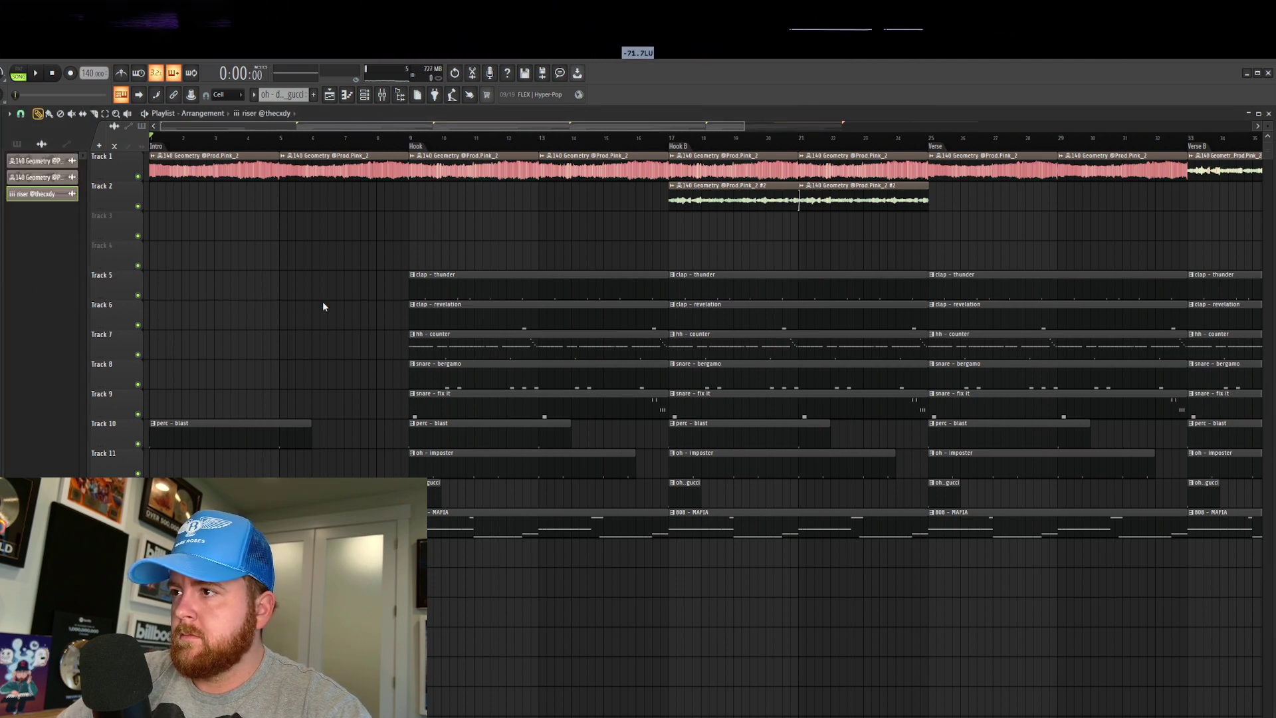
key(Escape)
click(363, 138)
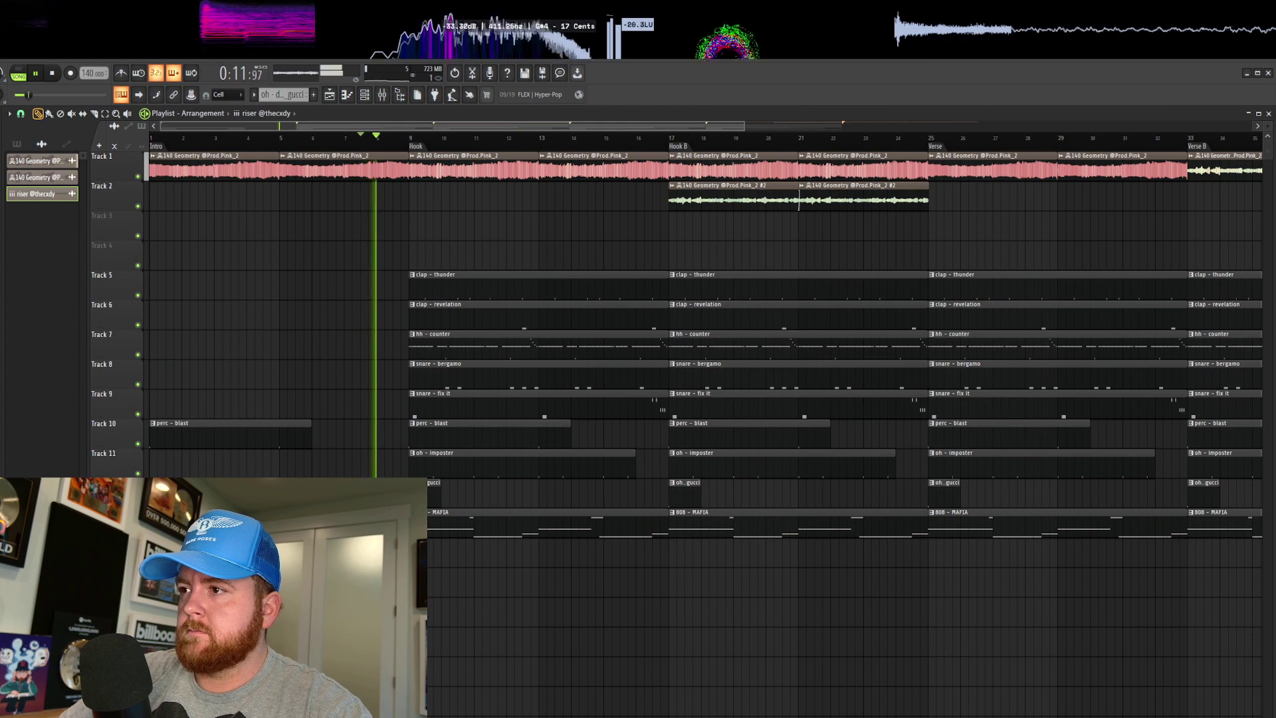
key(Tab)
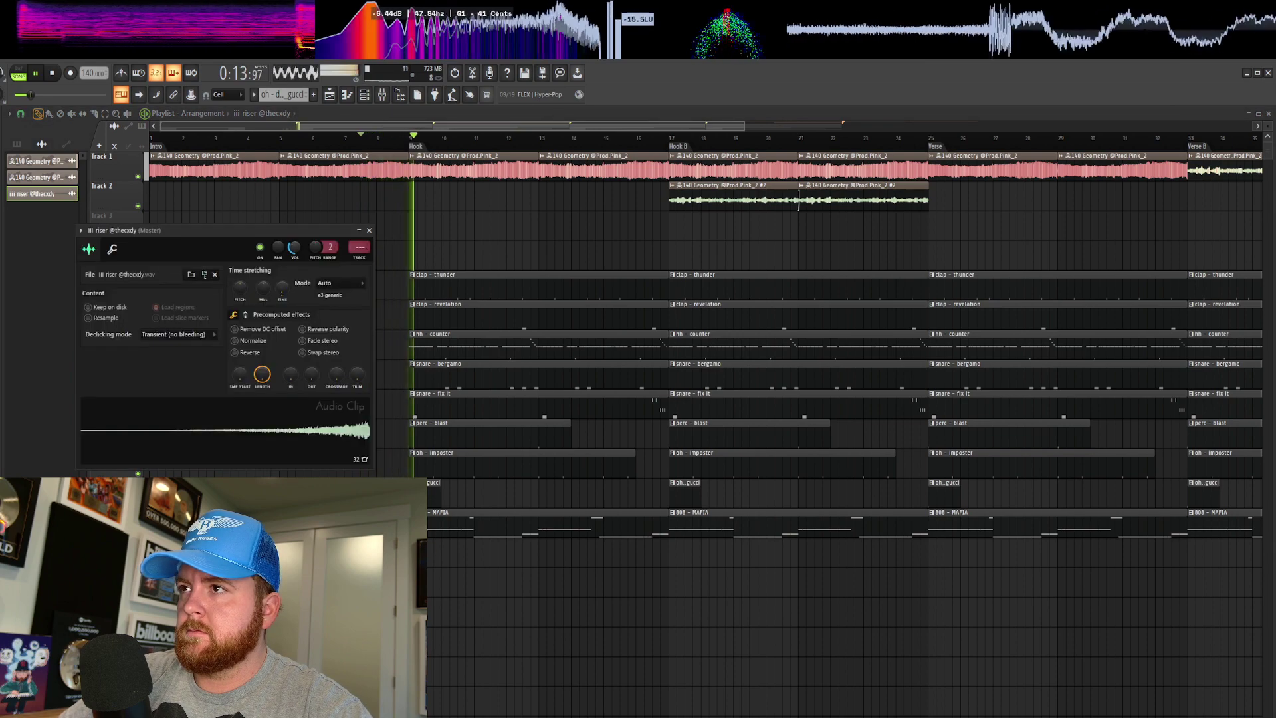
click(368, 231)
Copy the riser to the end of the Pre Chorus and the Intro's perc - blast and oh - drich_ride_gucci clips into that section
scroll(479, 572, down, 3)
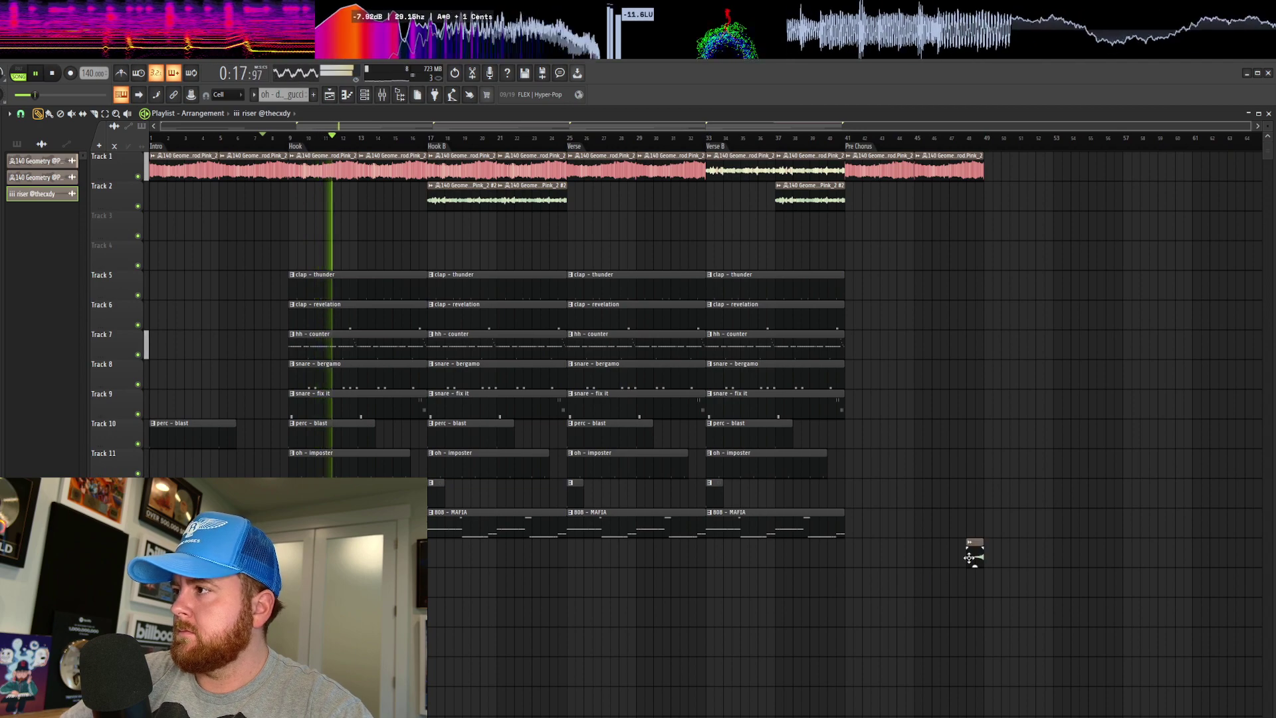
drag(166, 442, 861, 442)
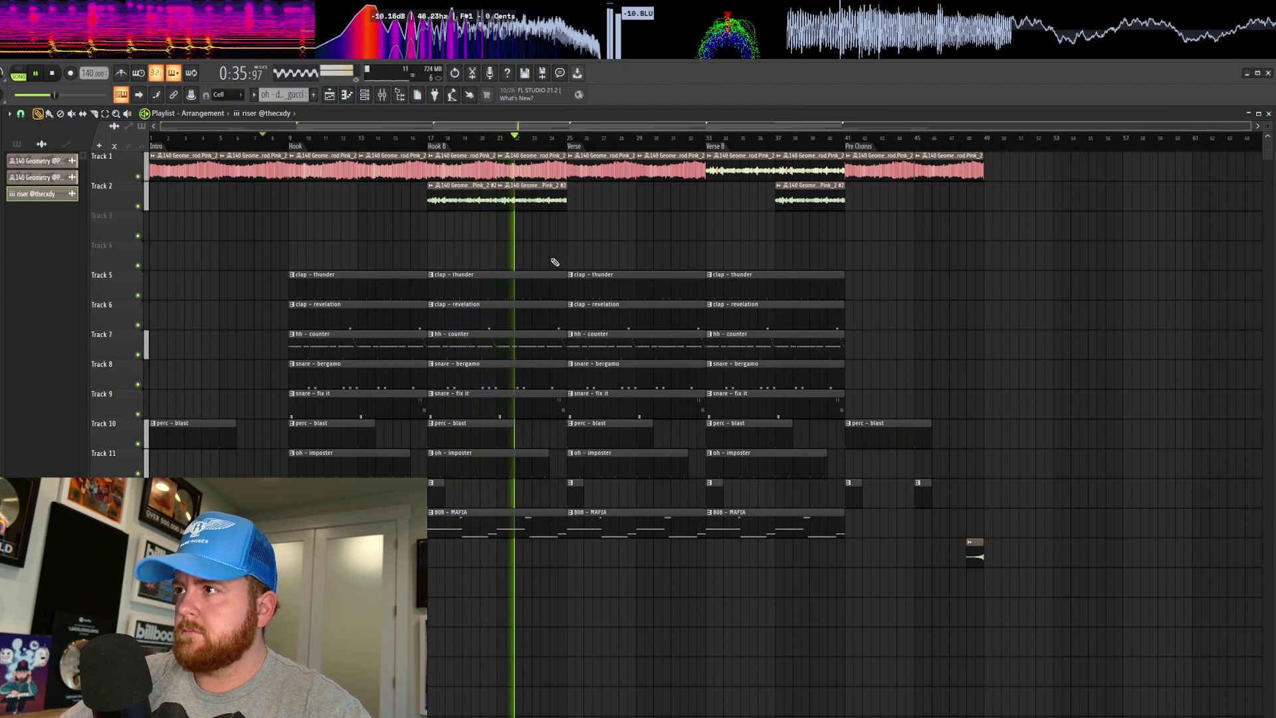
Trim the Hook B clap, hi-hat, snare and 808 clips to end one bar before the Verse, and replay the transition
drag(565, 275, 549, 275)
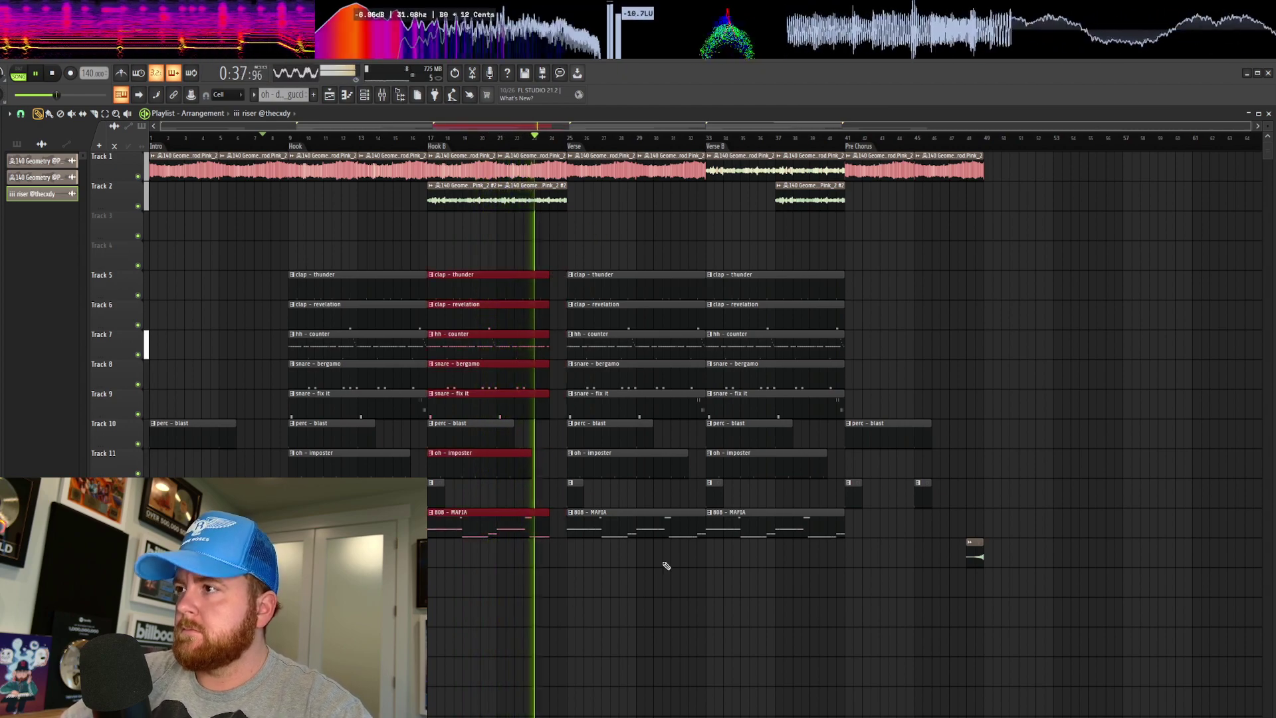
ctrl+click(623, 570)
scroll(593, 558, up, 1)
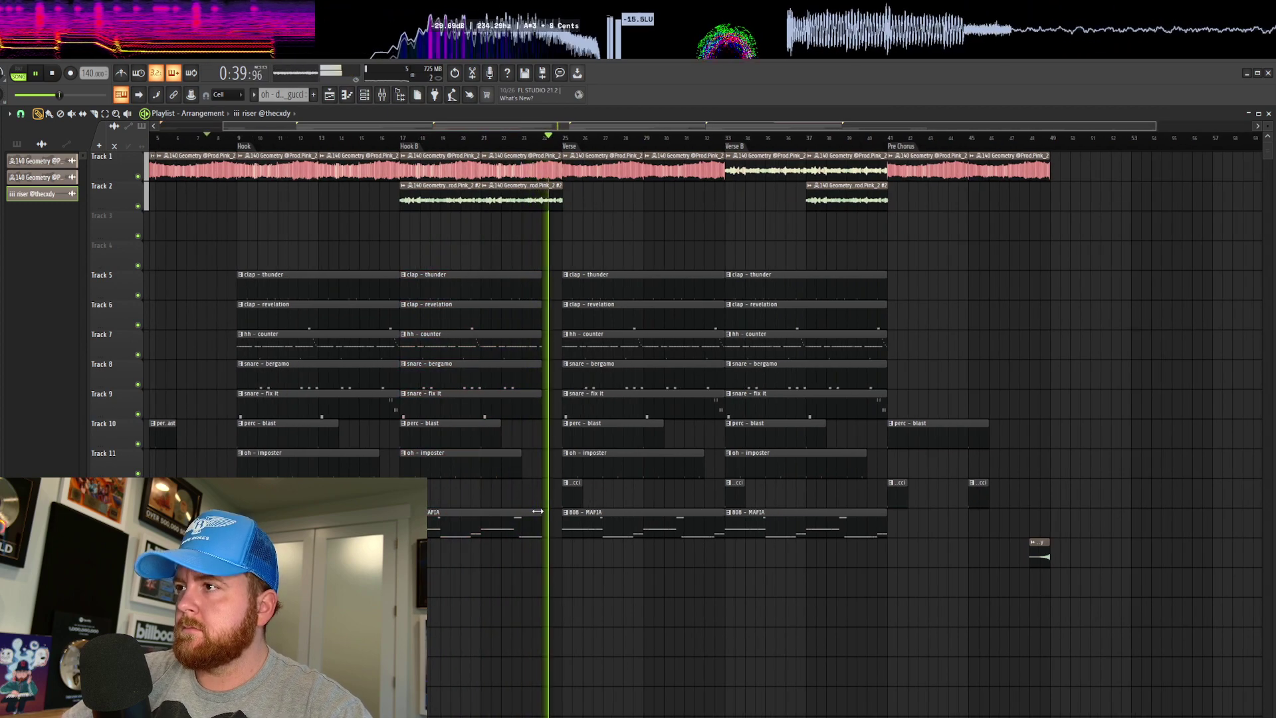
key(space)
scroll(547, 521, up, 2)
key(space)
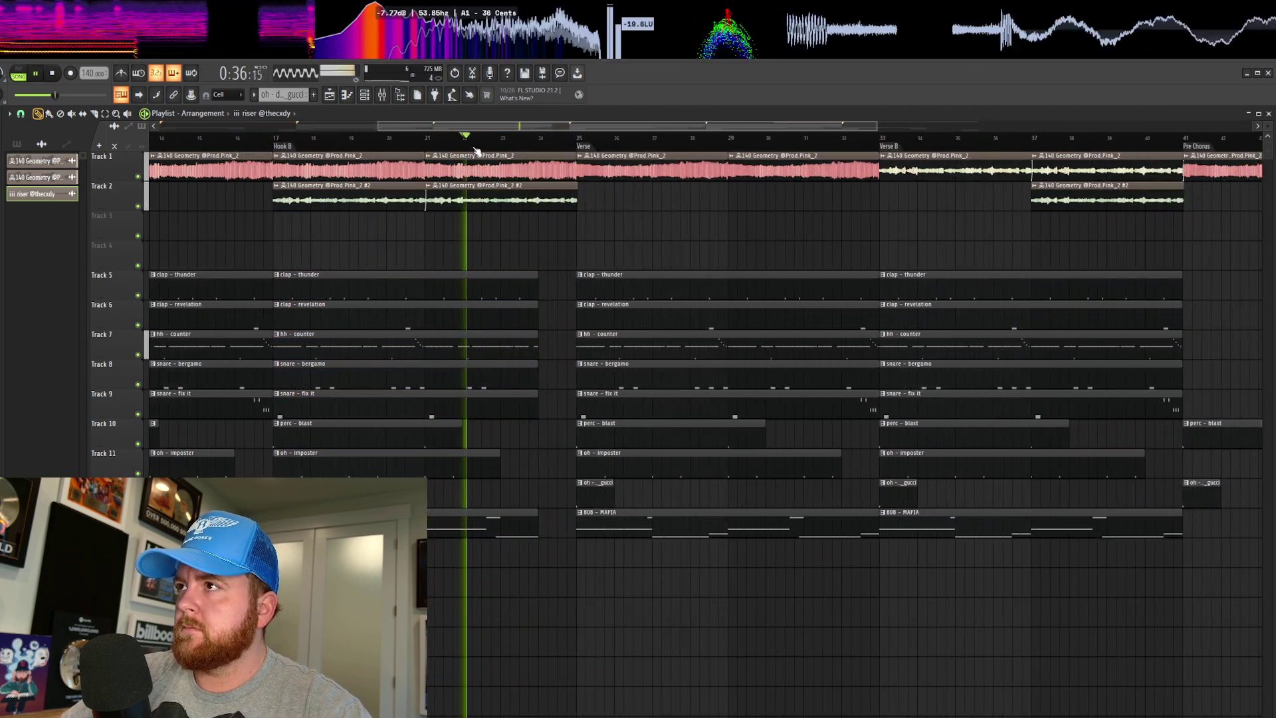
Extend the shortened Hook B clips so they end half a bar before the Verse
click(538, 290)
drag(539, 289, 557, 289)
click(650, 607)
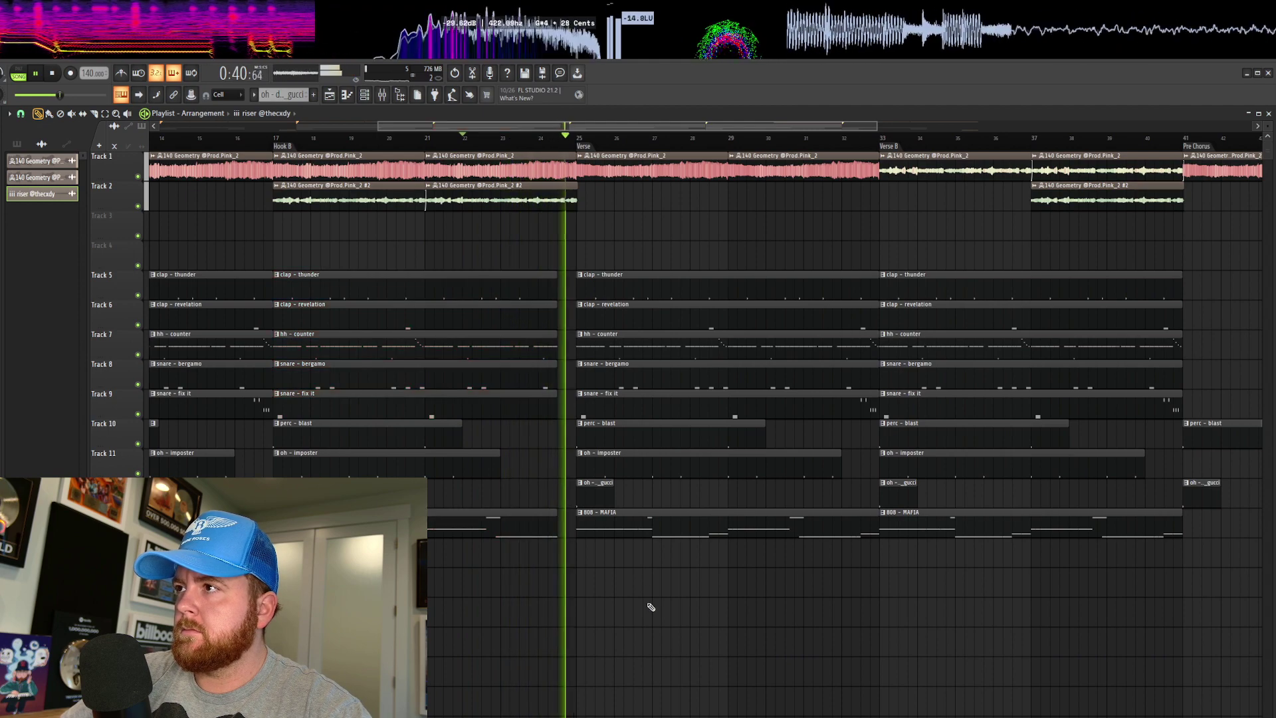
Trim the first two bars off the Verse's 808 - MAFIA clip and restart playback
key(space)
drag(578, 527, 652, 527)
key(space)
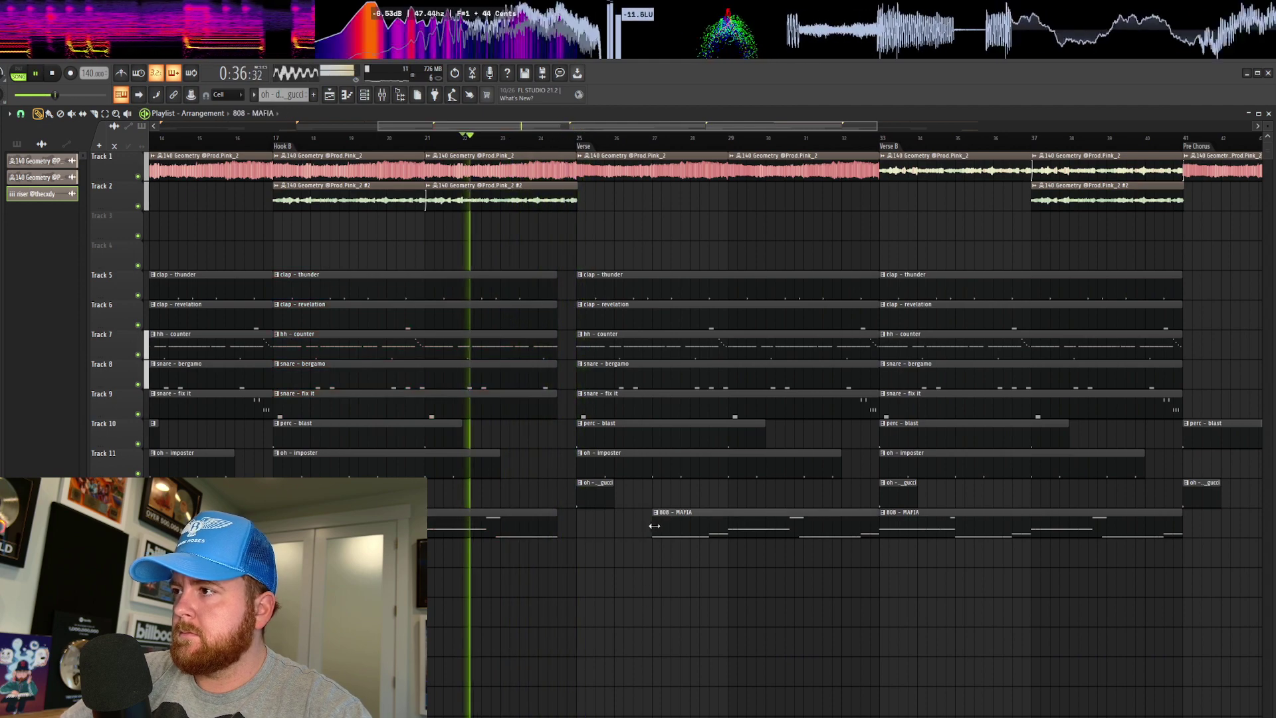
Delete the snare - bergamo and snare - fix it clips from the Verse, keeping its clap - revelation clip
right_click(638, 375)
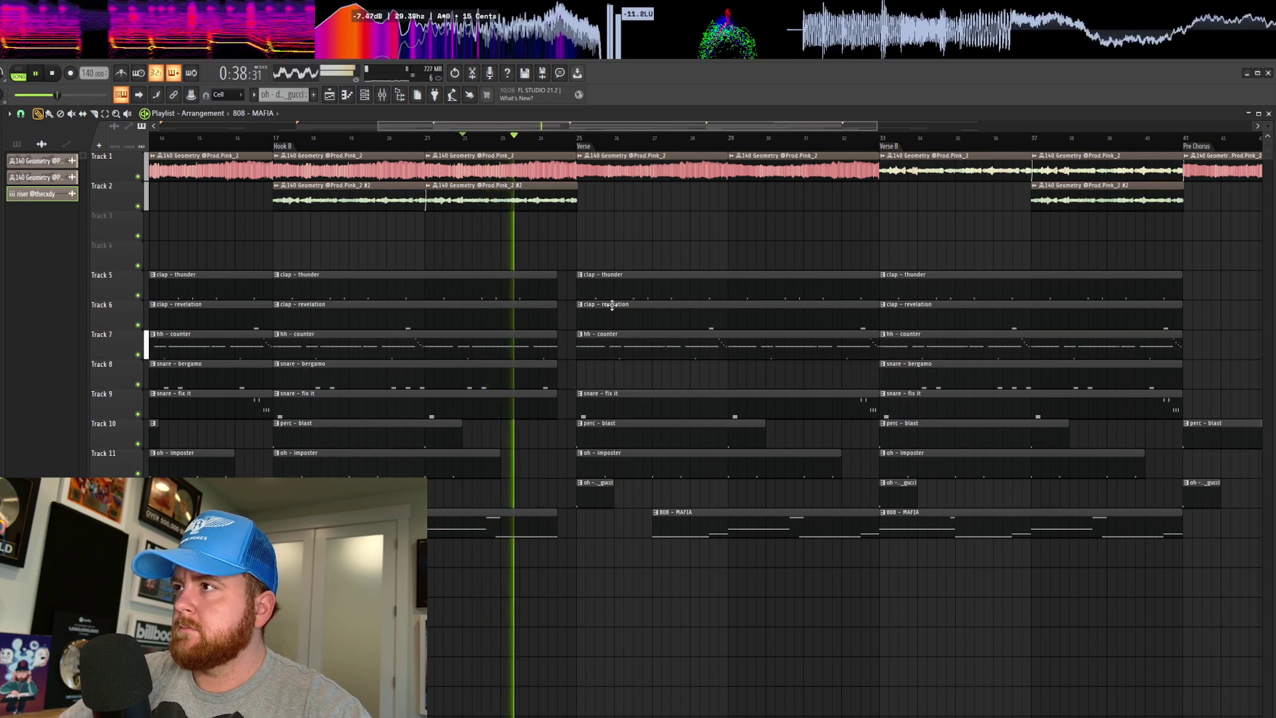
right_click(614, 317)
key(ctrl+z)
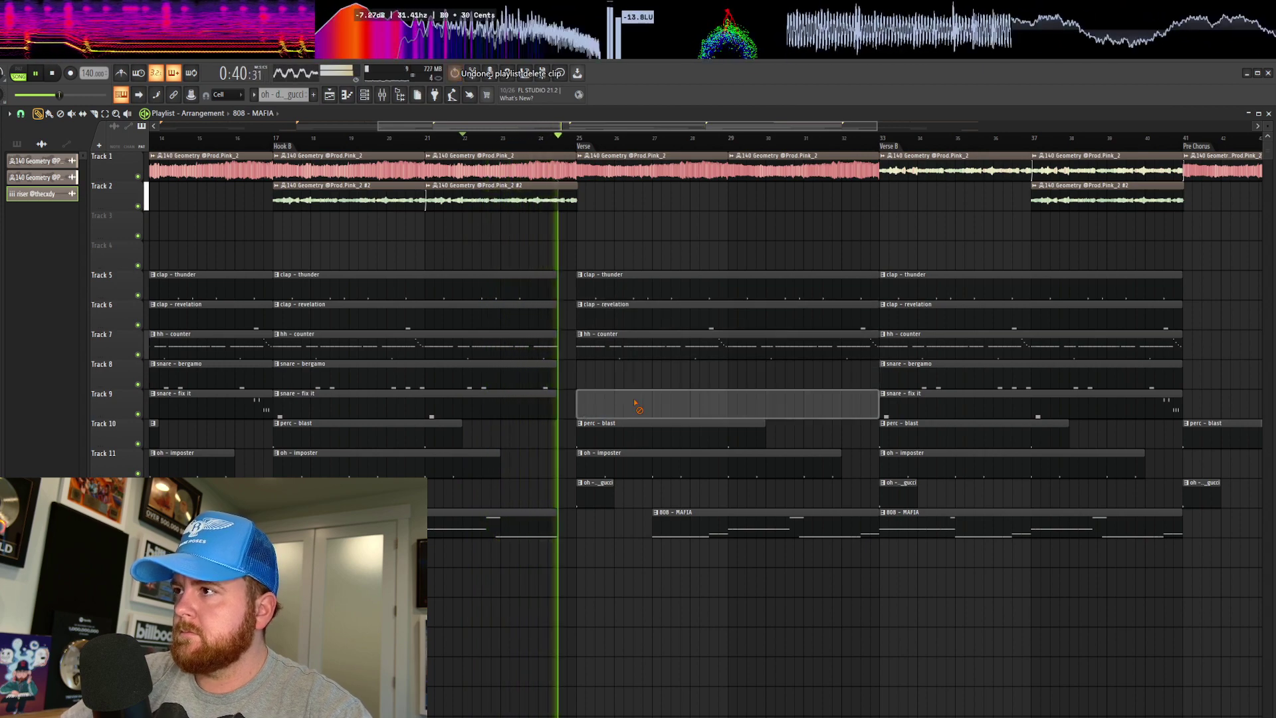
right_click(669, 406)
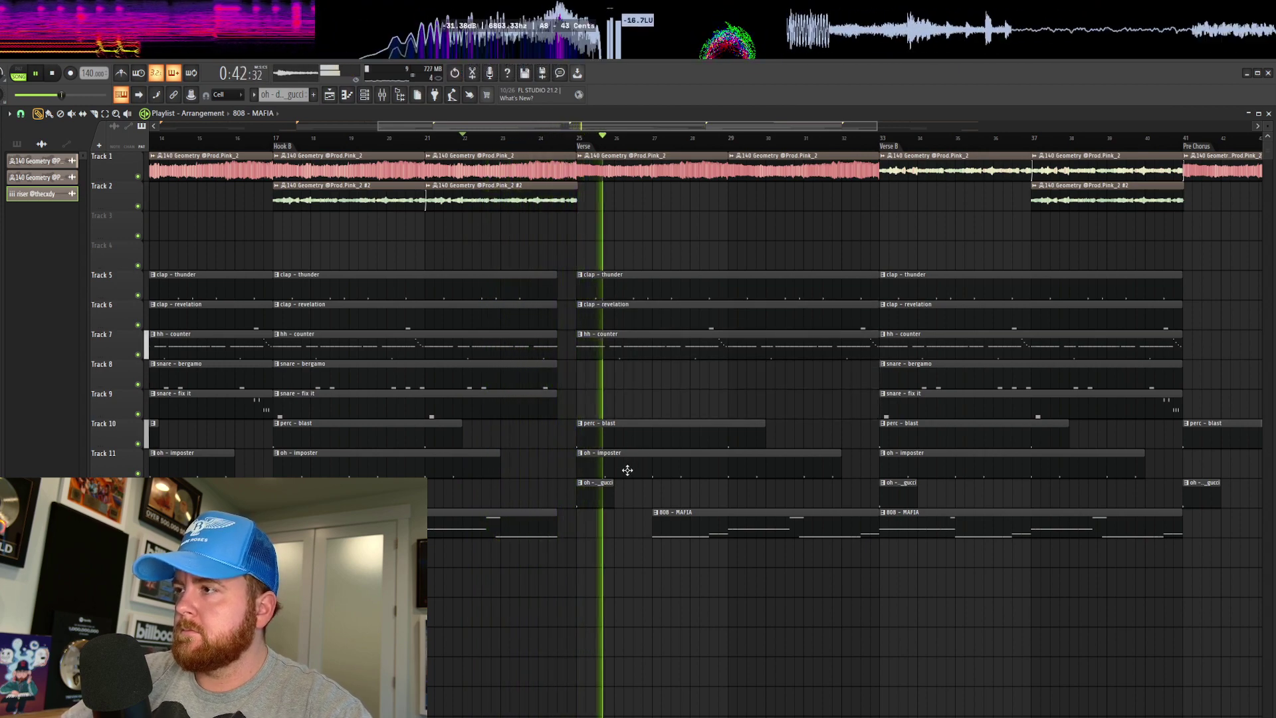
End the Verse's clap - revelation and hh - counter clips half a bar before Verse B, with the 808 - MAFIA running up to Verse B
scroll(704, 403, down, 1)
scroll(704, 402, down, 3)
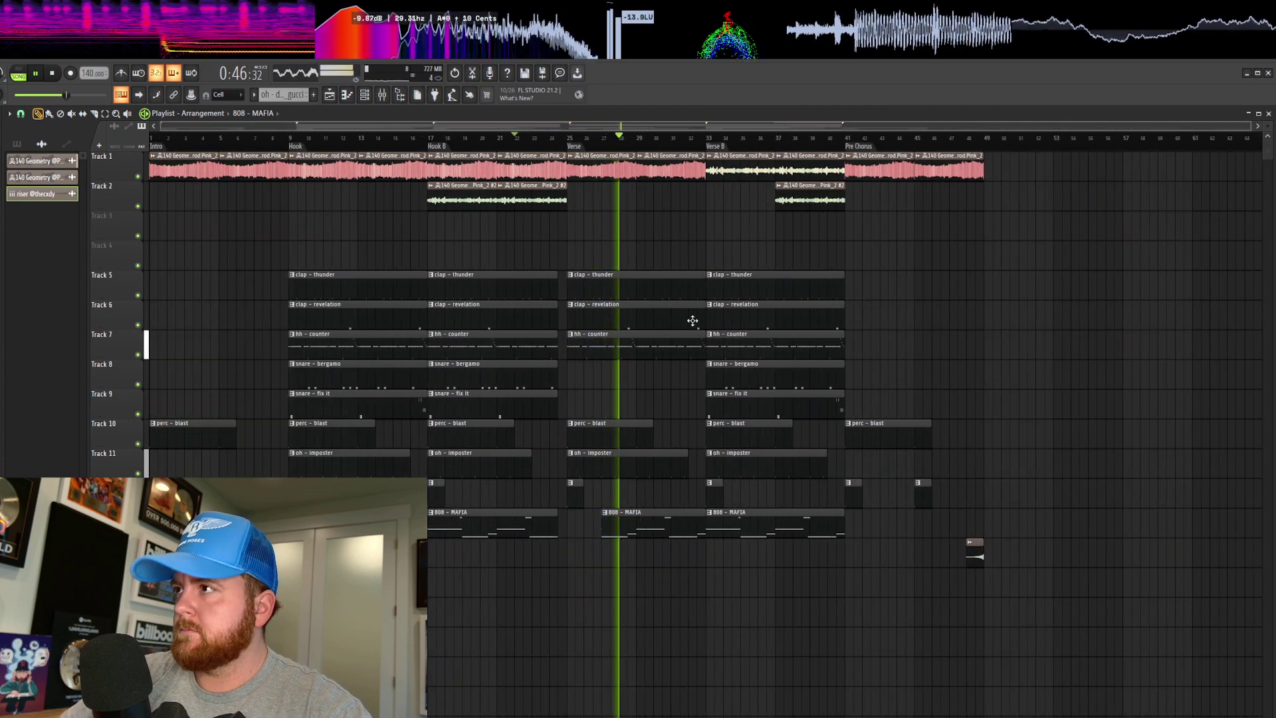
drag(692, 321, 568, 561)
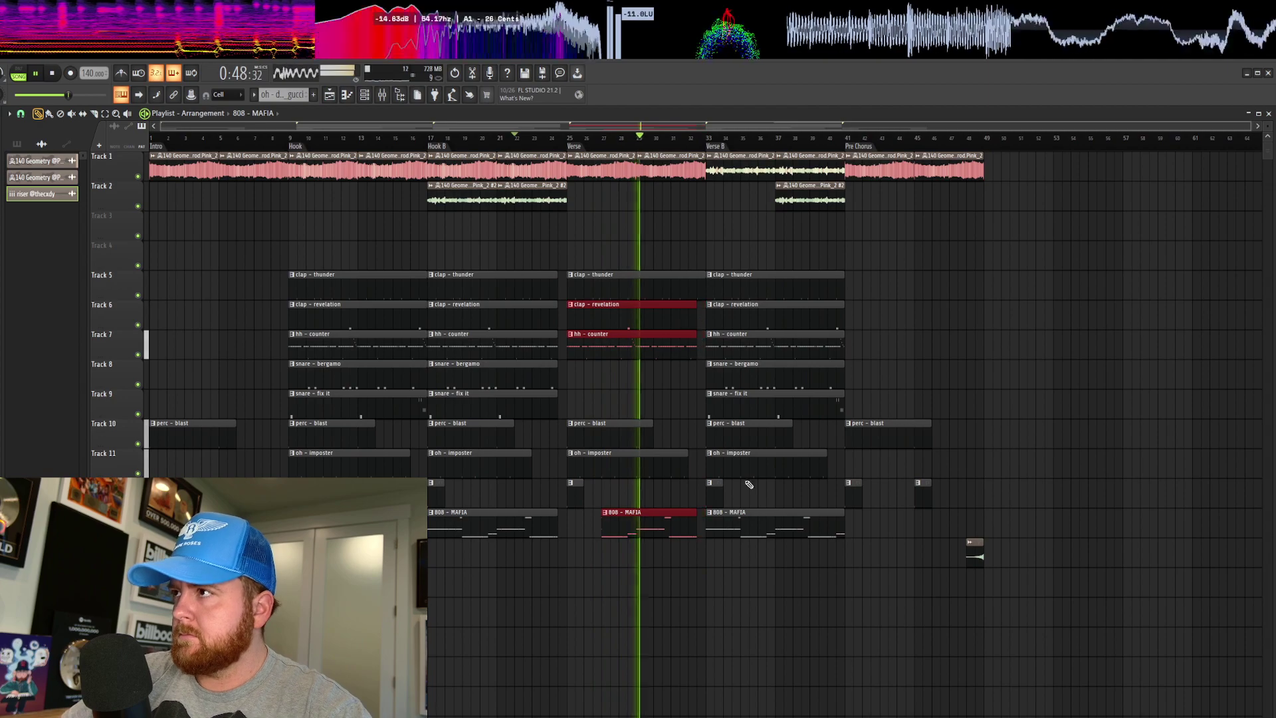
ctrl+click(736, 580)
scroll(711, 360, up, 4)
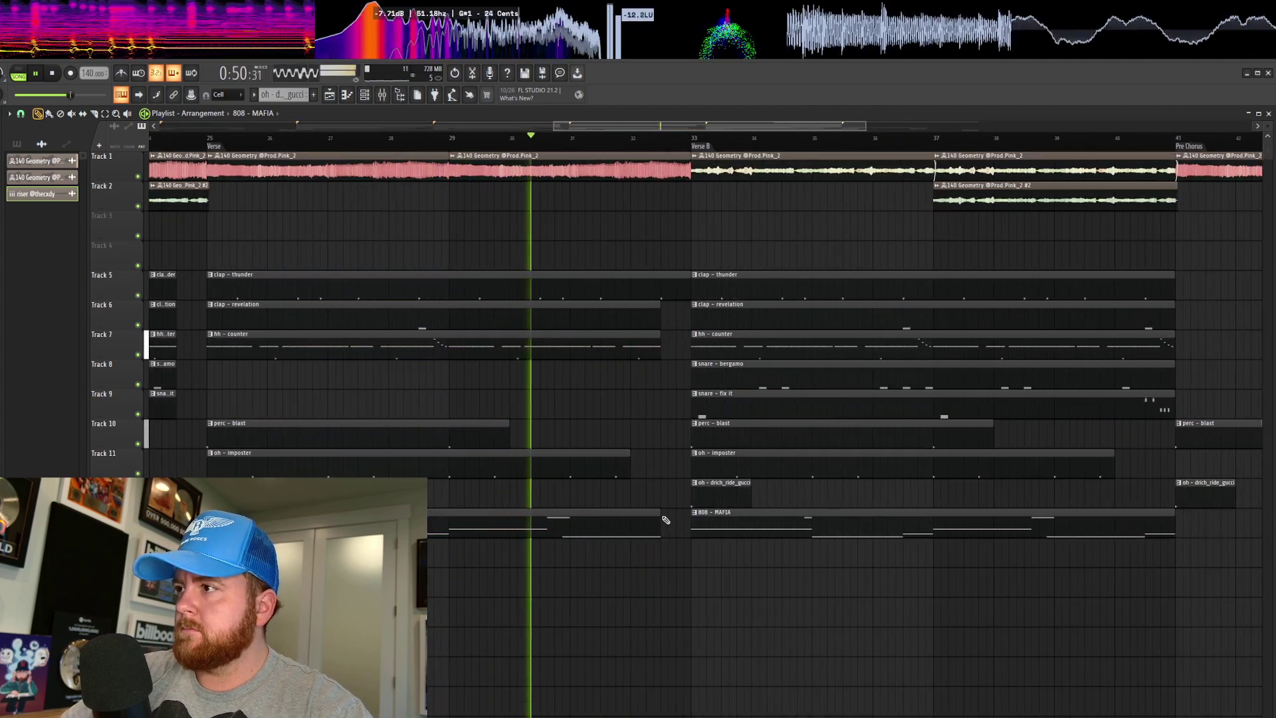
drag(659, 521, 686, 515)
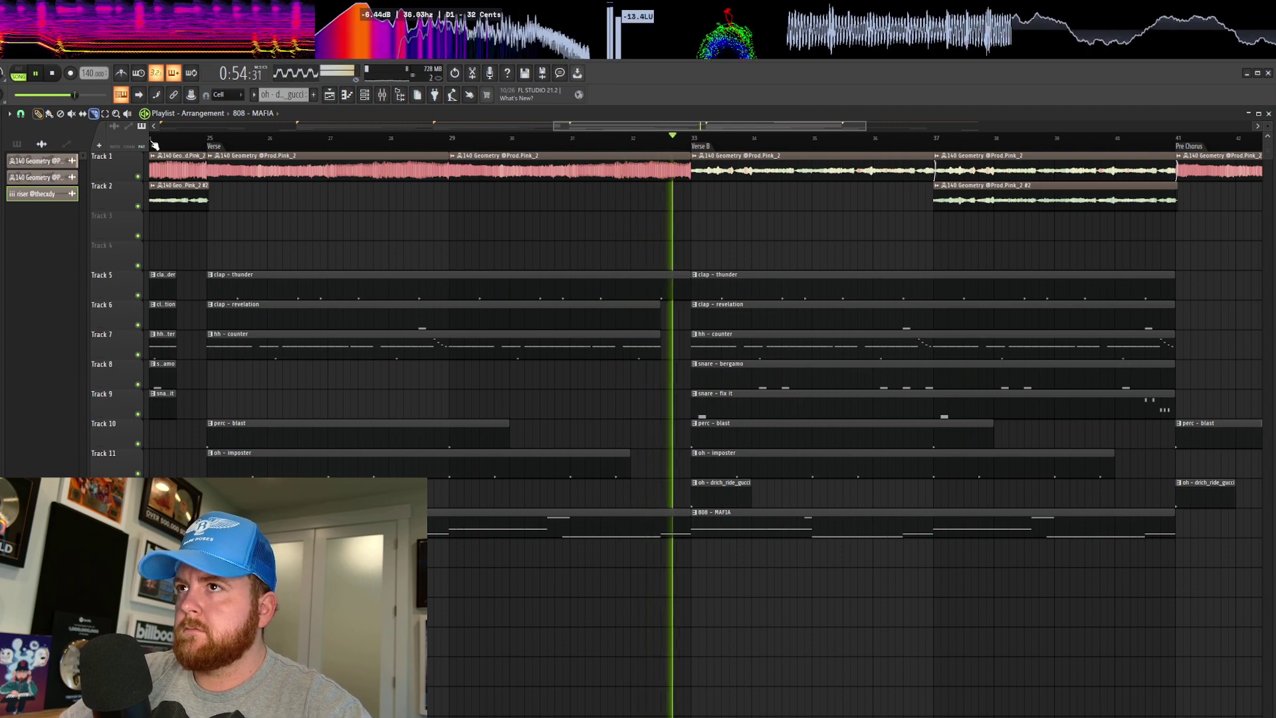
Slice the Verse B clips below clap - thunder at a half bar and one bar, delete the pieces between the cuts, and preview Verse B
key(space)
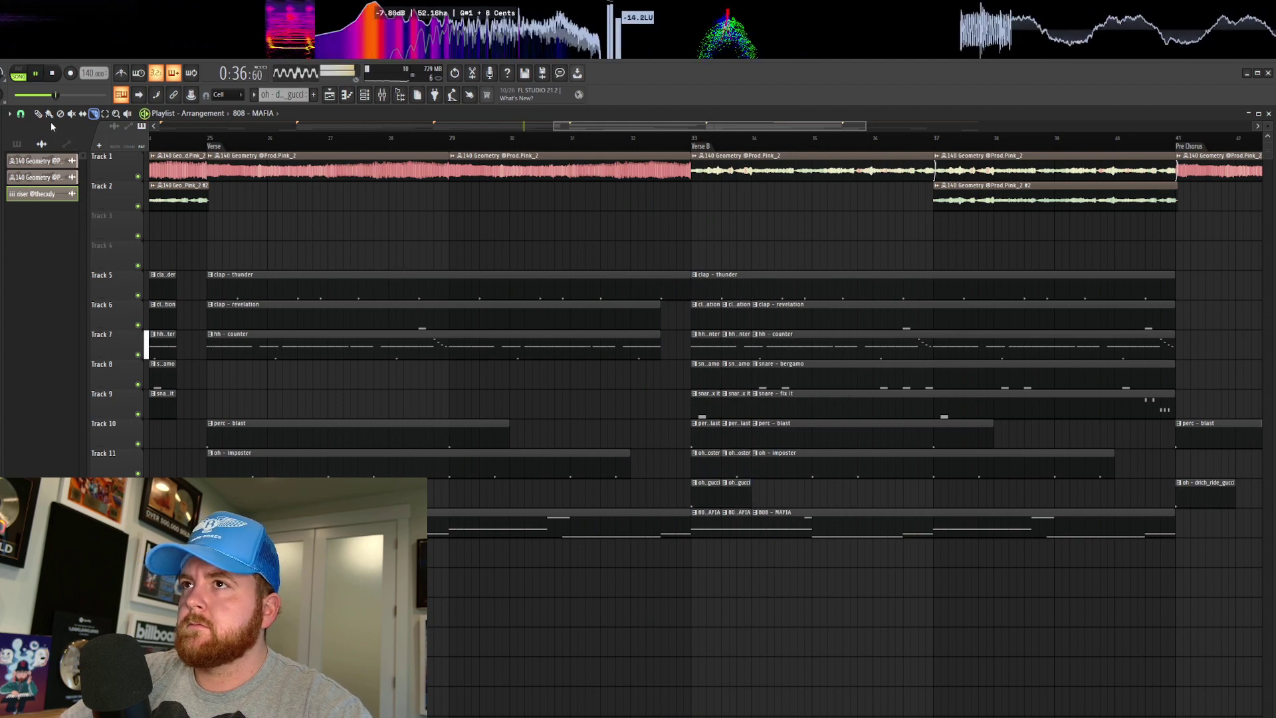
drag(735, 314, 739, 524)
click(694, 138)
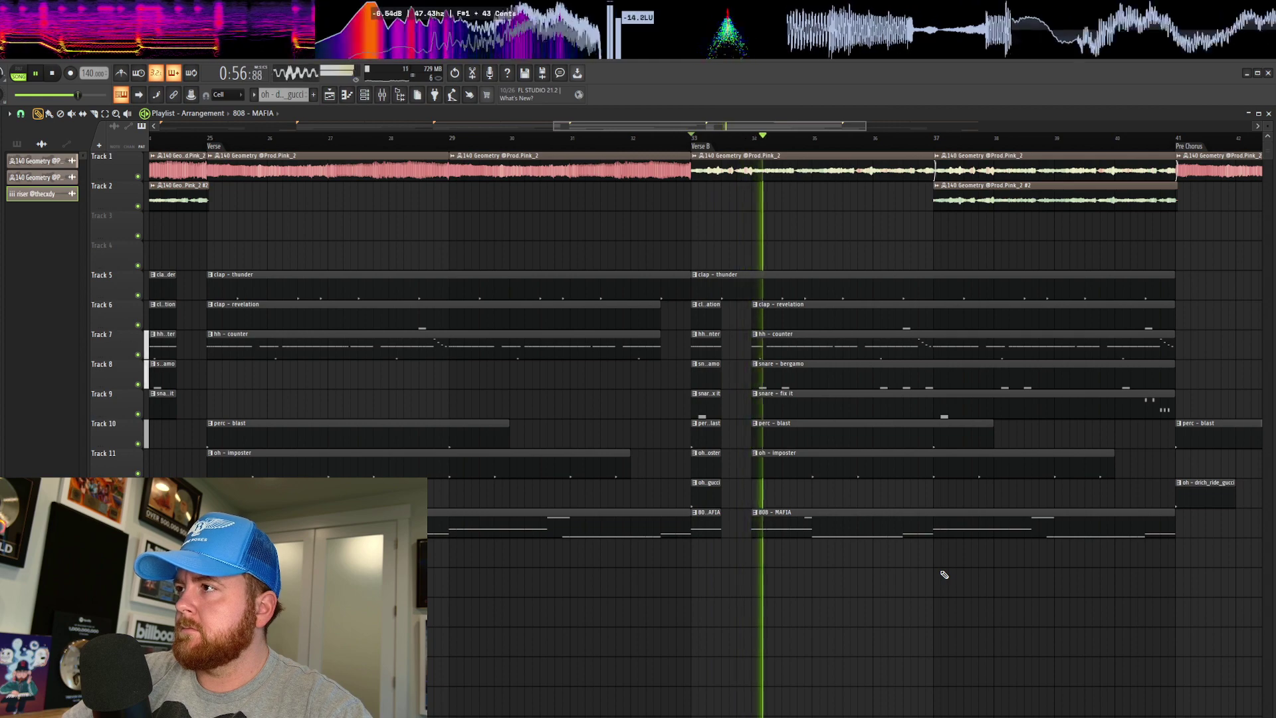
key(space)
Trim another half bar off the start of the longer Verse B clips on tracks 6 to 11, and replay from Verse B
drag(748, 302, 766, 475)
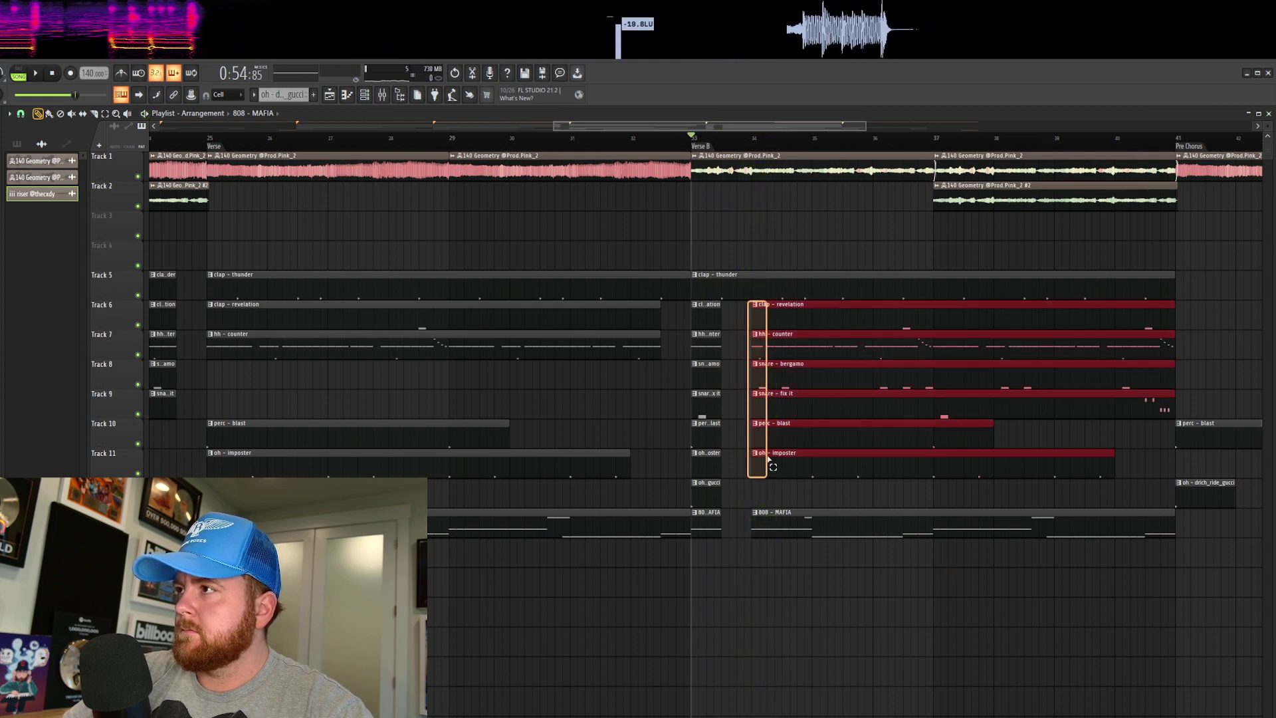
drag(753, 316, 782, 316)
key(space)
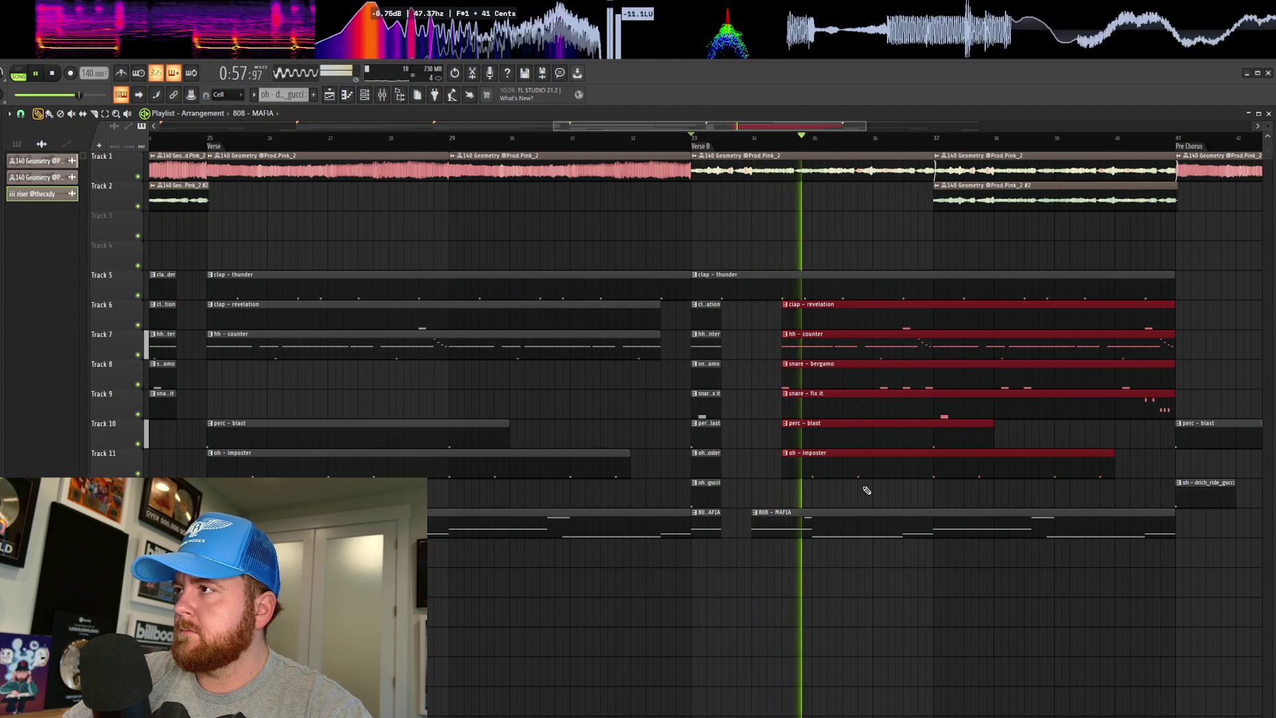
scroll(867, 490, down, 5)
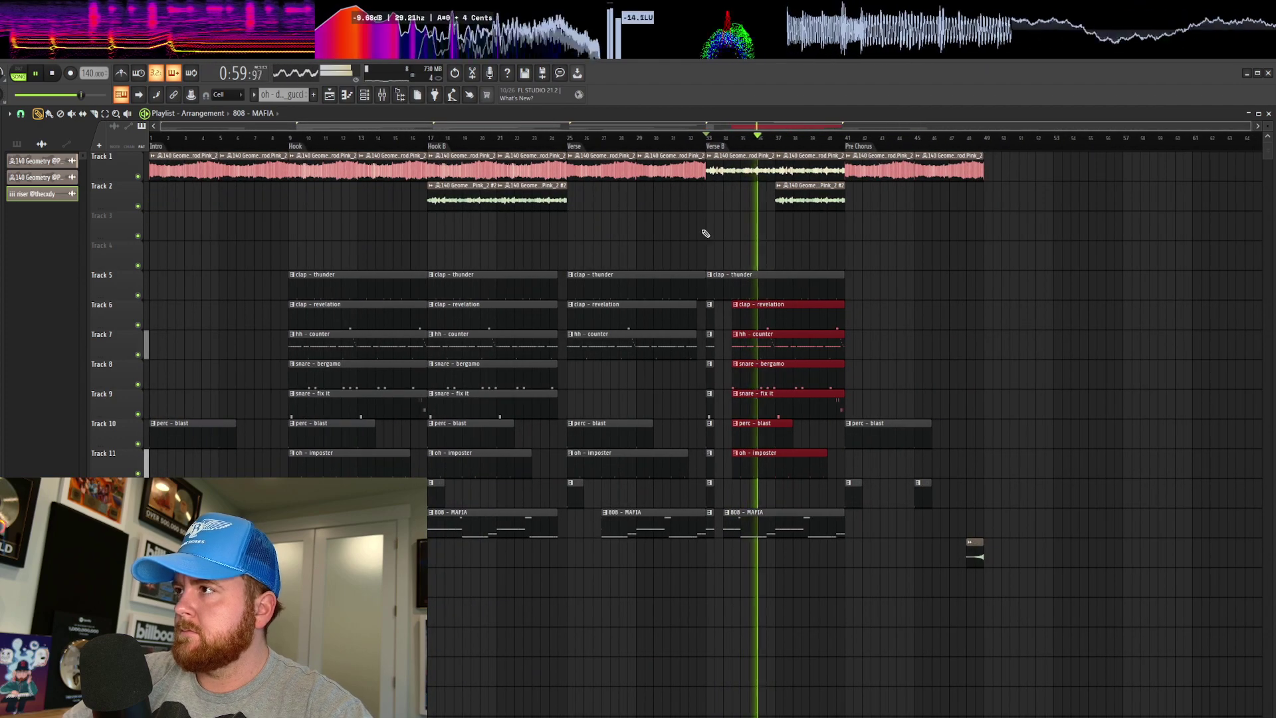
click(712, 138)
scroll(706, 370, up, 6)
key(space)
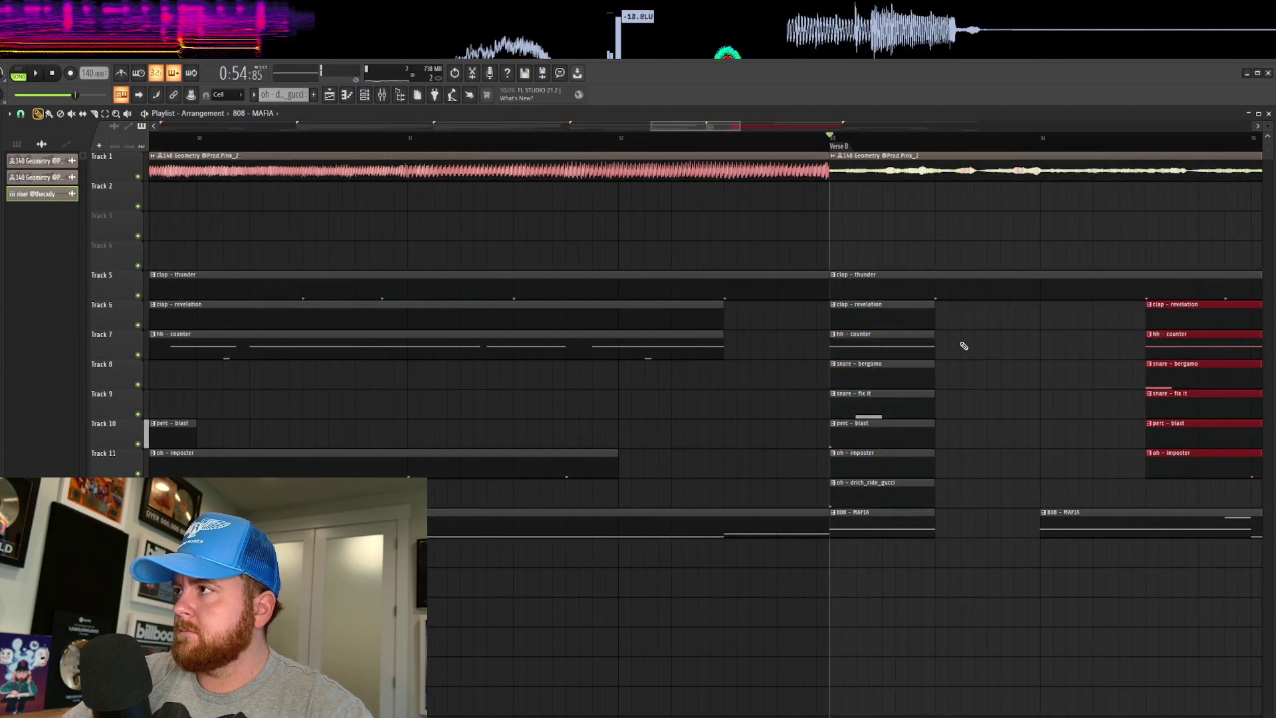
key(space)
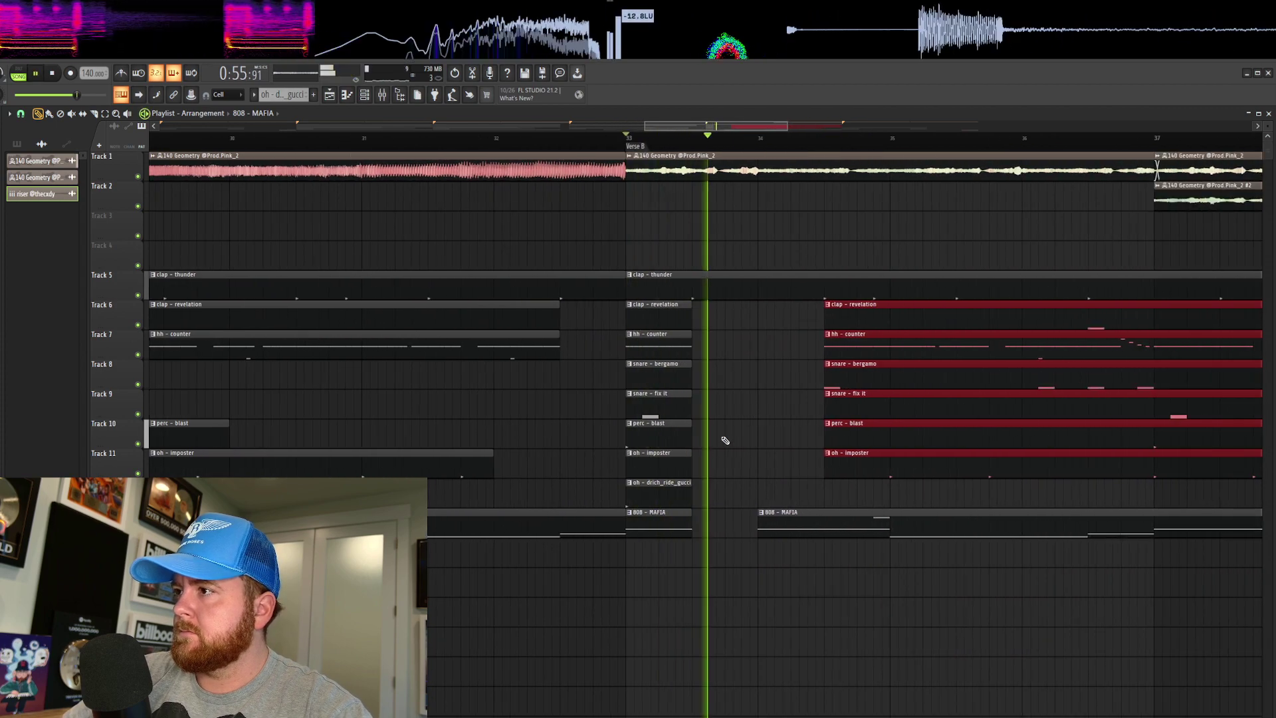
Trim the ends of the Verse B drum and 808 clips to a quarter bar before the Pre Chorus
scroll(983, 599, down, 6)
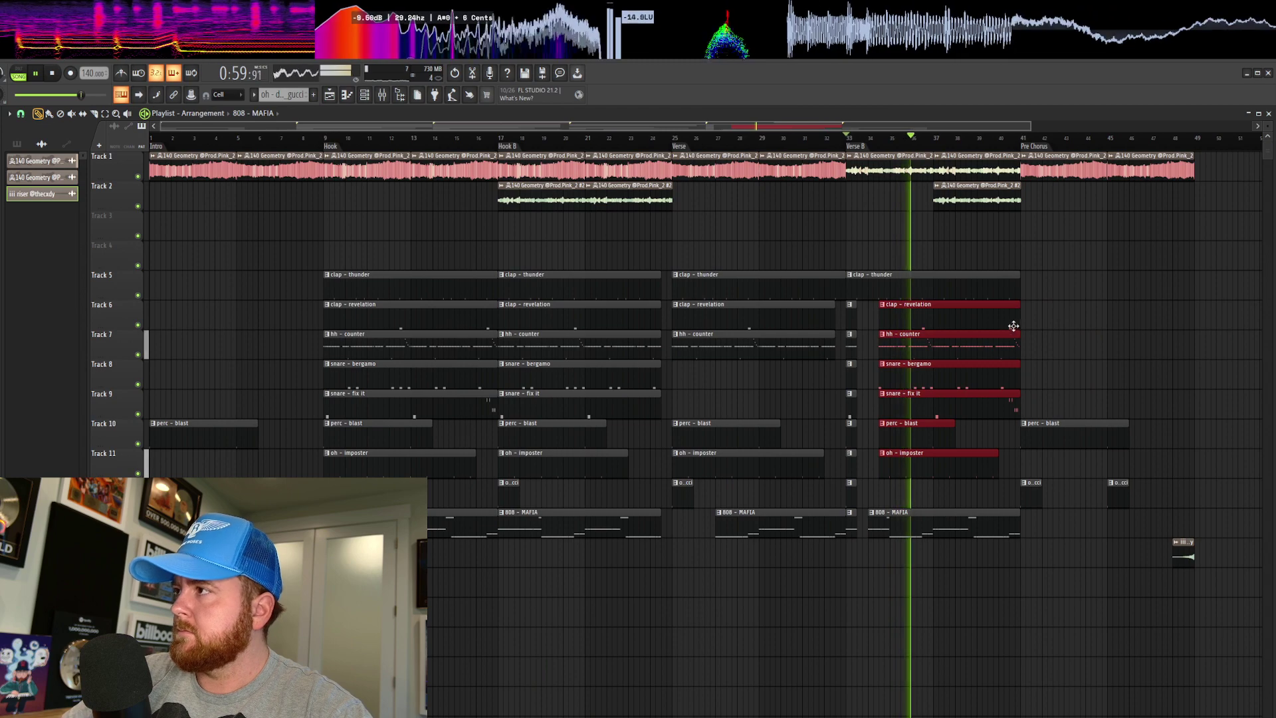
drag(1011, 286, 1026, 571)
ctrl+click(1050, 344)
drag(1002, 286, 991, 582)
drag(1020, 290, 1014, 290)
ctrl+click(1077, 378)
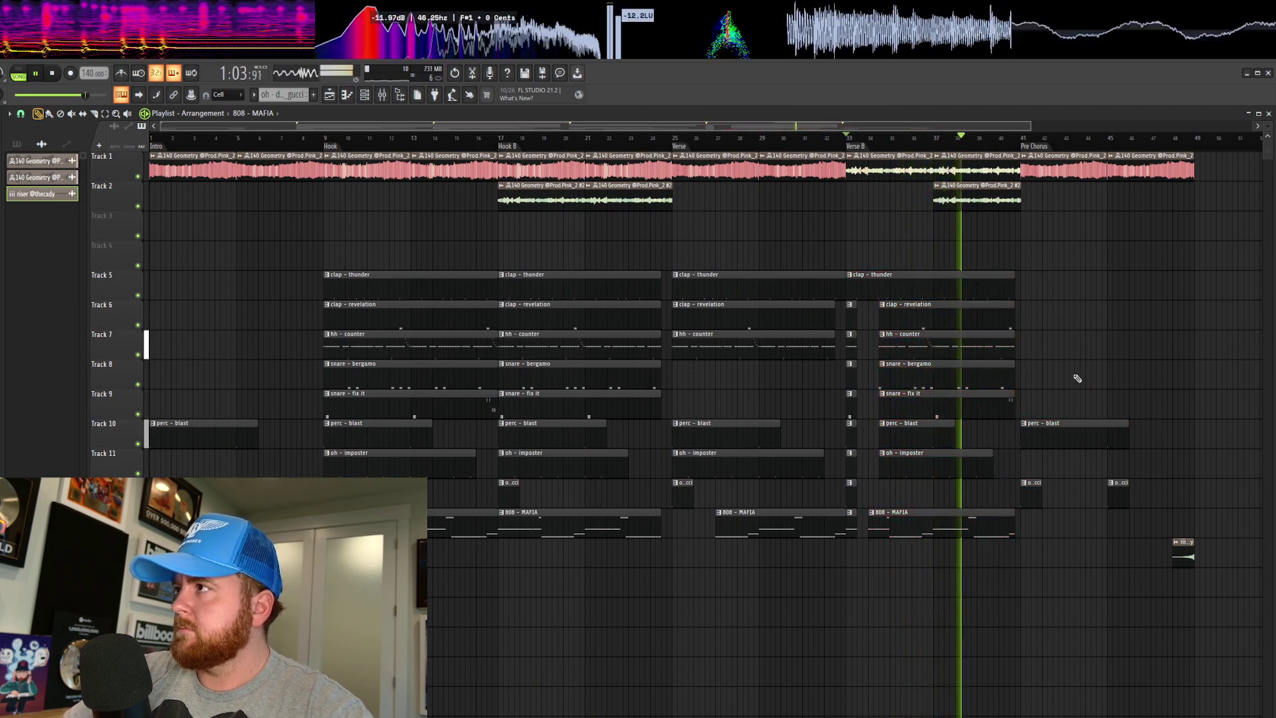
Extend the last Verse B 808 - MAFIA clip to the start of the Pre Chorus
scroll(887, 365, down, 1)
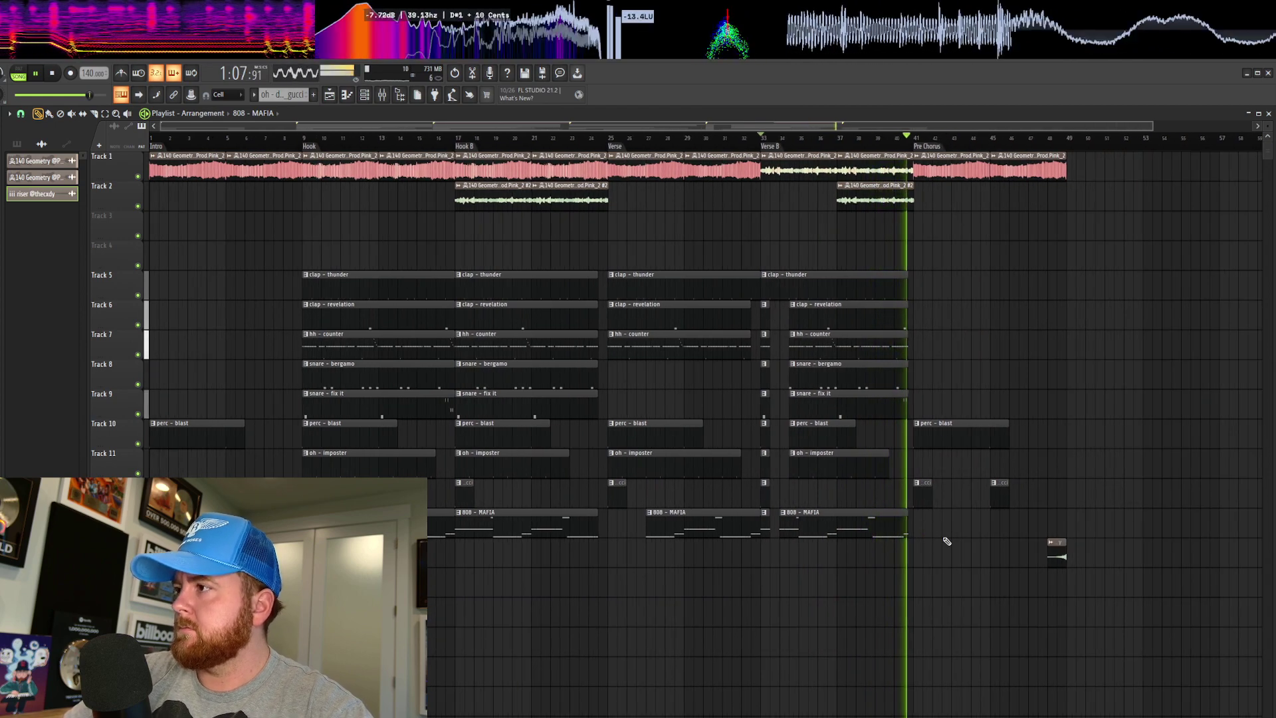
scroll(939, 530, up, 1)
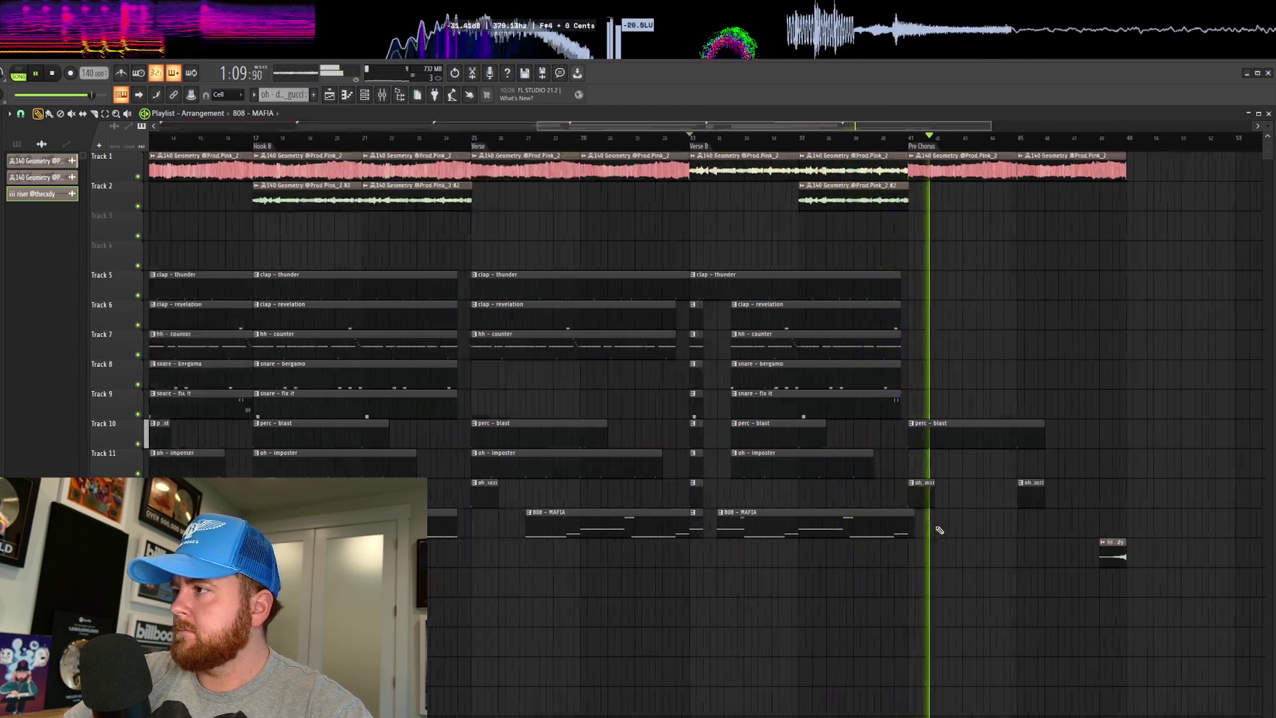
scroll(939, 529, up, 2)
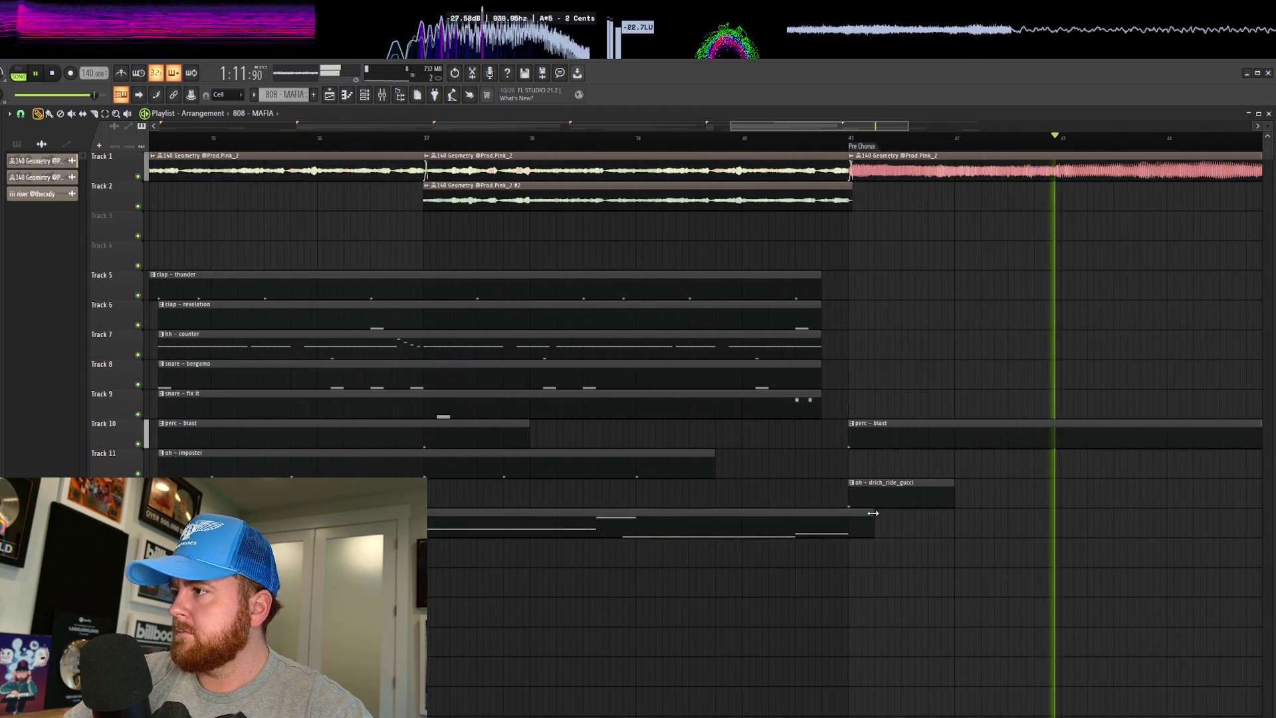
scroll(911, 549, down, 5)
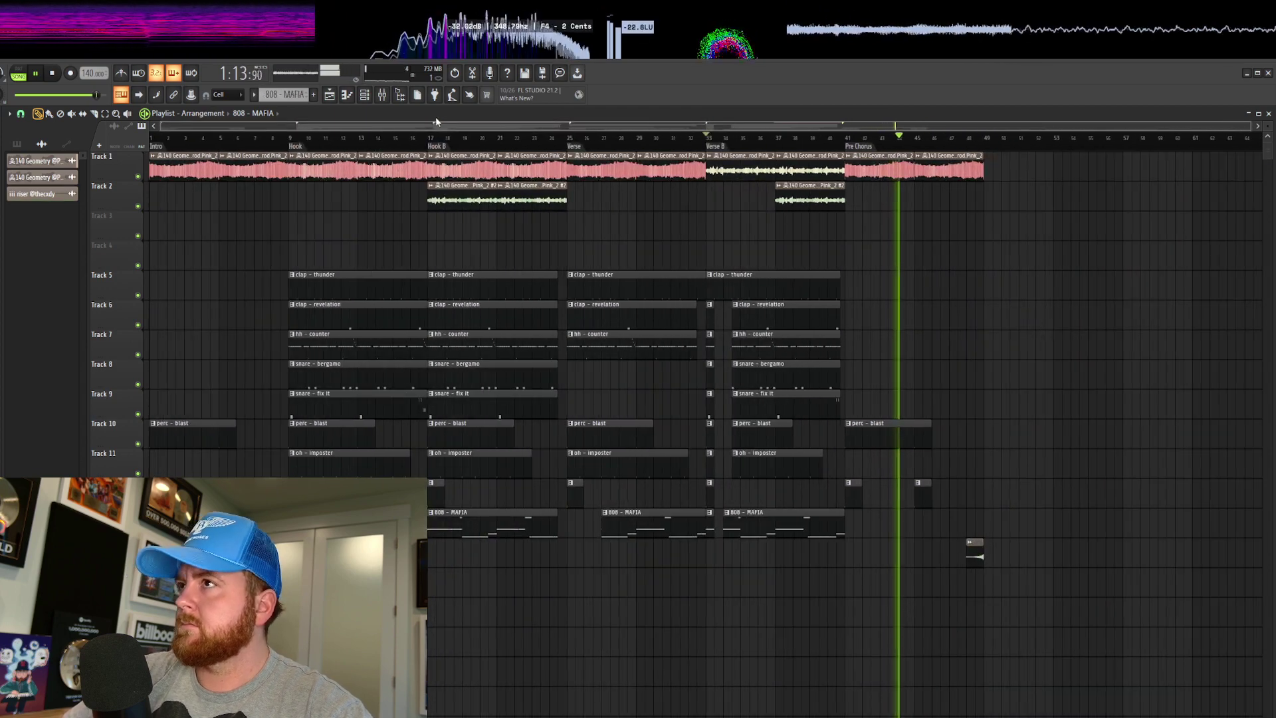
Create an automation clip for the Fruity parametric EQ 2 mix level on the 140 Geometry sample's mixer insert
key(F9)
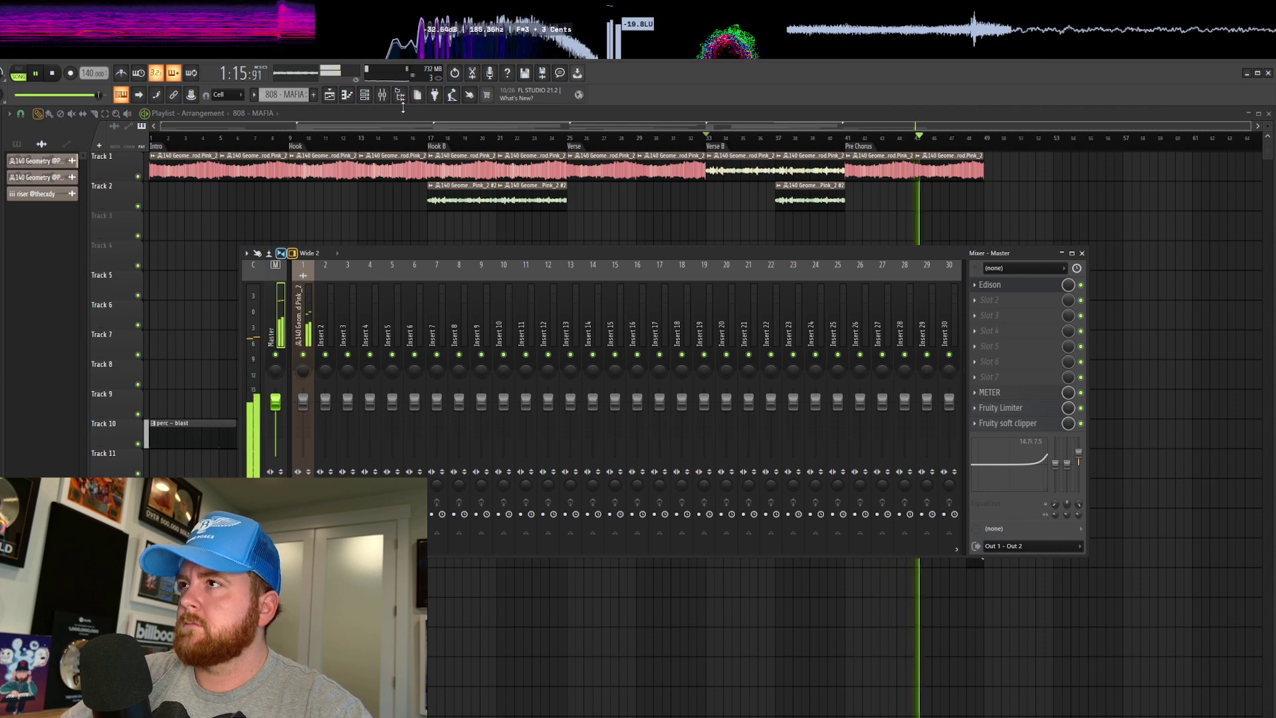
key(F9)
double_click(535, 171)
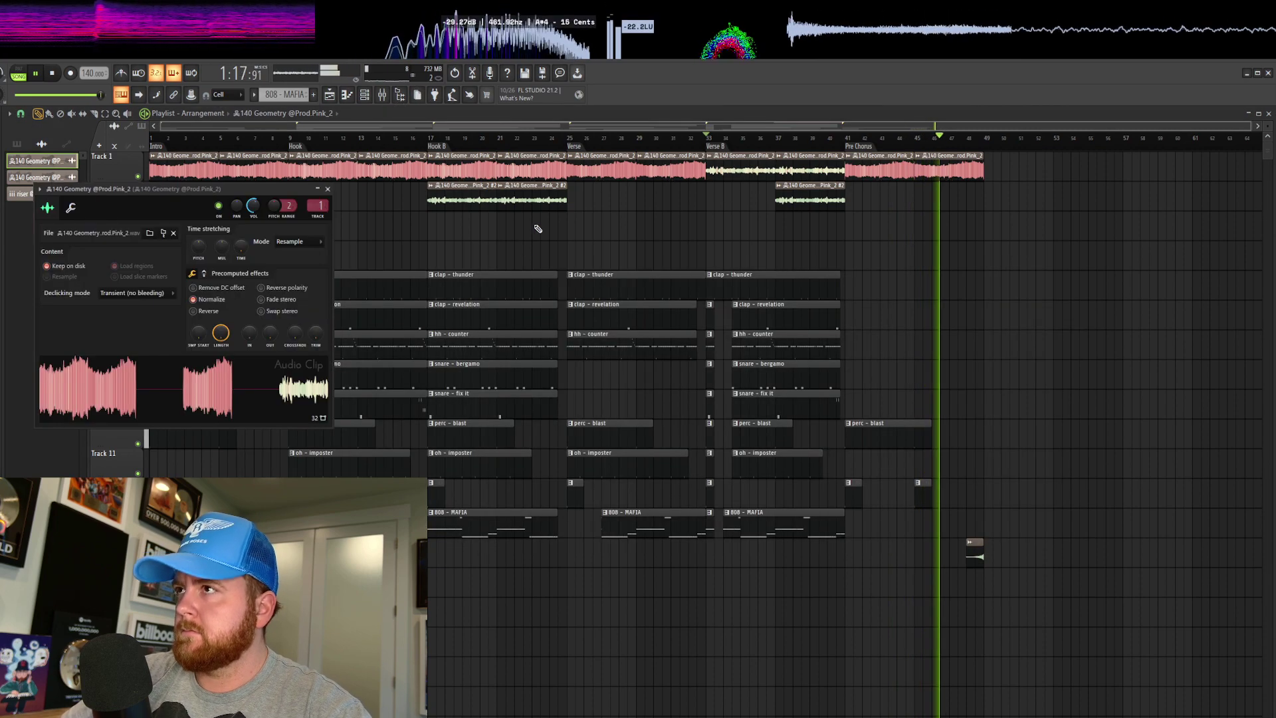
key(space)
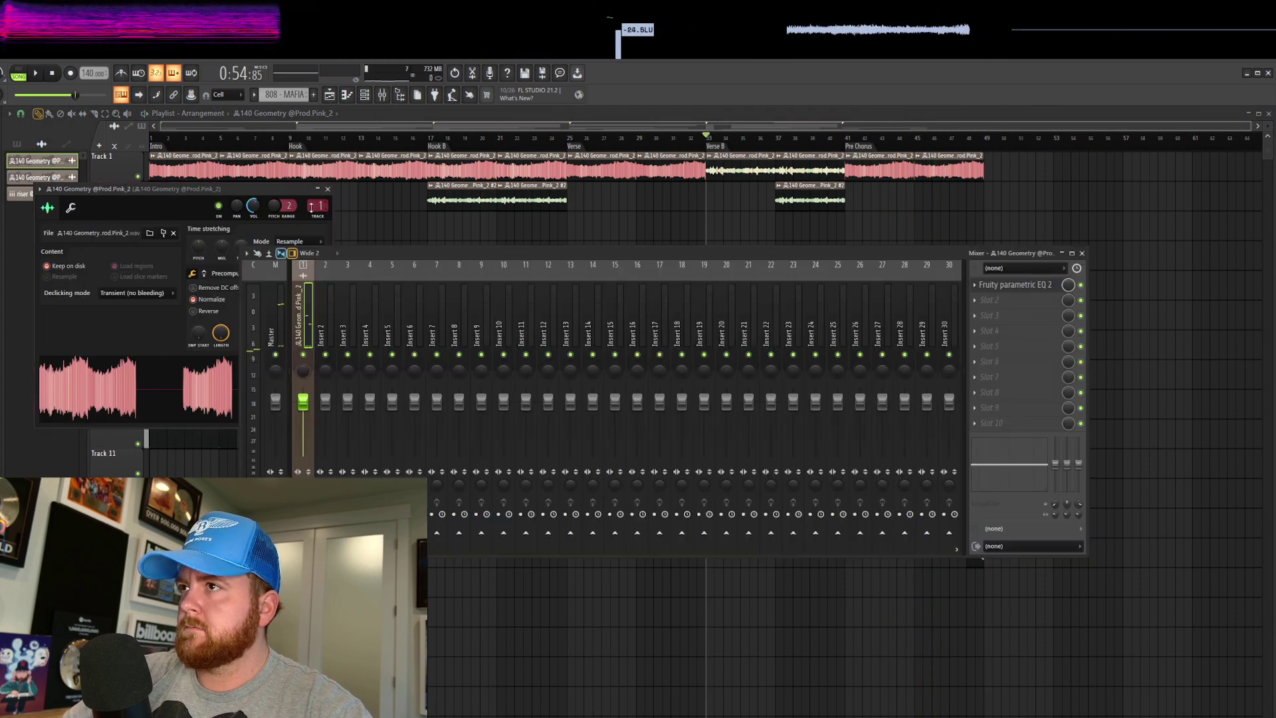
click(311, 208)
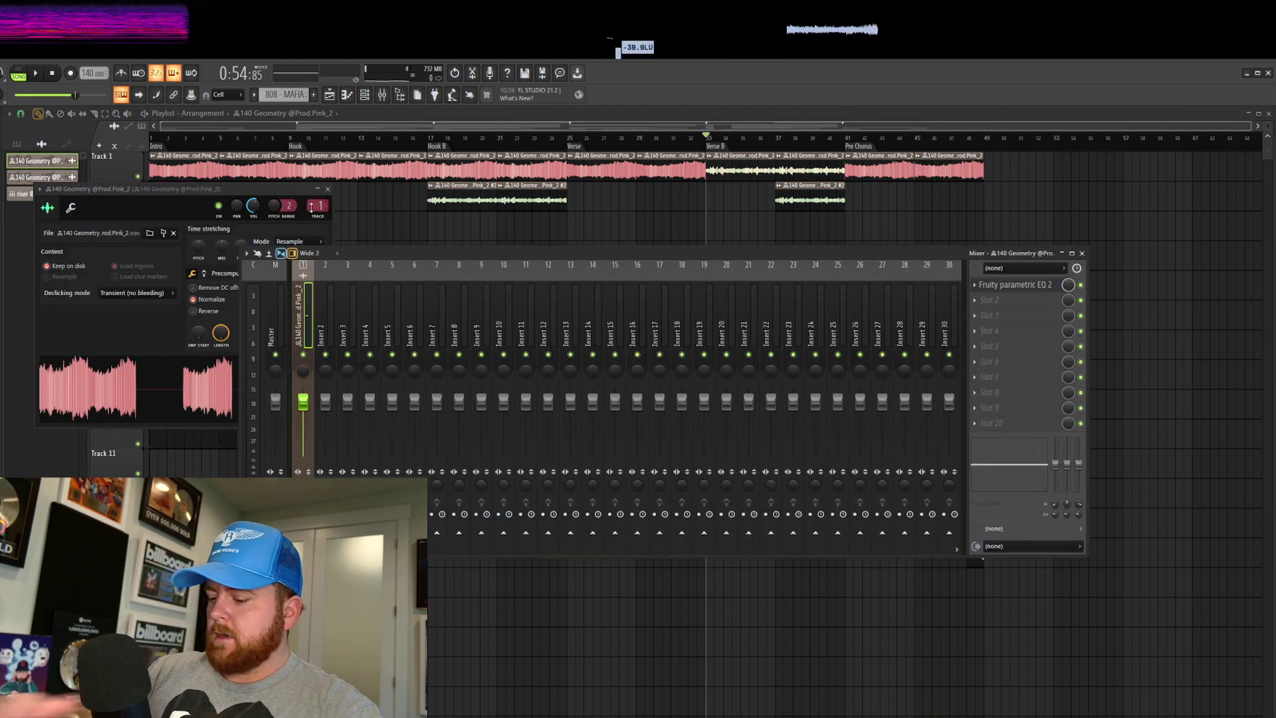
right_click(1069, 291)
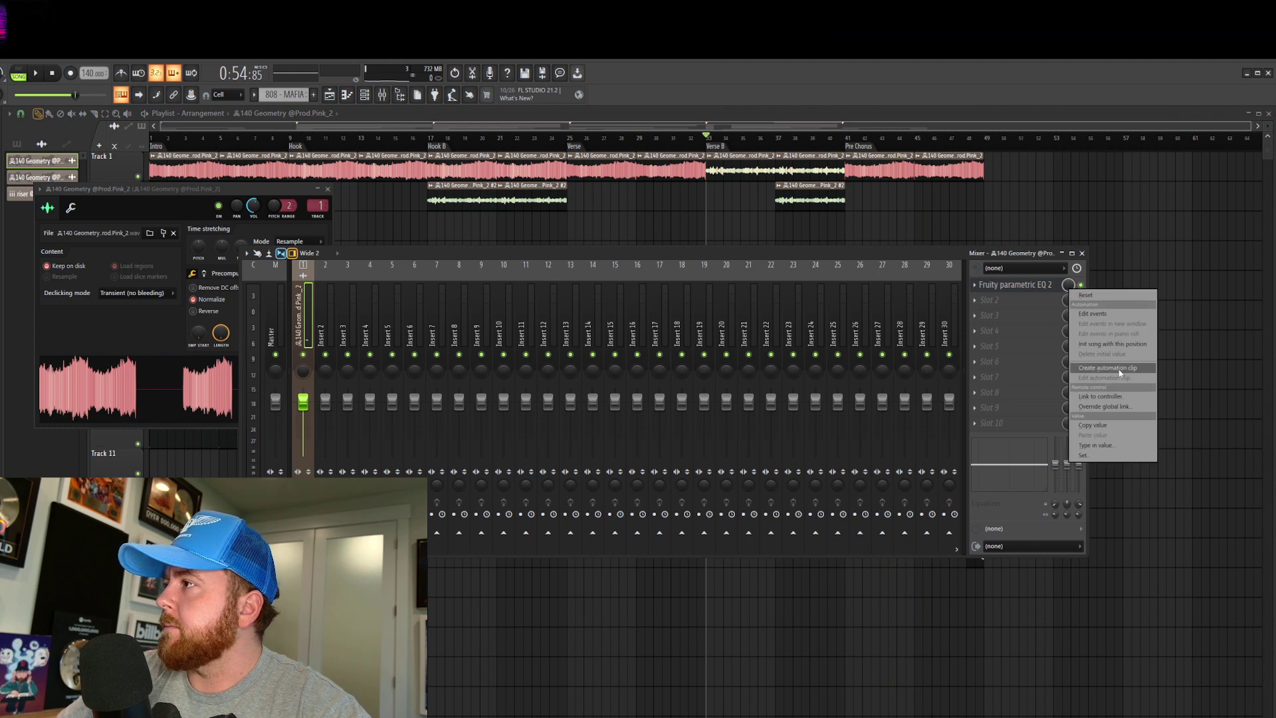
click(1117, 368)
click(373, 116)
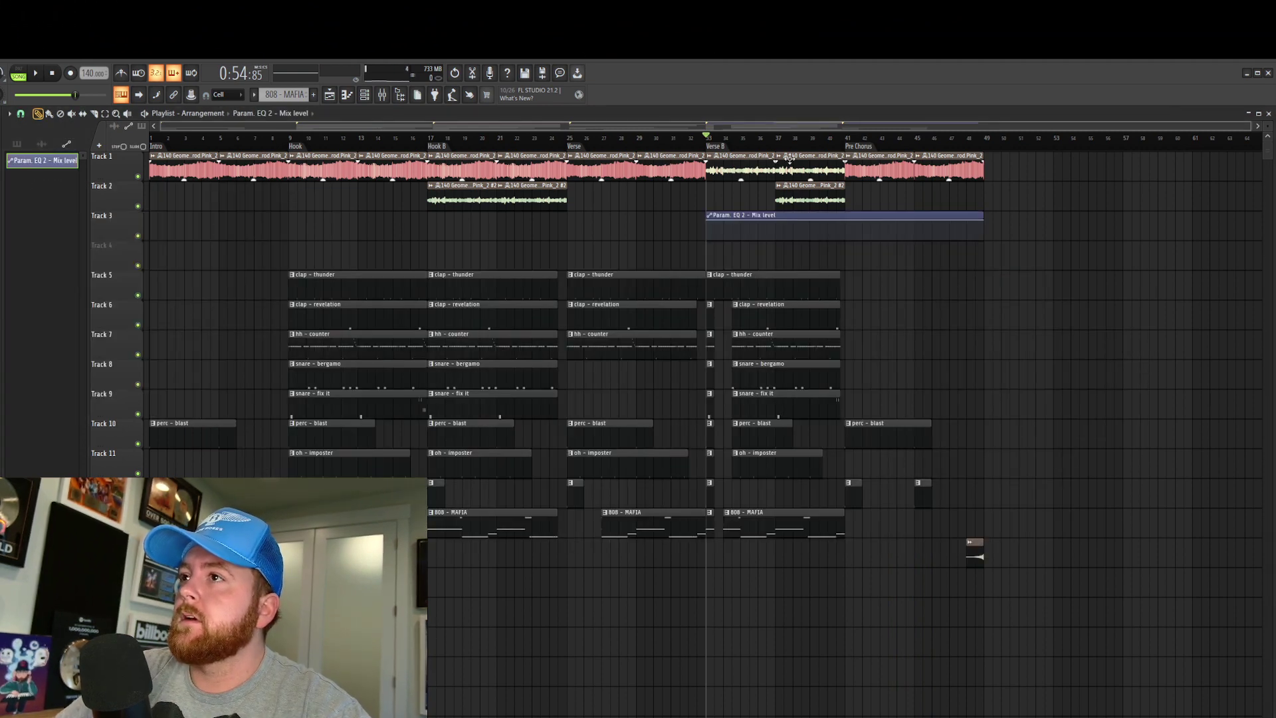
Move the Param. EQ 2 mix level automation to the start of the Intro, holding it at minimum until it steps up at the Hook
drag(769, 217, 148, 275)
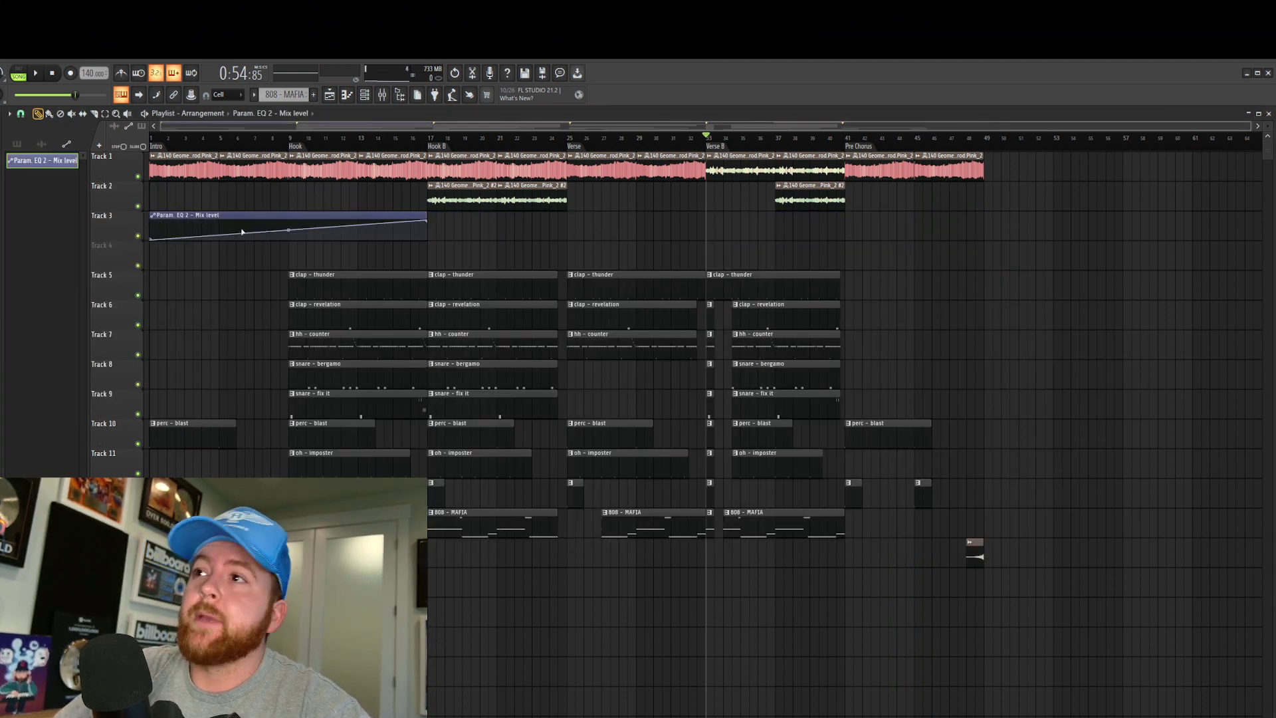
right_click(288, 233)
right_click(295, 233)
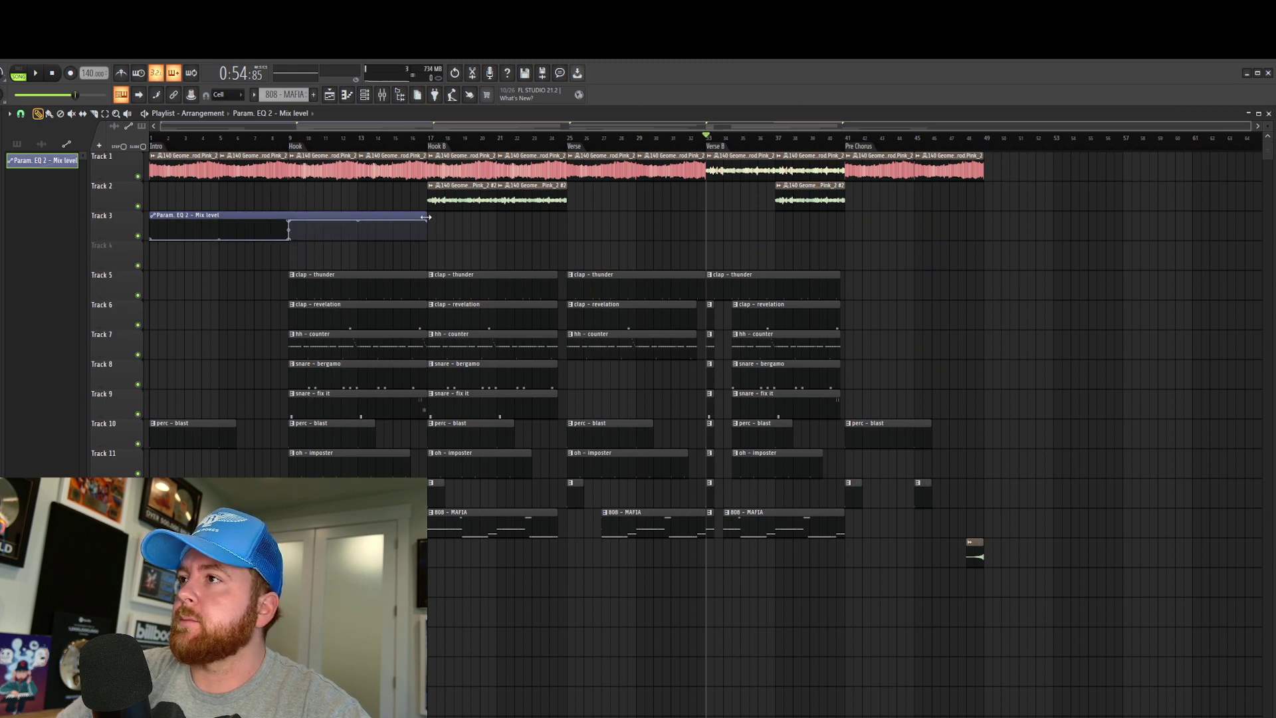
Extend the mix level automation to the end of the Pre Chorus, keeping it high until that section and at minimum throughout it
drag(426, 217, 984, 217)
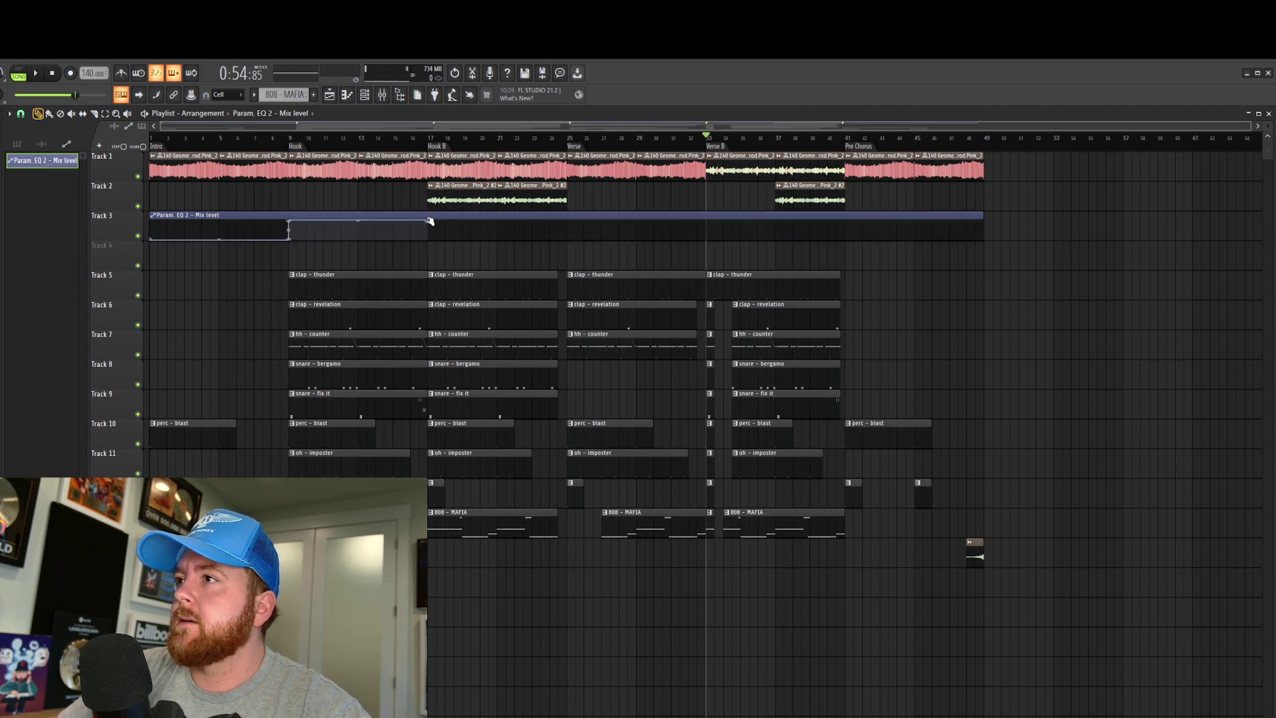
drag(430, 222, 965, 204)
drag(852, 219, 836, 267)
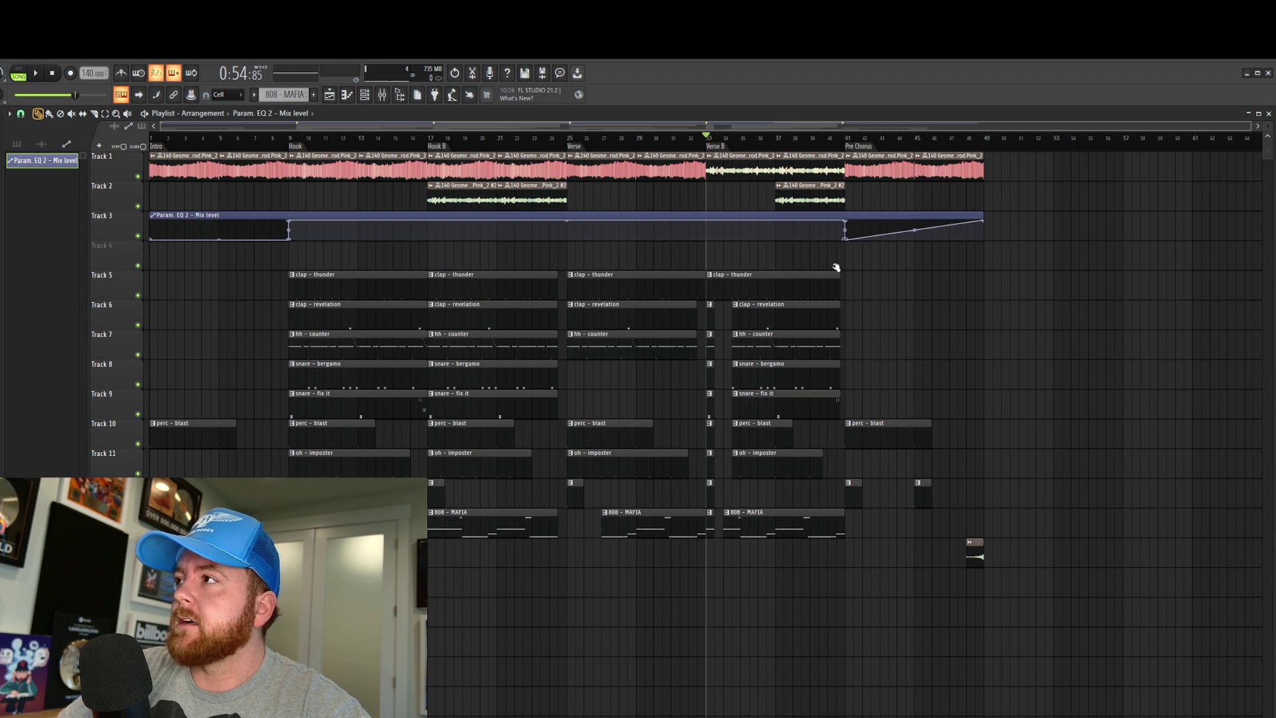
drag(981, 222, 985, 238)
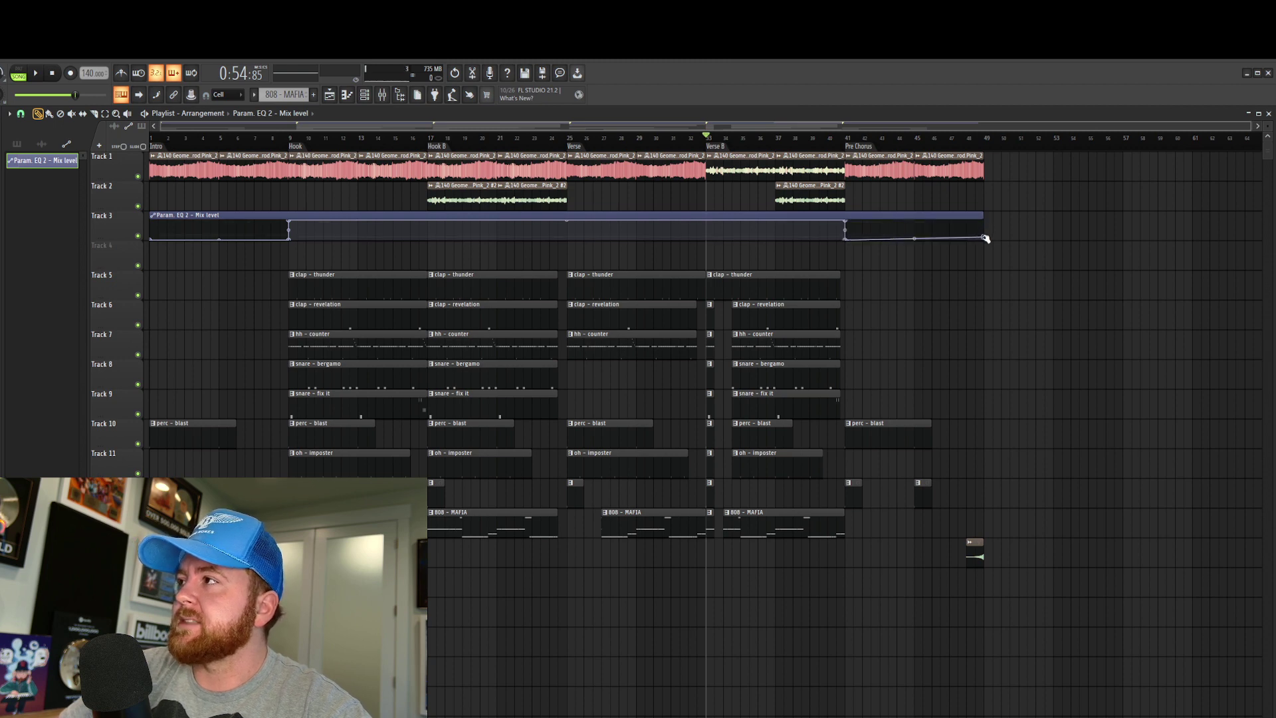
click(843, 141)
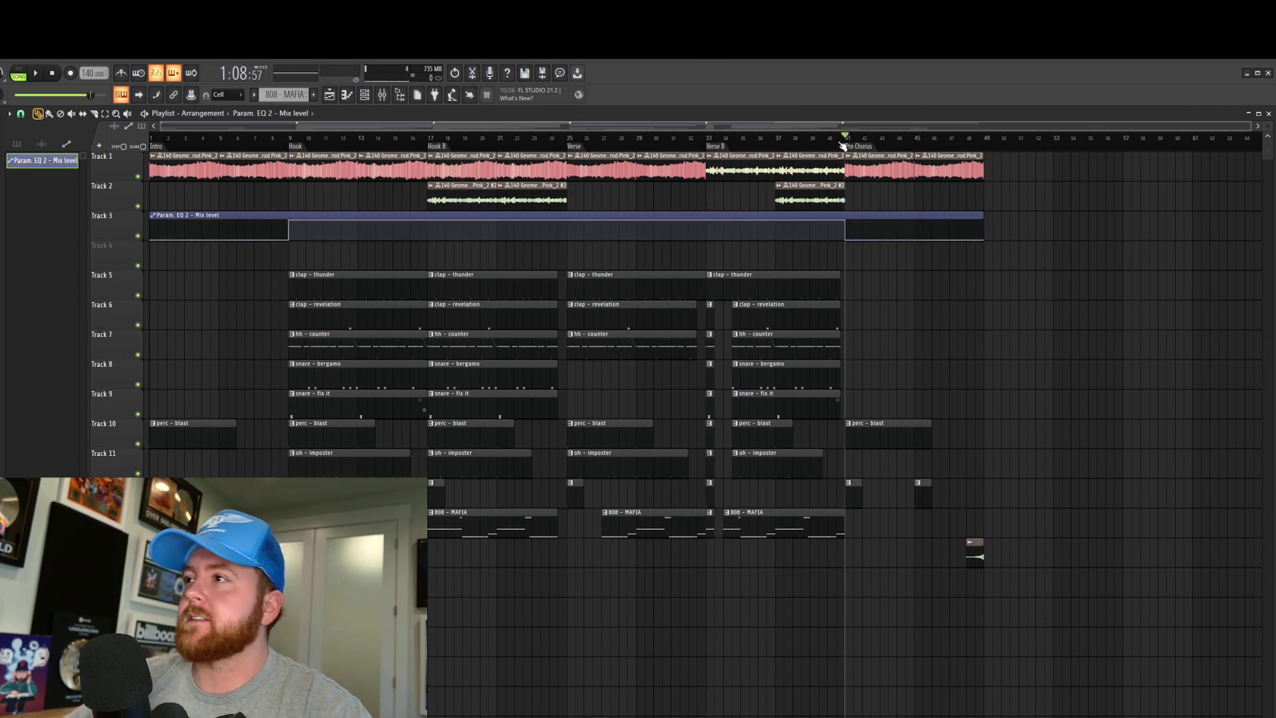
Split the automation clip at the Hook and duplicate the whole arrangement from Hook through Pre Chorus twice
click(291, 140)
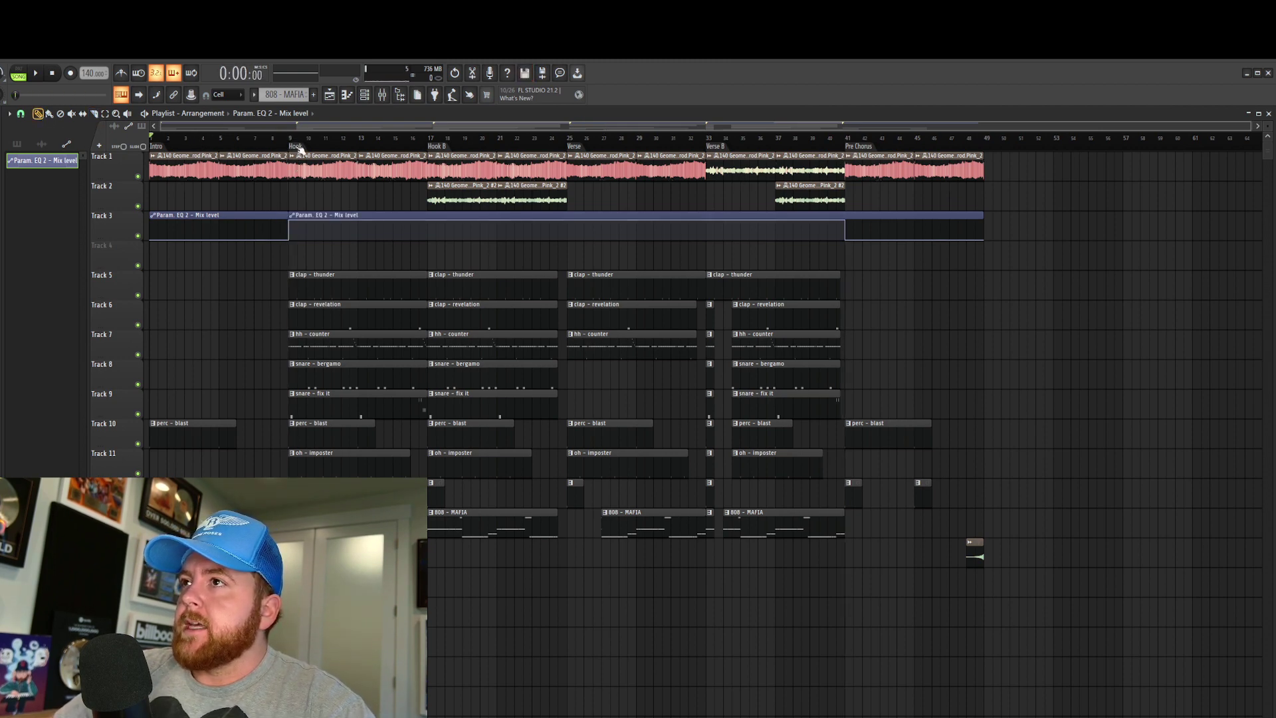
drag(296, 141, 962, 194)
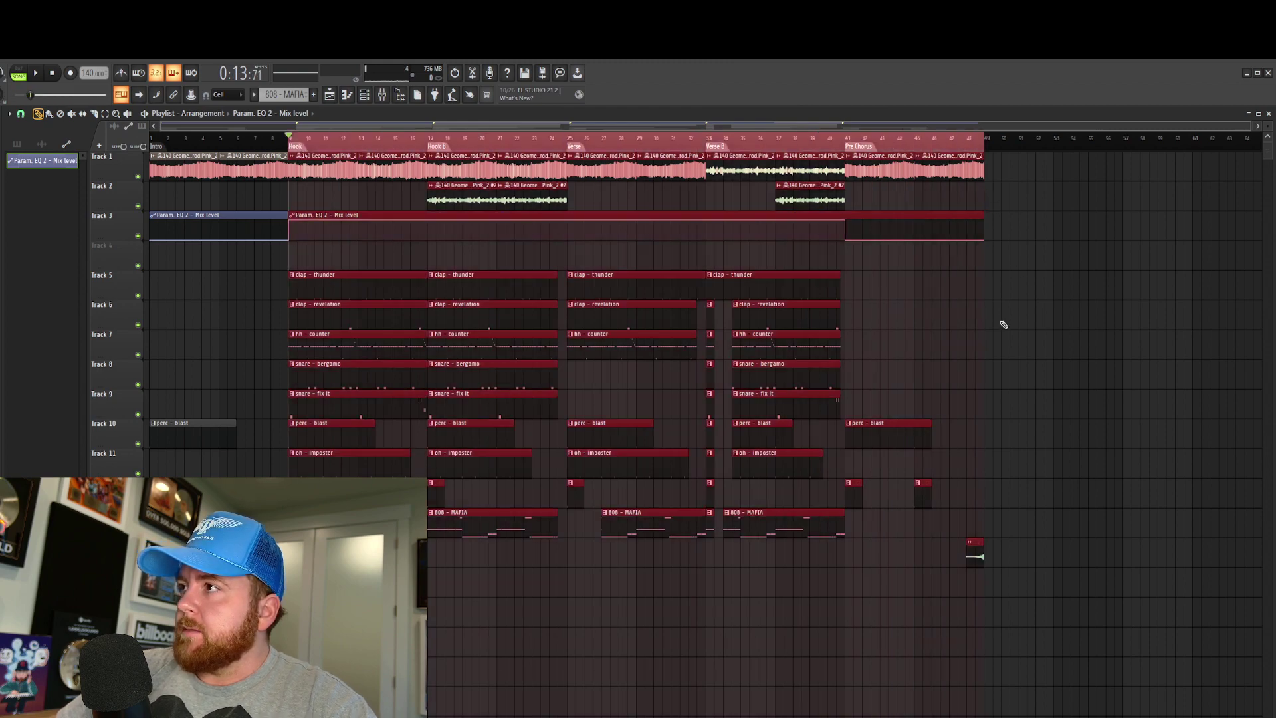
key(ctrl+b)
key(ctrl+b)
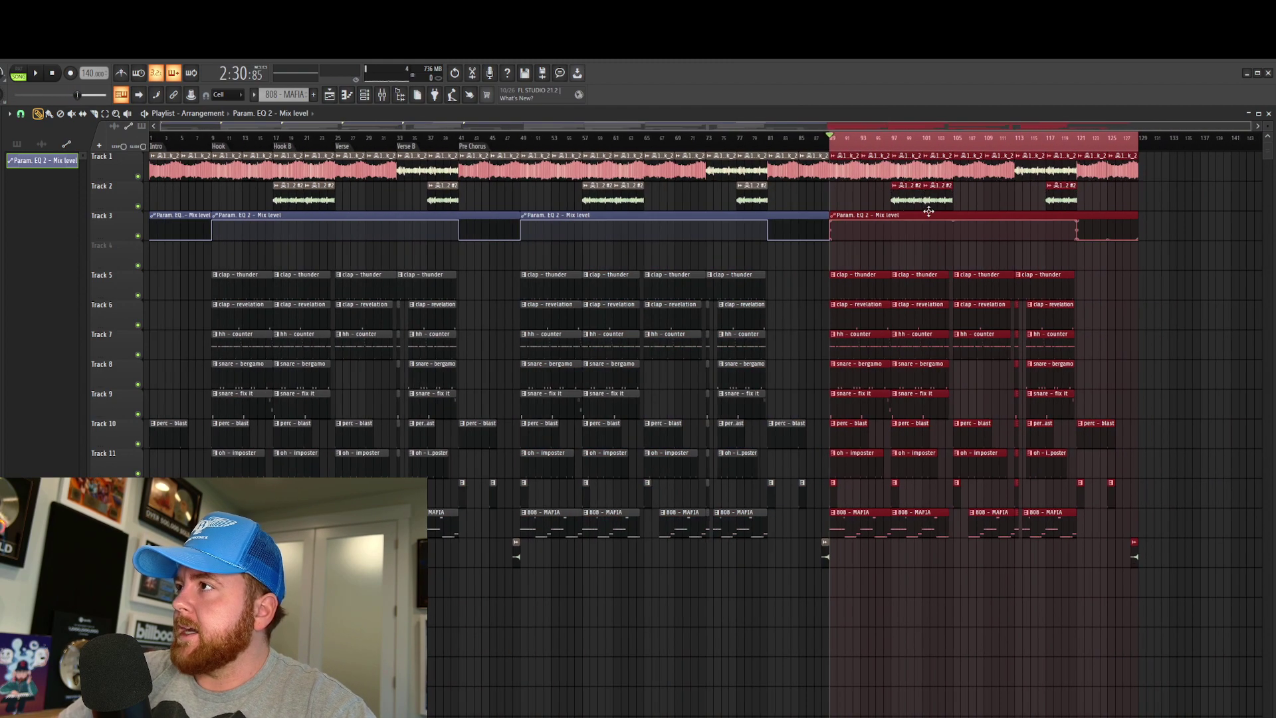
Delete the drum, percussion, 808 and riser clips that follow Hook B in the third repetition
right_click(970, 274)
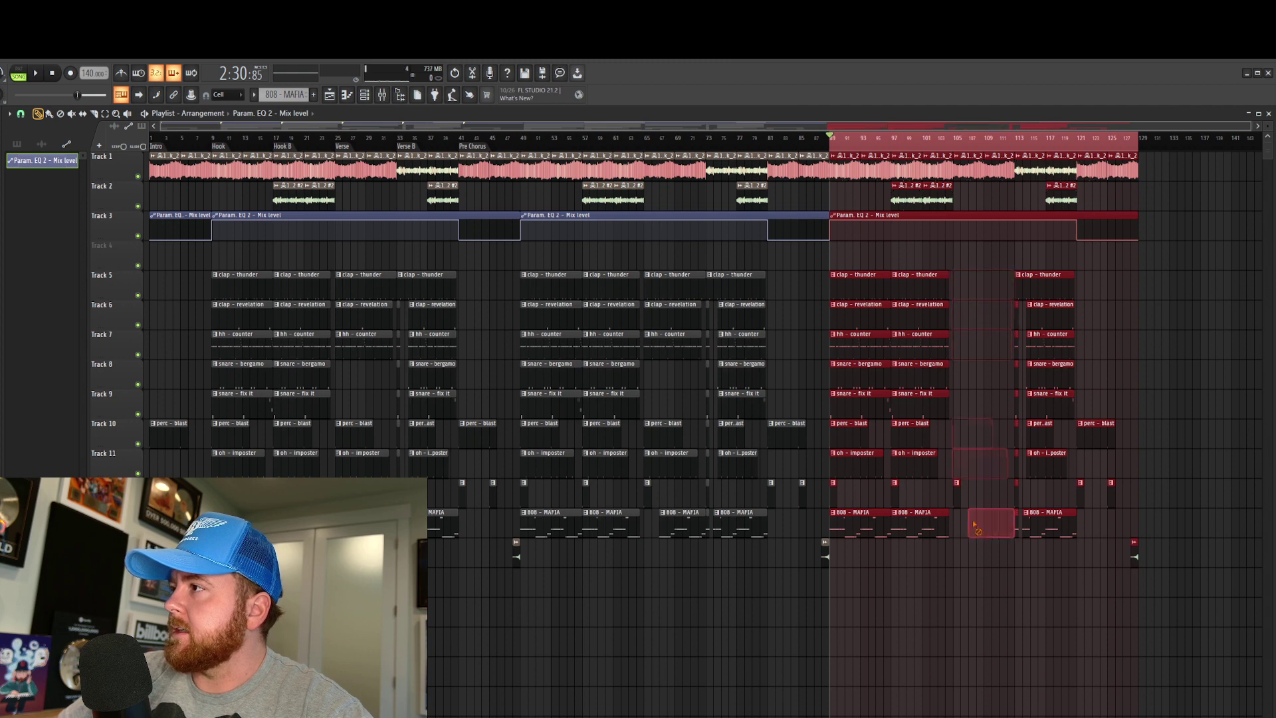
drag(1002, 271, 1165, 617)
key(Delete)
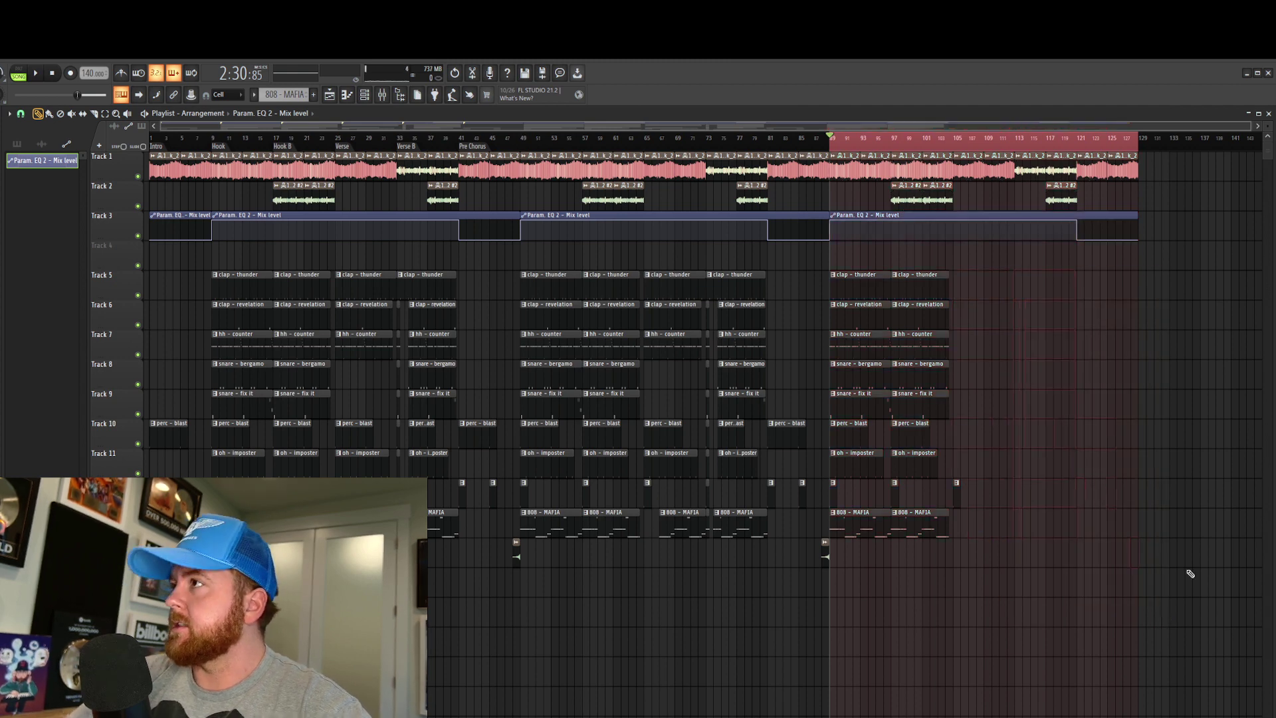
Delete the sample clips of the third repetition's Verse B and Pre Chorus on tracks 1 and 2
click(956, 138)
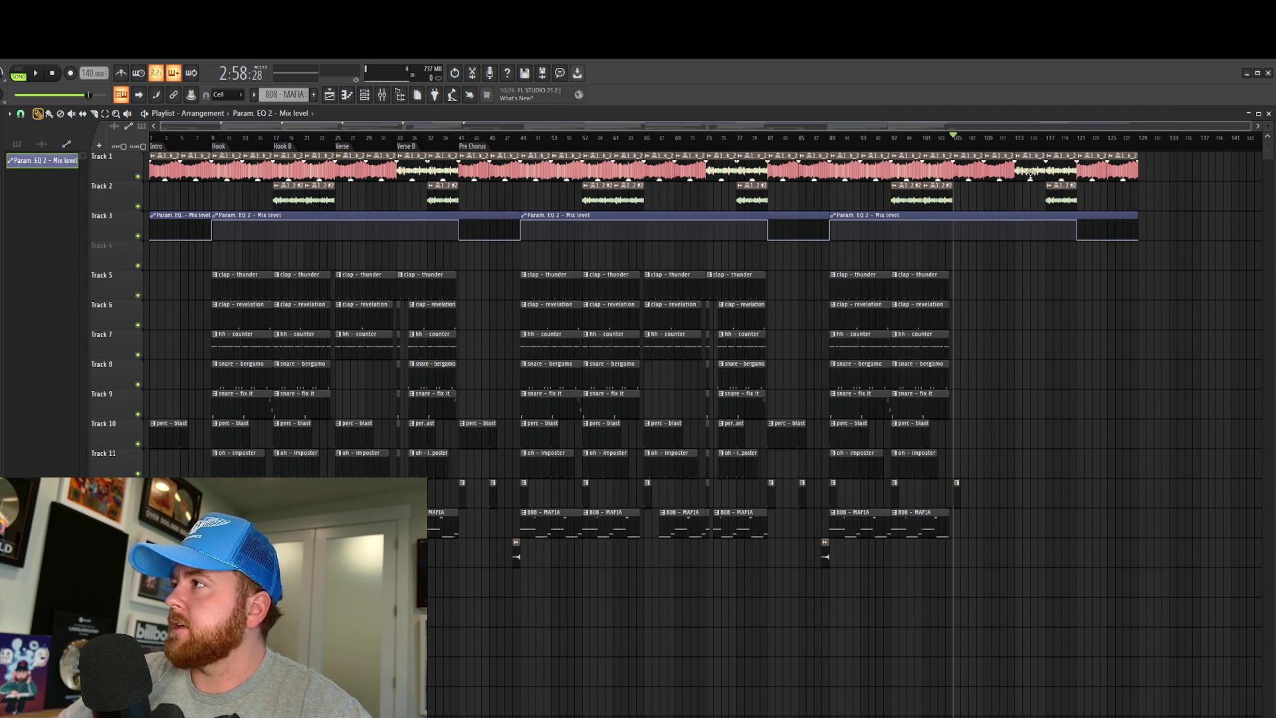
key(ctrl+z)
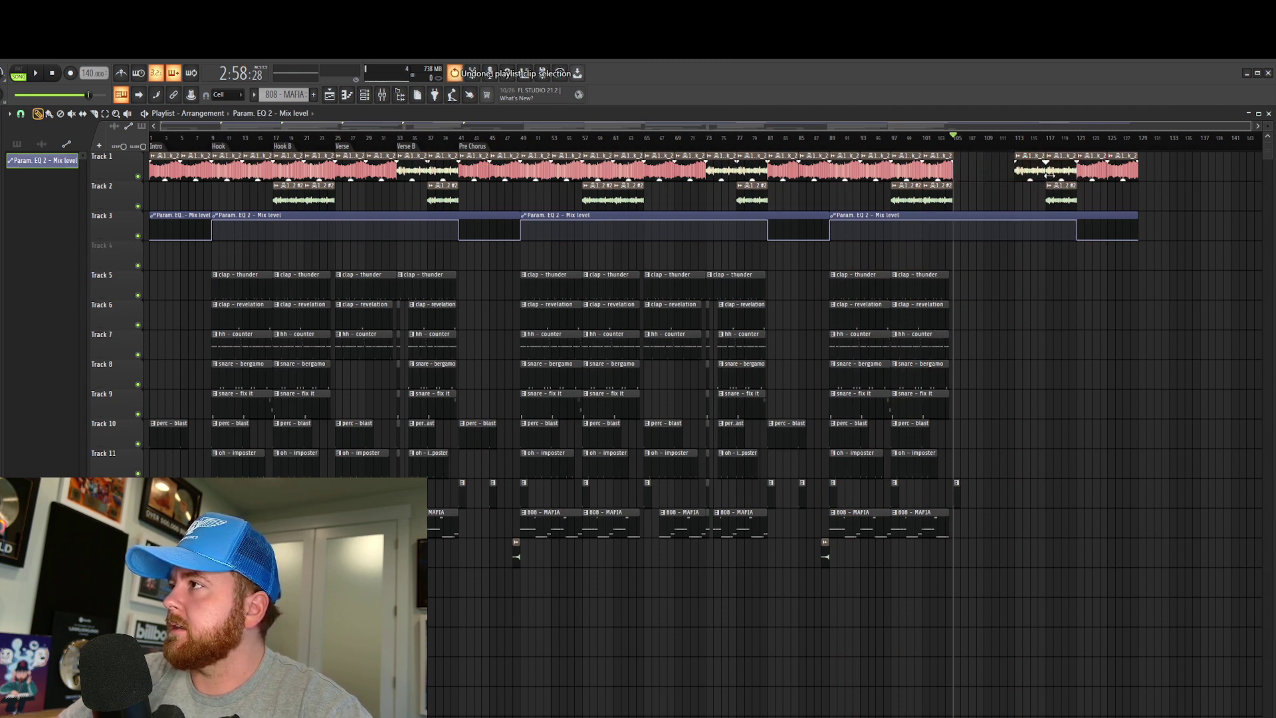
right_click(1040, 176)
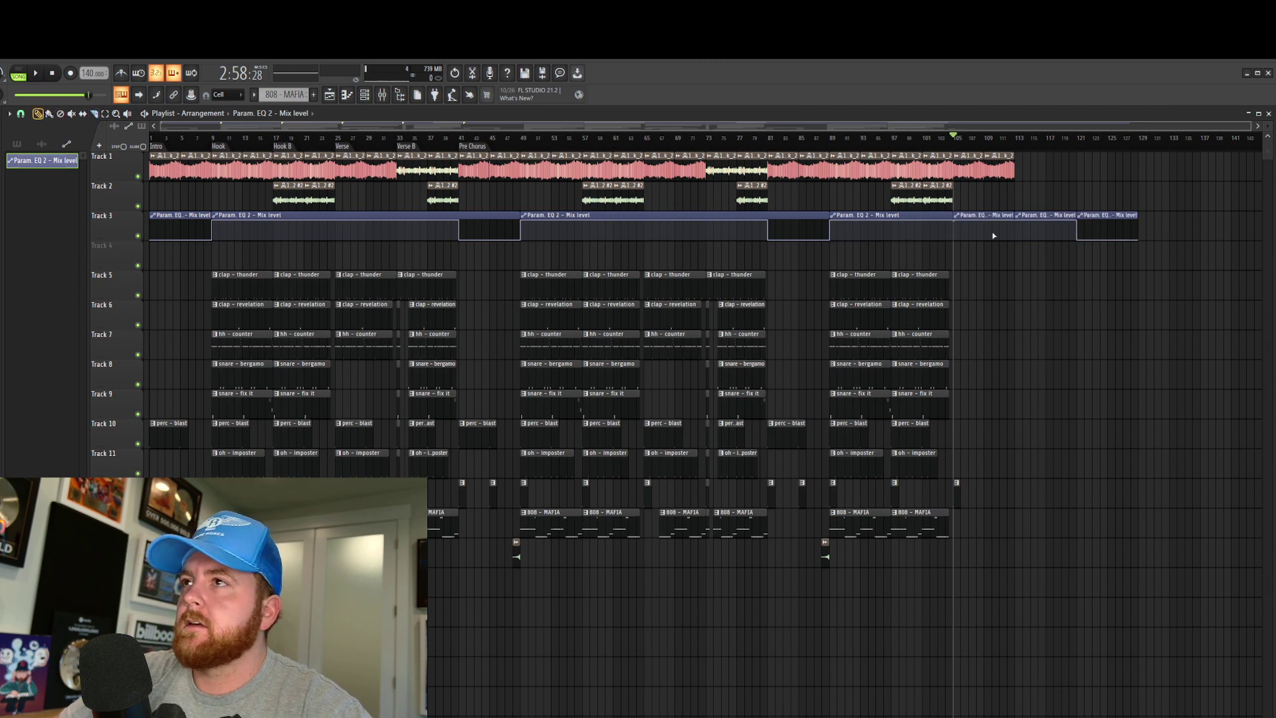
Delete the third repetition's Verse and Verse B automation pieces and move the low Pre Chorus piece directly after Hook B
right_click(988, 216)
right_click(1032, 230)
drag(1092, 216, 970, 213)
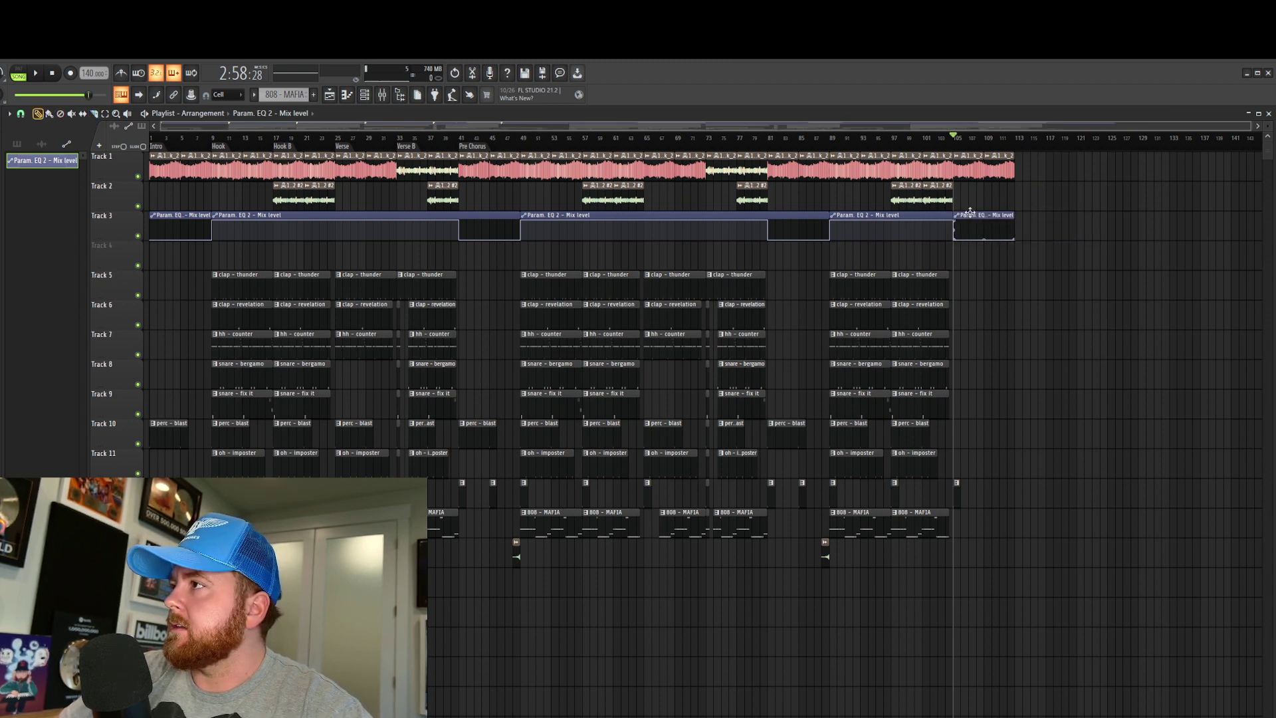
Preview the transition out of the final Hook B and delete the leftover track 12 clip at the start of the outro
click(952, 144)
key(space)
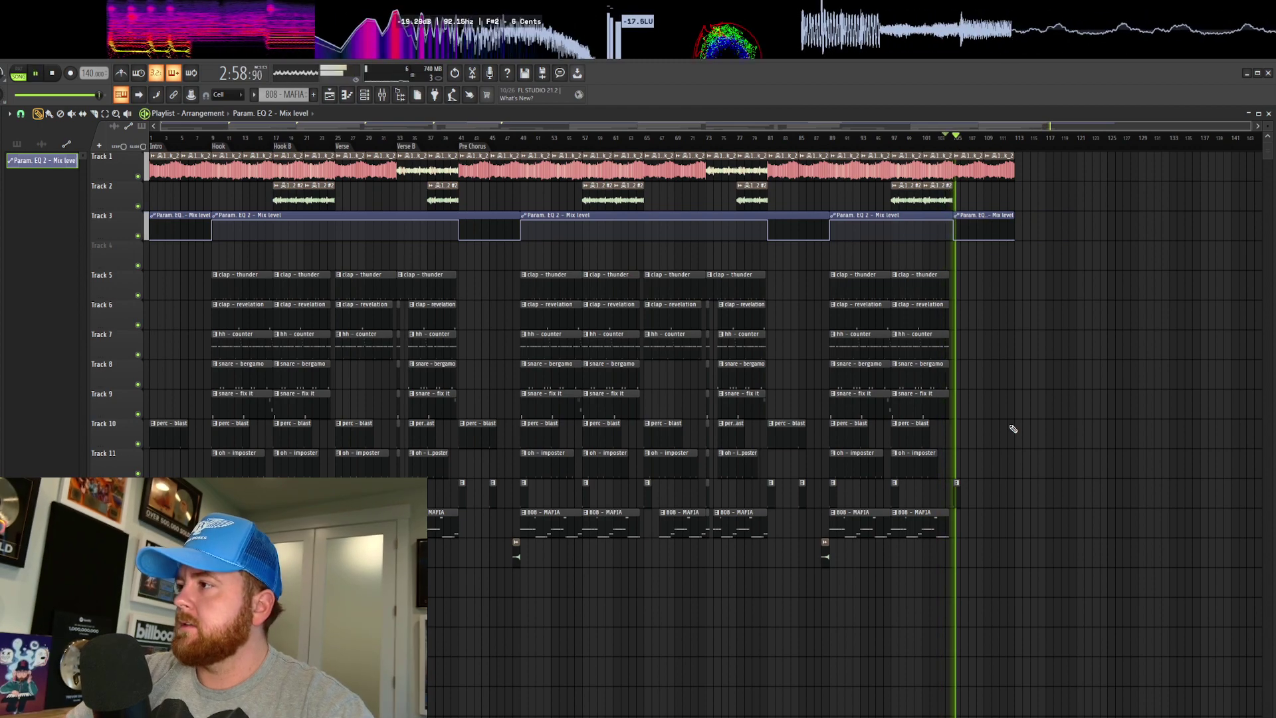
key(space)
key(space)
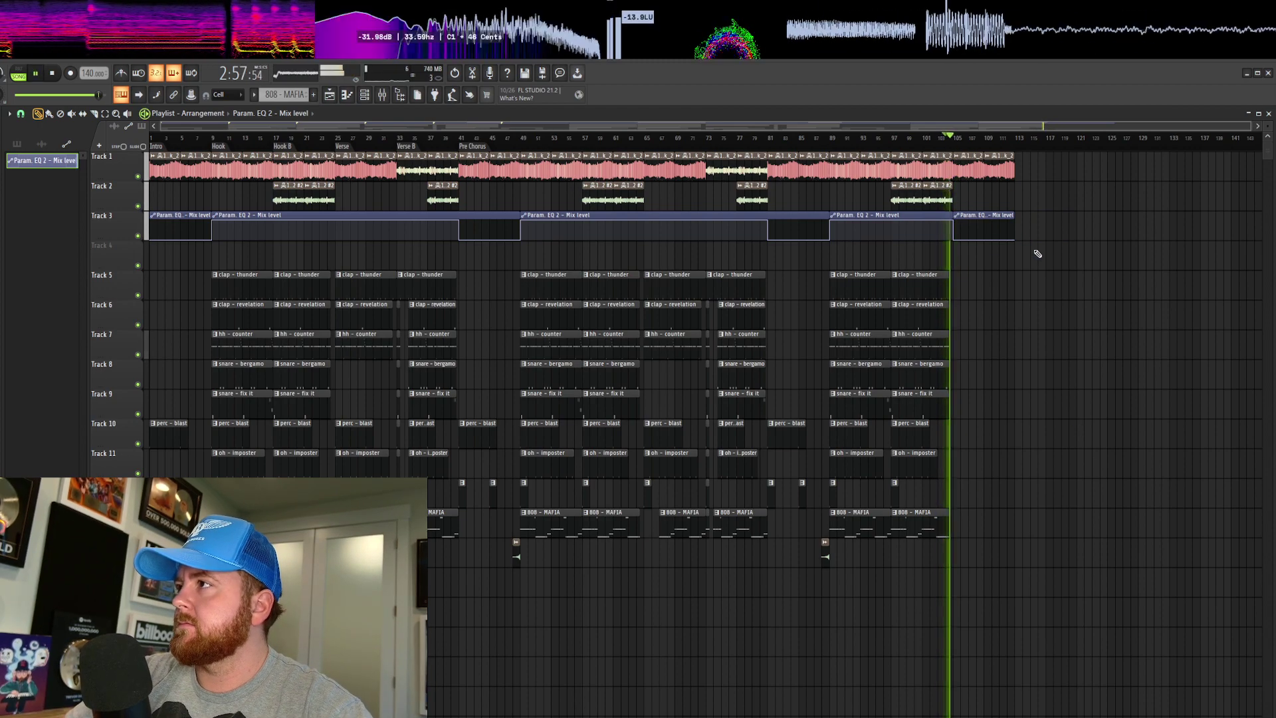
key(space)
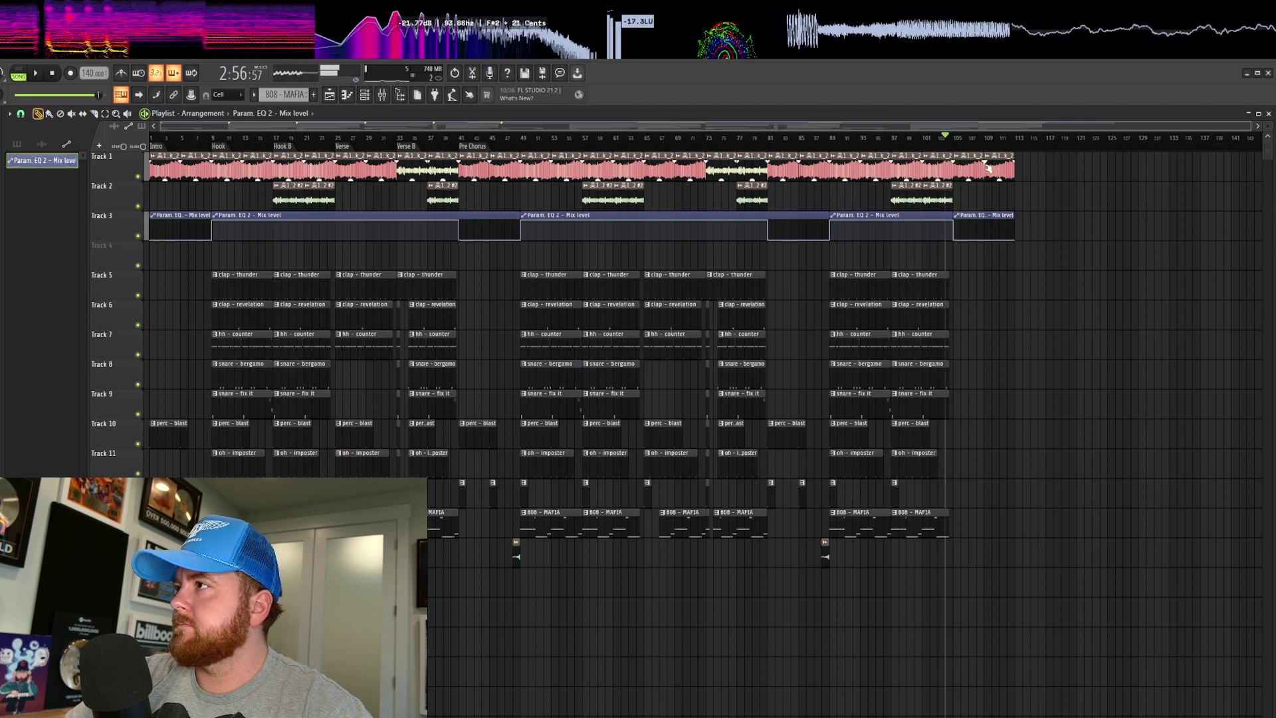
Replace the outro's sample clips with copies of the second Verse B sample clips from tracks 1 and 2, and preview them
right_click(985, 164)
click(1033, 174)
right_click(1000, 171)
right_click(969, 170)
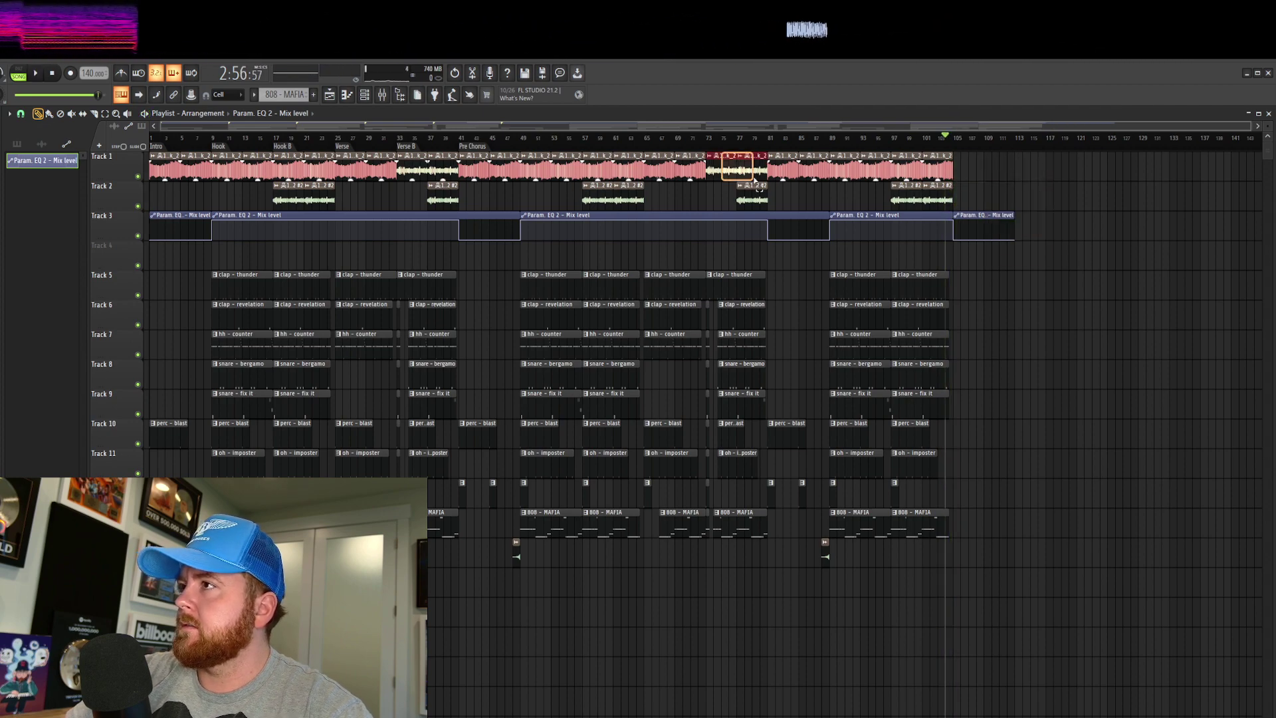
drag(754, 180, 967, 175)
key(space)
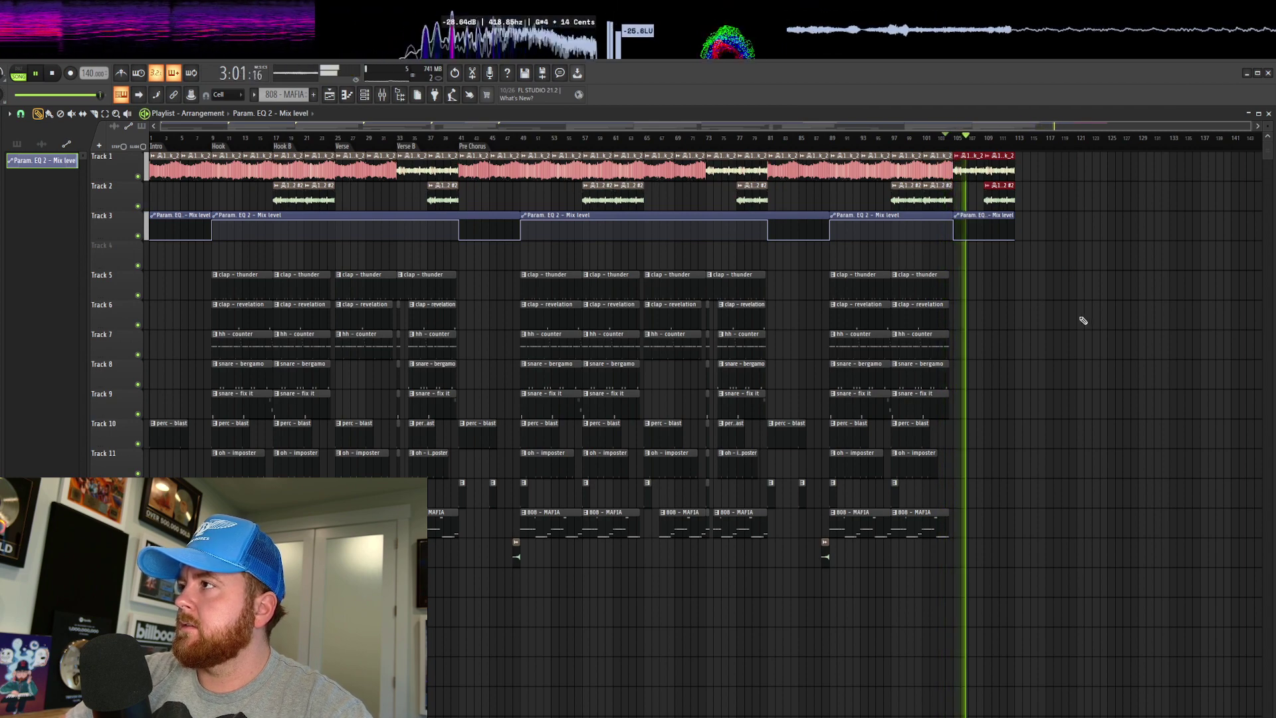
Shorten the outro to four bars, trimming the Param. EQ 2 automation to end with the single remaining sample clip
scroll(1028, 277, up, 5)
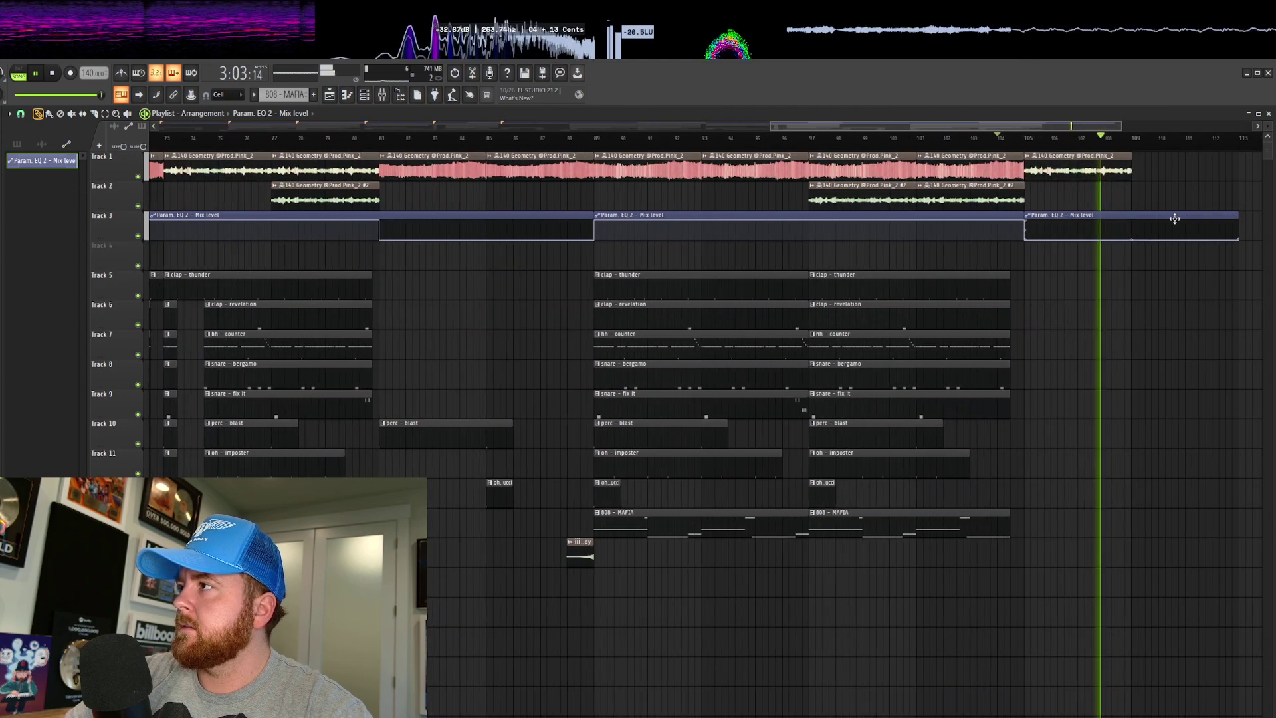
drag(1237, 236, 1130, 236)
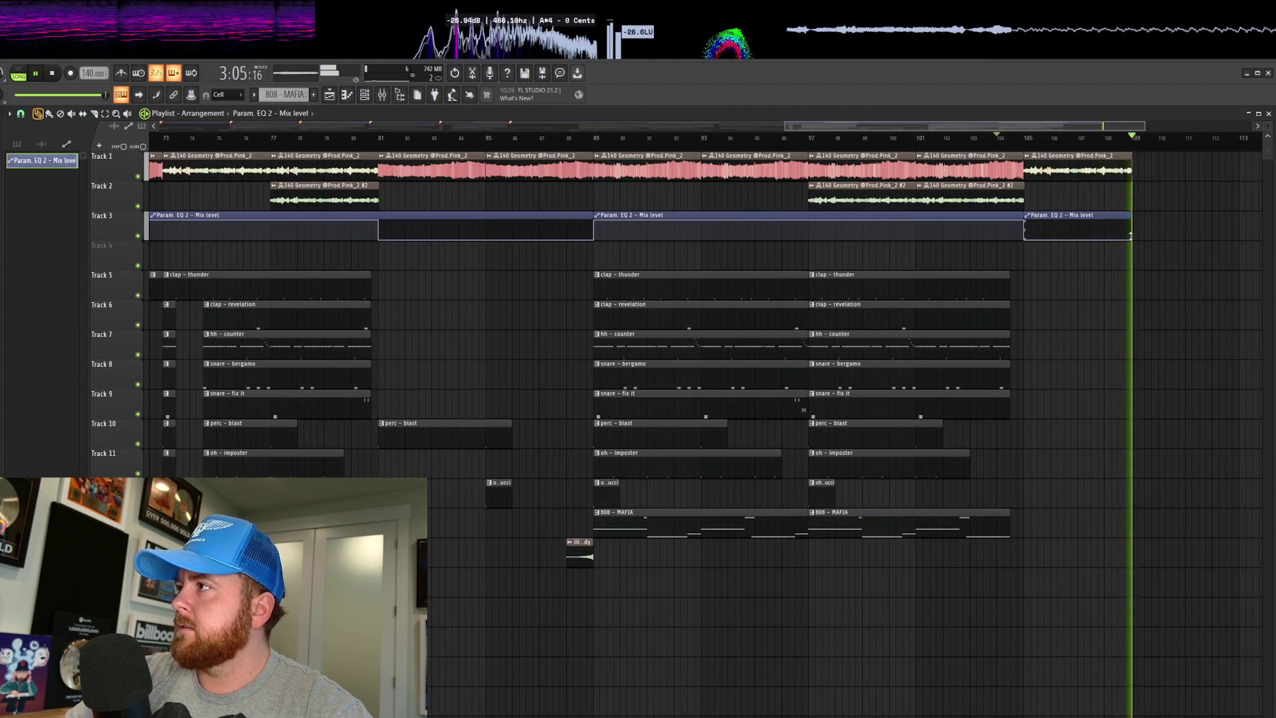
scroll(1104, 292, down, 5)
scroll(1105, 233, up, 7)
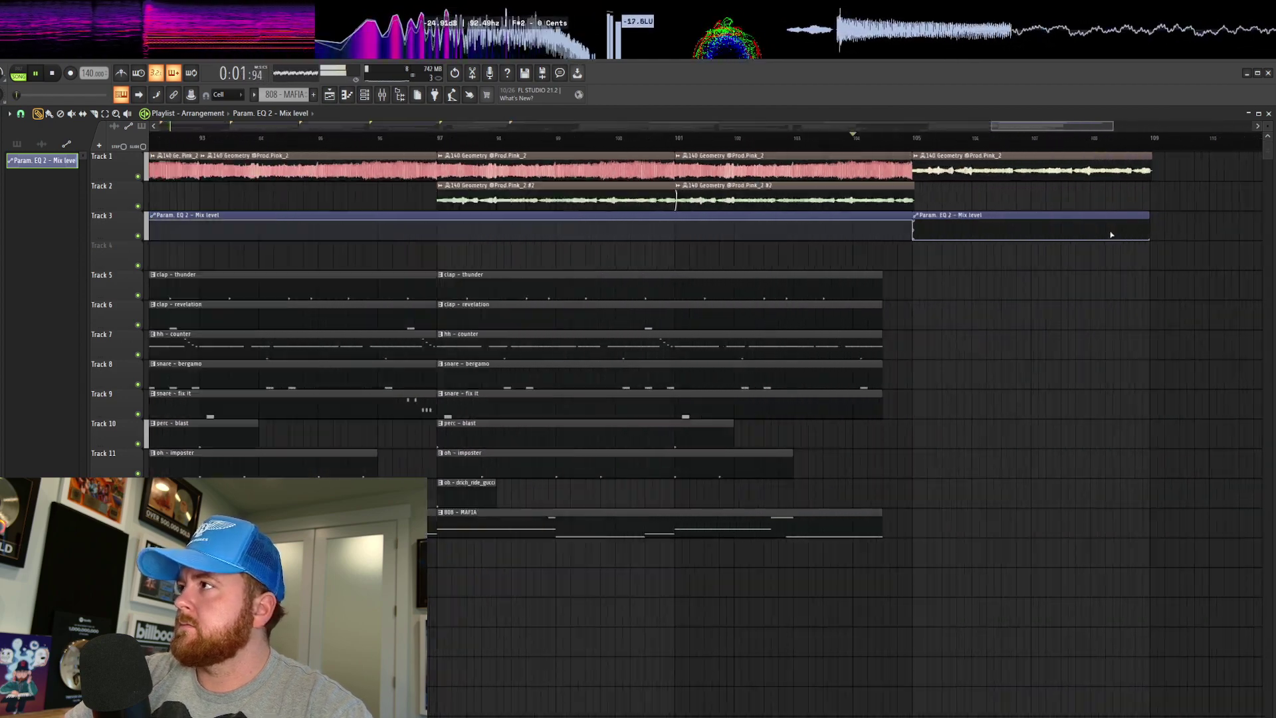
scroll(1130, 238, up, 3)
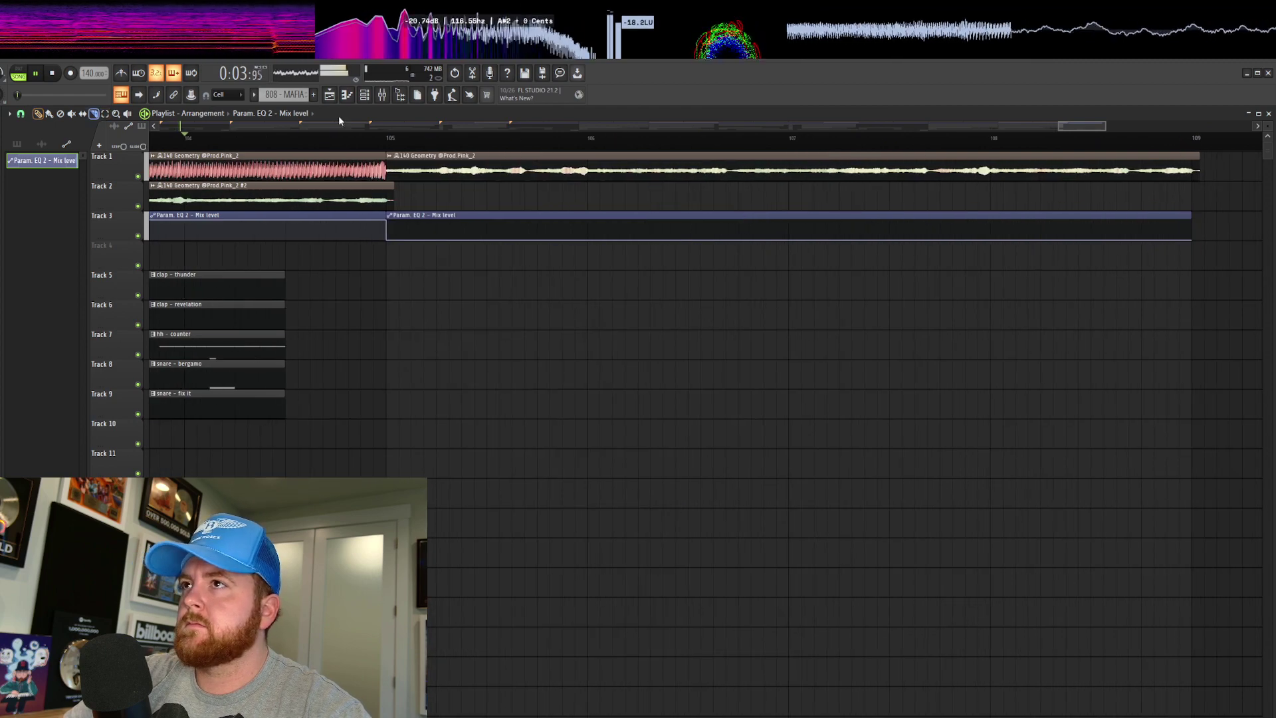
scroll(740, 241, down, 6)
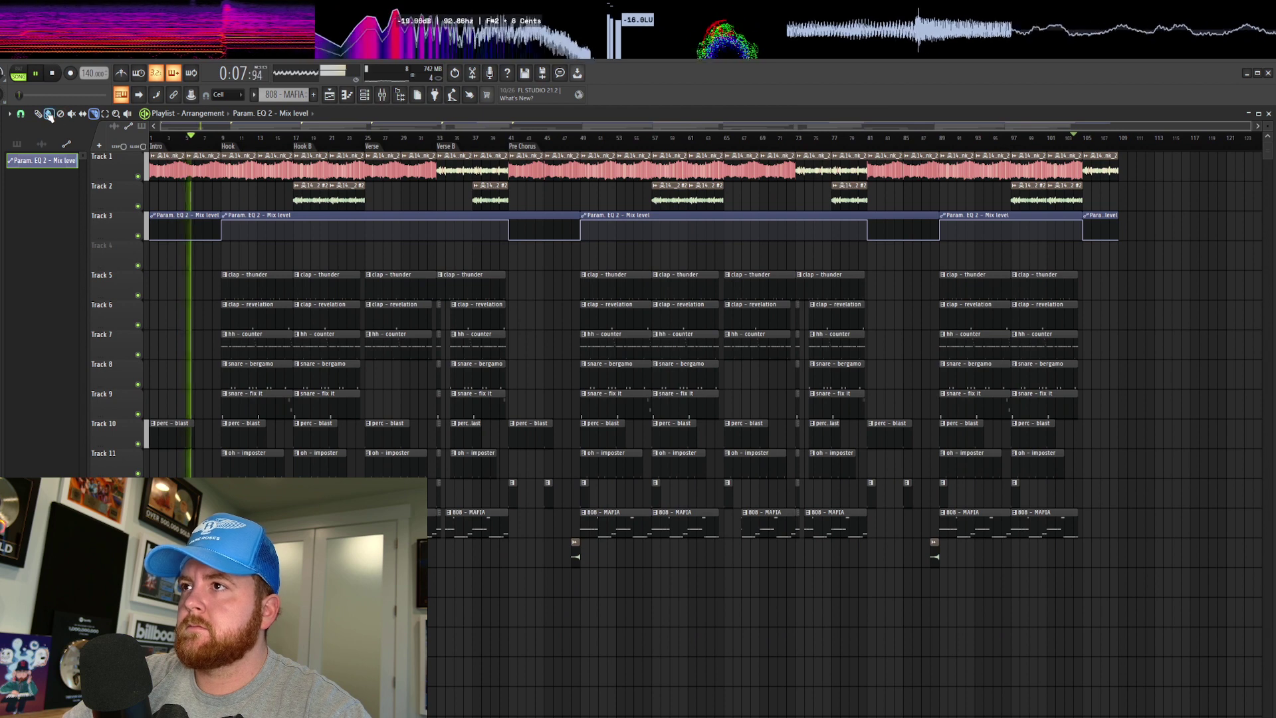
Stop playback, show all channels in the channel rack, and run the macro that selects unused channels
key(space)
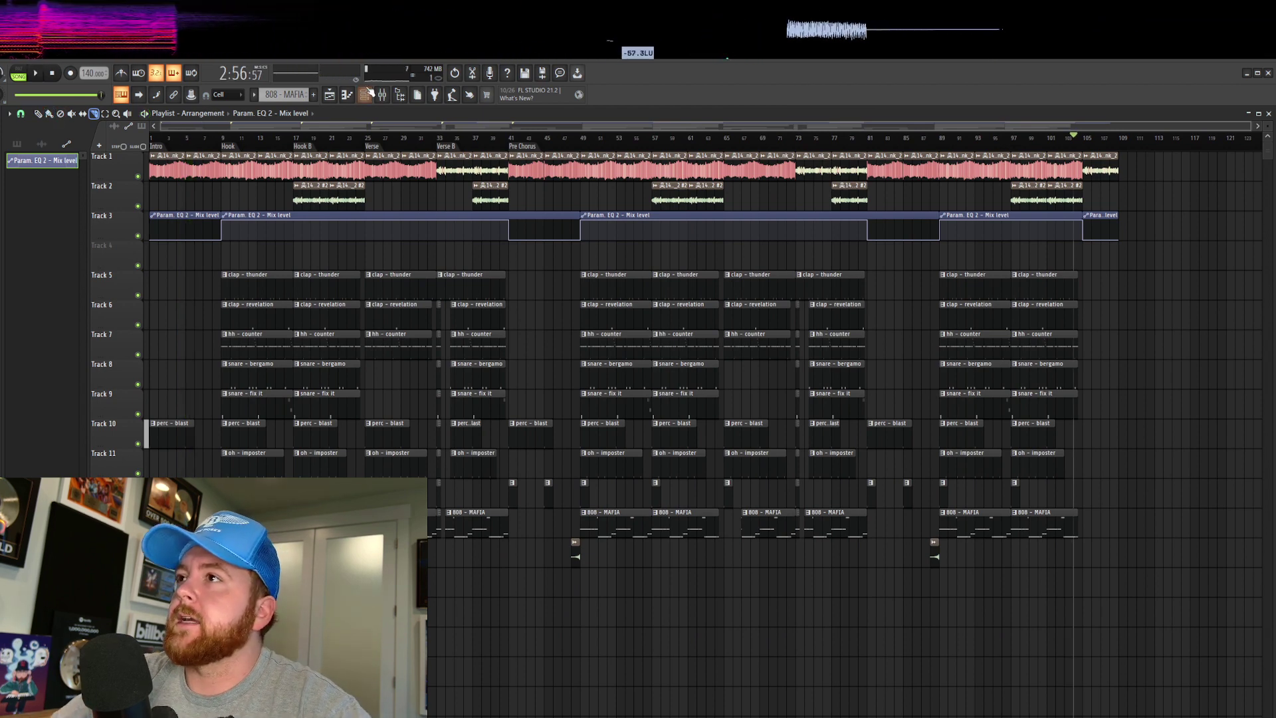
key(F6)
click(76, 114)
click(91, 126)
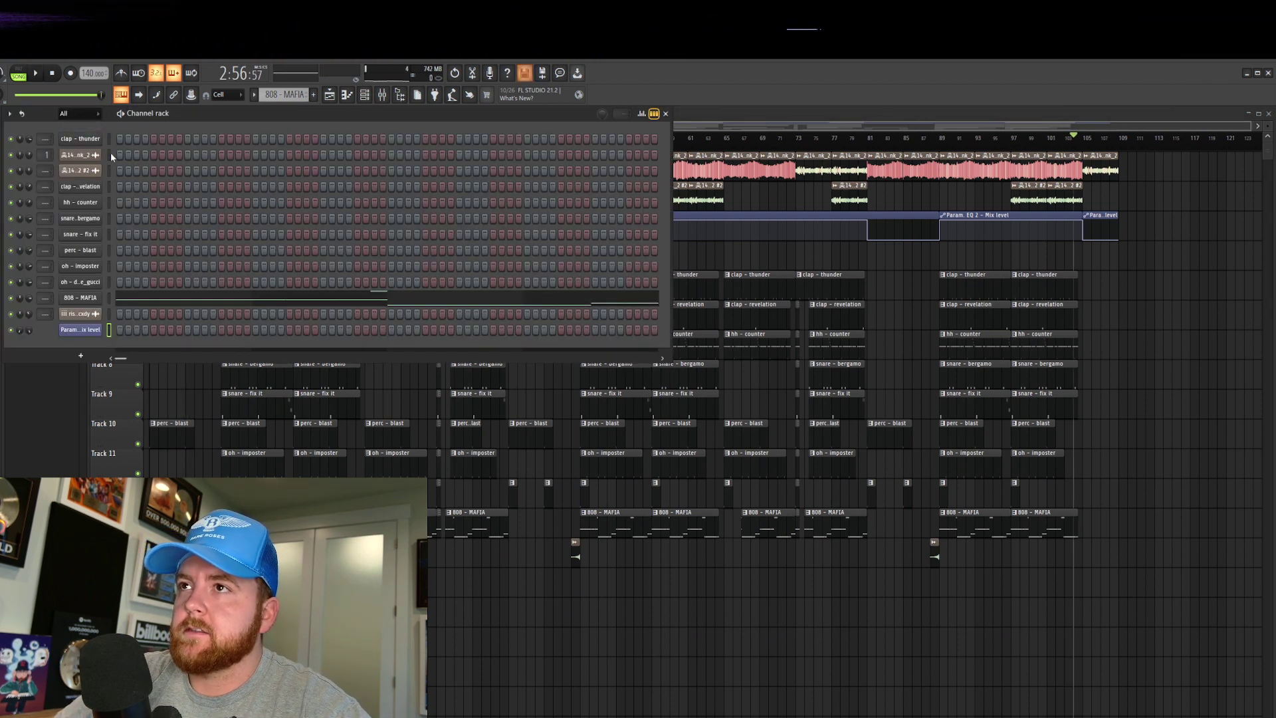
click(3, 73)
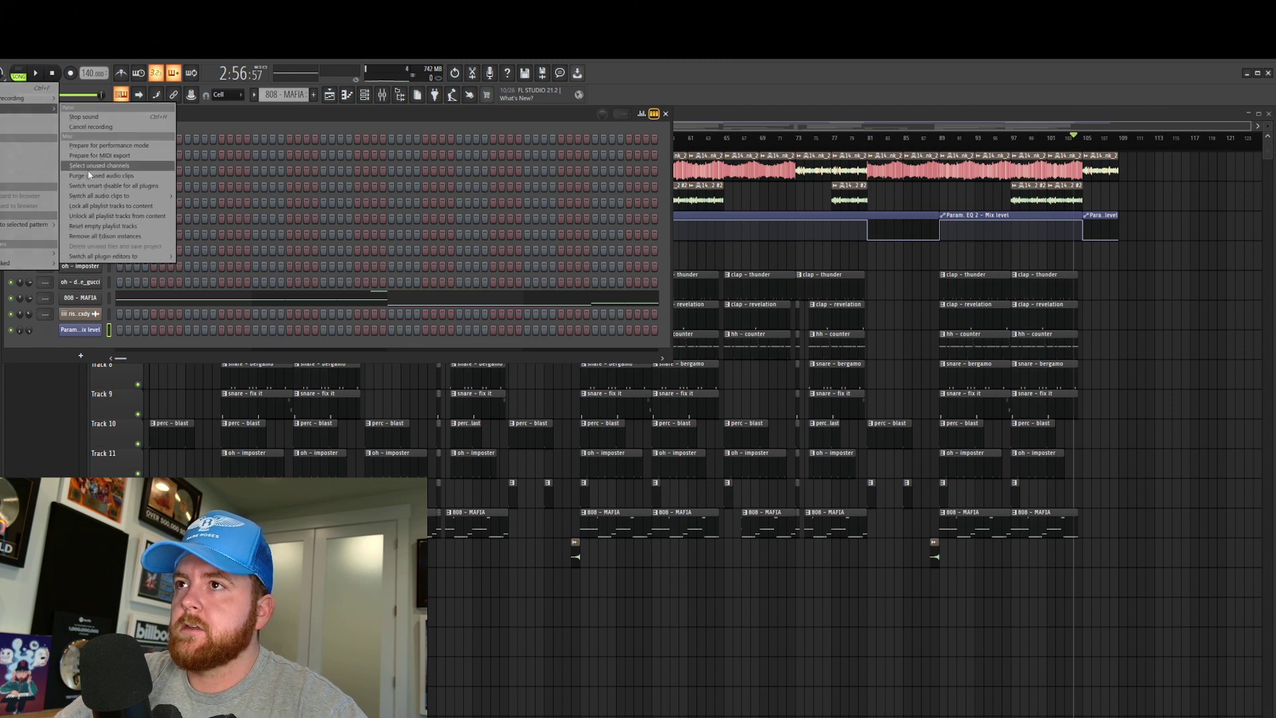
click(90, 174)
Run the macros that select unused channels and purge unused audio clips from the project
click(4, 73)
mouse_move(26, 107)
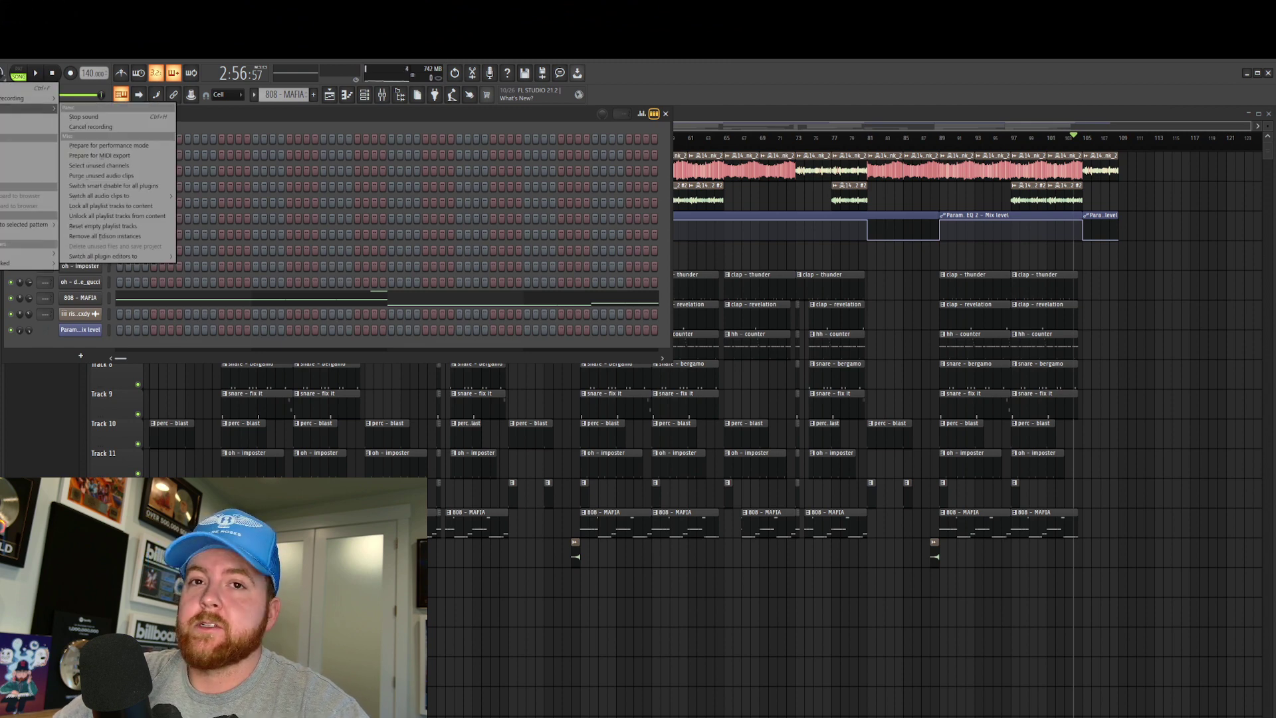
click(127, 167)
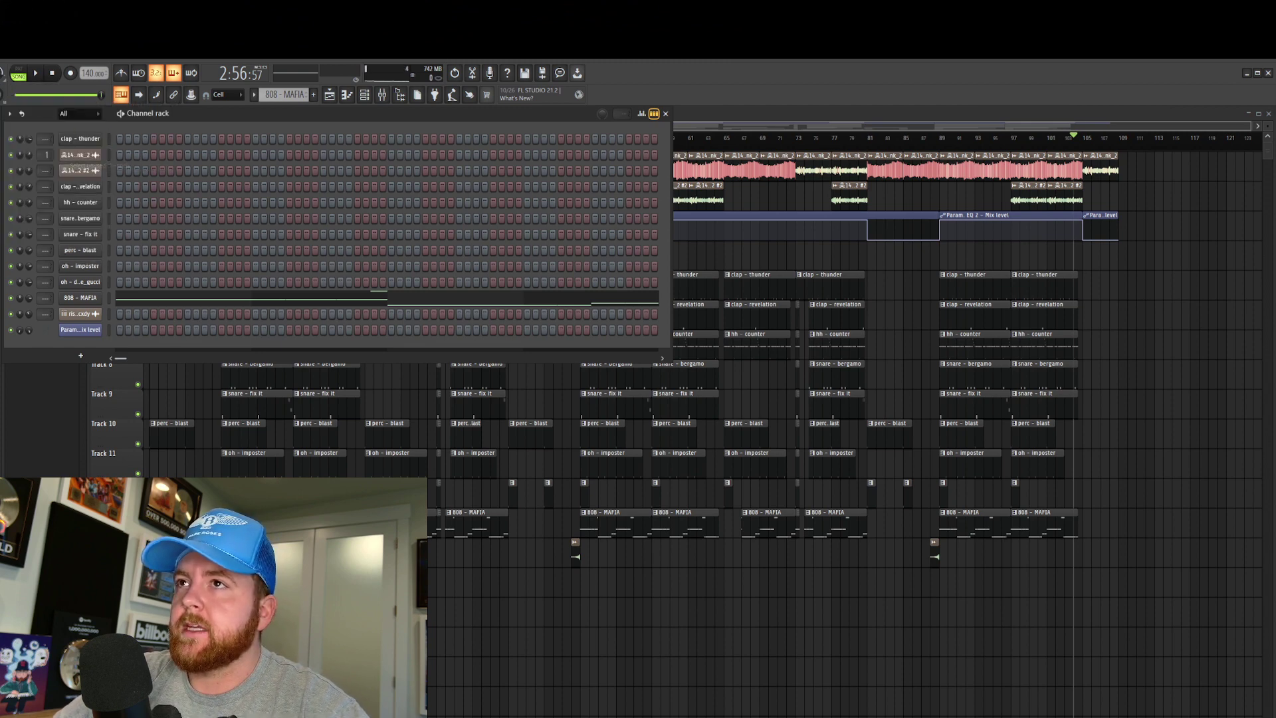
click(4, 73)
mouse_move(27, 107)
click(105, 175)
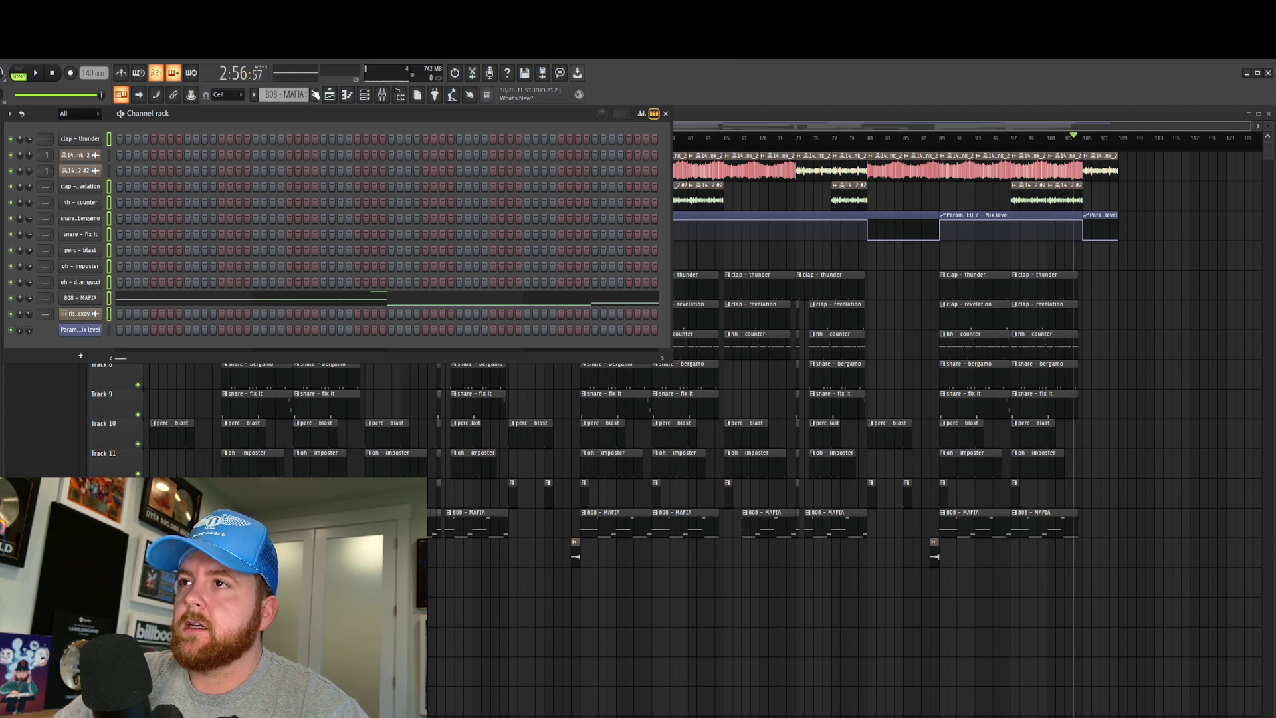
Route the selected drum, 808 and riser channels to consecutive mixer tracks starting from Insert 2
click(382, 97)
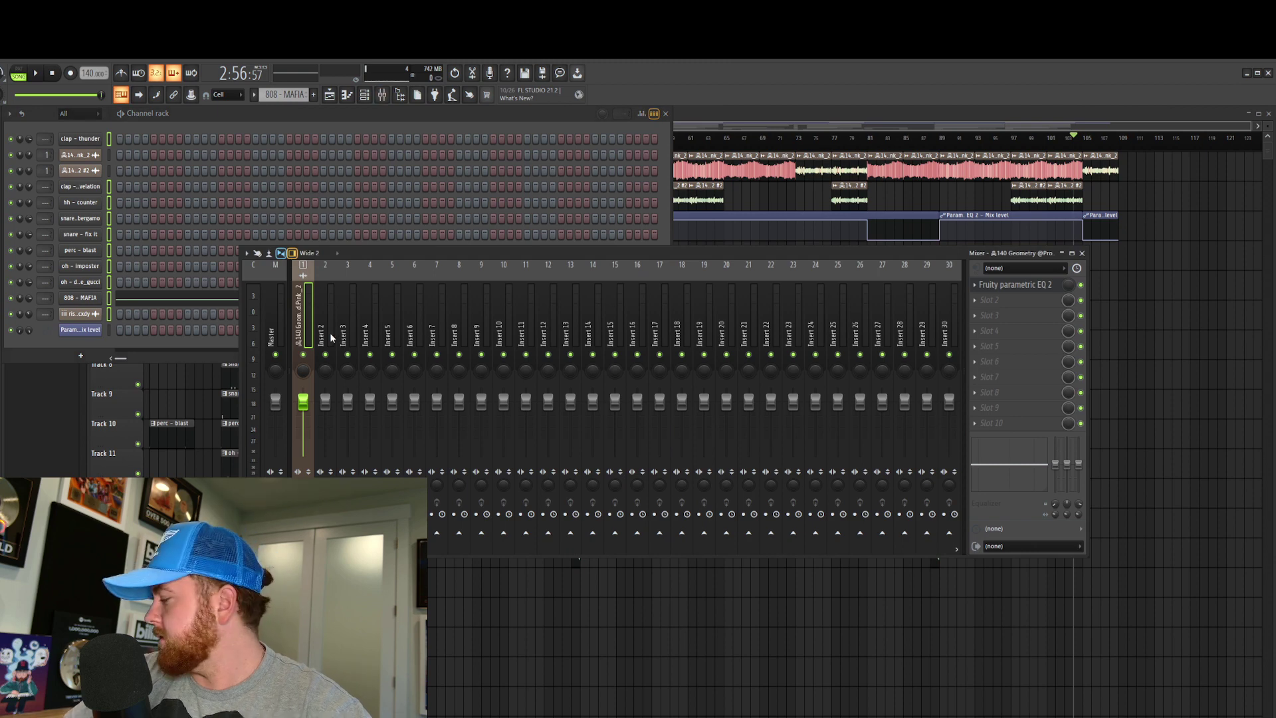
right_click(330, 336)
mouse_move(399, 380)
click(479, 390)
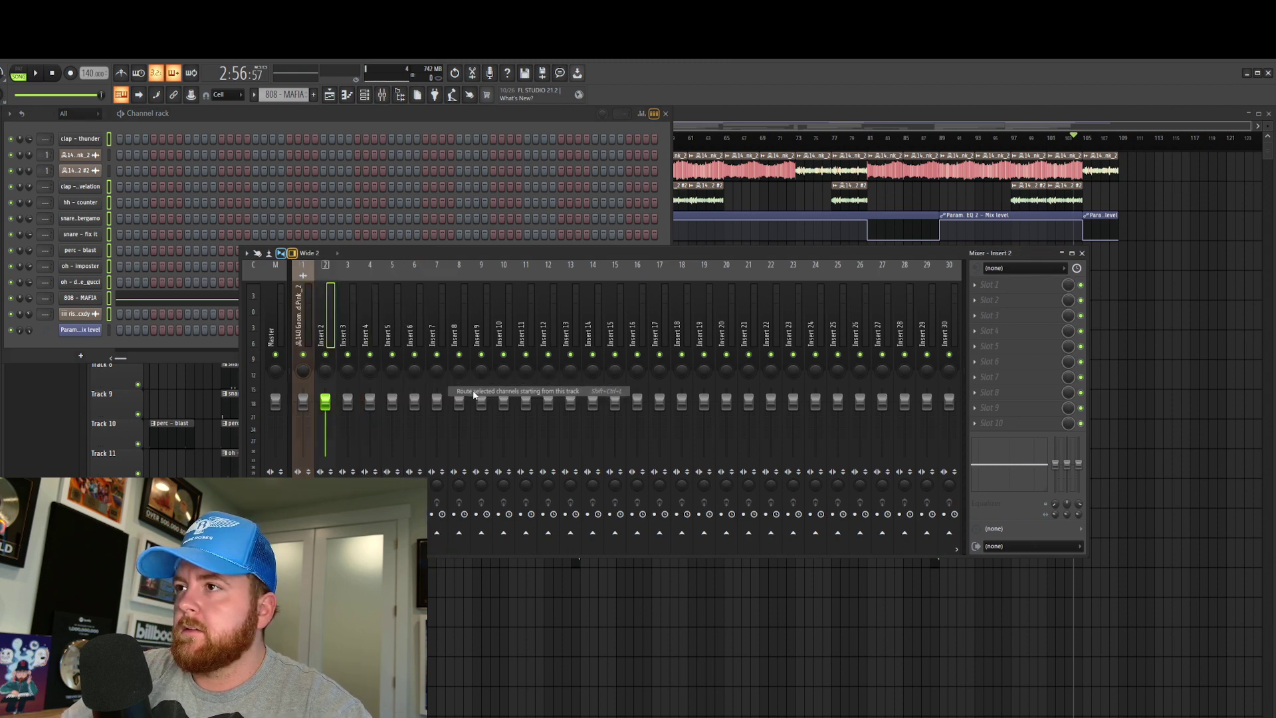
click(271, 339)
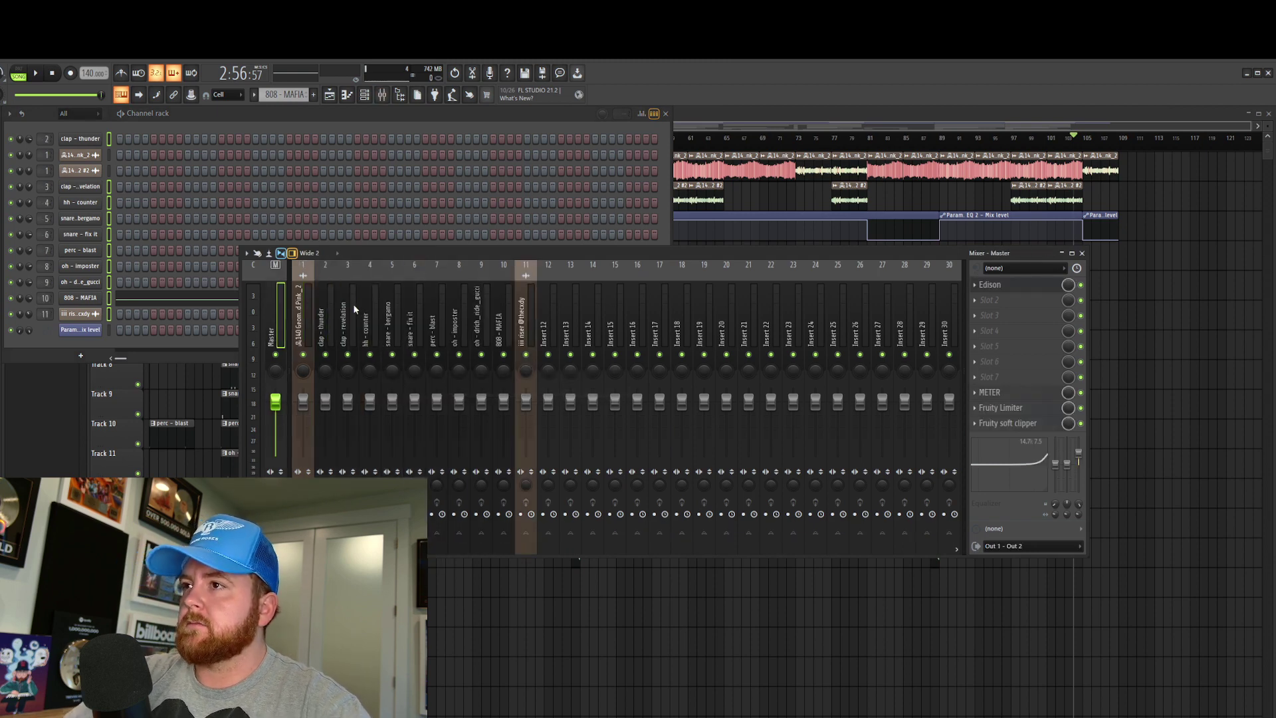
Play back the arrangement to check the newly routed mixer tracks, return to the playlist and stop playback
click(324, 324)
click(310, 331)
key(space)
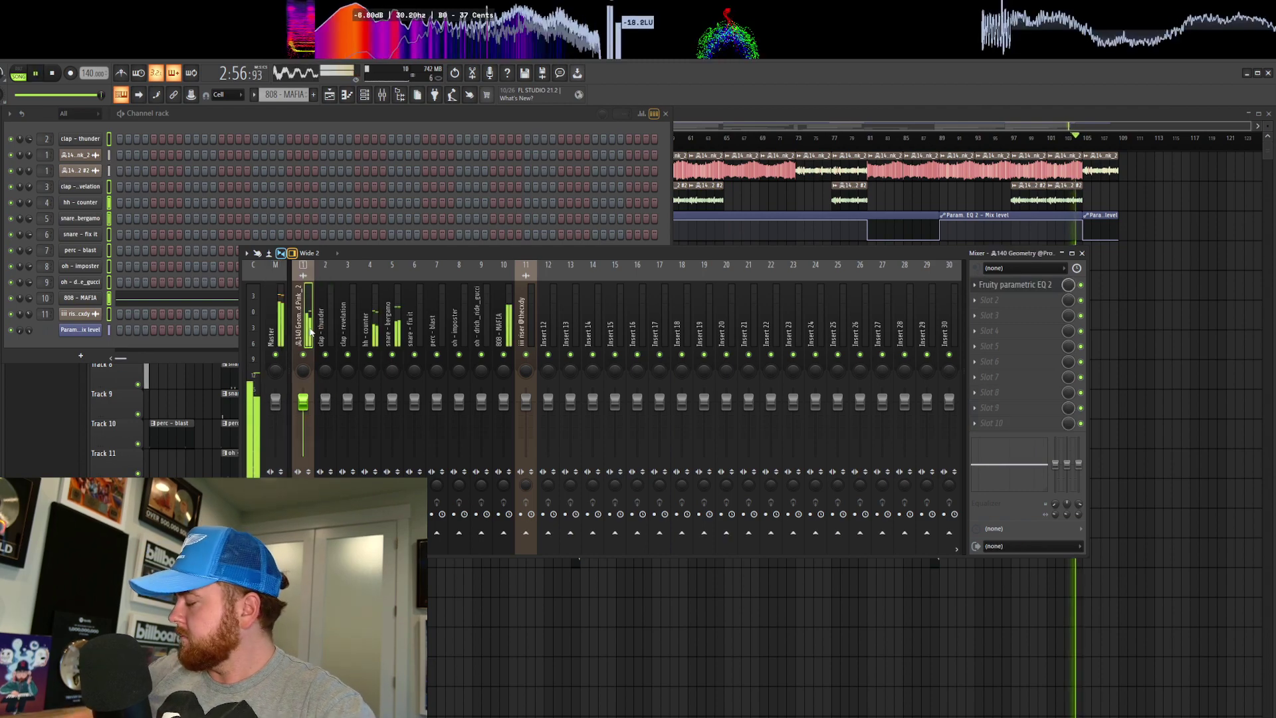
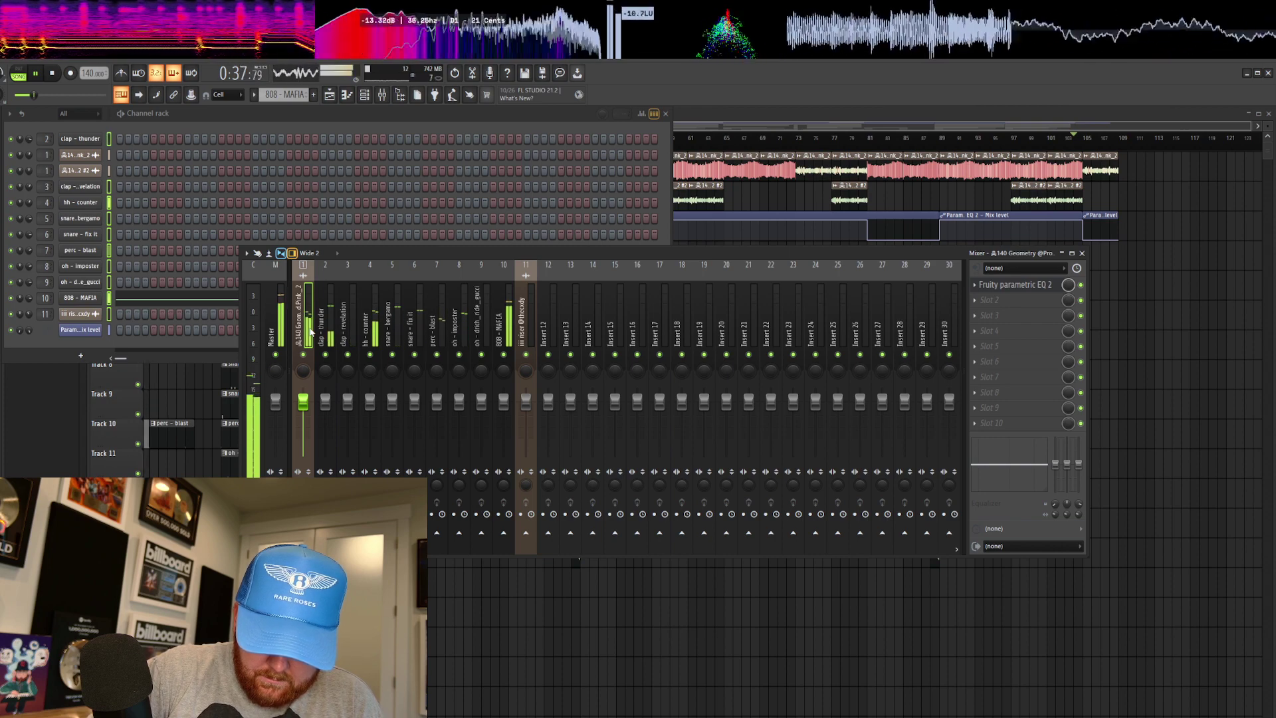
click(712, 126)
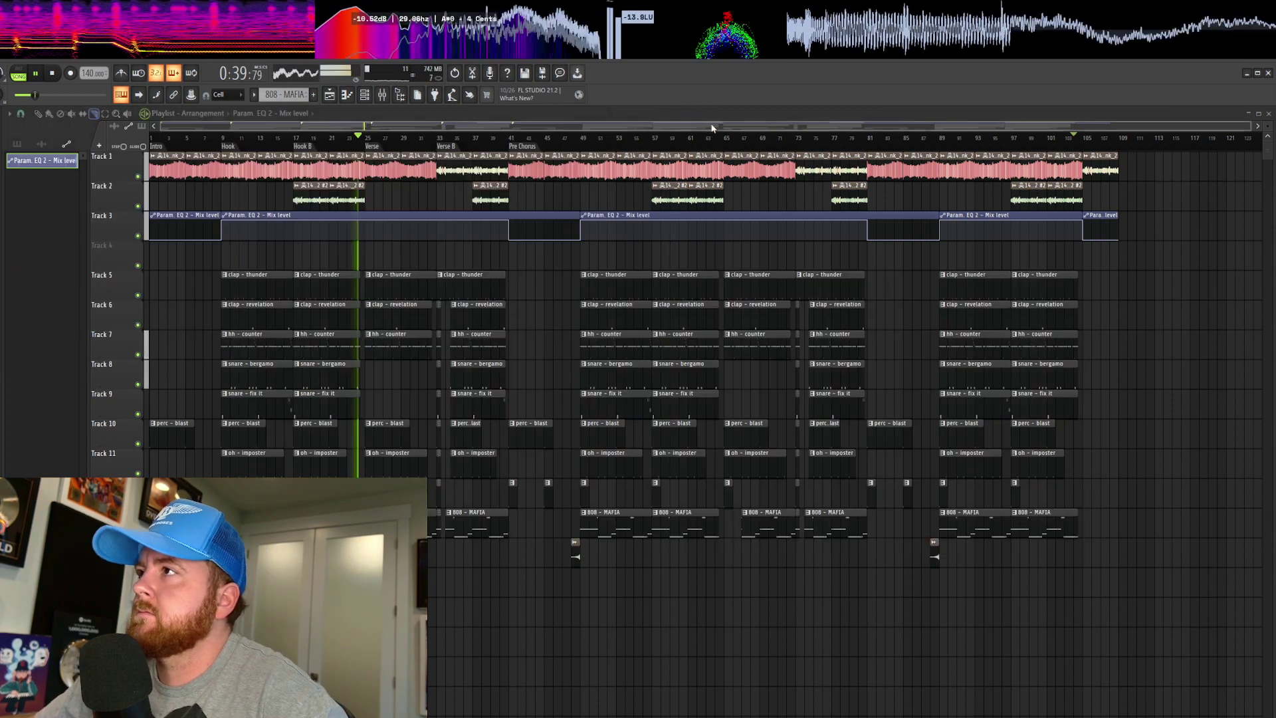
key(space)
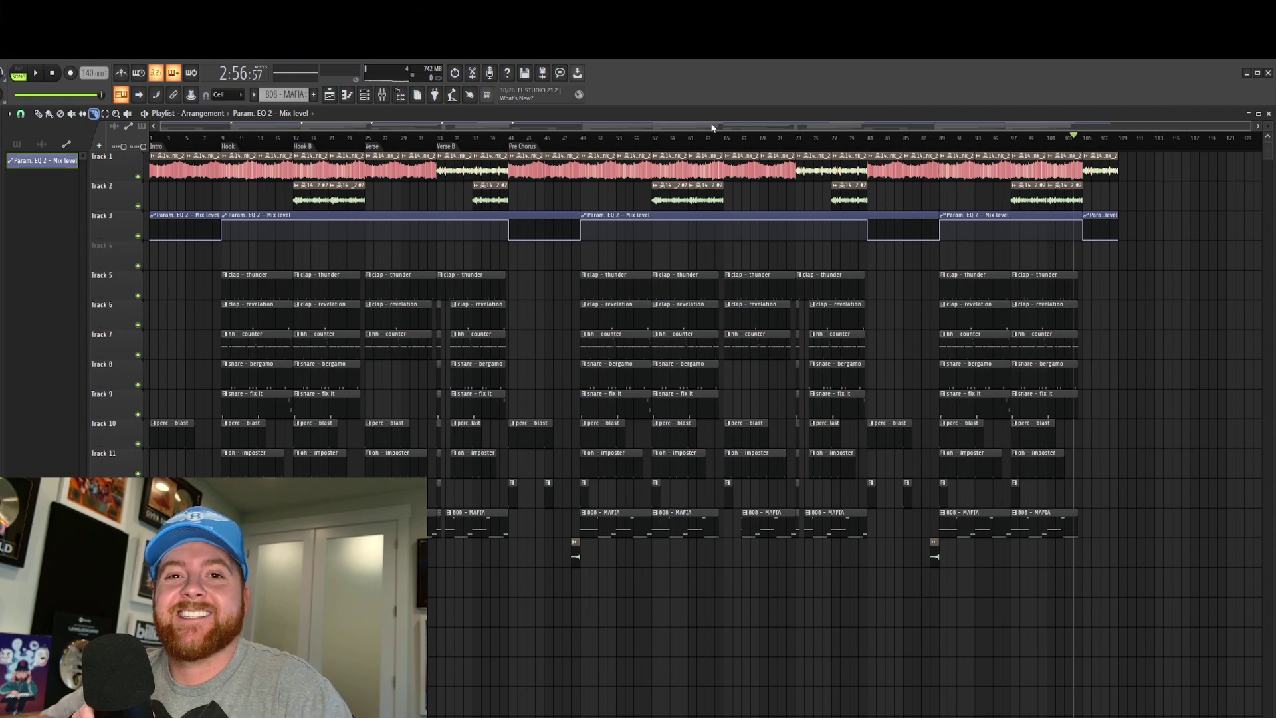
While playing from the Hook, solo 808 - MAFIA at 1.2 dB and bring in clap - thunder at -0.5 and clap - revelation at -5.7
key(space)
click(387, 95)
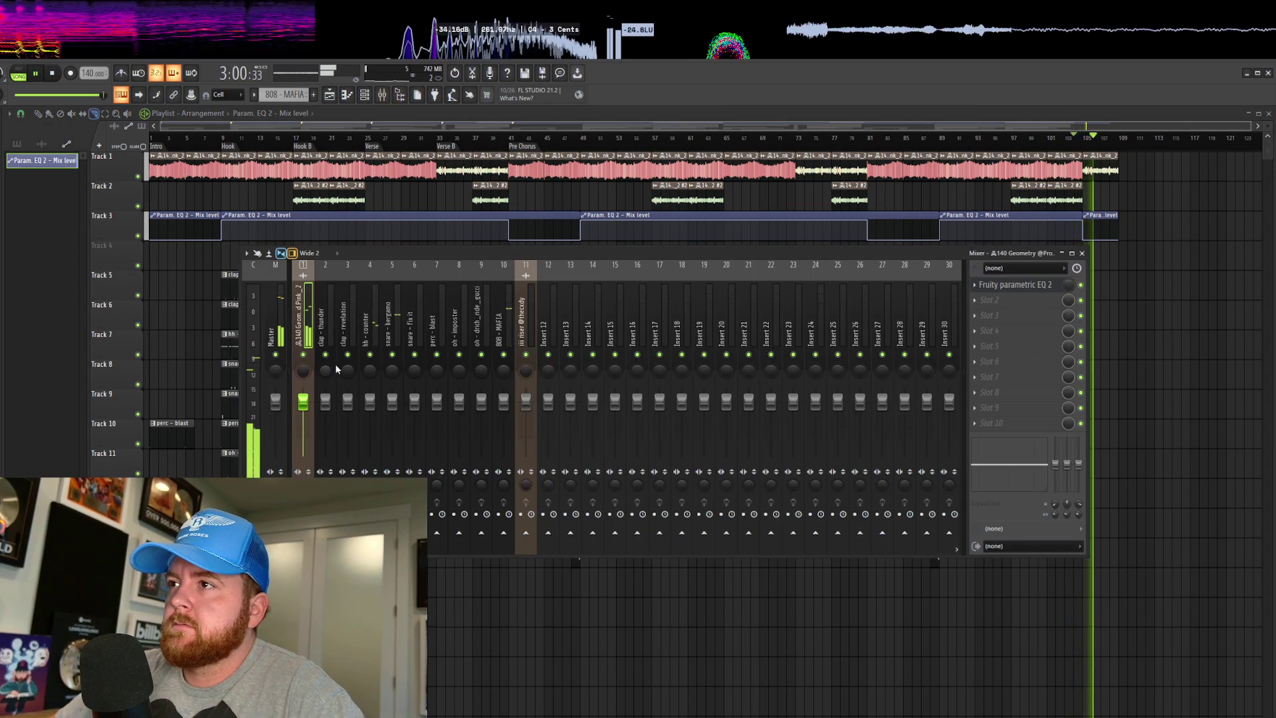
click(223, 137)
click(382, 95)
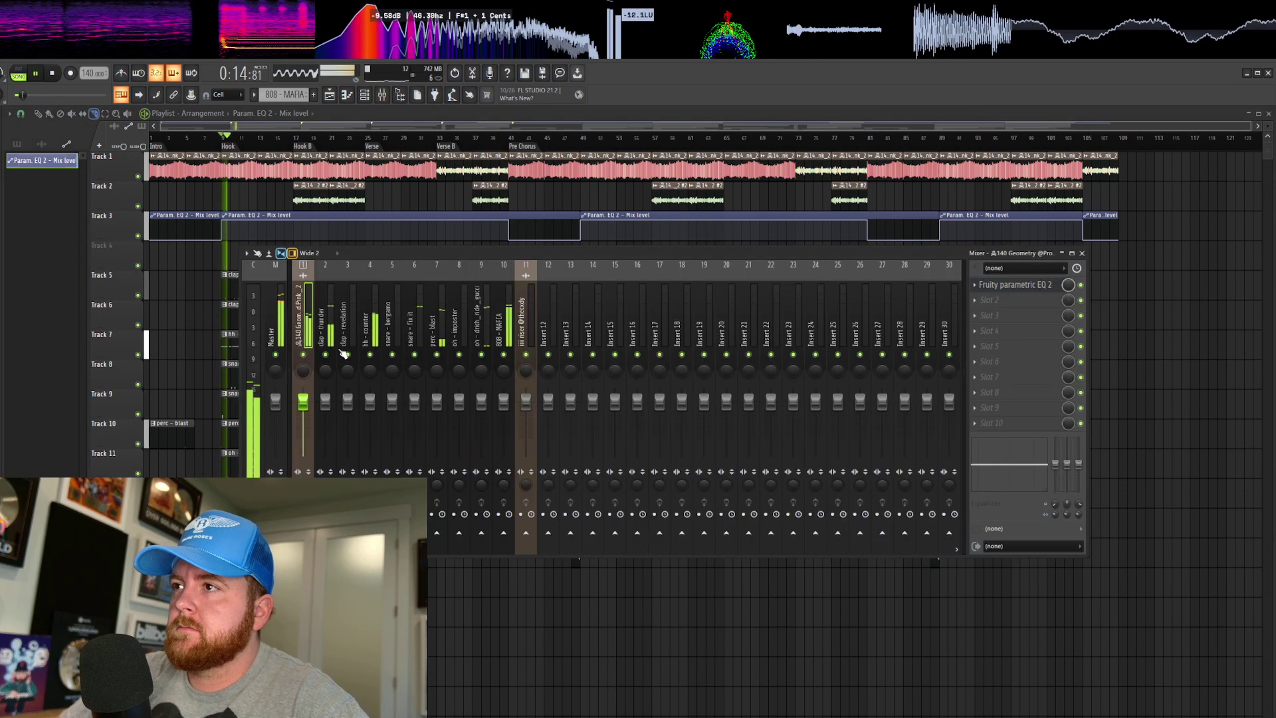
click(503, 539)
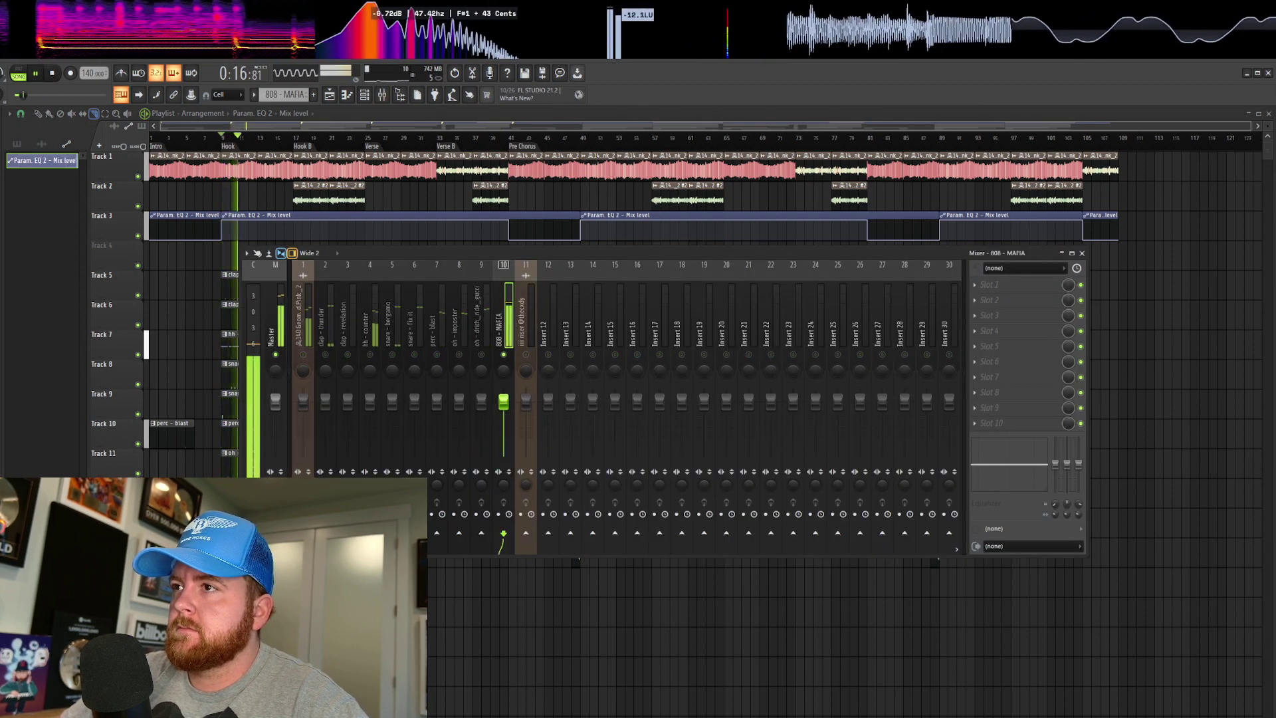
click(332, 354)
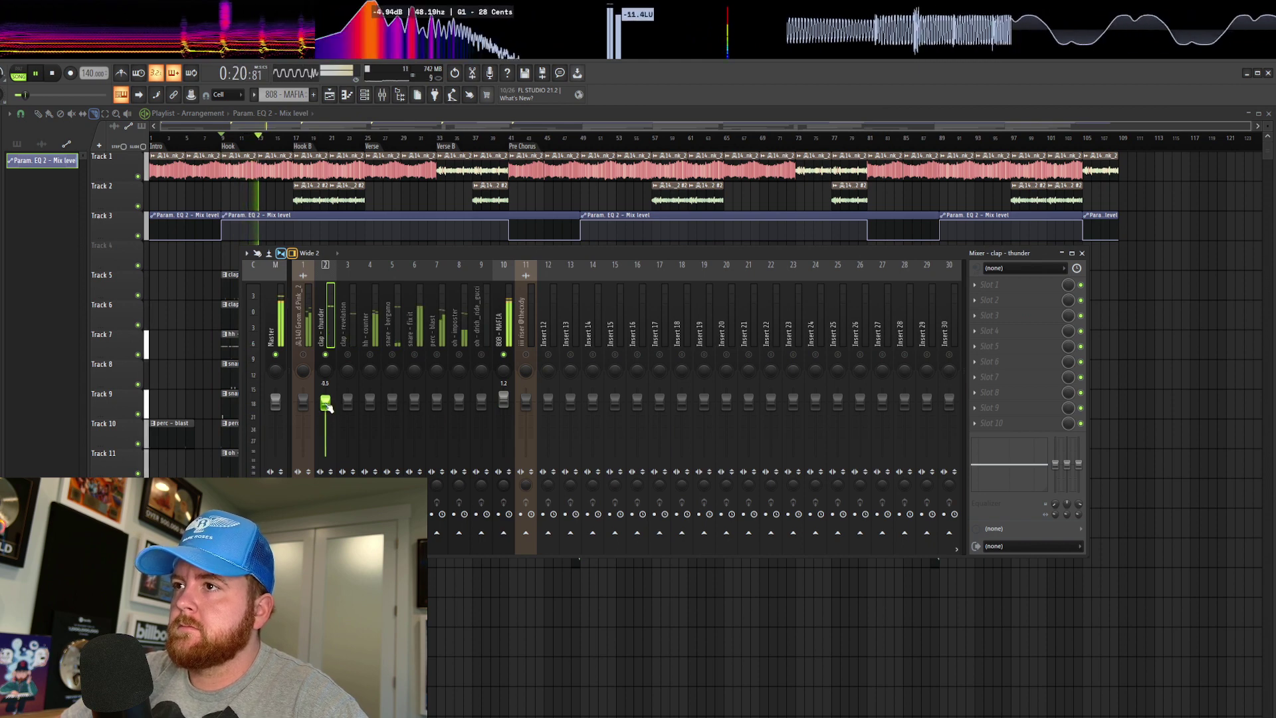
drag(348, 399, 356, 419)
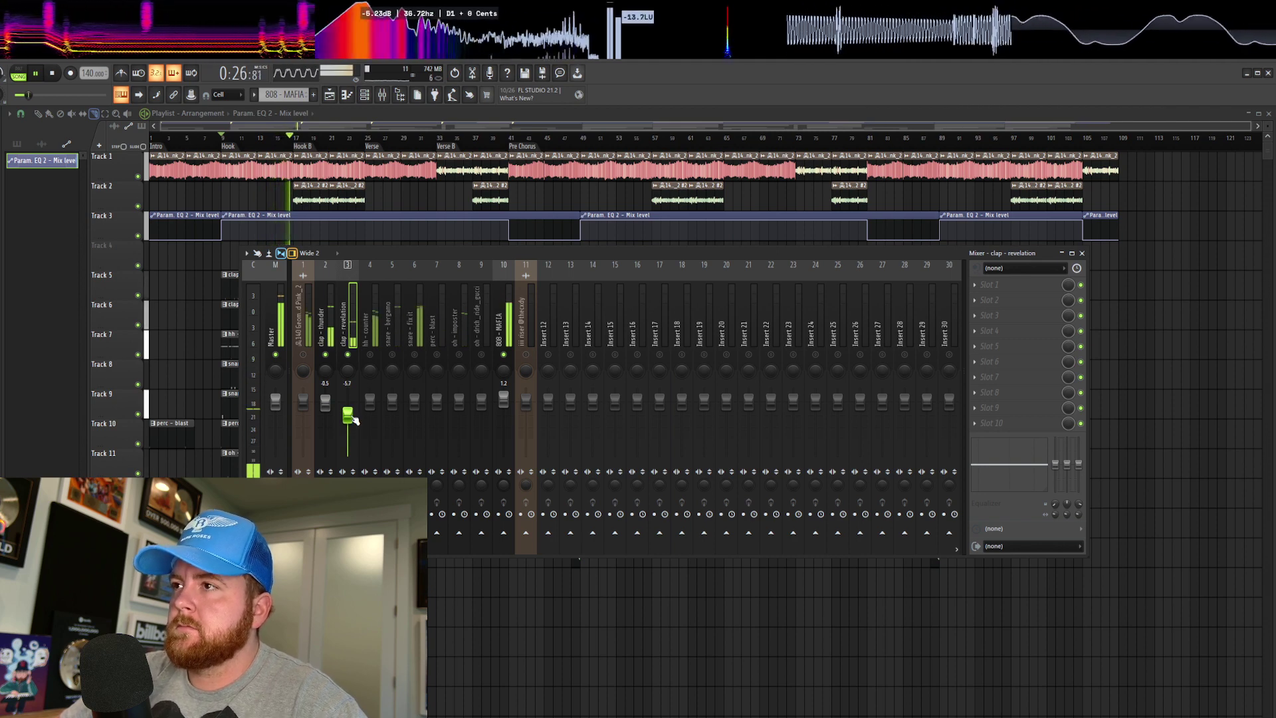
Low-cut hh - counter with Fruity parametric EQ 2, and set its level to -2.3 dB and snare - bergamo to -0.8 dB
mouse_move(348, 417)
mouse_down()
mouse_move(370, 405)
mouse_move(370, 416)
mouse_up()
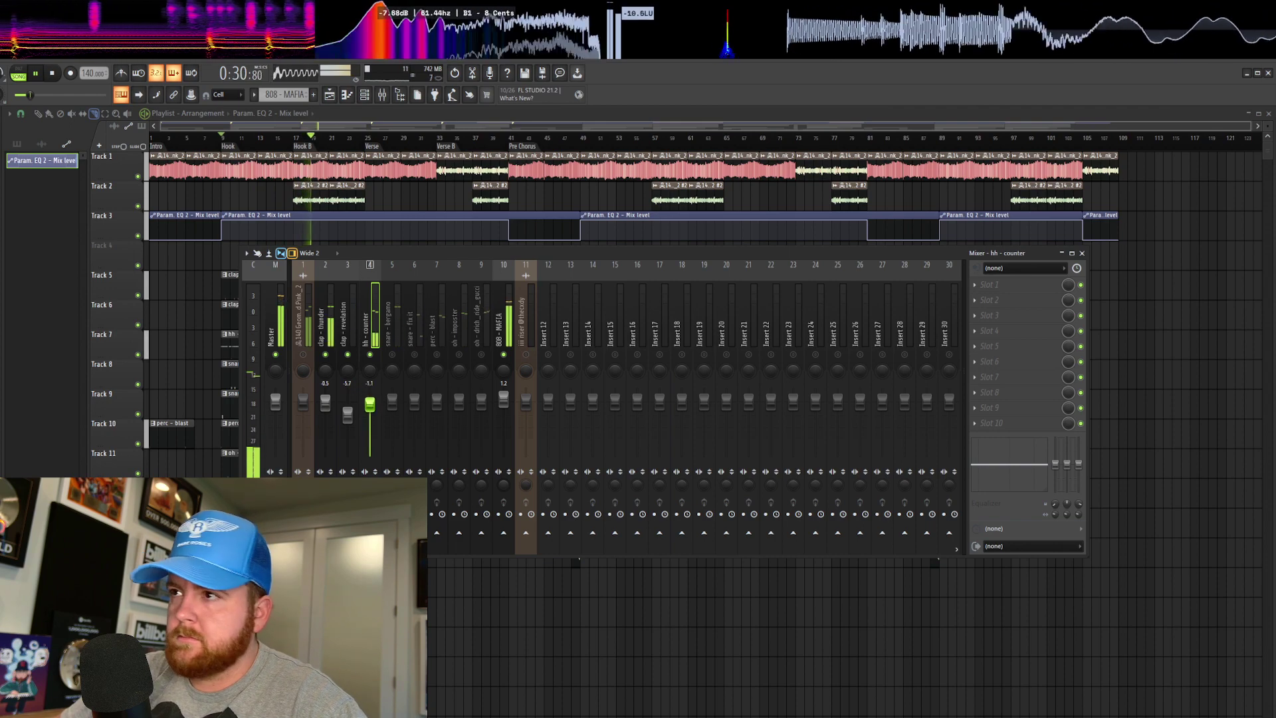
click(984, 284)
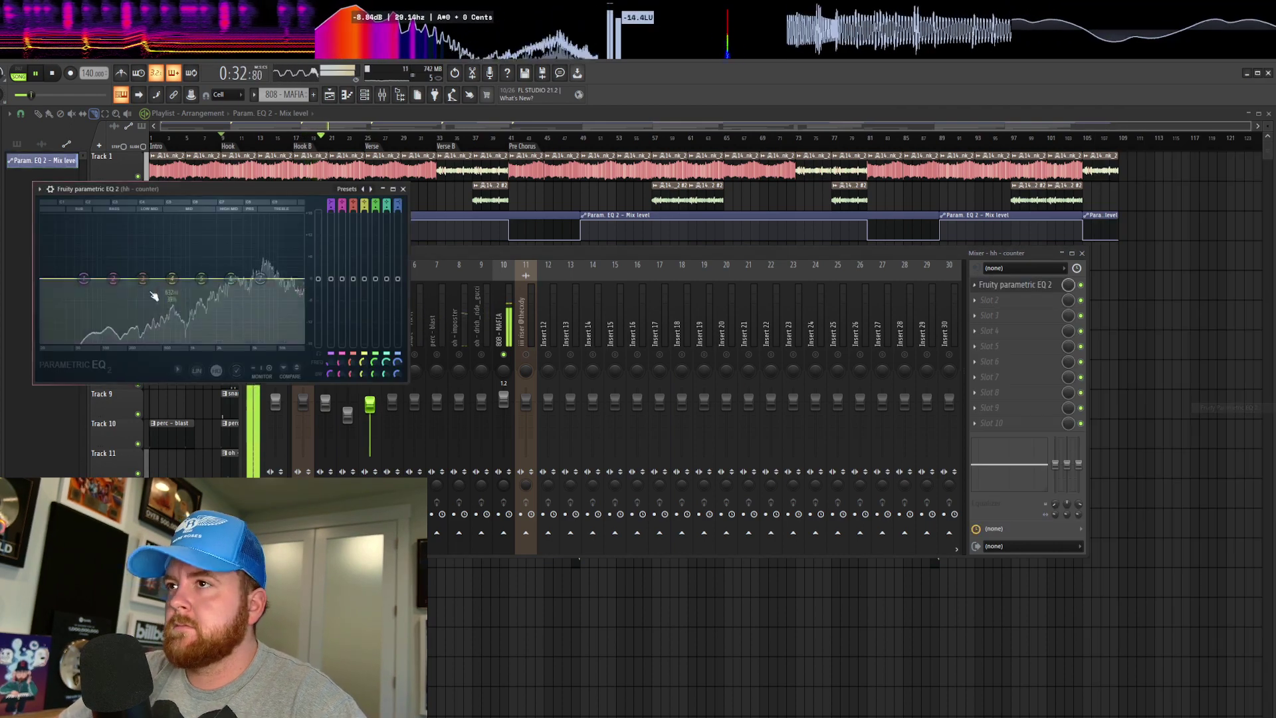
drag(84, 279, 184, 342)
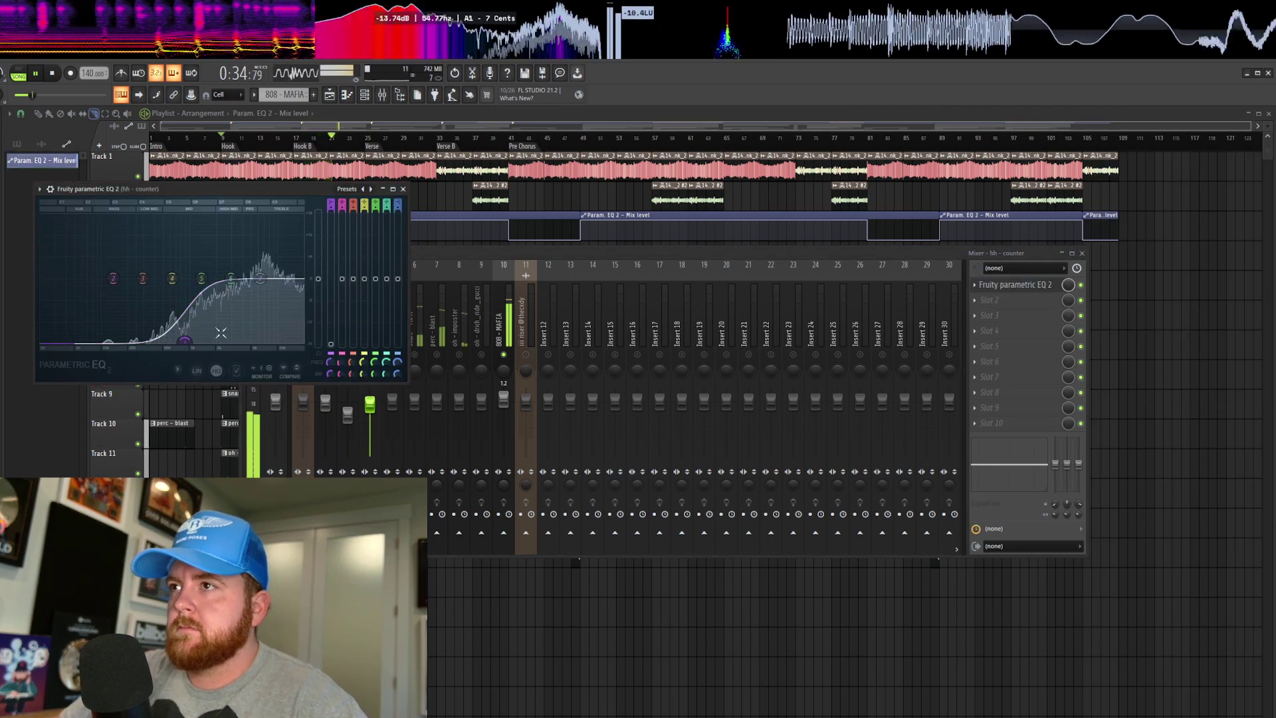
click(403, 189)
drag(370, 404, 399, 406)
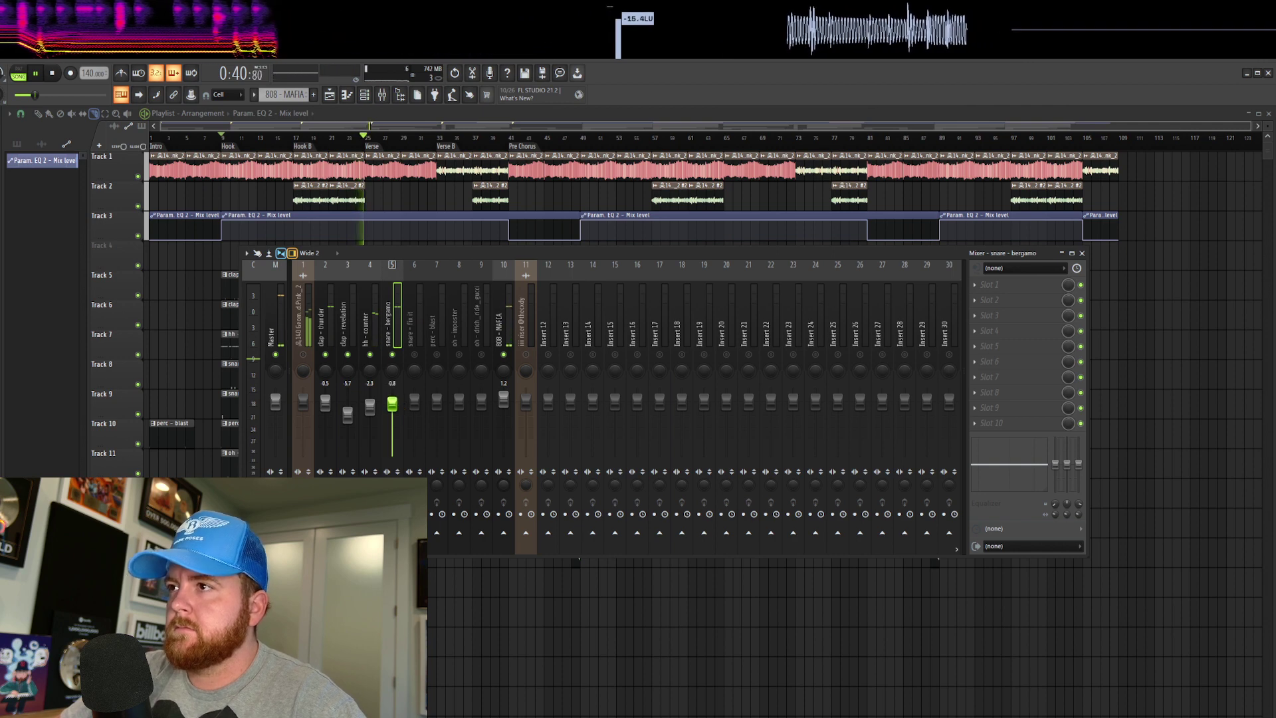
key(space)
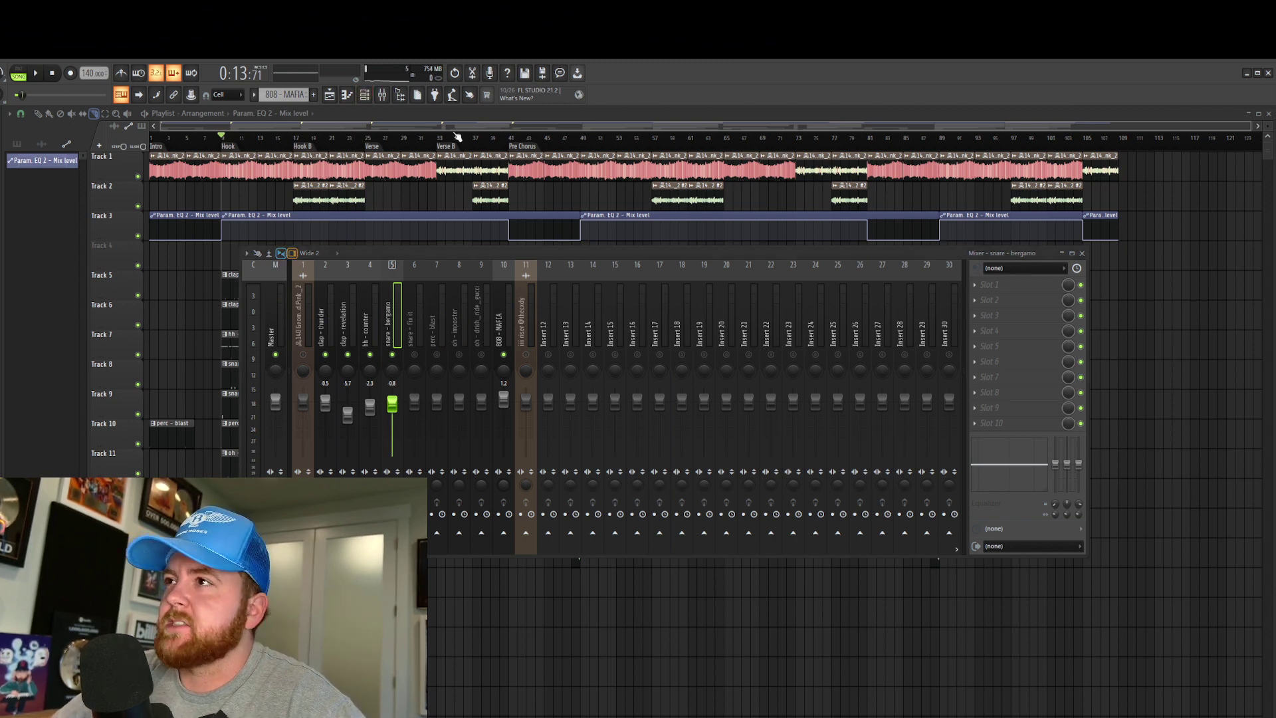
Audition other hi-hat samples in the browser and replace the hh - counter channel's sample with the chosen one
click(365, 95)
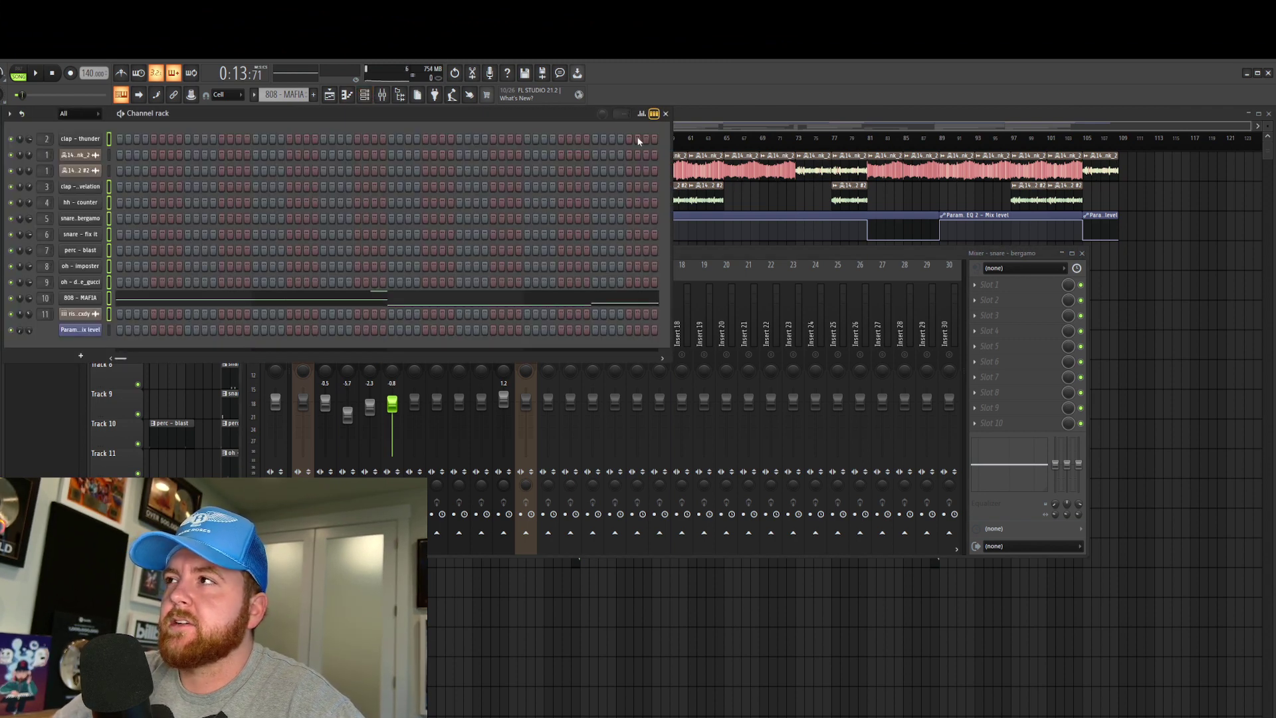
key(F9)
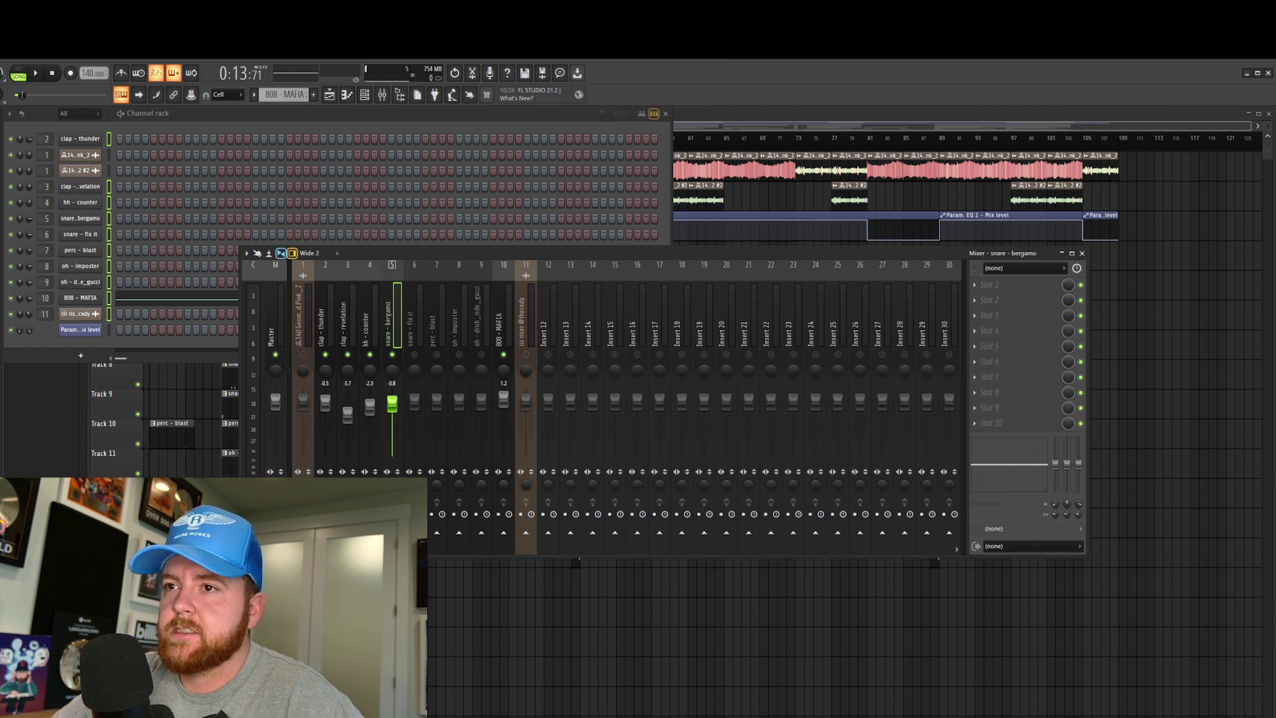
key(Down)
key(Down)
key(Down)
key(Down)
key(Down)
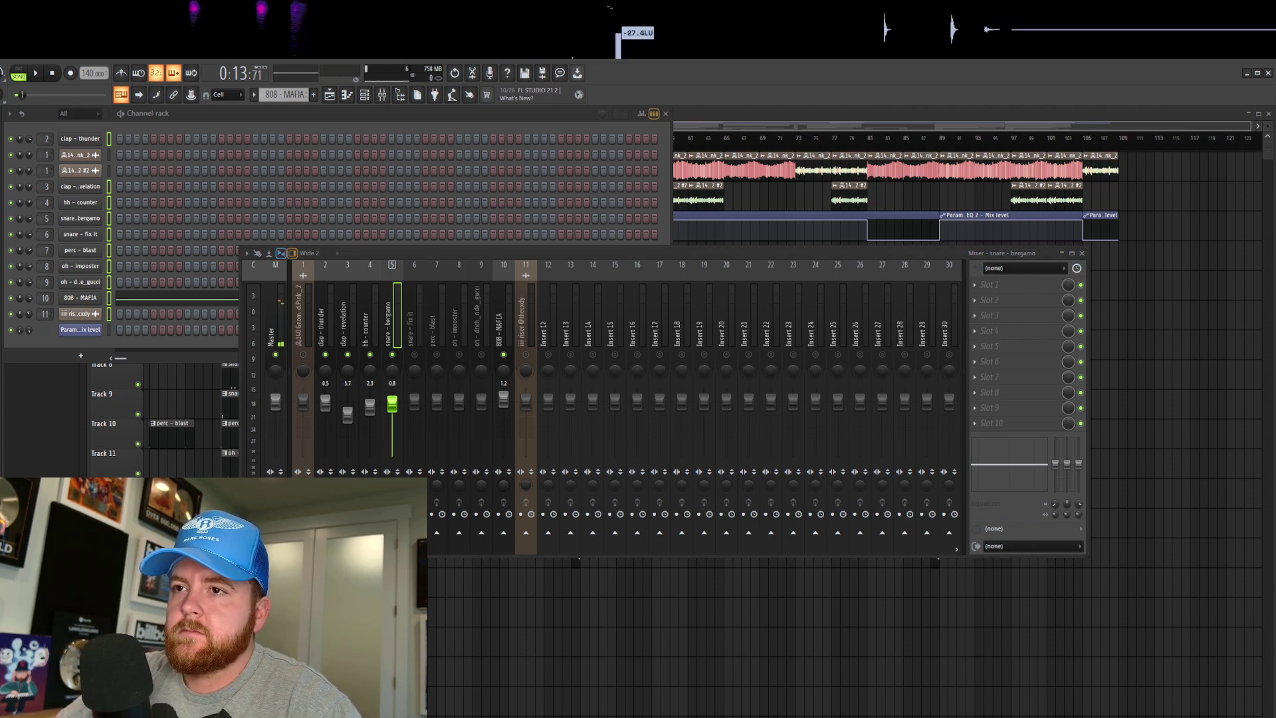
drag(2, 392, 86, 203)
Play the Hook and raise the hi-hat mixer track to 2.6 dB, bringing in snare - fix it at -1.4 dB
key(space)
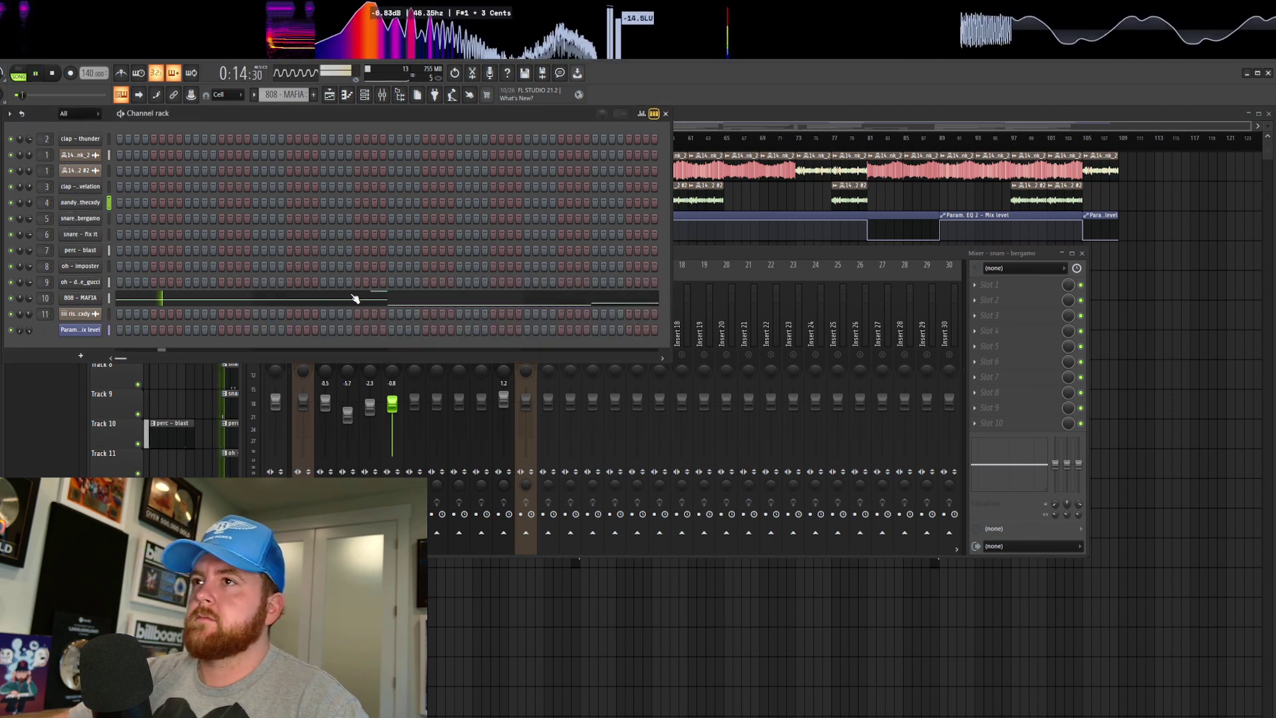
drag(389, 418, 369, 392)
key(space)
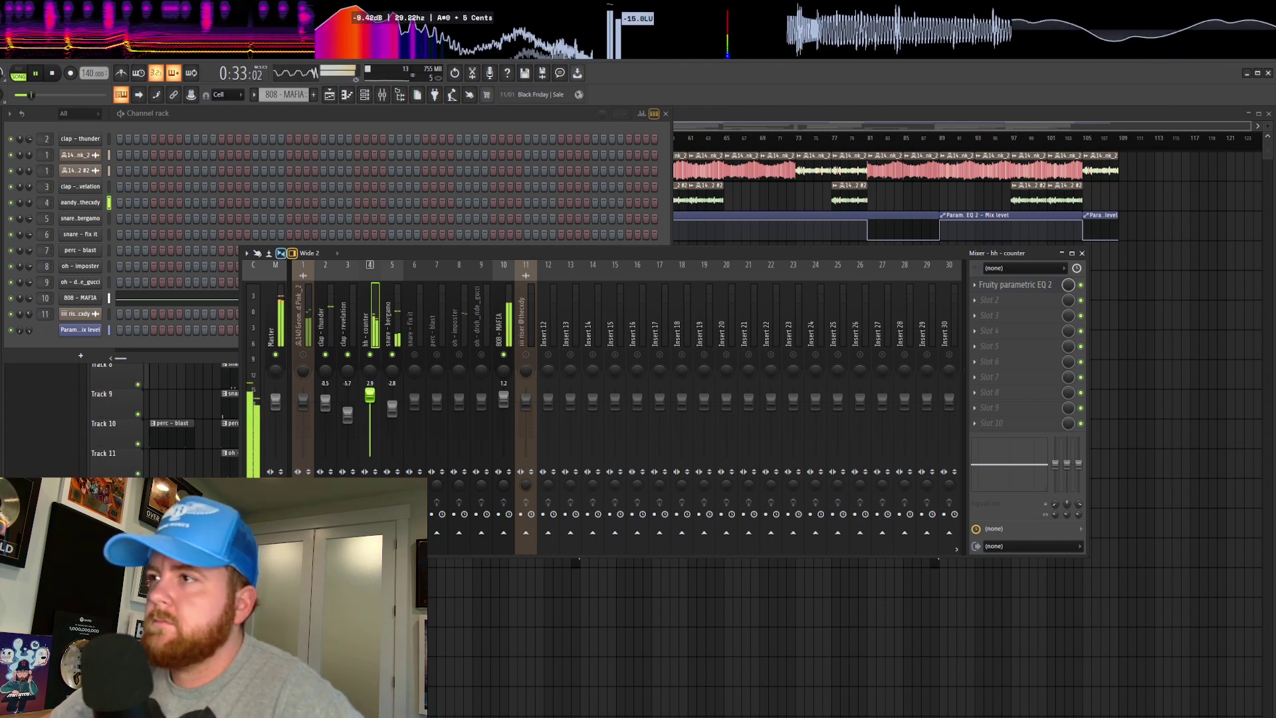
click(392, 406)
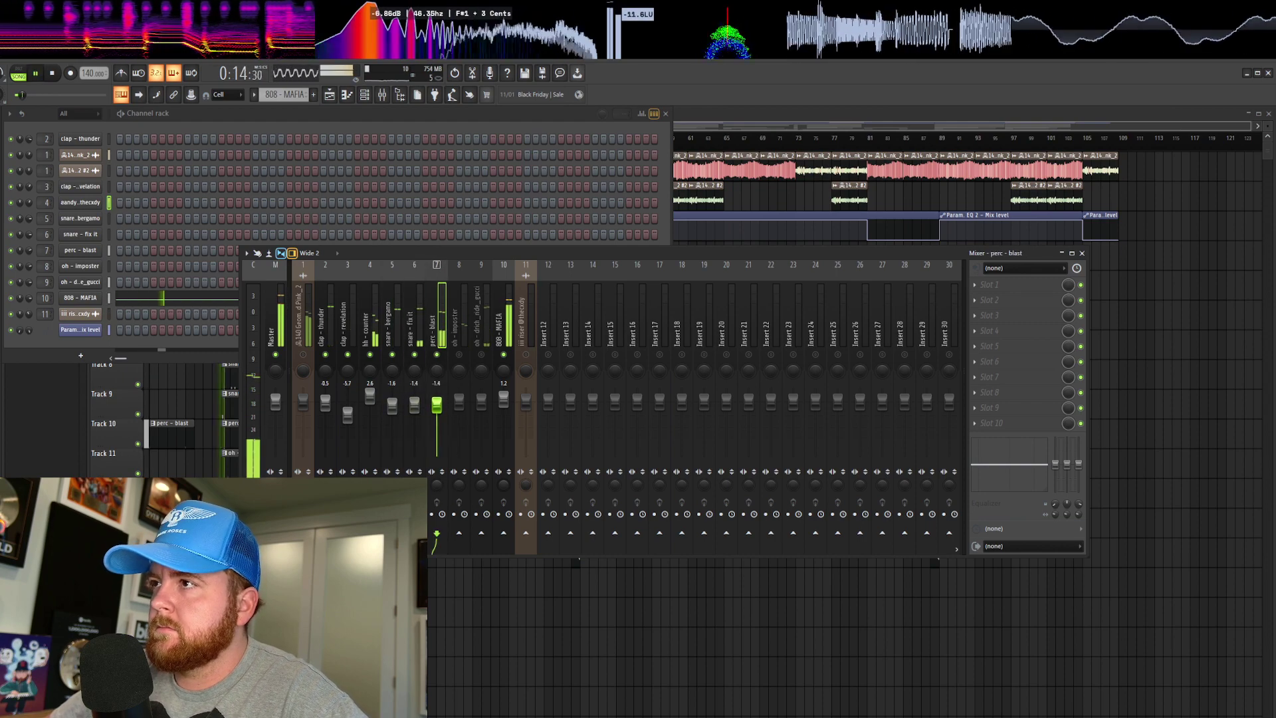
Rebalance the drums in the mixer: set perc - blast to -5.5 dB, clap - thunder to -1.8 and snare - bergamo to -3.9
drag(436, 403, 439, 416)
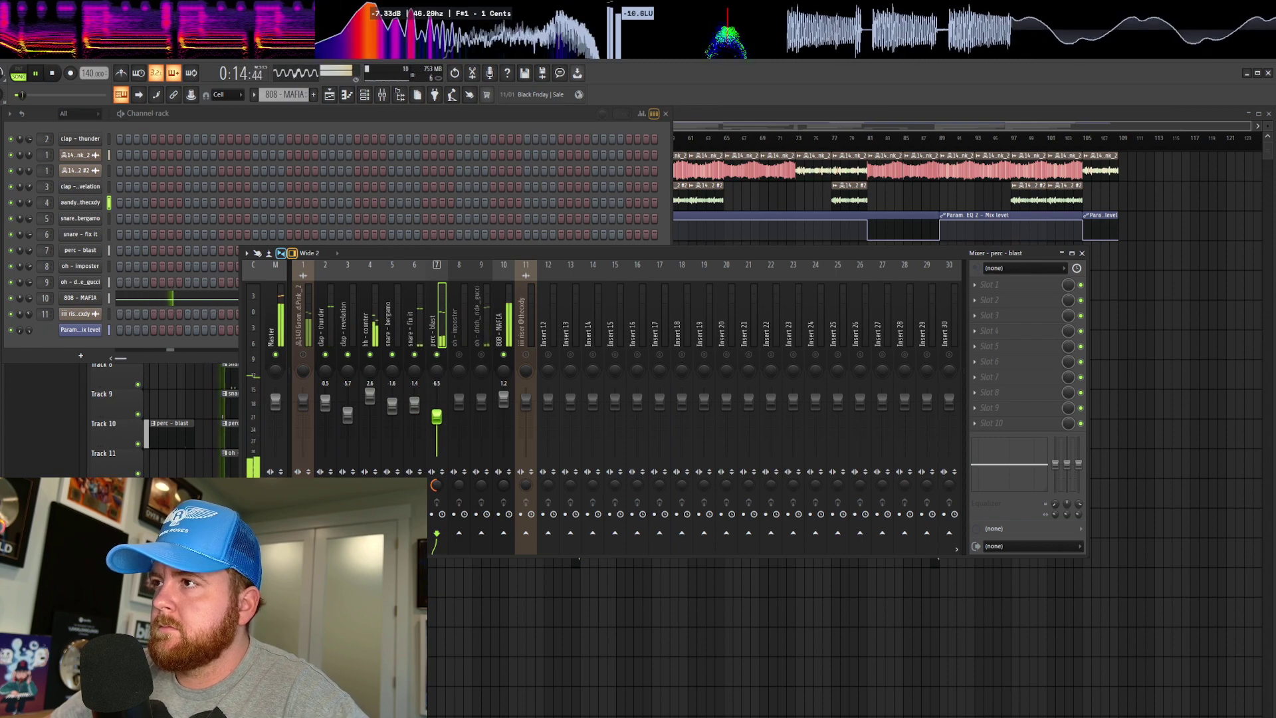
click(436, 354)
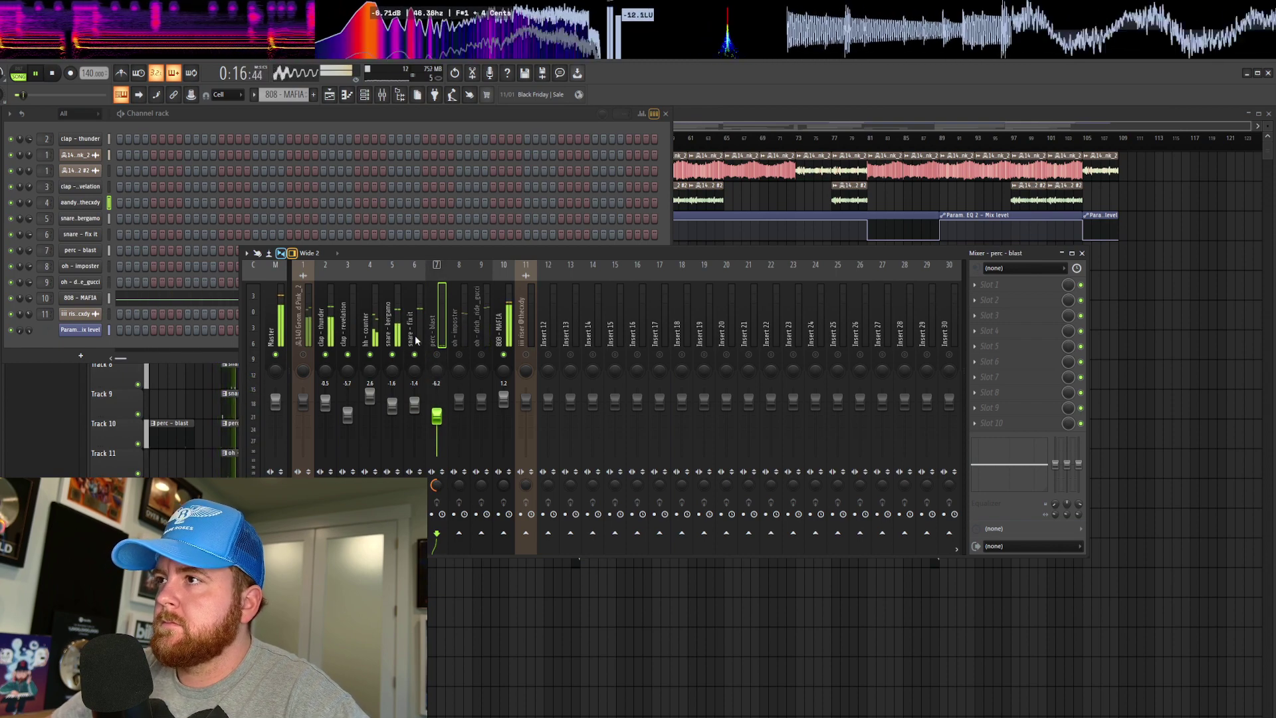
click(392, 405)
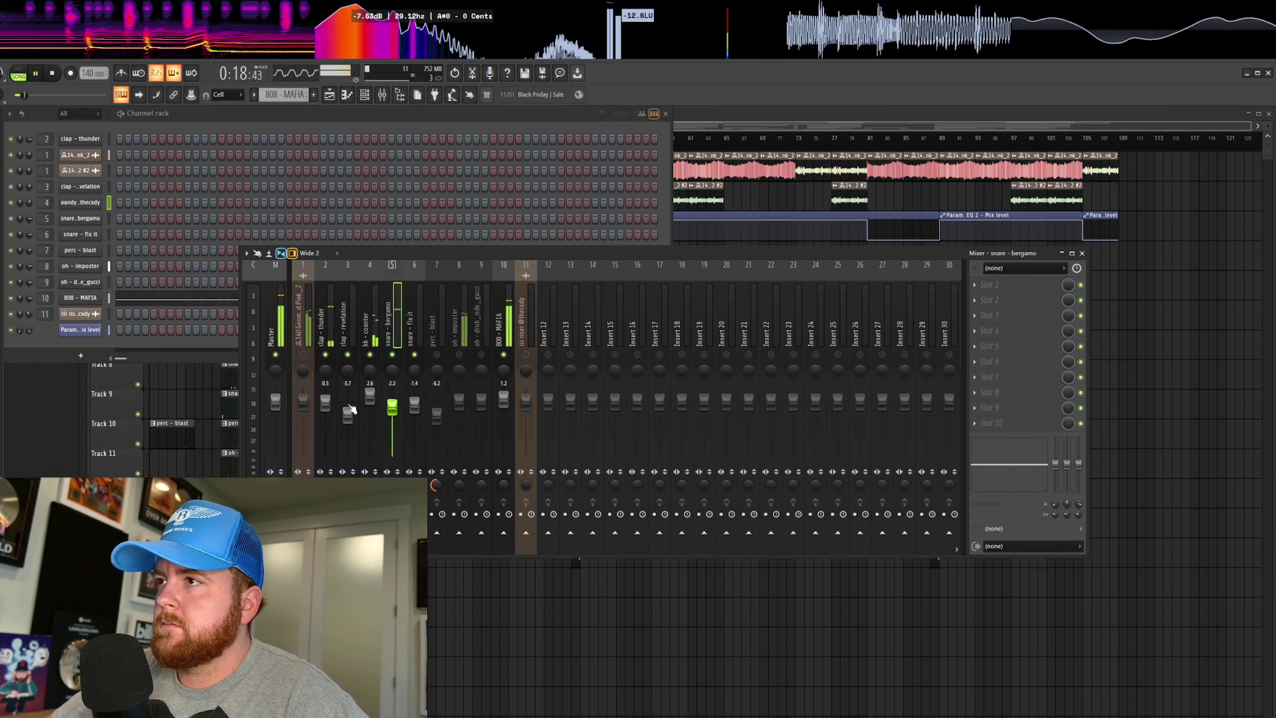
drag(325, 400, 392, 410)
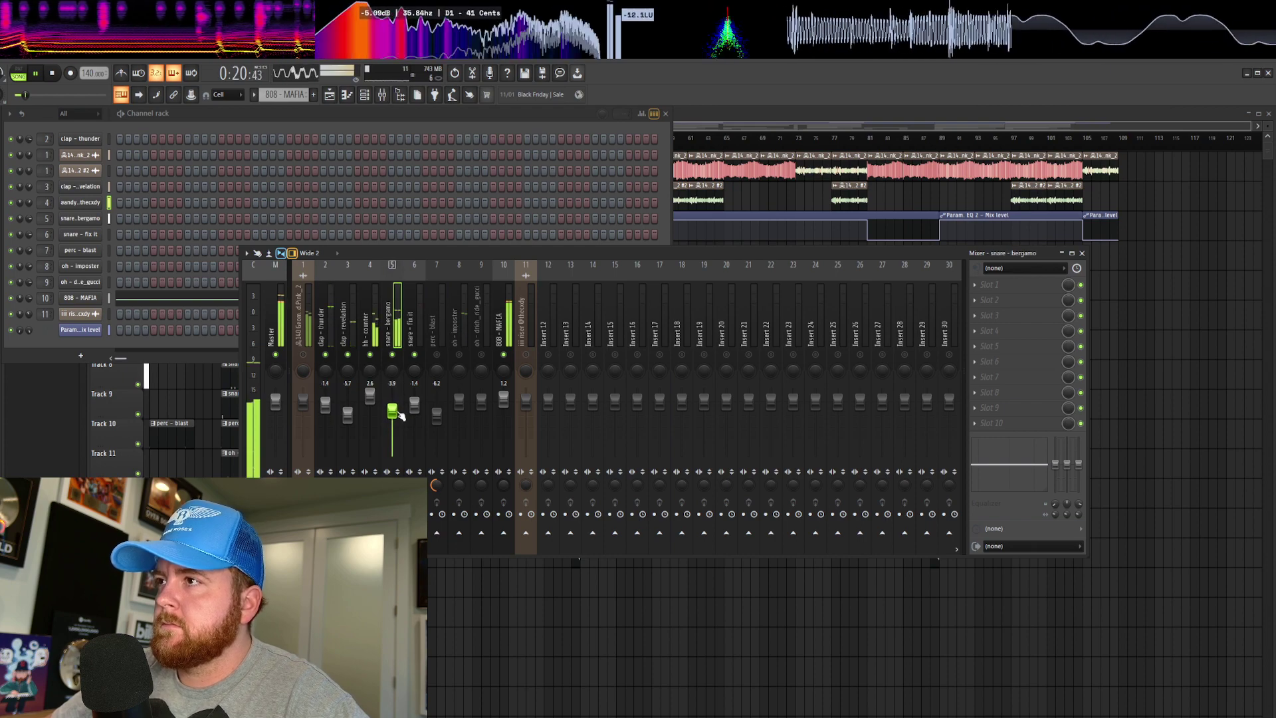
click(436, 355)
click(438, 400)
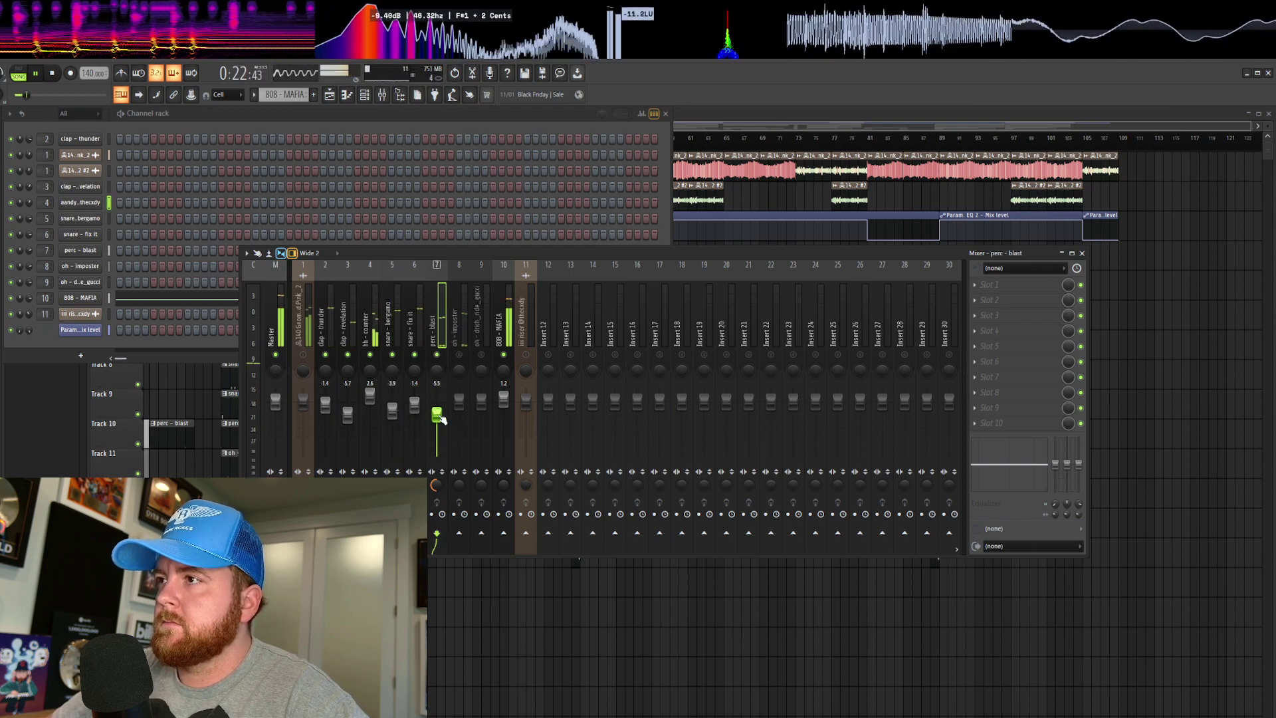
Unmute oh - imposter at -1.4 dB and oh - drich_ride_gucci, adjusting the latter's stereo separation
click(459, 354)
click(458, 402)
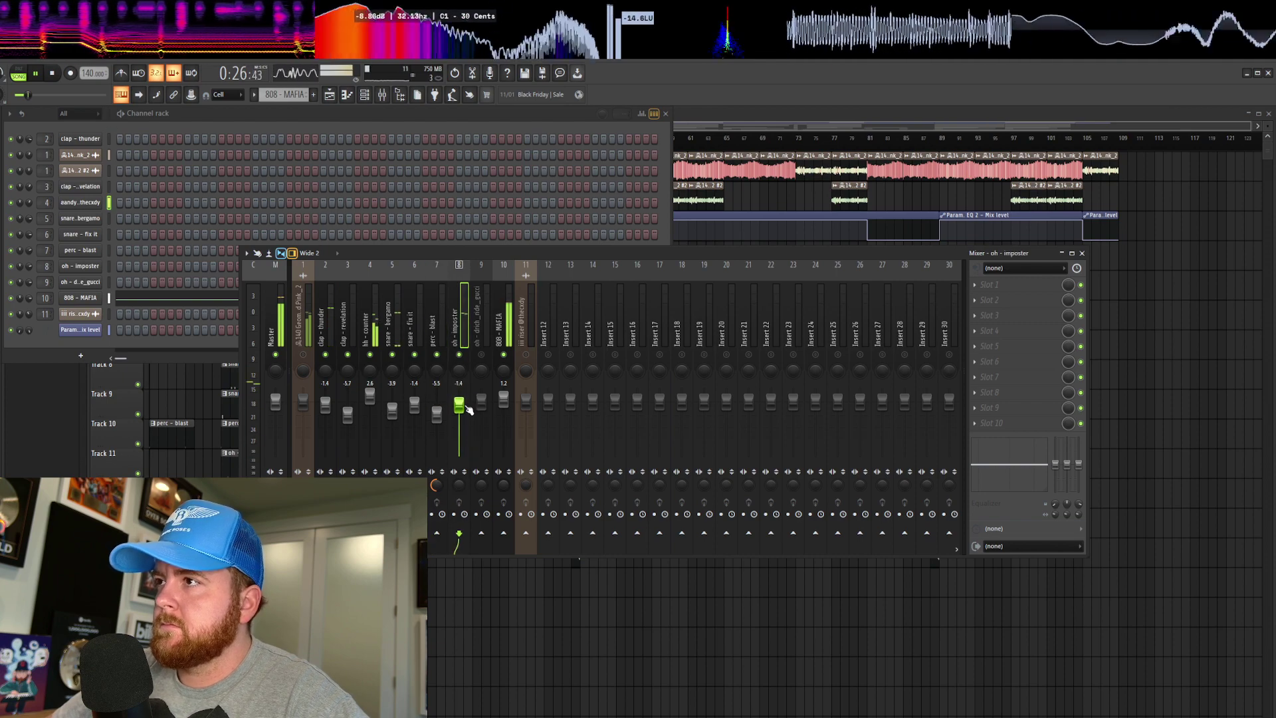
click(481, 354)
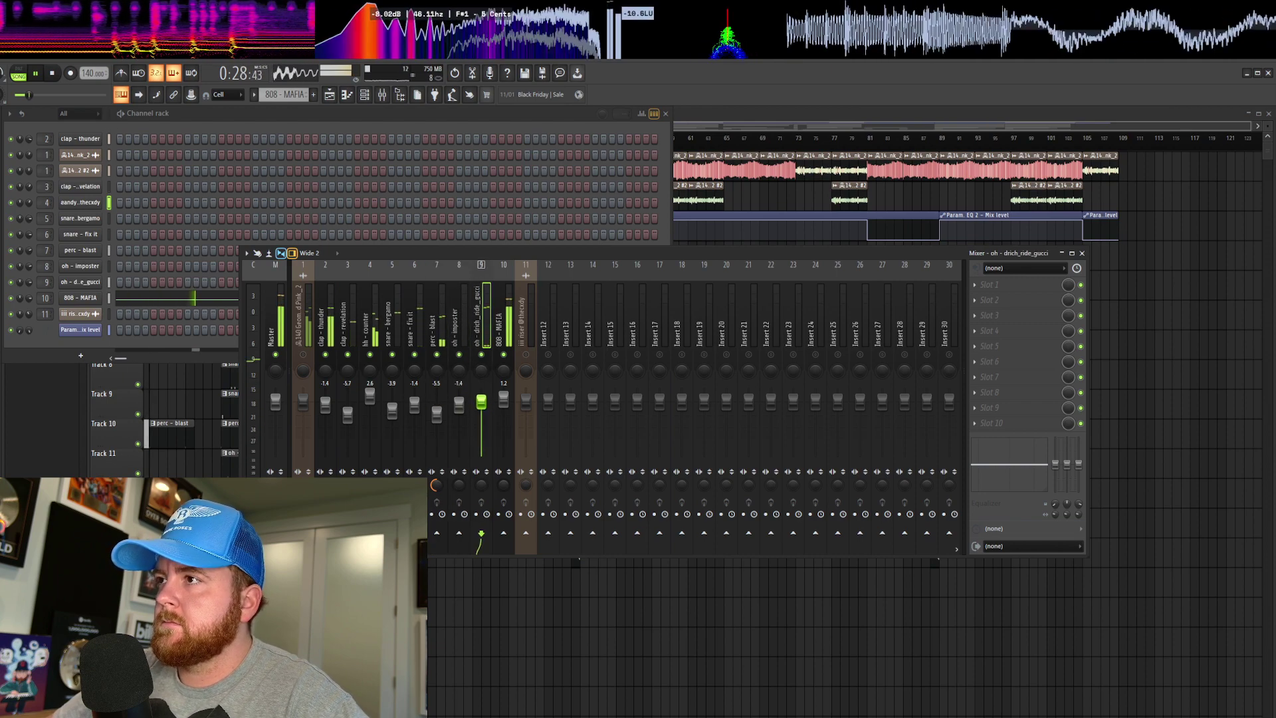
drag(484, 486, 486, 497)
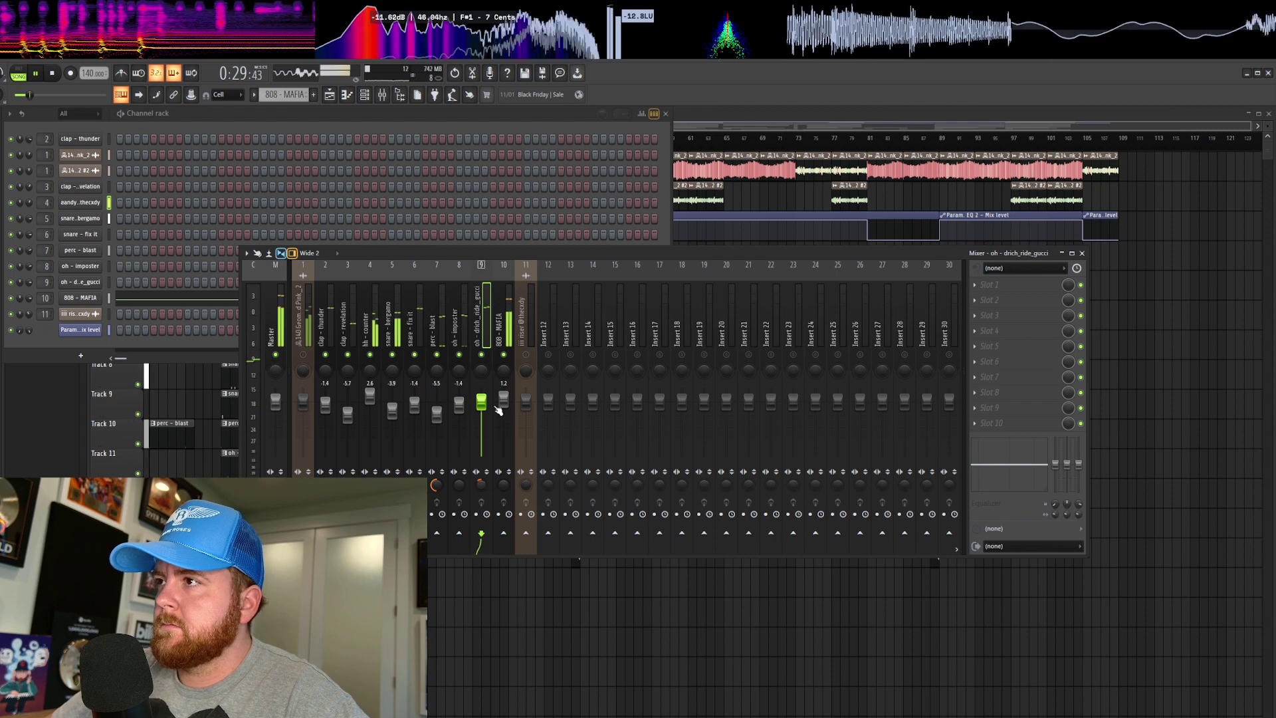
Unmute the riser track at -1.8 dB and play the transition out of the Pre Chorus with the mixer open
click(527, 354)
click(759, 116)
click(552, 138)
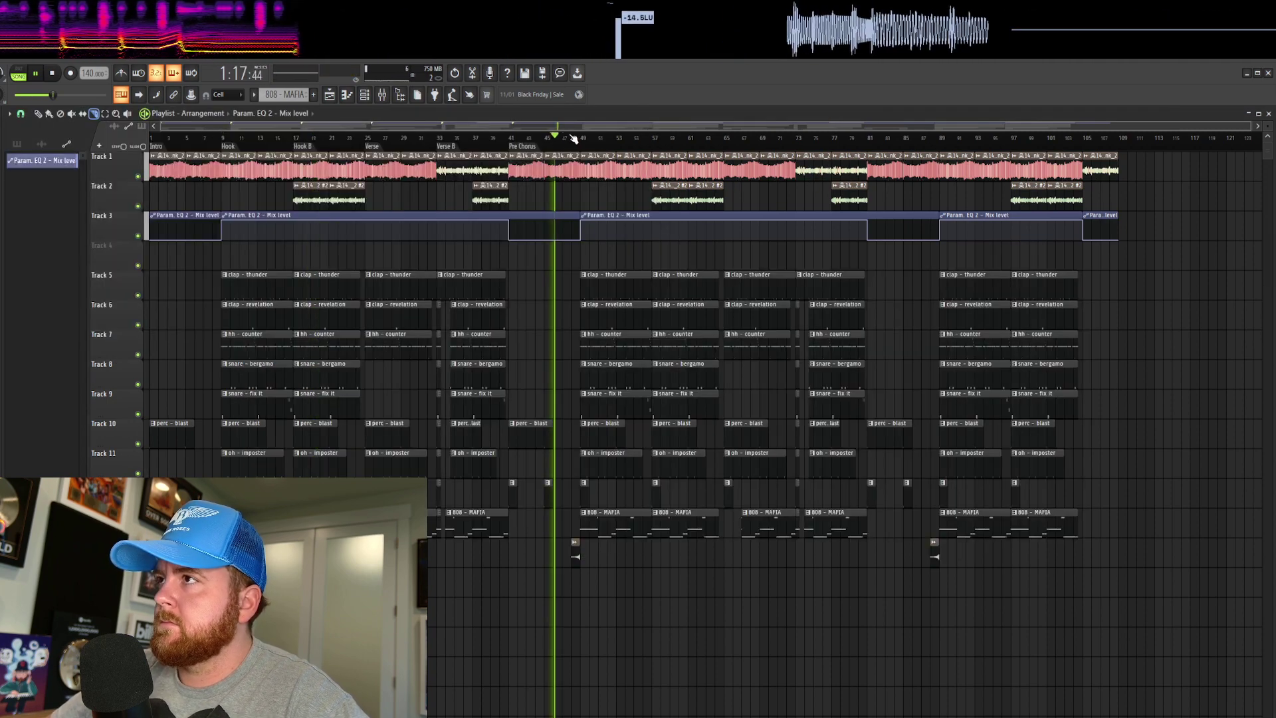
key(F9)
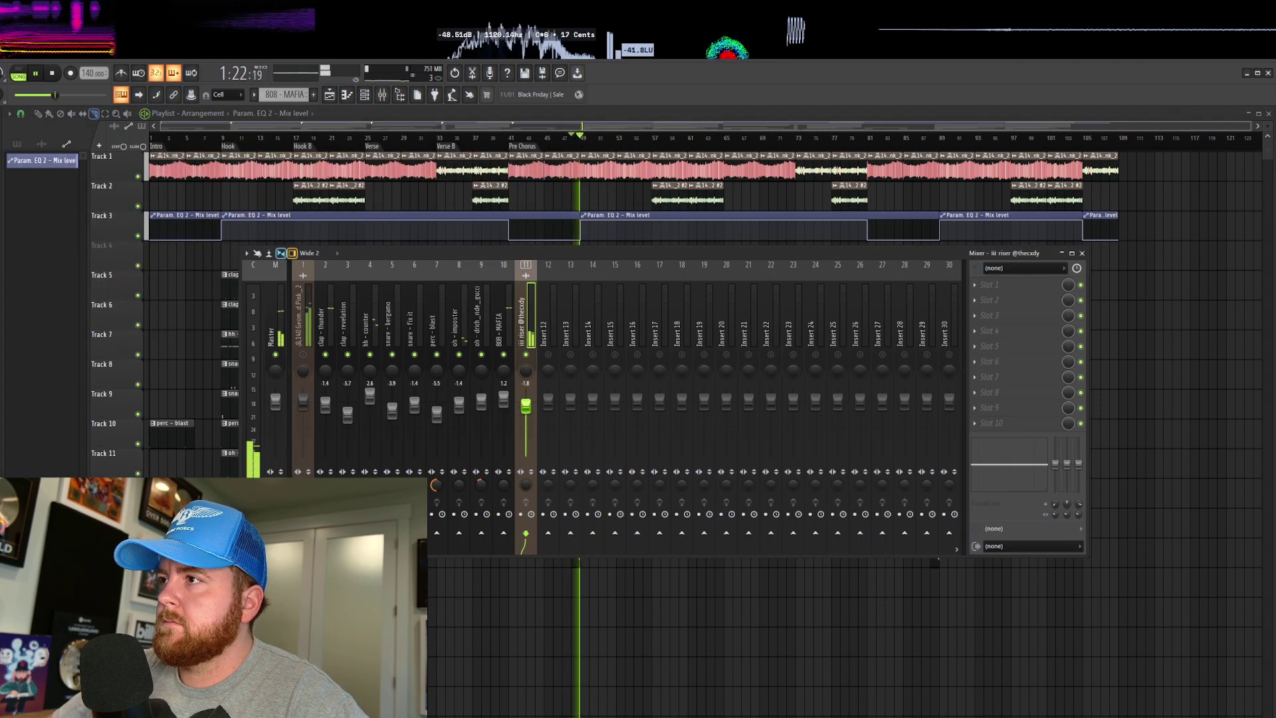
Unmute the 140 Geometry sample track and try a slightly lower fader level against the drums and 808
click(303, 354)
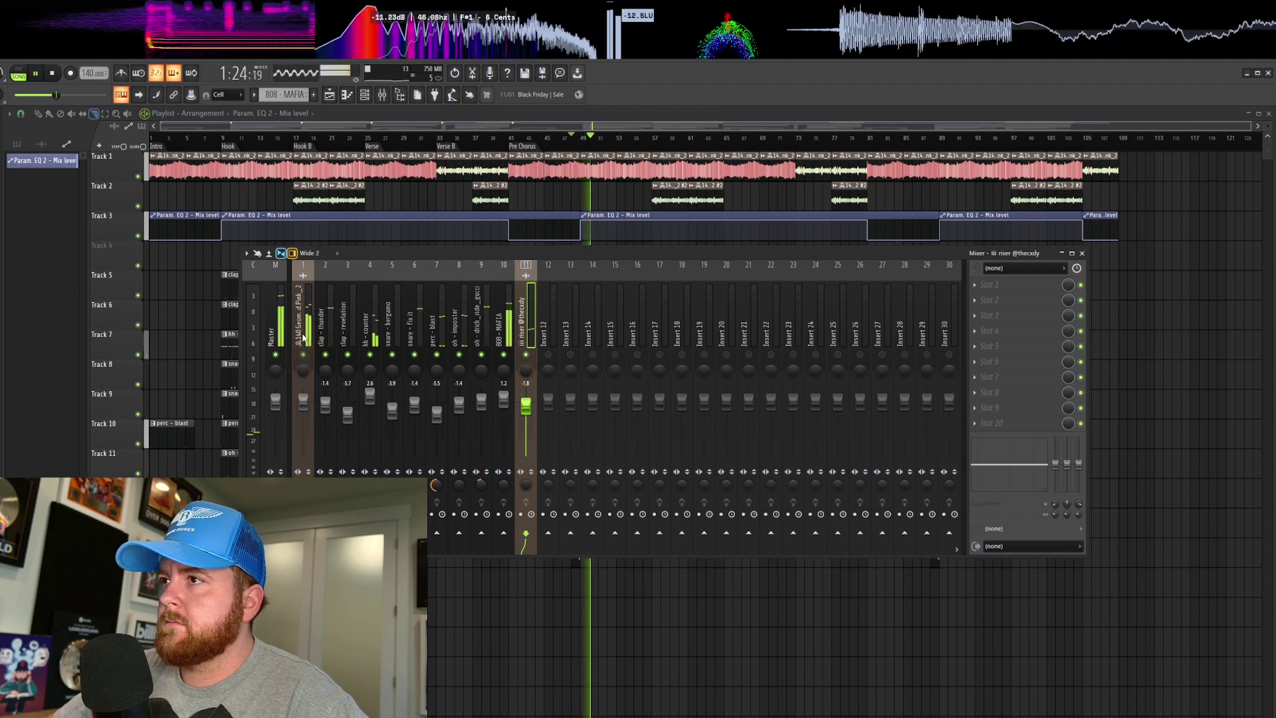
drag(303, 402, 303, 401)
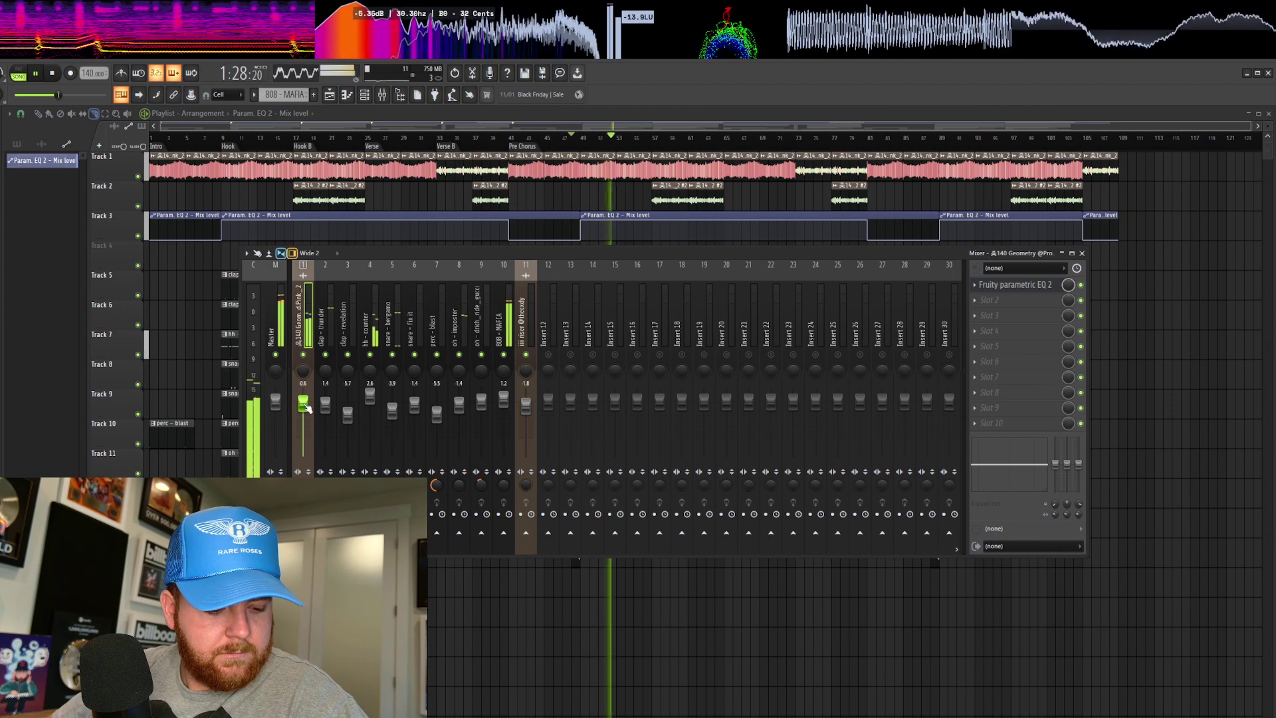
drag(306, 407, 306, 409)
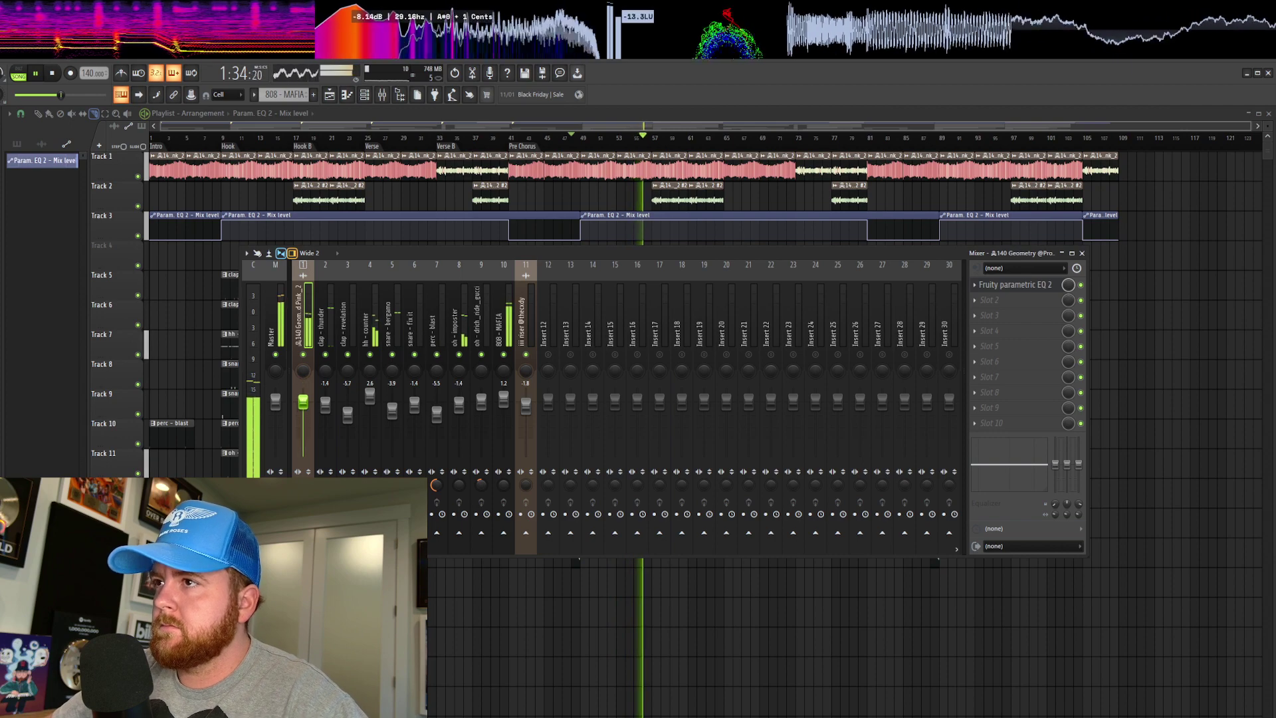
Isolate the 140 Geometry sample with 808 - MAFIA and raise the low-cut frequency in the sample's Fruity Parametric EQ 2
click(1019, 286)
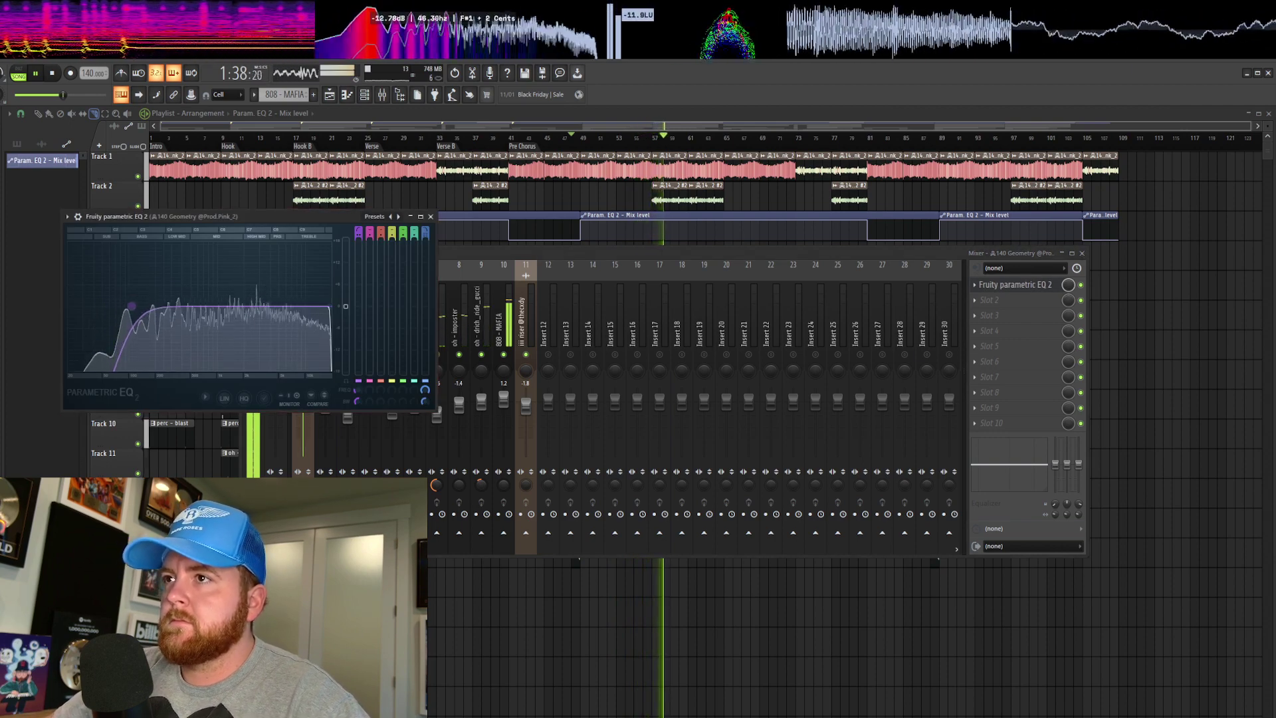
click(567, 258)
key(space)
key(space)
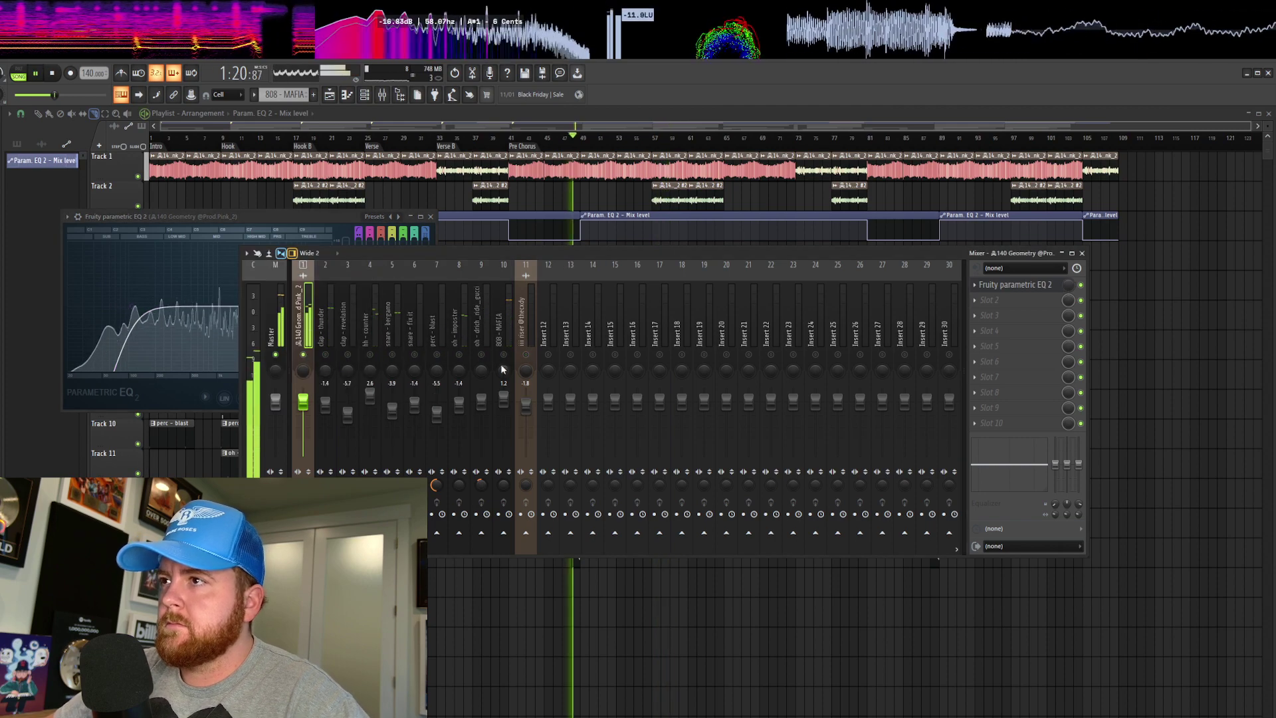
click(501, 364)
click(135, 317)
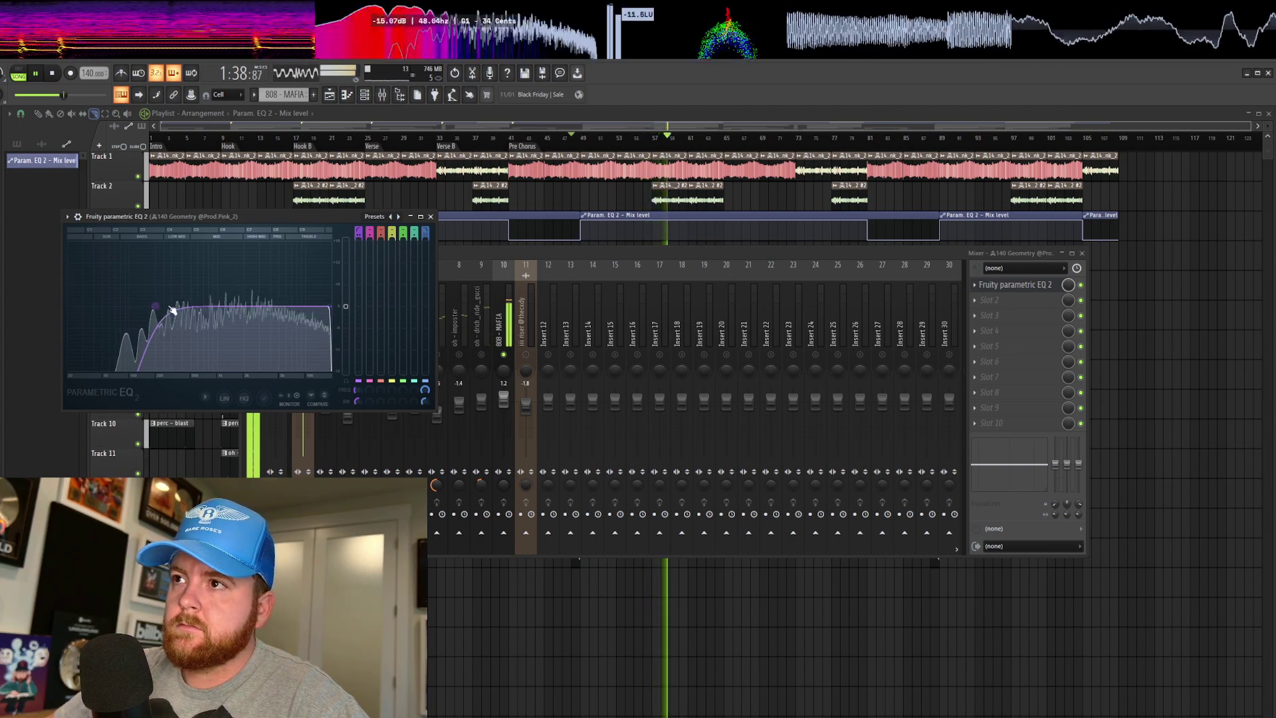
Unmute the remaining mixer tracks and set the 140 Geometry sample track to -1.0 dB
click(483, 364)
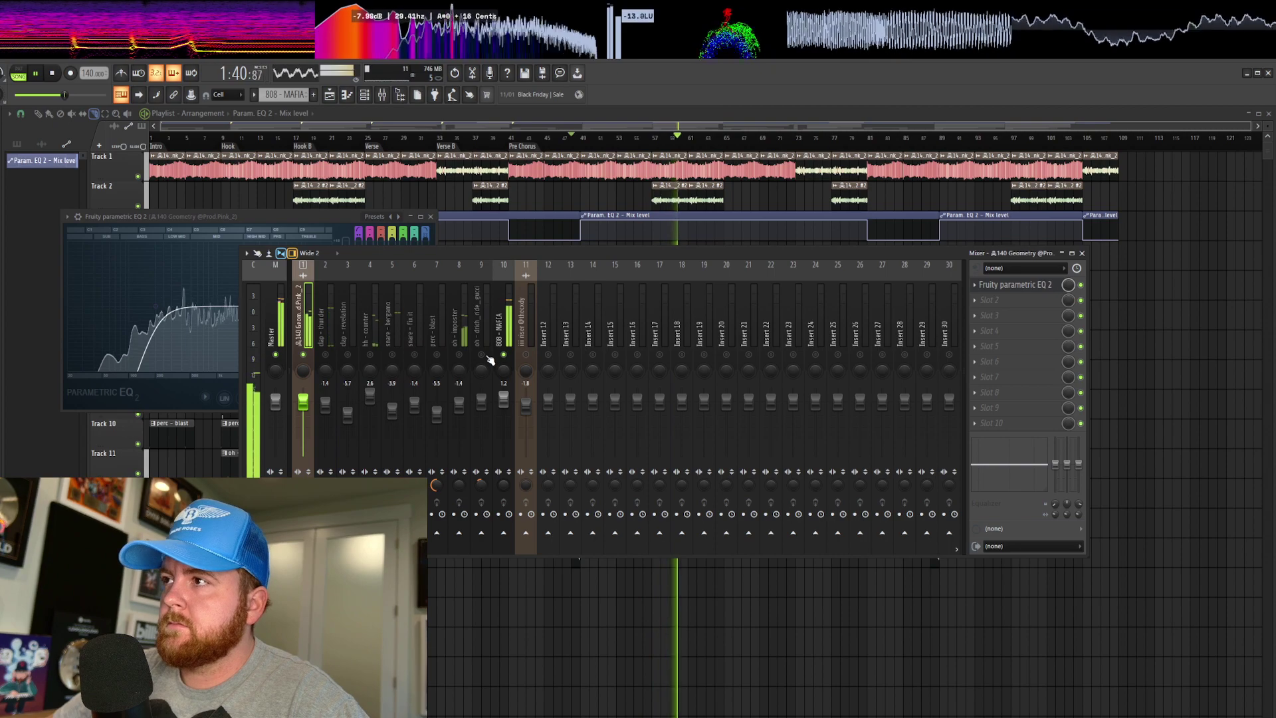
click(504, 398)
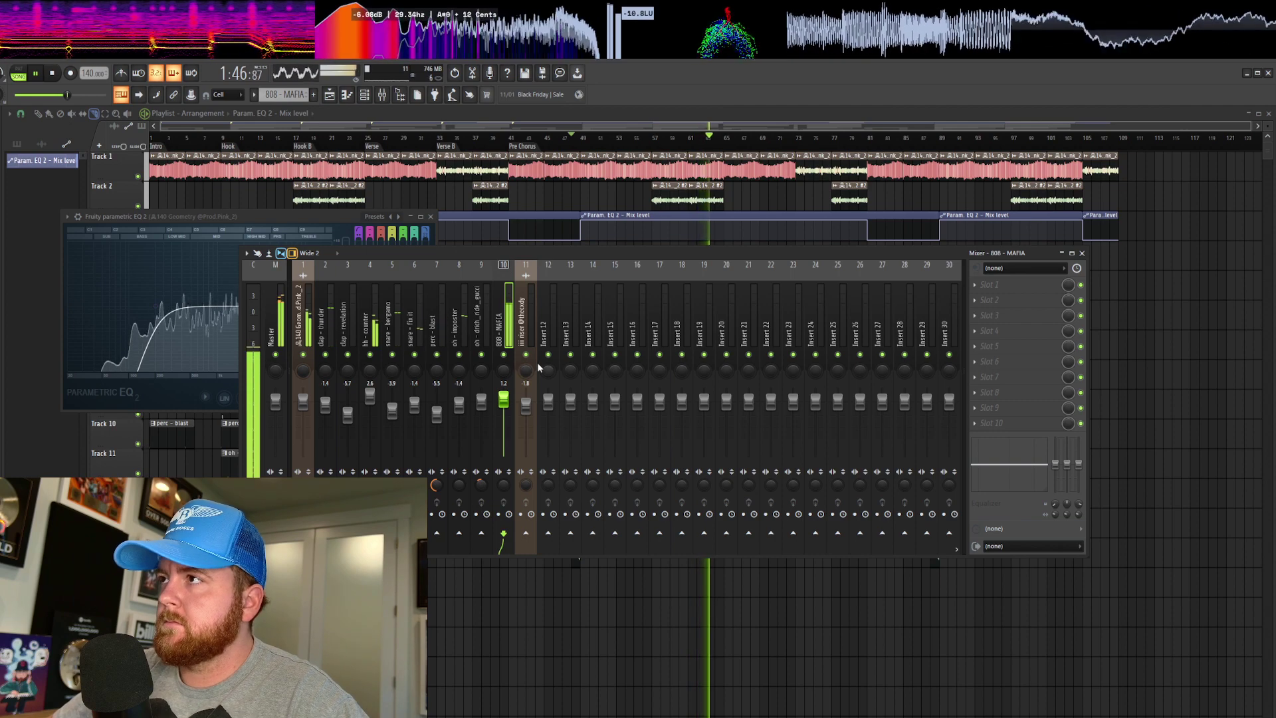
click(302, 402)
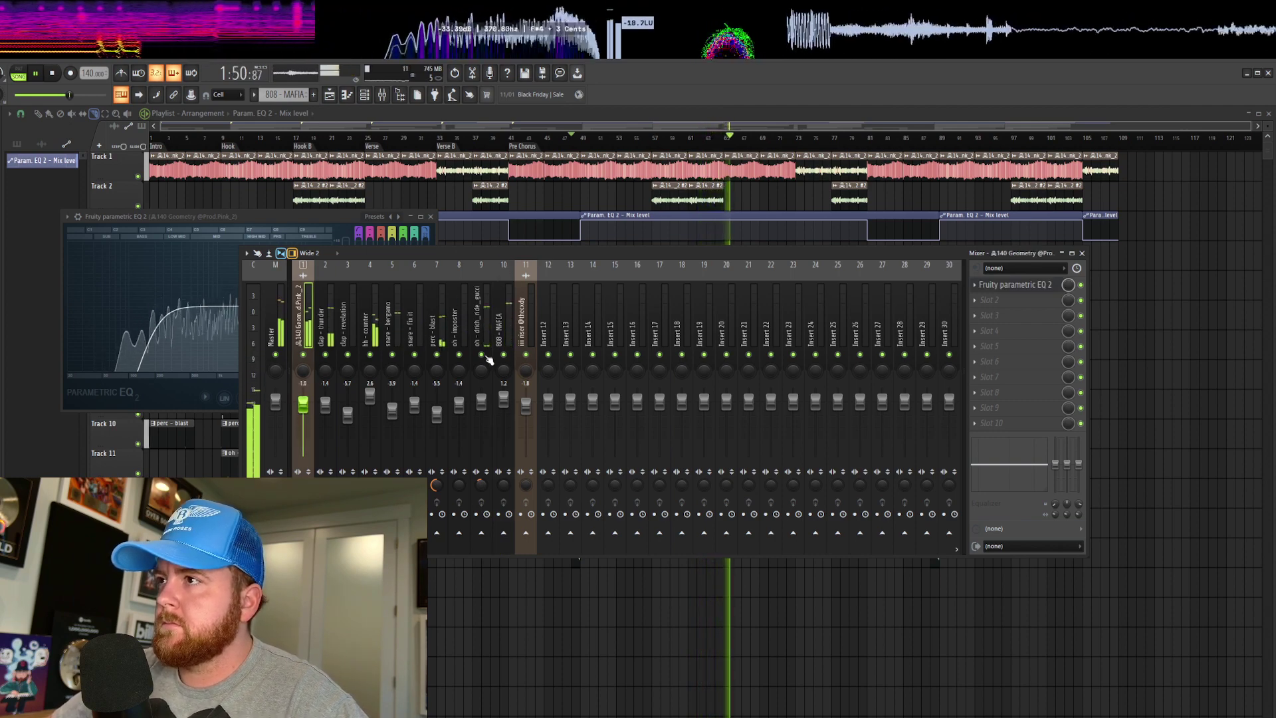
Close the EQ, place the playhead at about bar 65 and play with oh - drich_ride_gucci soloed
key(space)
key(space)
click(726, 139)
key(space)
click(382, 94)
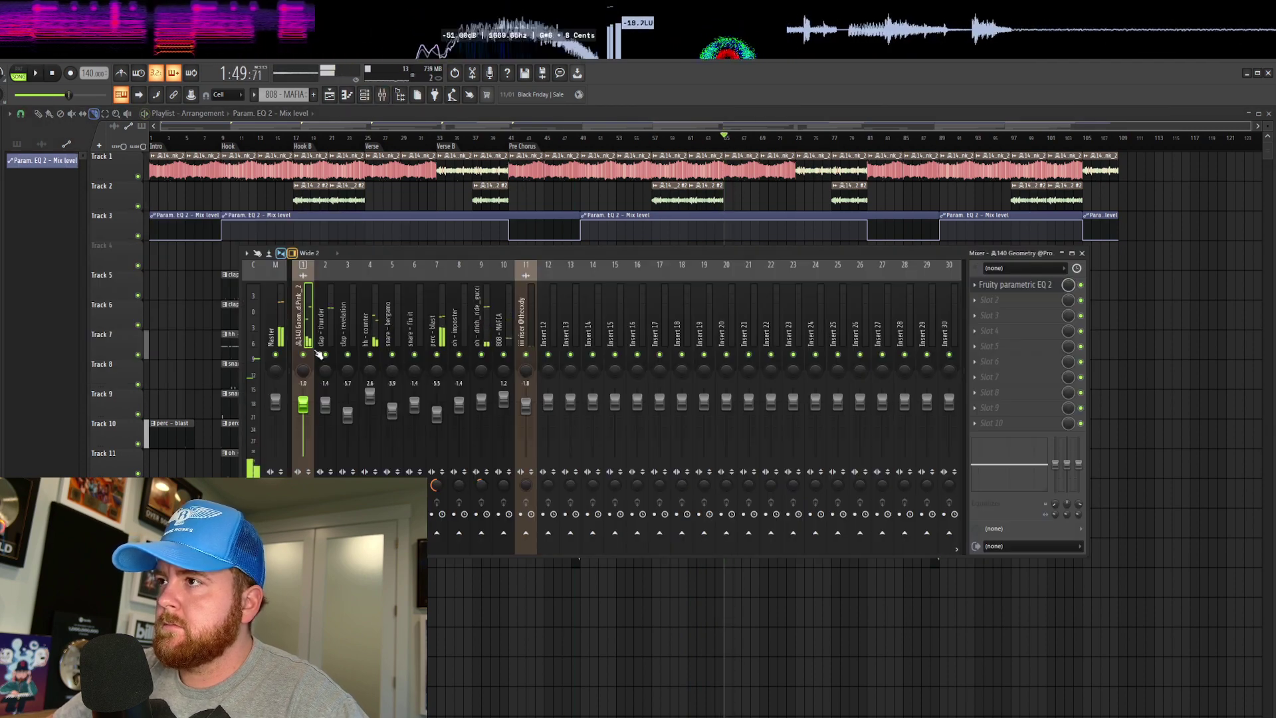
right_click(481, 355)
key(space)
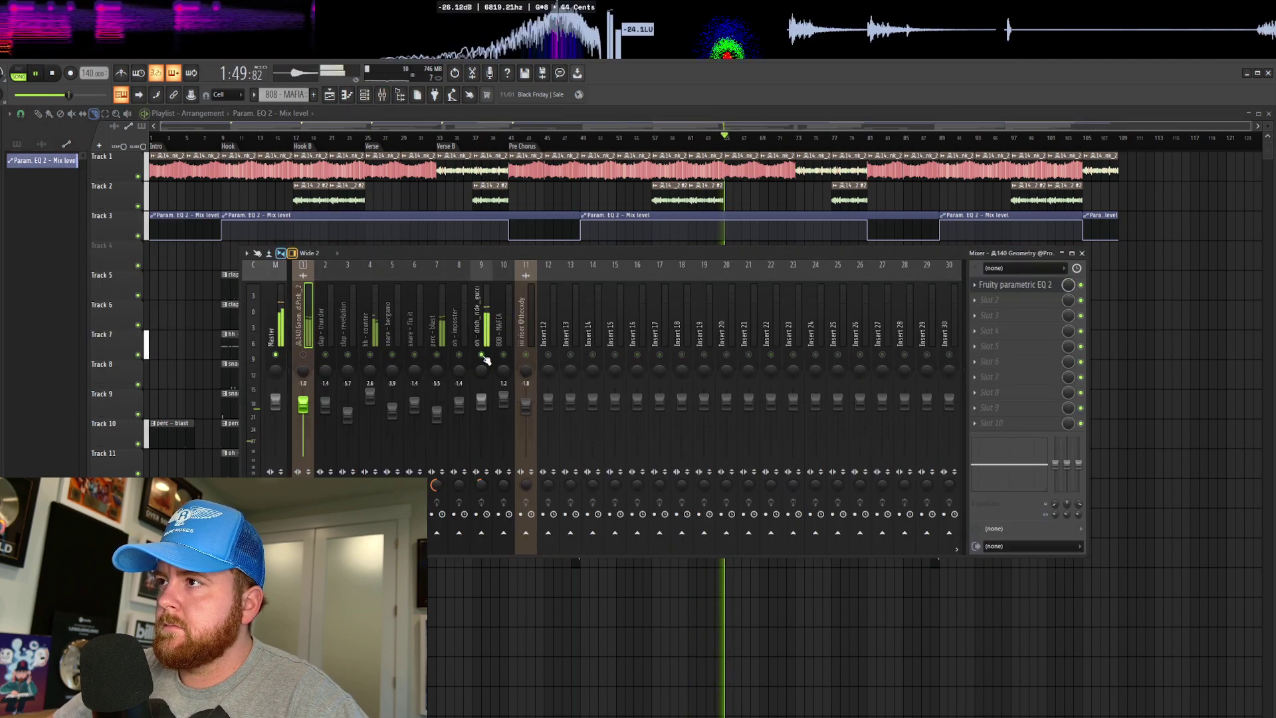
Bring in perc - blast and oh - imposter, lowering perc - blast to -8.1 dB and oh - drich_ride_gucci to -3.0 dB
key(space)
click(437, 355)
key(space)
drag(436, 413, 484, 409)
key(space)
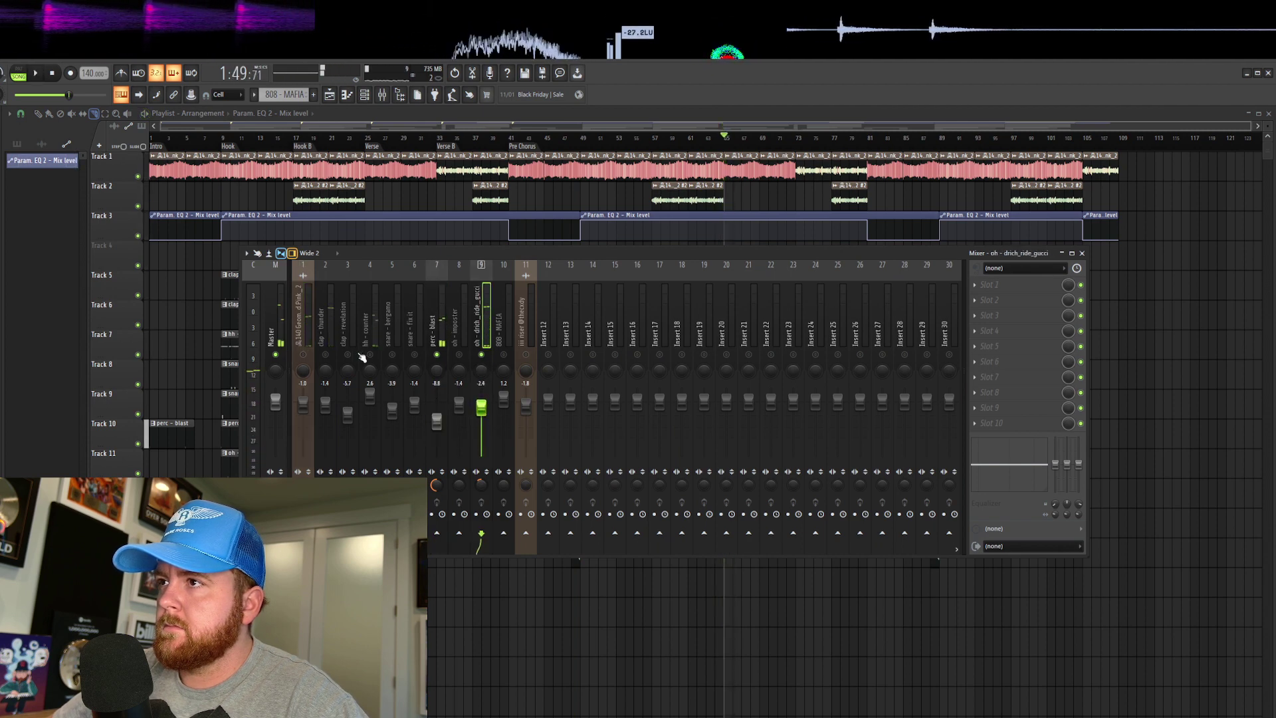
key(space)
click(459, 354)
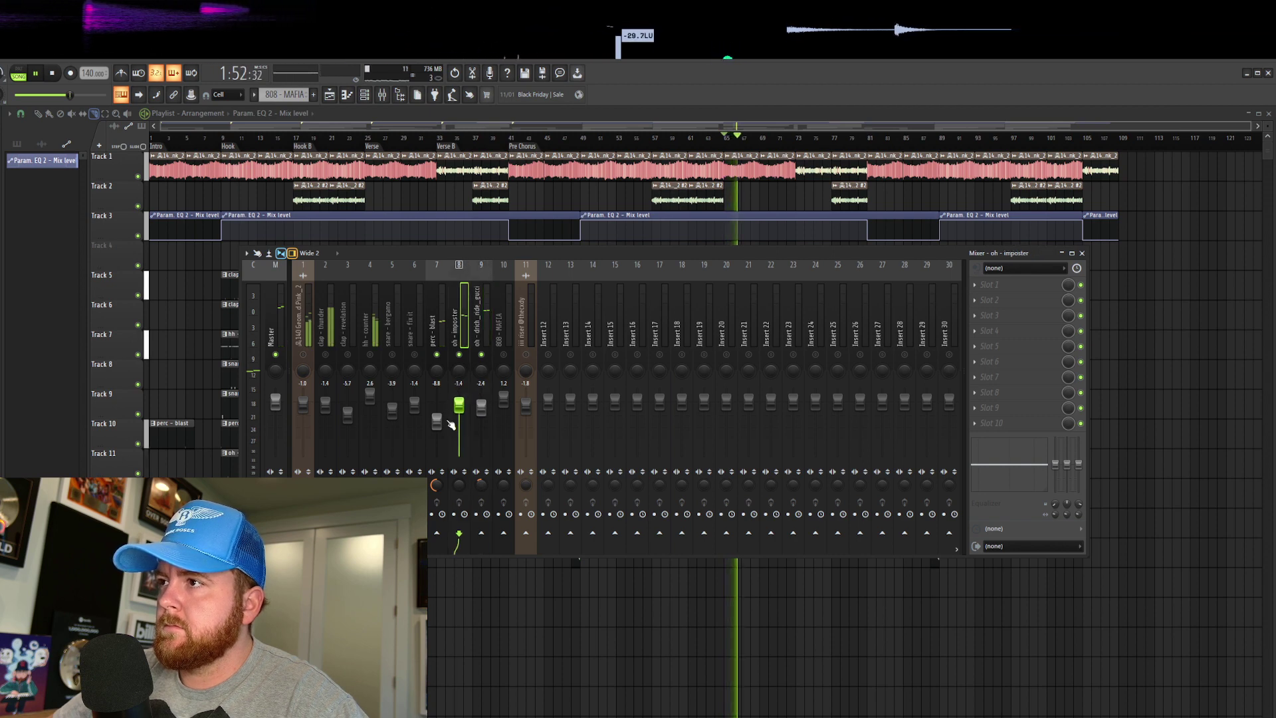
drag(437, 420, 479, 412)
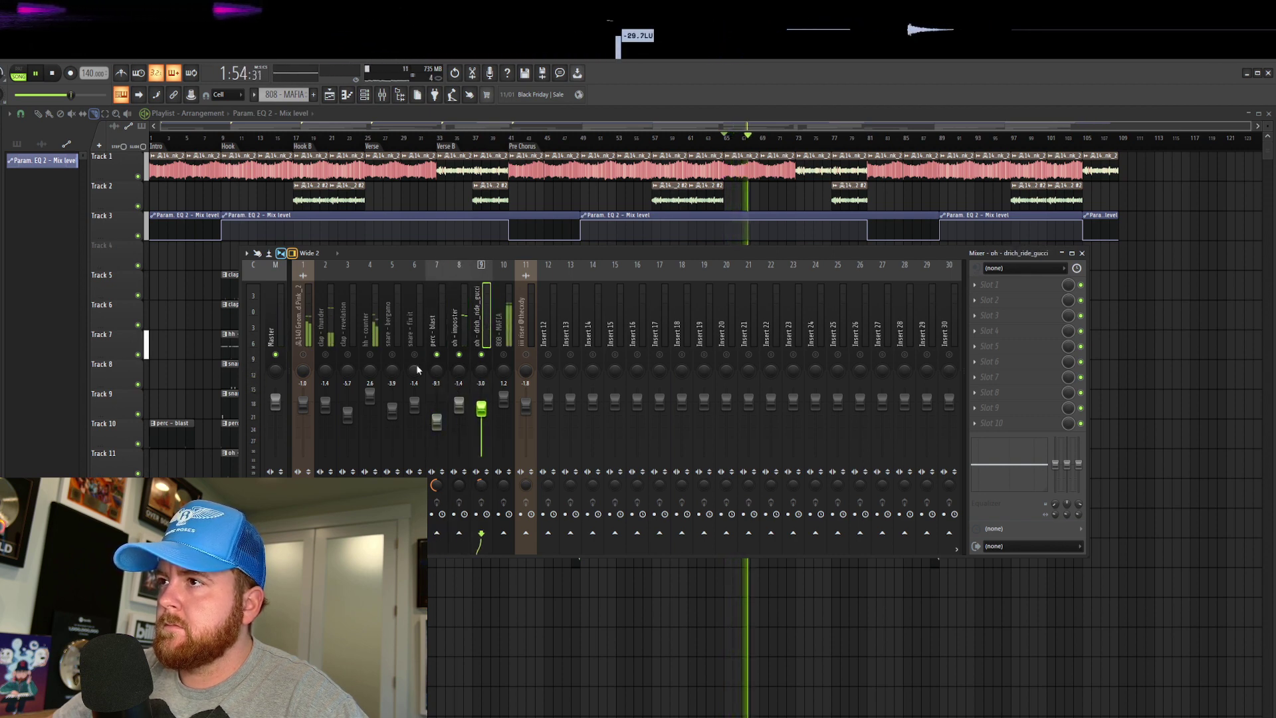
Unmute hh - counter, clap - thunder and clap - revelation, set clap - revelation to -6.2 dB, and stop playback at the song start
click(369, 355)
click(325, 354)
click(348, 354)
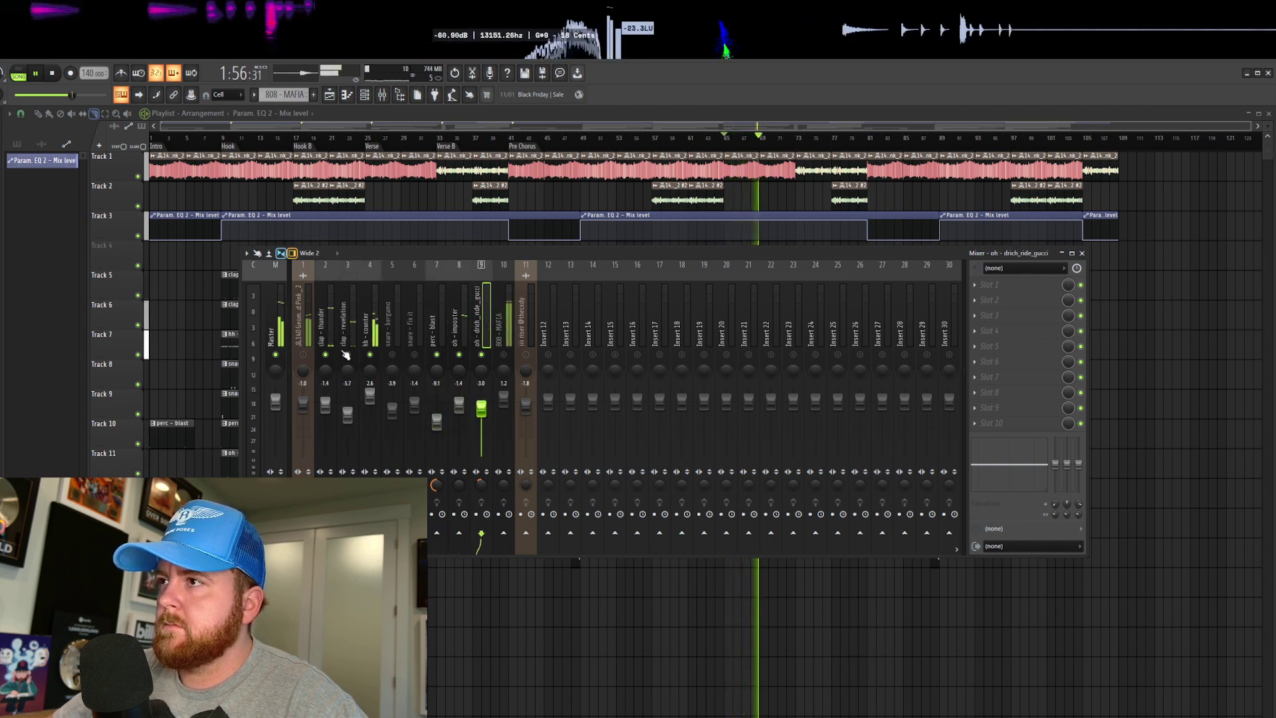
drag(347, 412, 347, 416)
click(330, 343)
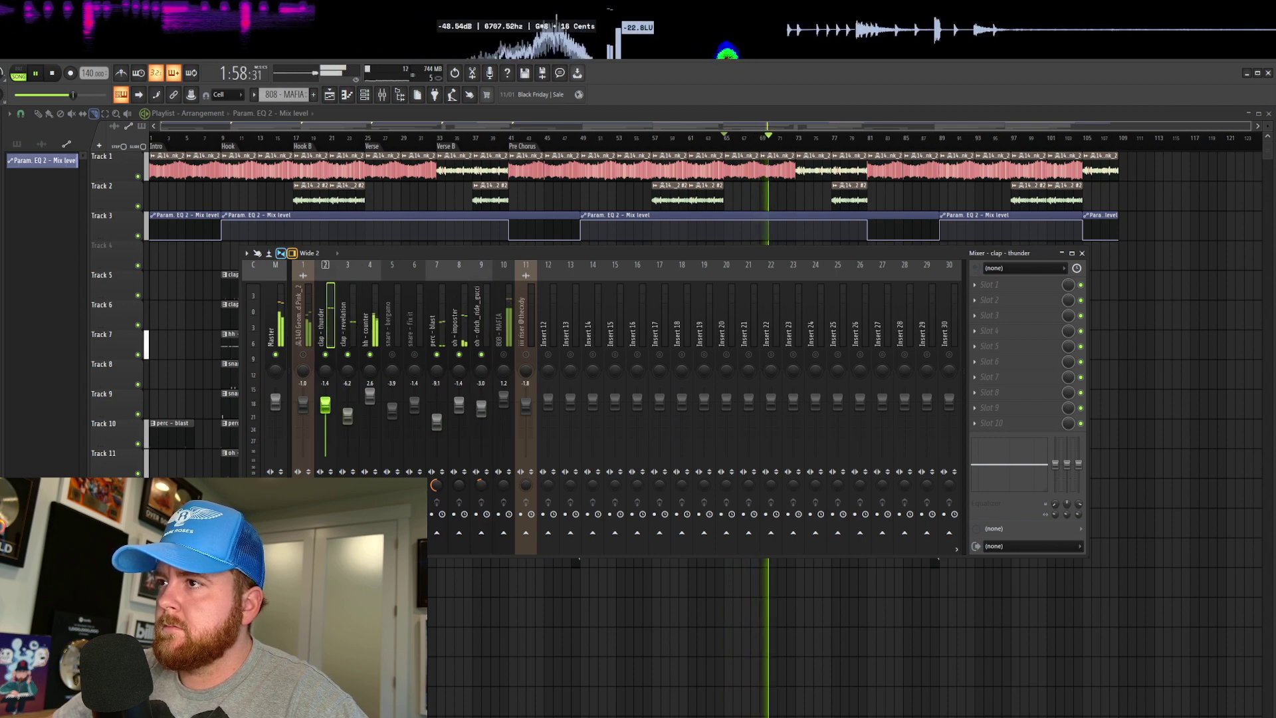
key(F9)
drag(73, 95, 13, 95)
key(space)
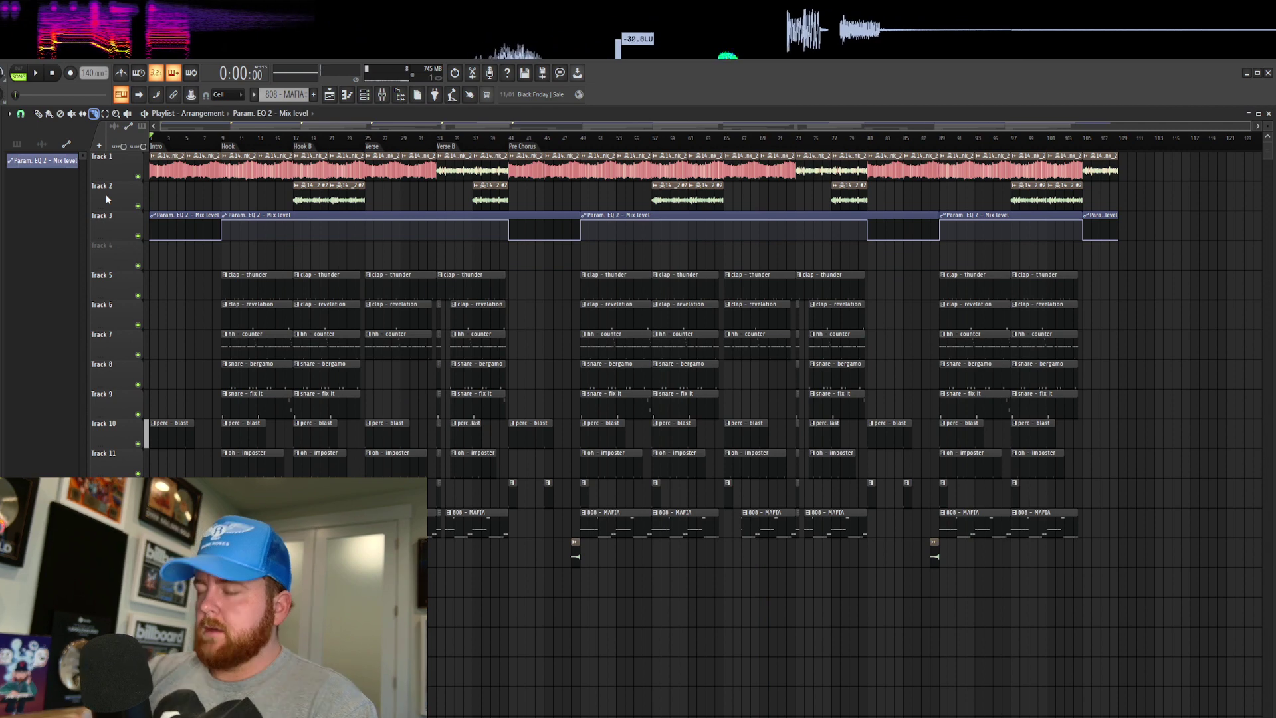
drag(150, 137, 587, 152)
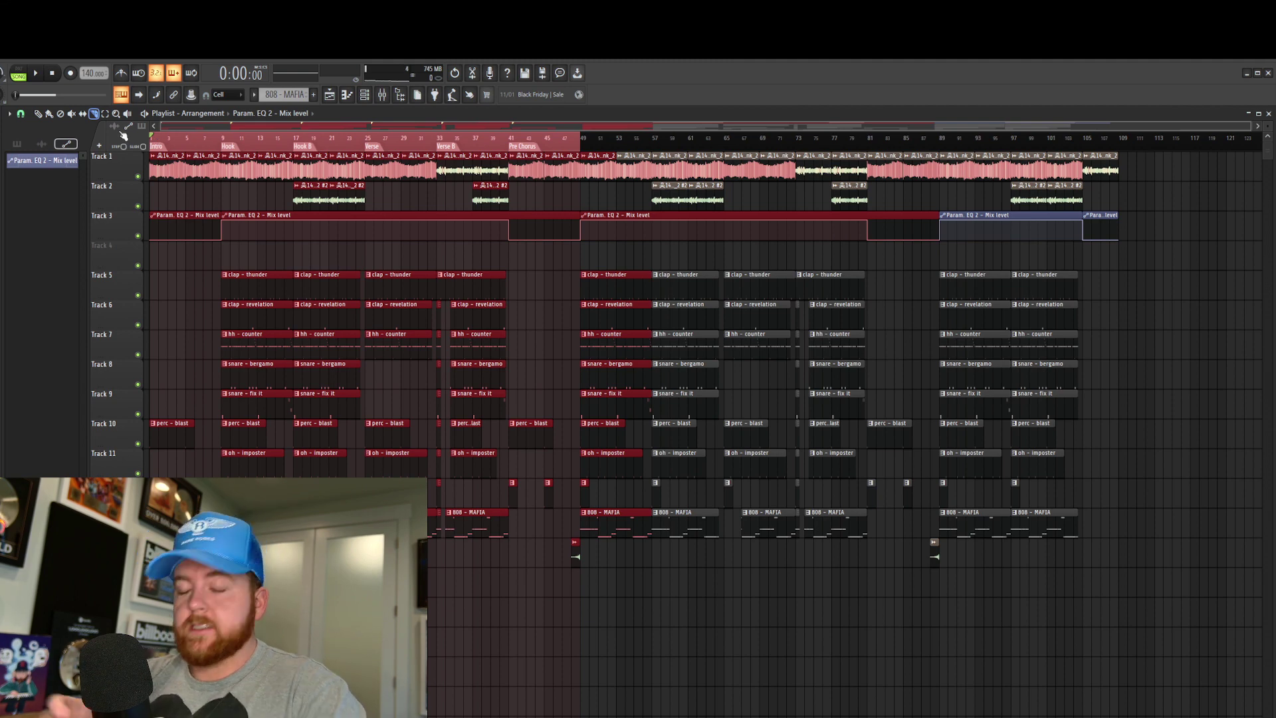
key(space)
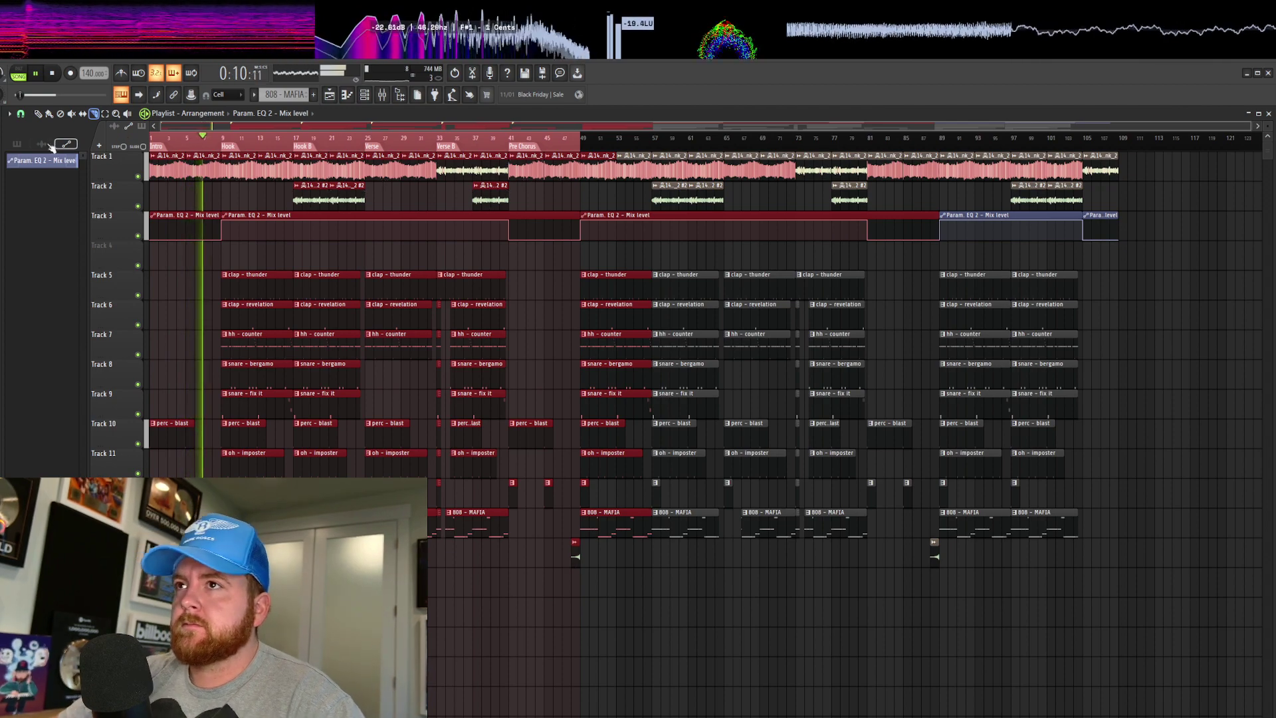
key(space)
key(p)
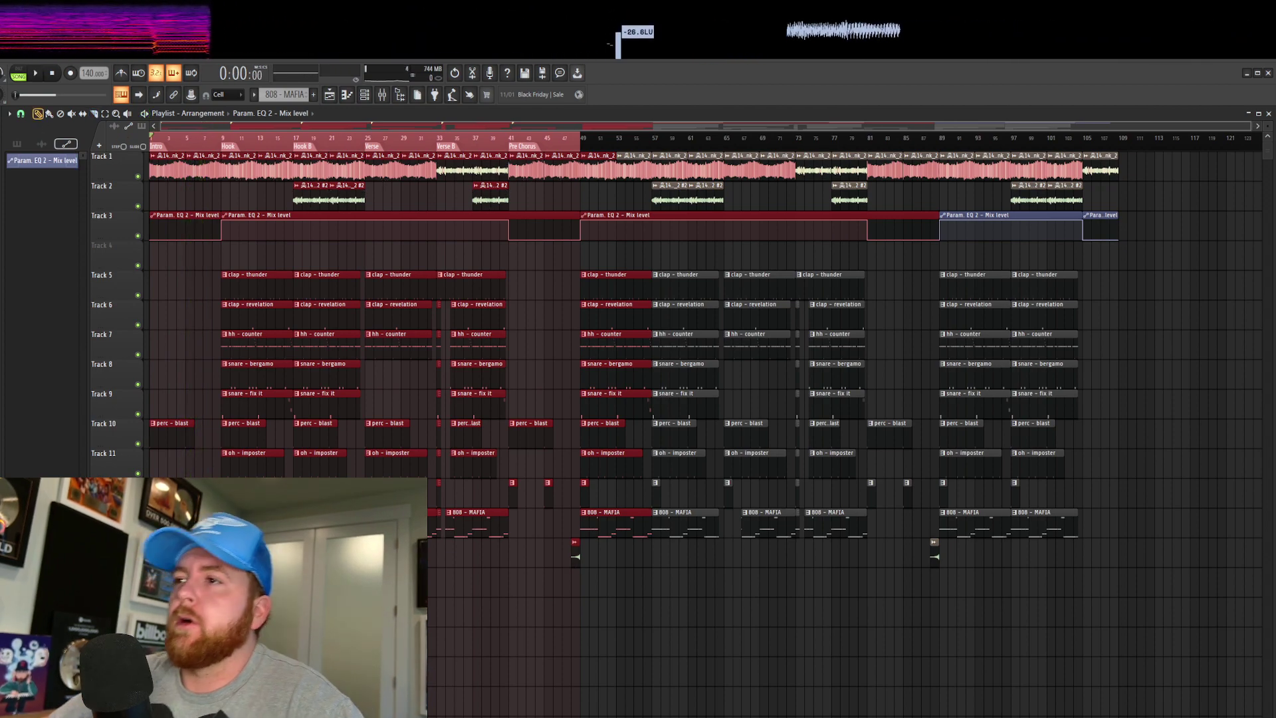
click(170, 269)
click(155, 140)
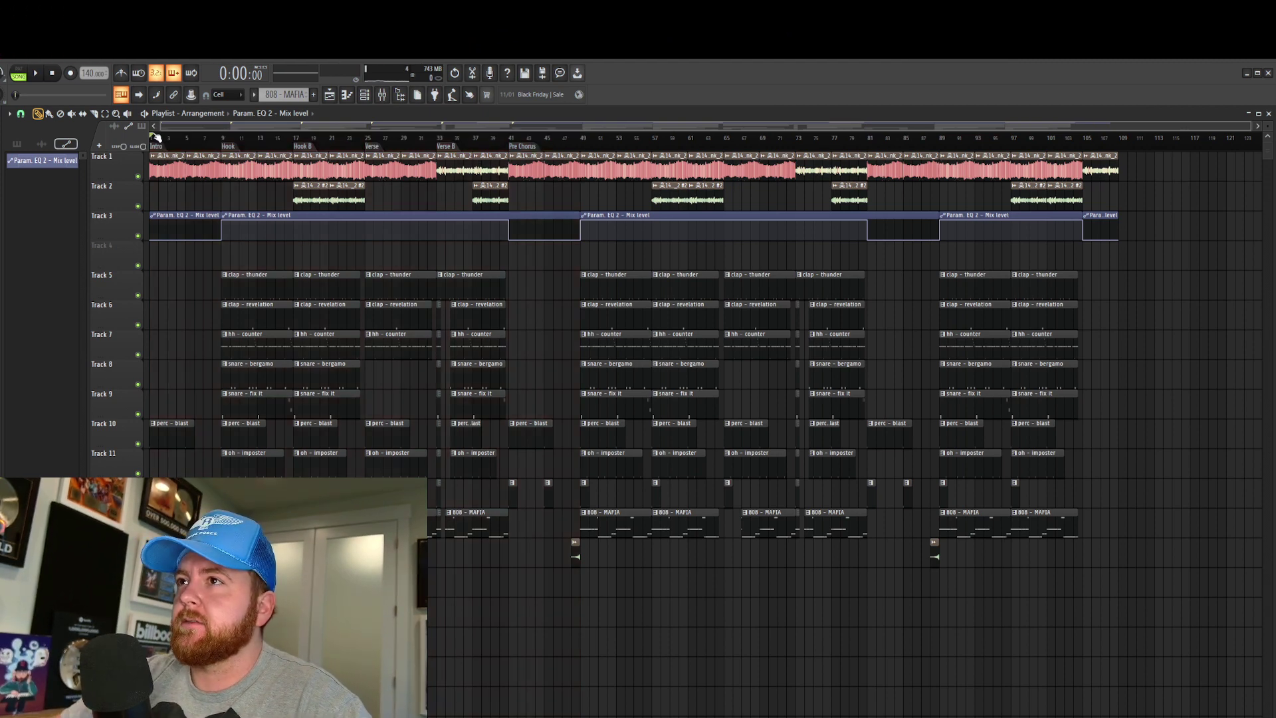
Select the timeline from the Intro through the Pre Chorus and play it back, checking the levels in the mixer
drag(156, 136, 530, 146)
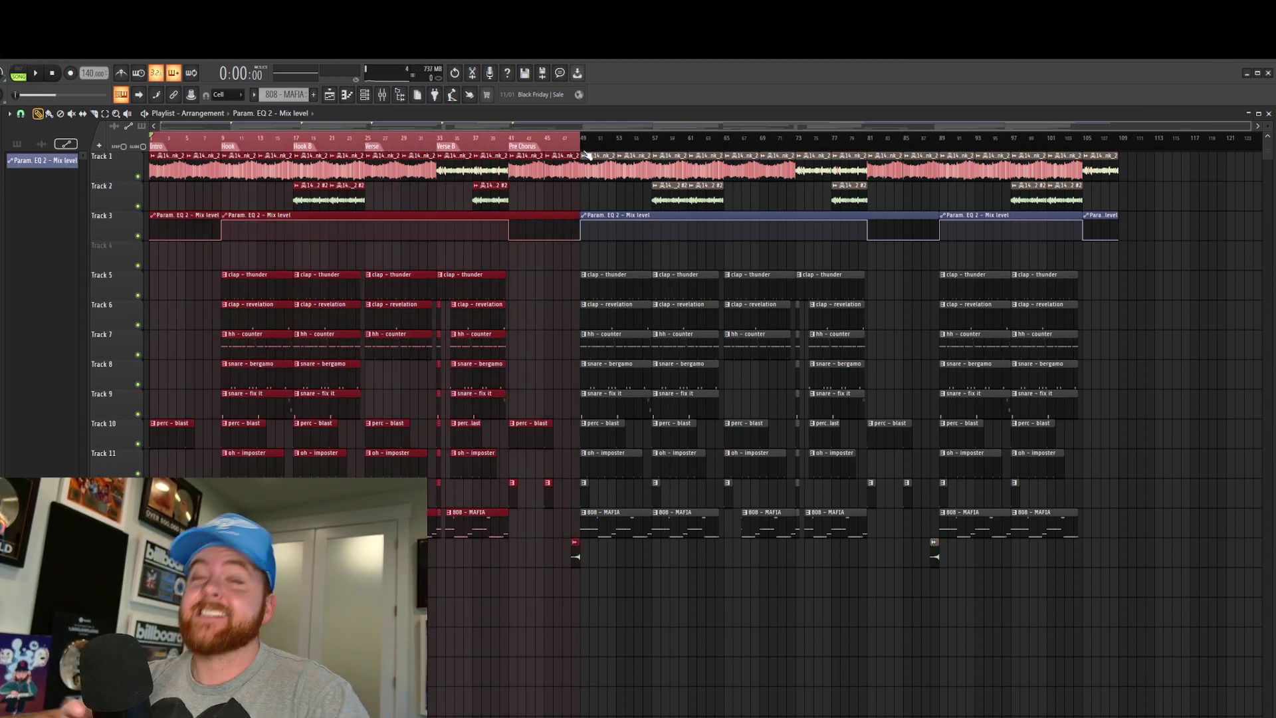
key(space)
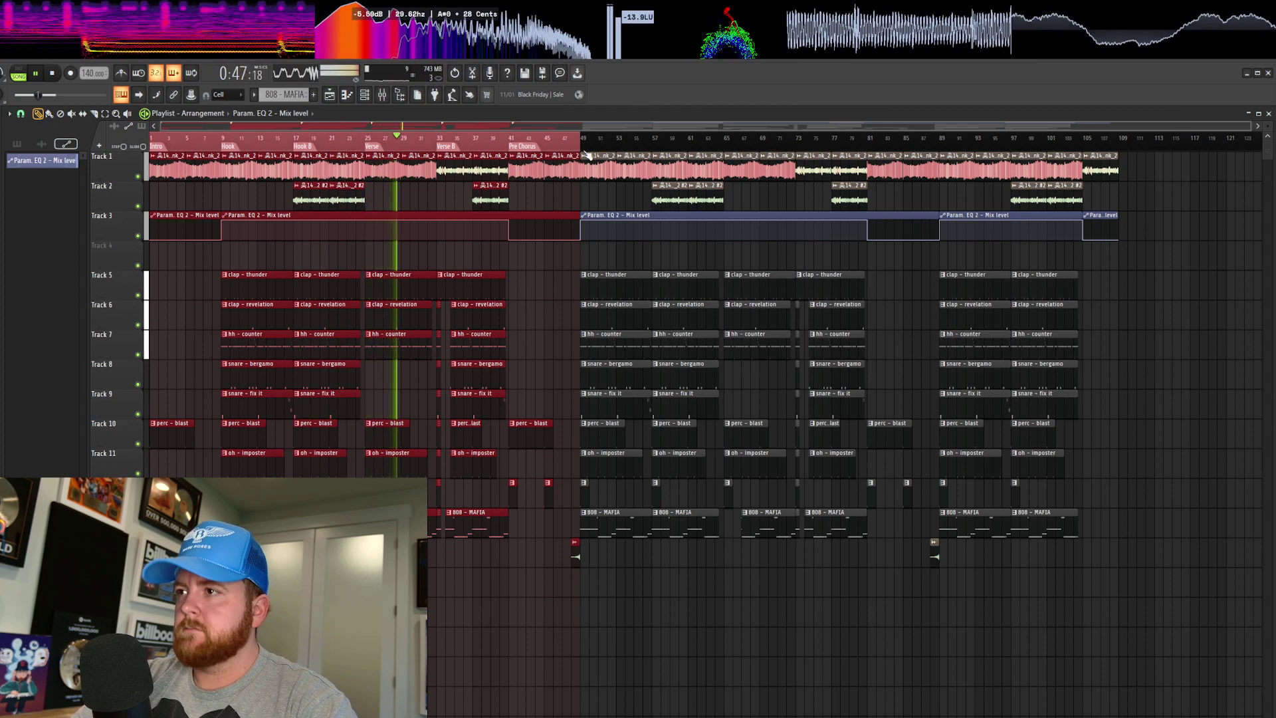
click(389, 101)
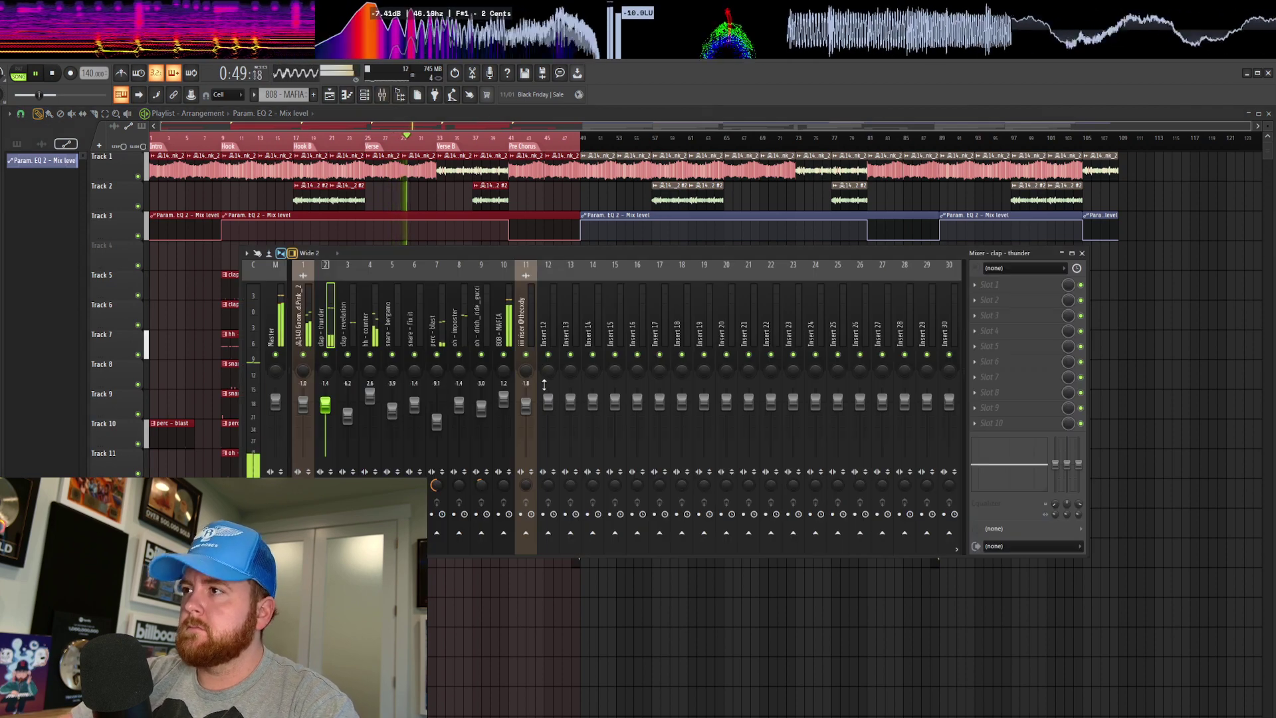
click(504, 302)
key(F9)
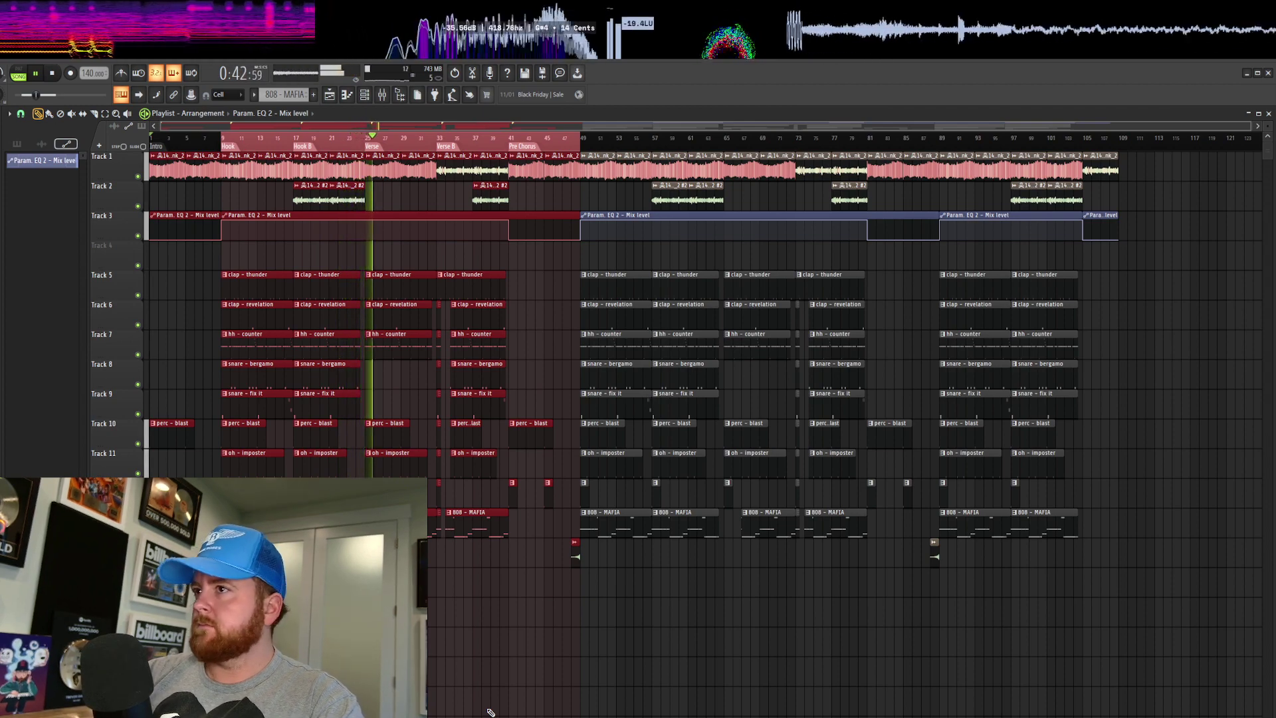
key(space)
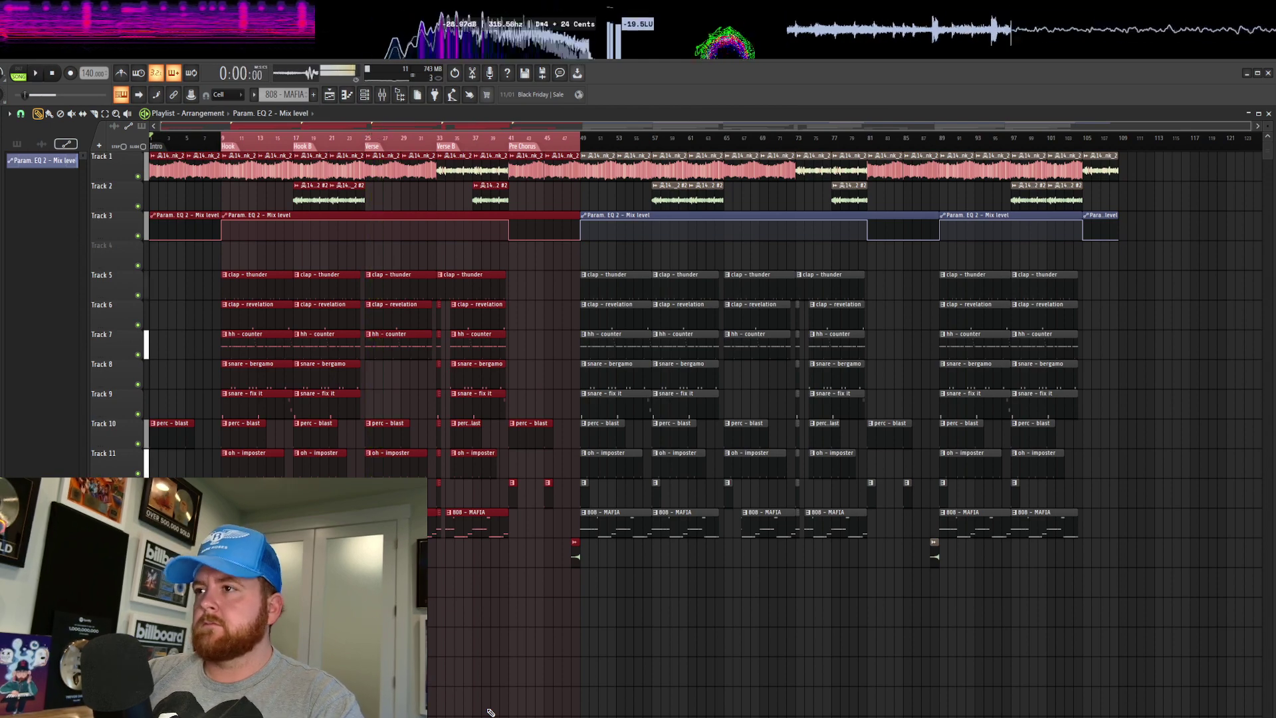